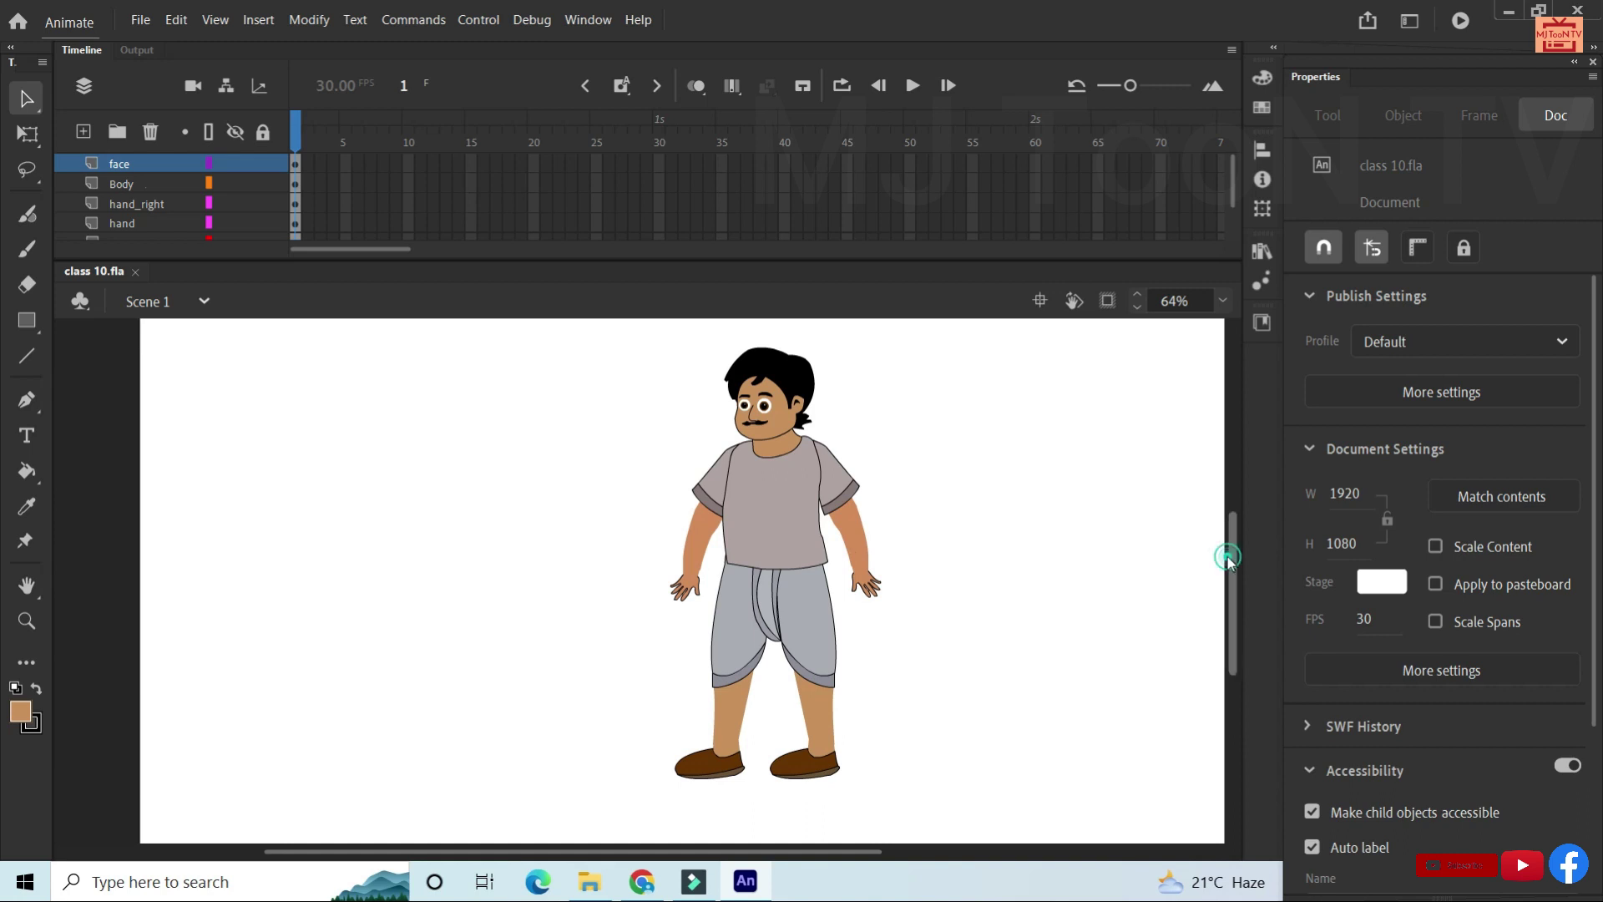
Lock every character layer except the face layer, then select the face on the stage.
{"action": "scroll", "coordinate": [1228, 555], "scroll_direction": "up", "scroll_amount": 3}
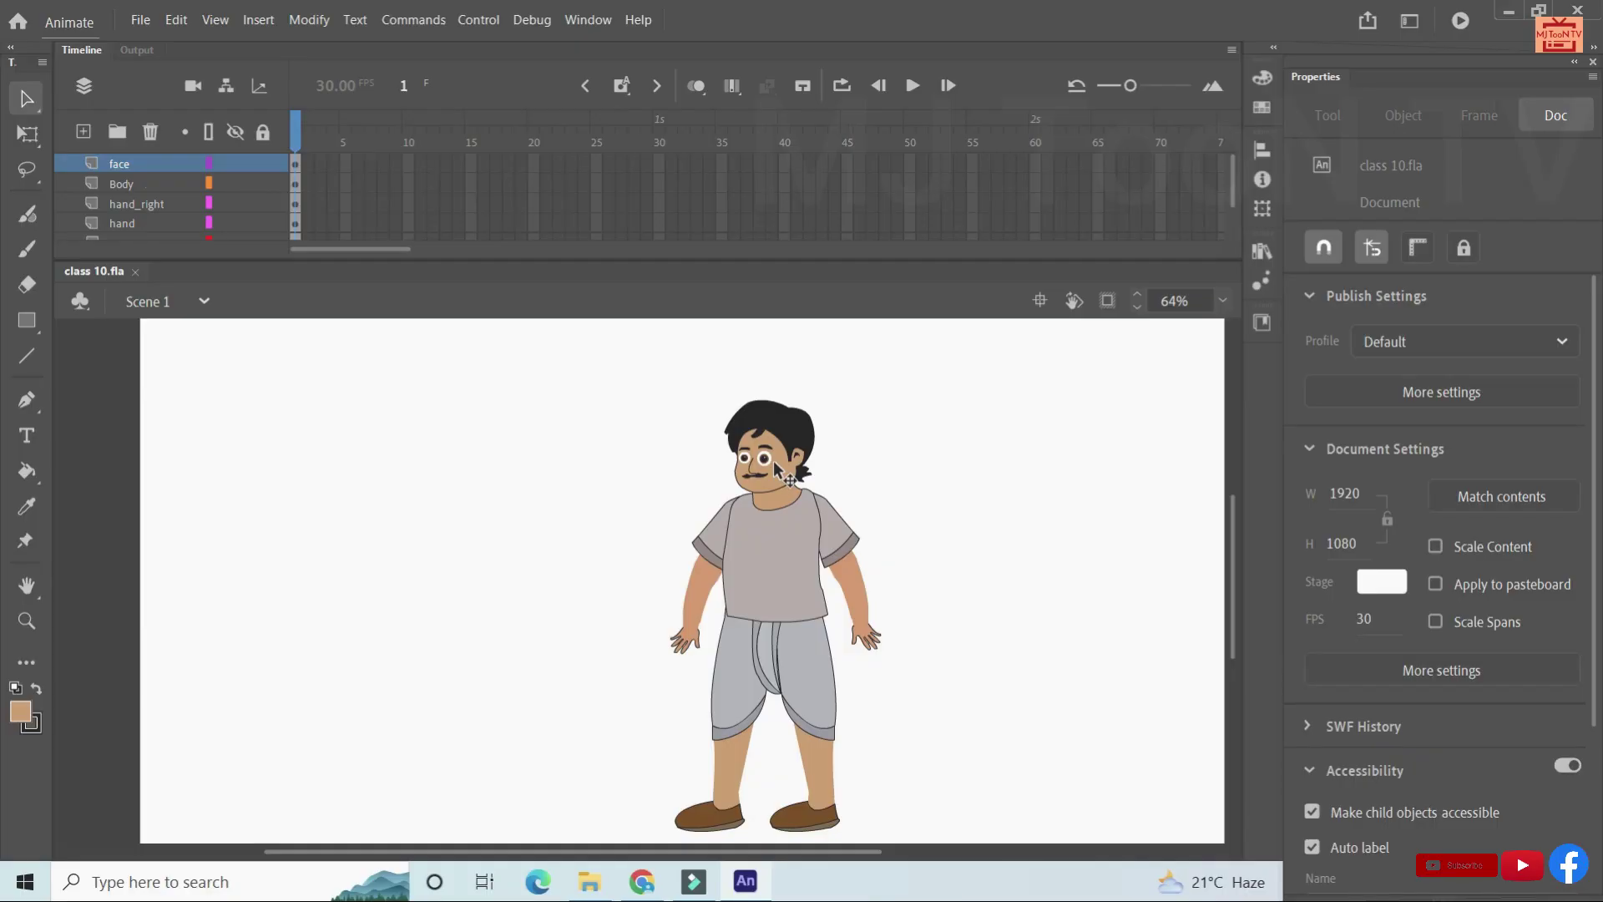
{"action": "left_click", "coordinate": [264, 132]}
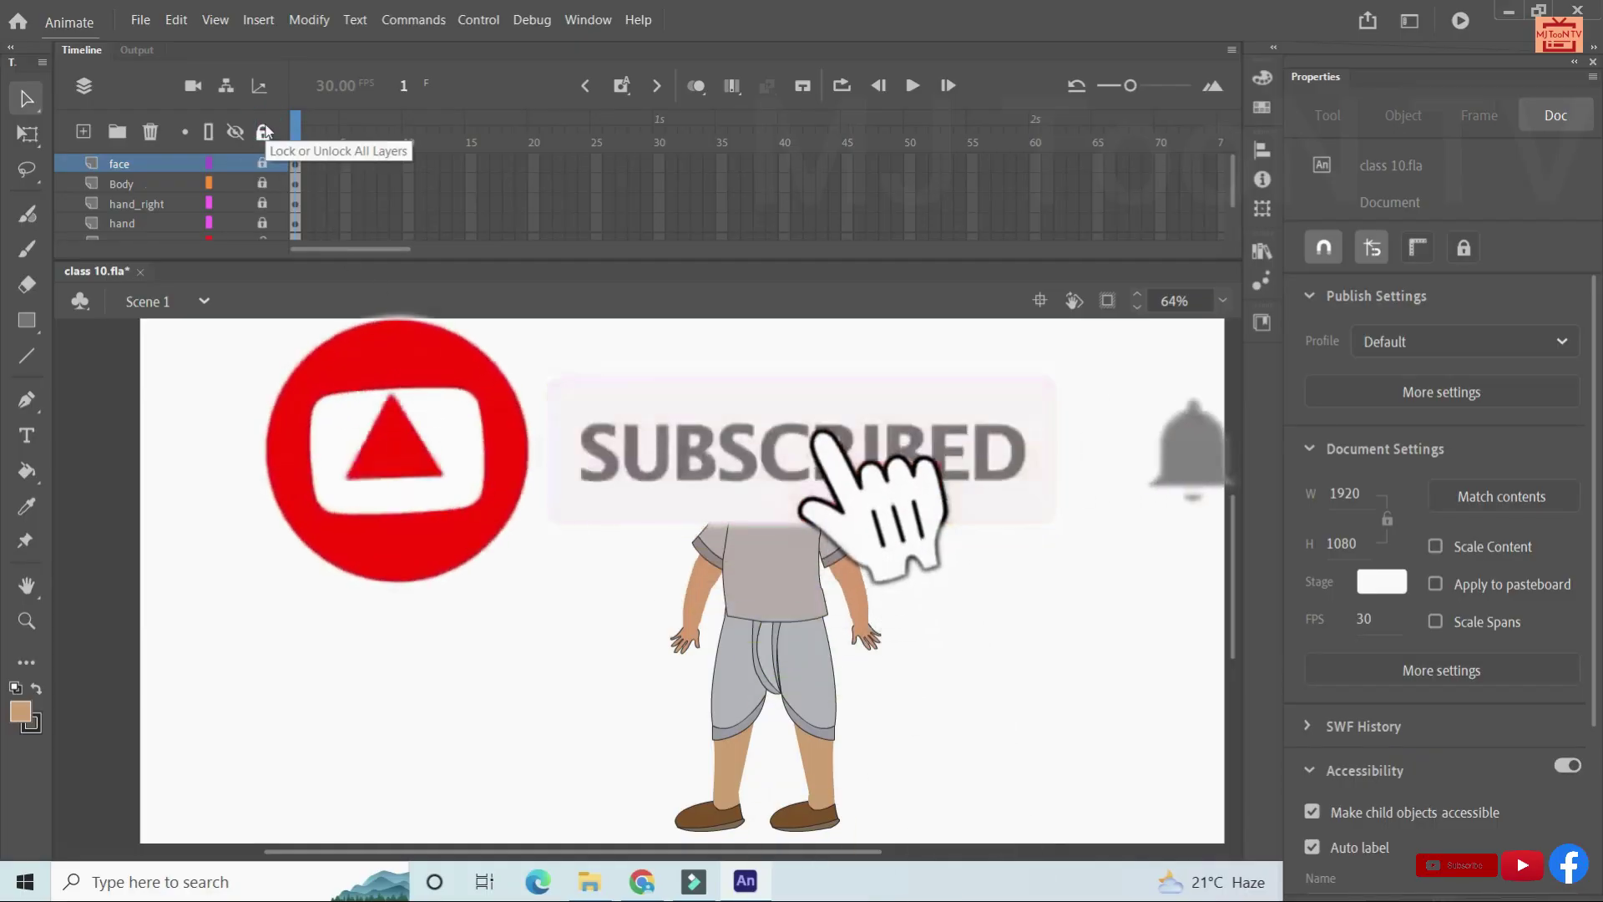
{"action": "left_click", "coordinate": [261, 162]}
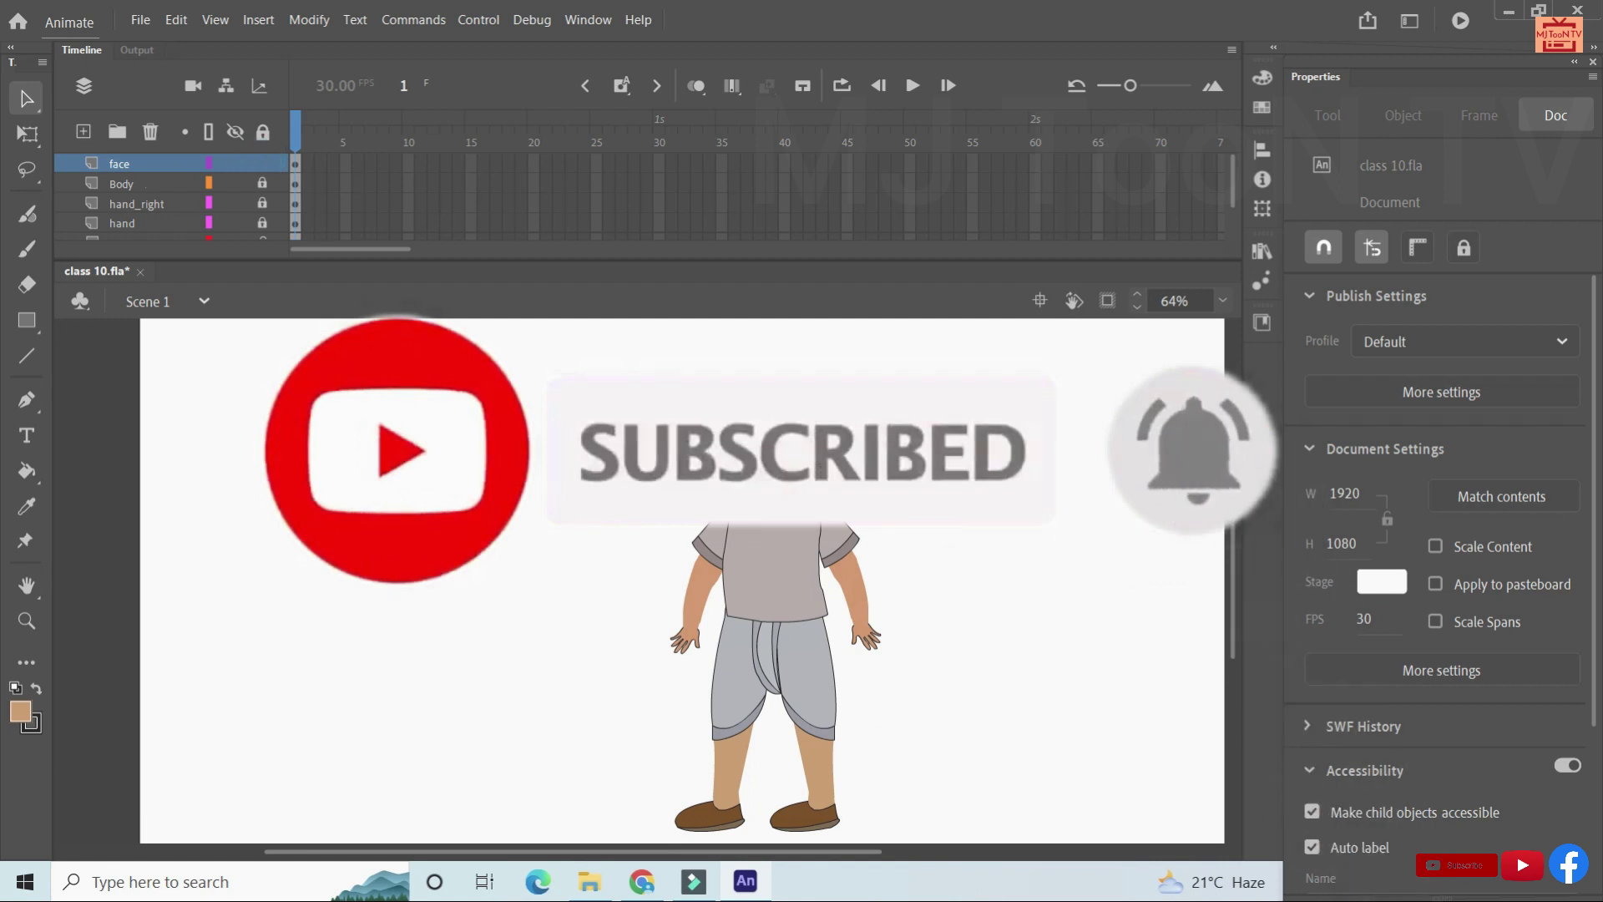
{"action": "left_click", "coordinate": [783, 469]}
Enter the face symbol, zoom in and inspect the separate parts of the right eye.
{"action": "double_click", "coordinate": [784, 469]}
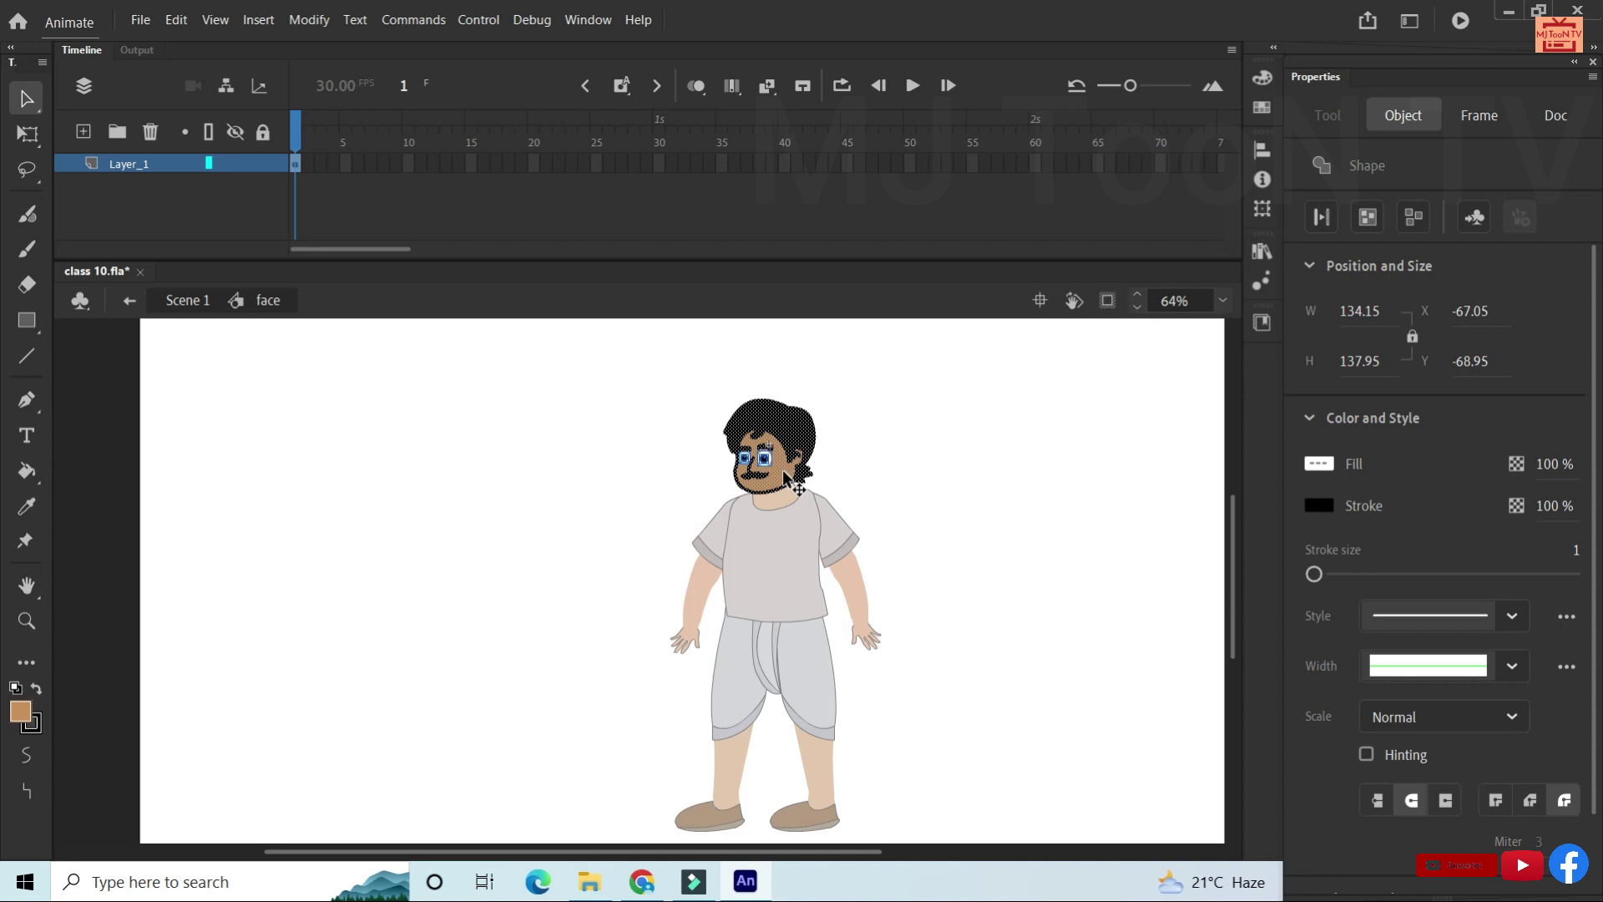
{"action": "left_click", "coordinate": [658, 480]}
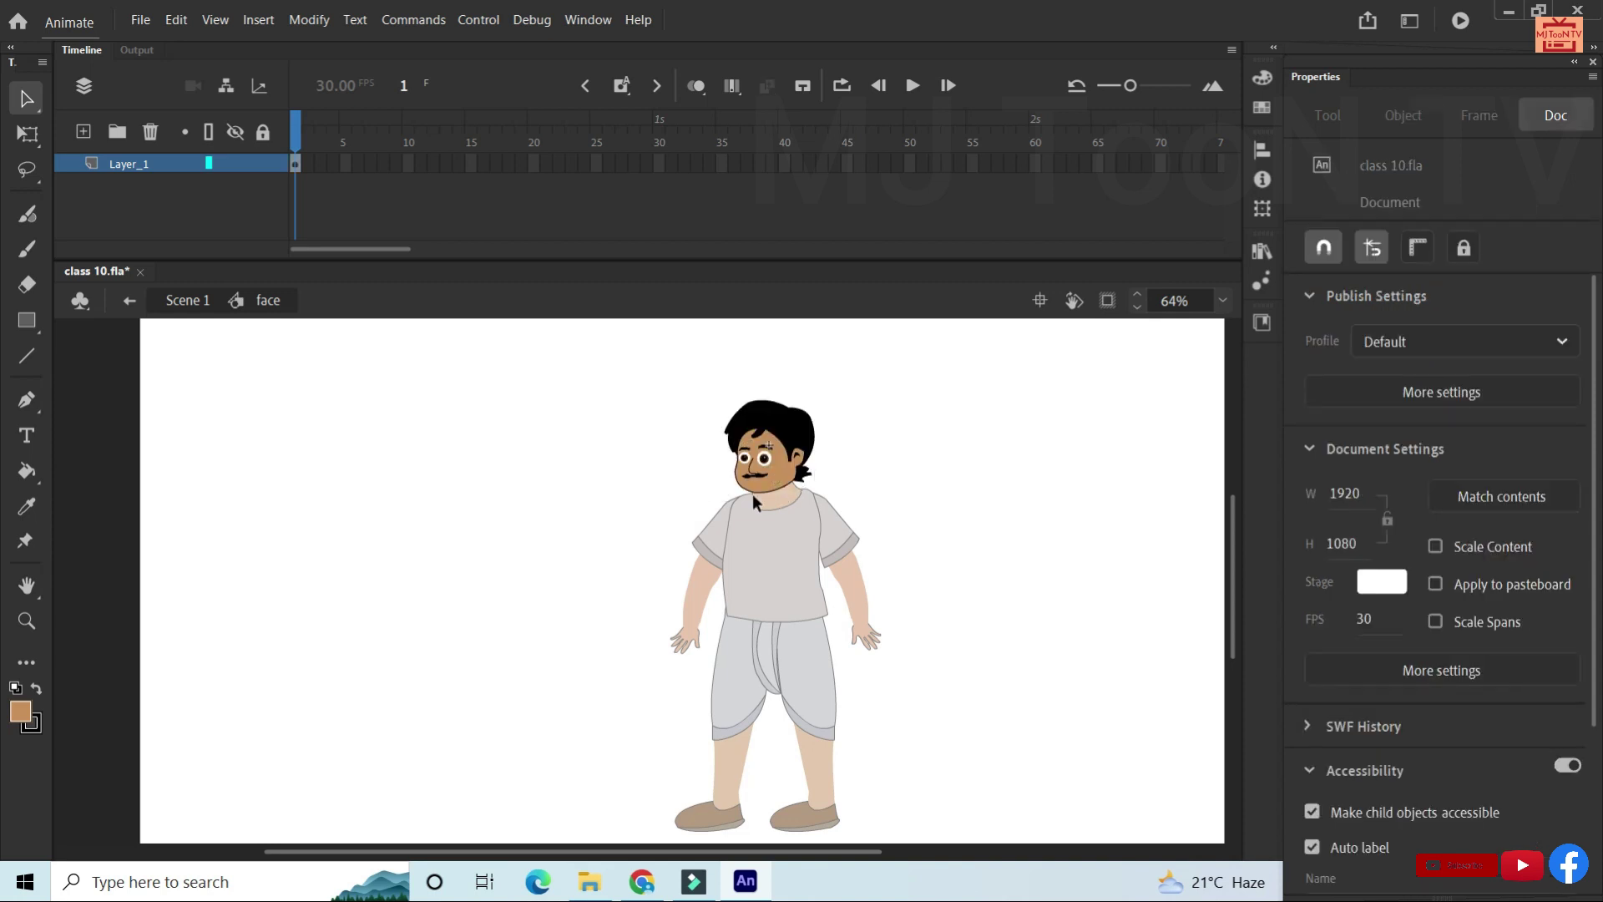
{"action": "left_click", "coordinate": [786, 471]}
{"action": "left_click", "coordinate": [928, 466]}
{"action": "scroll", "coordinate": [865, 478], "scroll_direction": "up", "scroll_amount": 1}
{"action": "scroll", "coordinate": [866, 481], "scroll_direction": "up", "scroll_amount": 3}
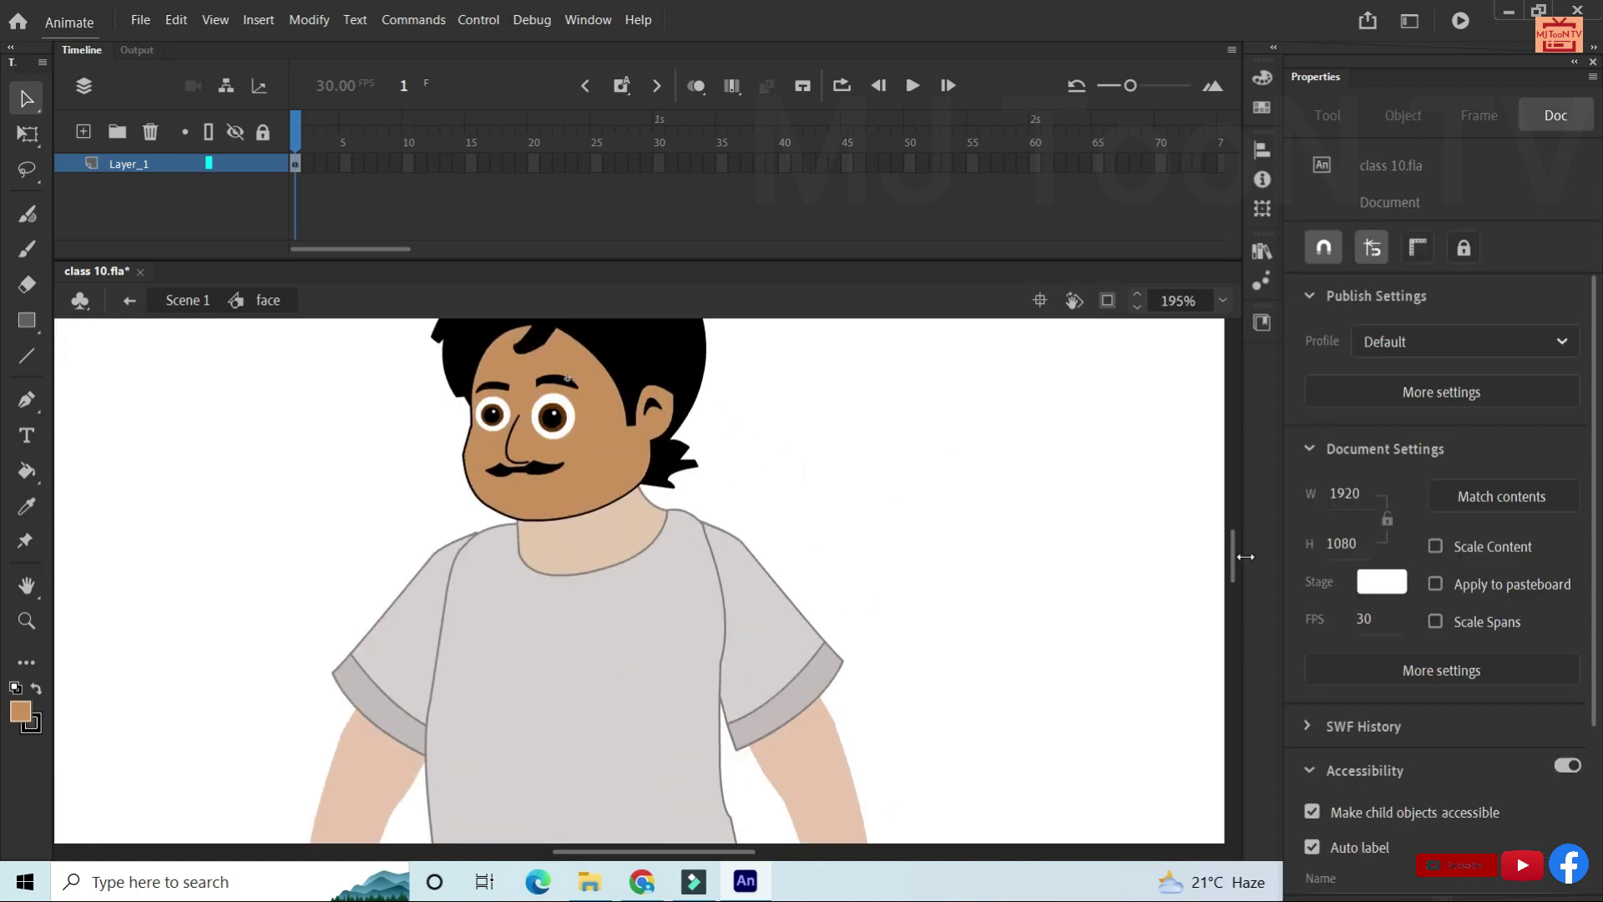
{"action": "left_click_drag", "start_coordinate": [1230, 544], "coordinate": [1231, 536]}
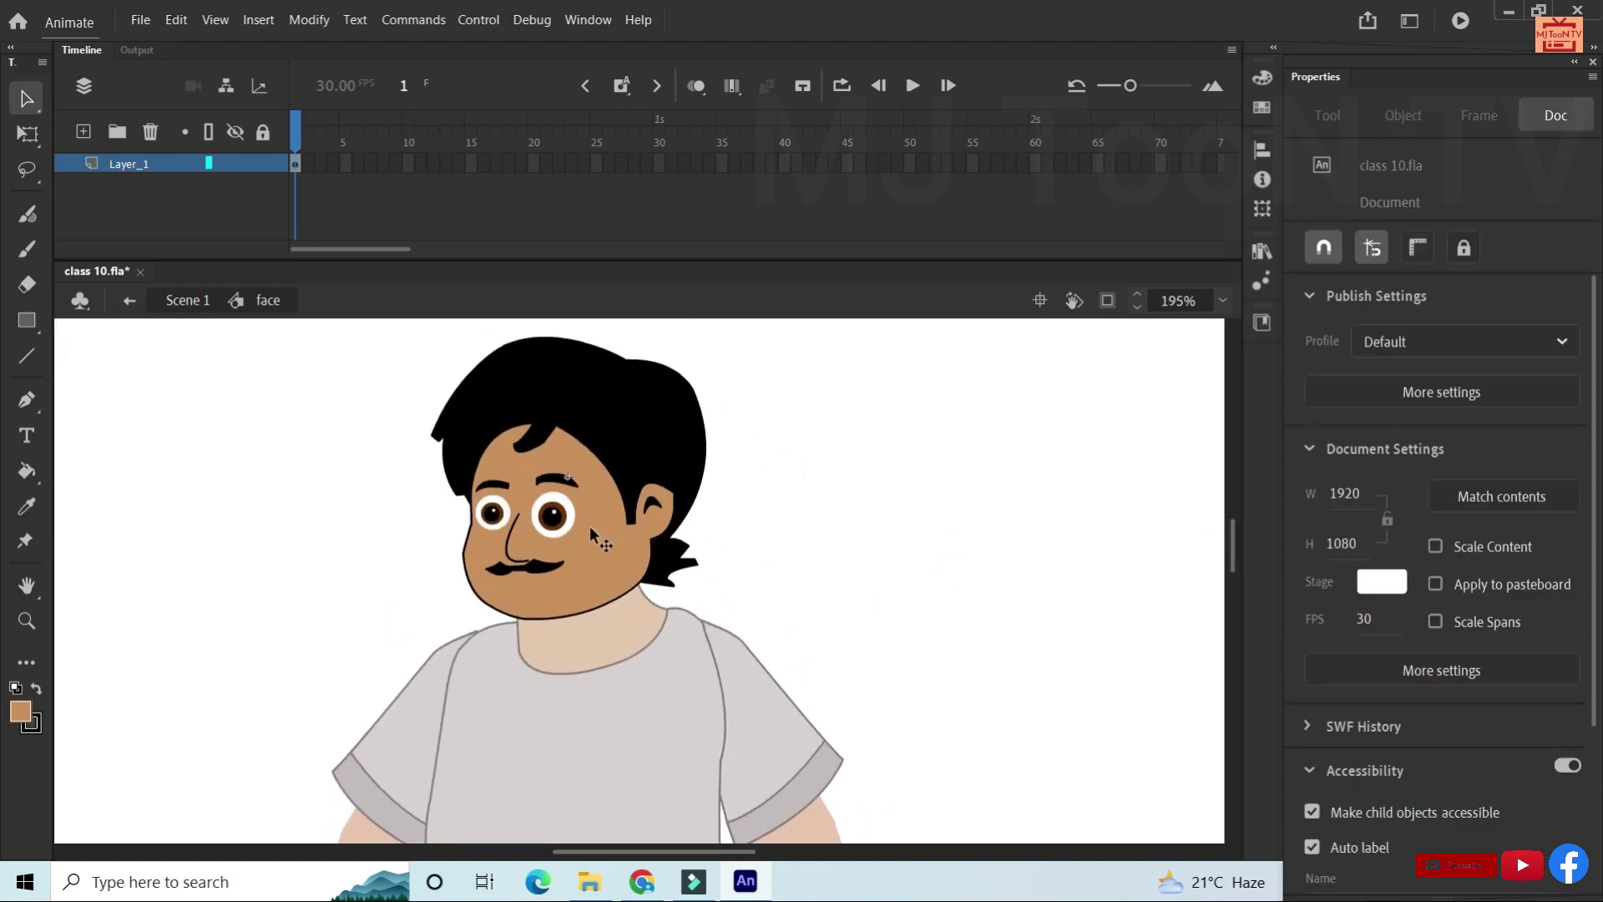
{"action": "left_click", "coordinate": [565, 512]}
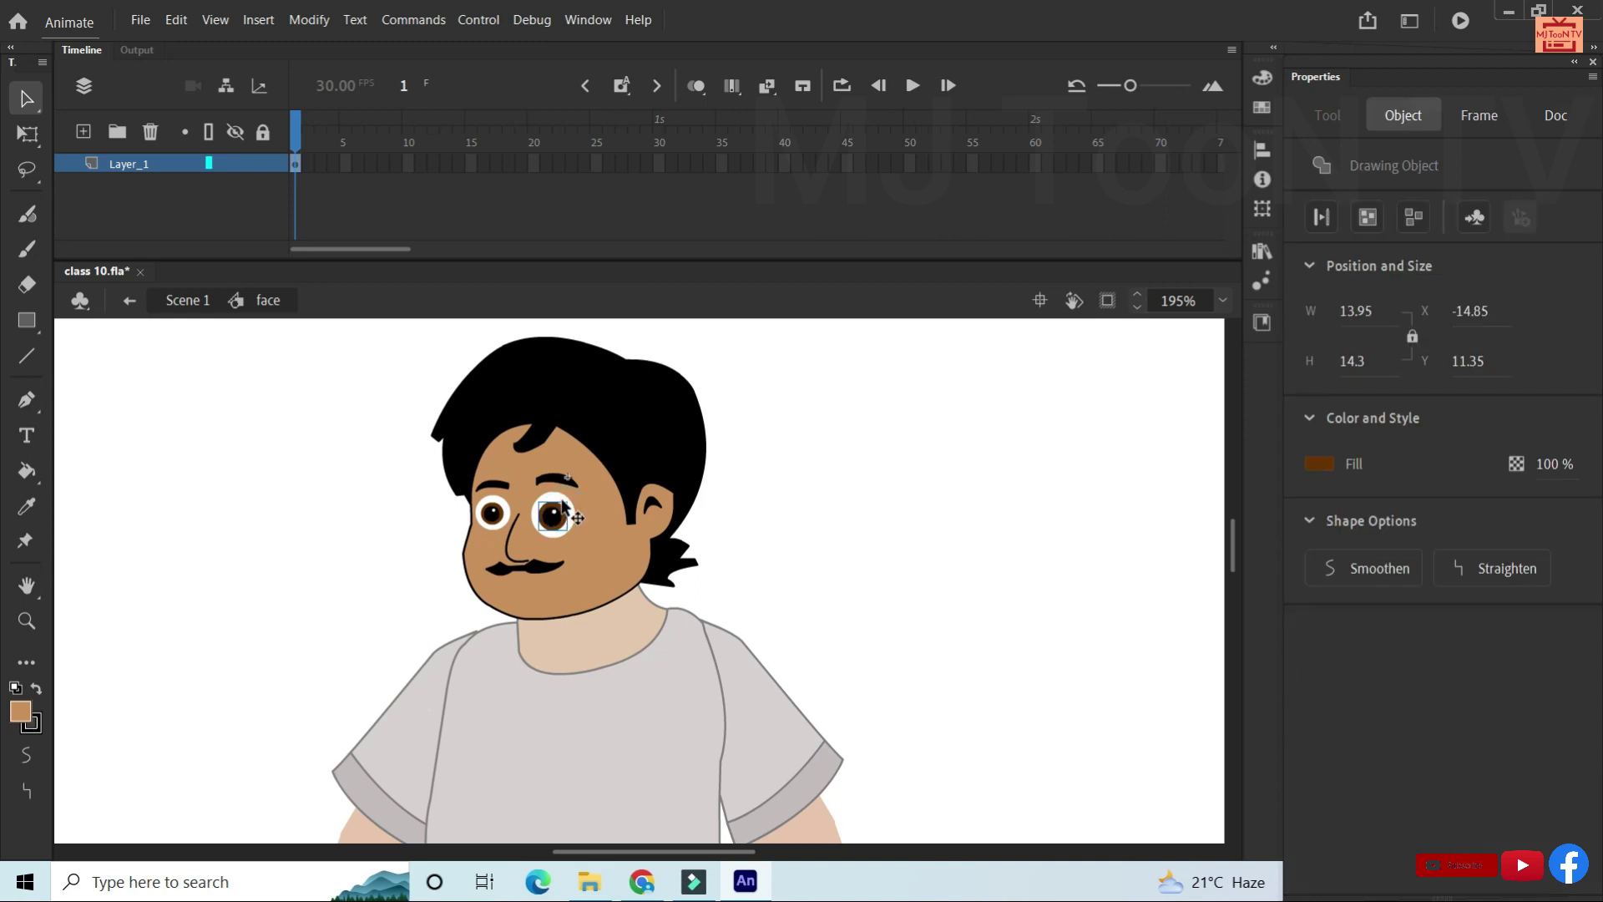
{"action": "left_click", "coordinate": [571, 511]}
{"action": "left_click", "coordinate": [567, 521]}
Return to the main scene, reopen the face symbol and zoom in on the eyes.
{"action": "left_click", "coordinate": [130, 301]}
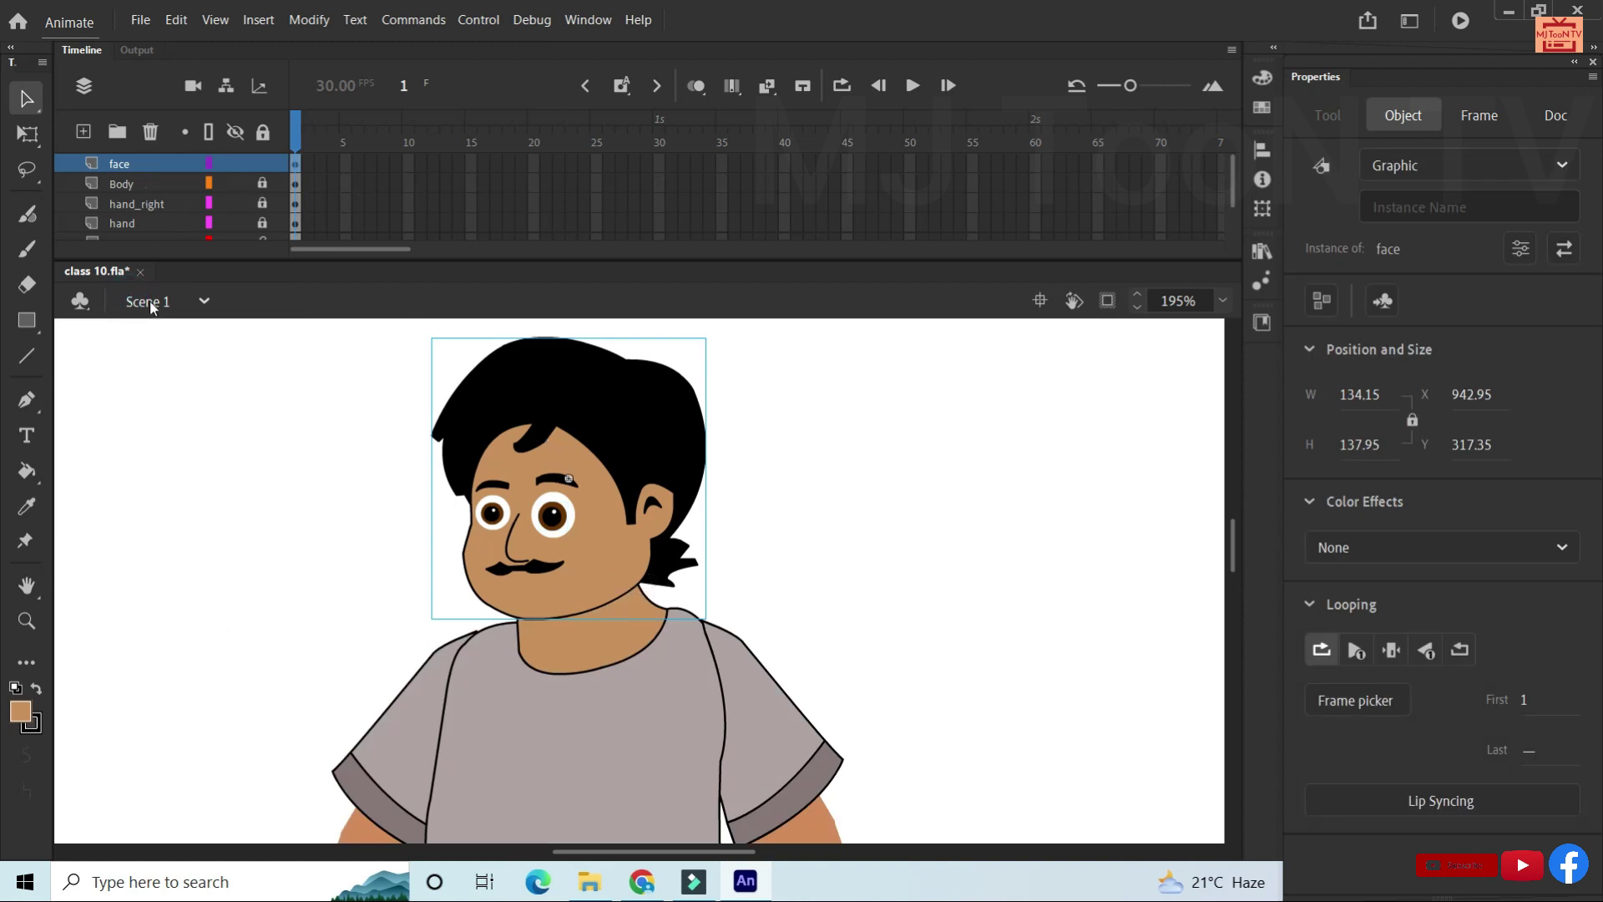
{"action": "double_click", "coordinate": [595, 531]}
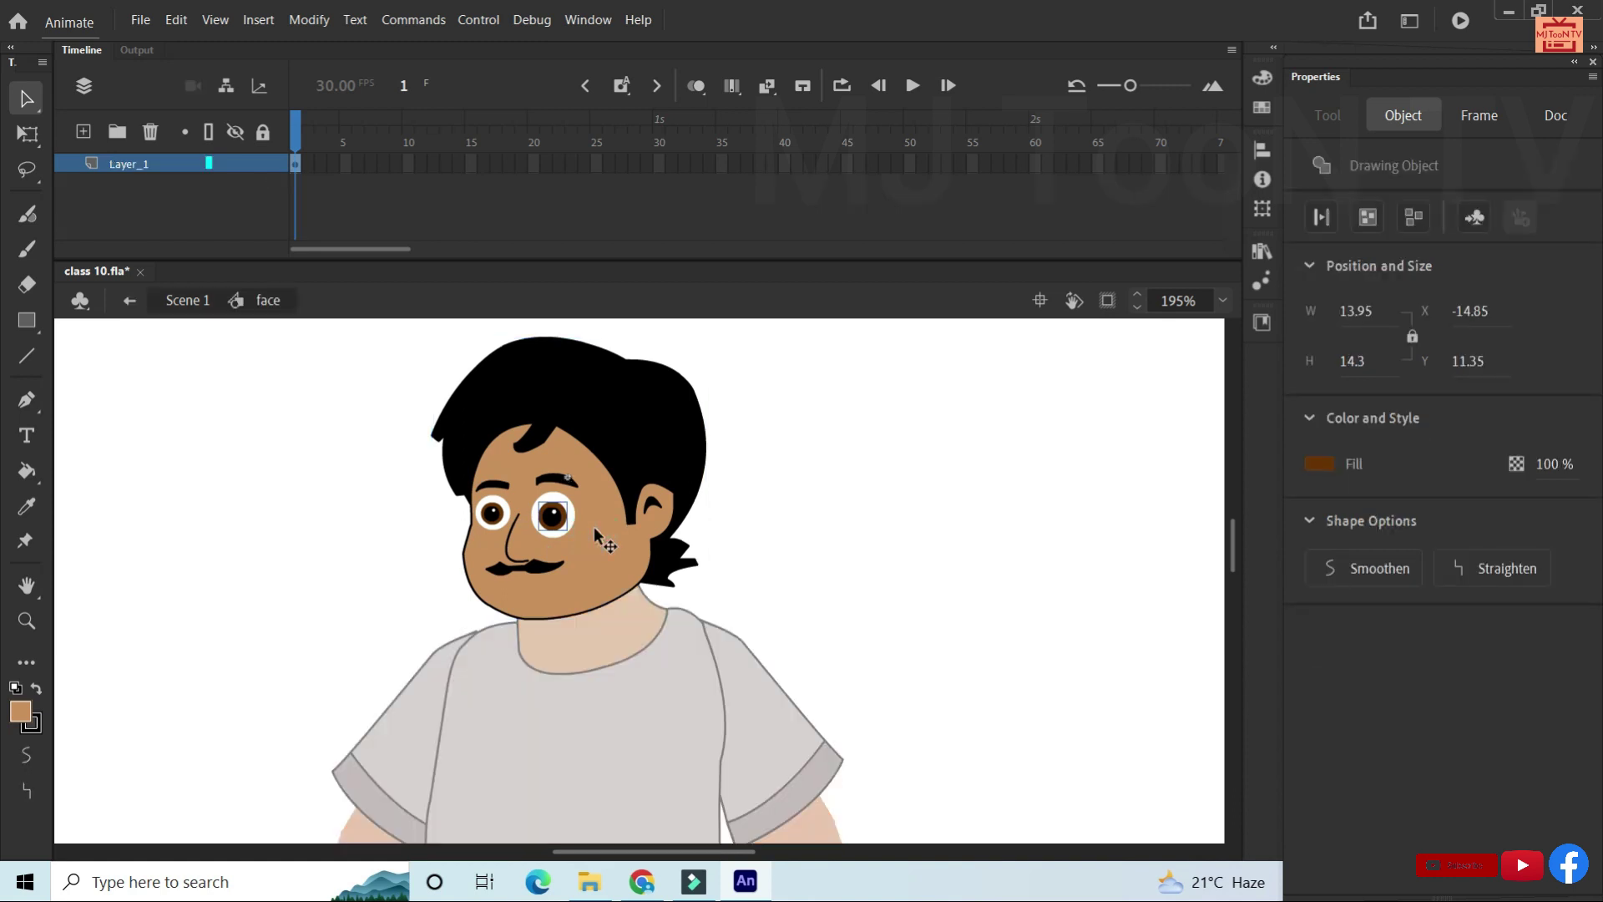
{"action": "left_click", "coordinate": [611, 552]}
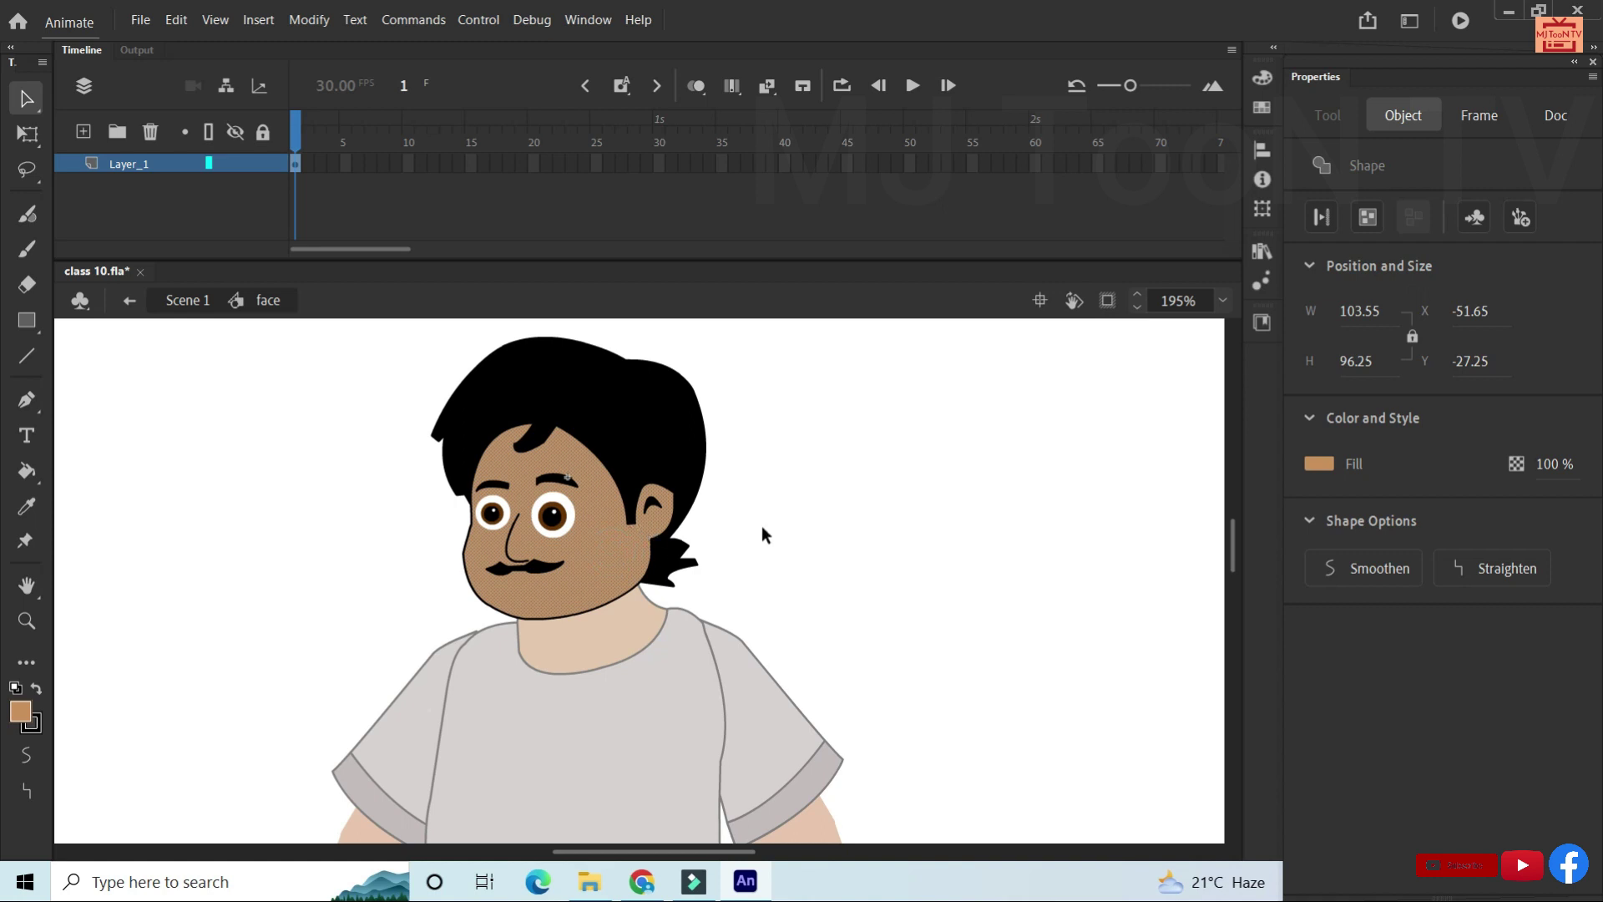
{"action": "left_click", "coordinate": [868, 531]}
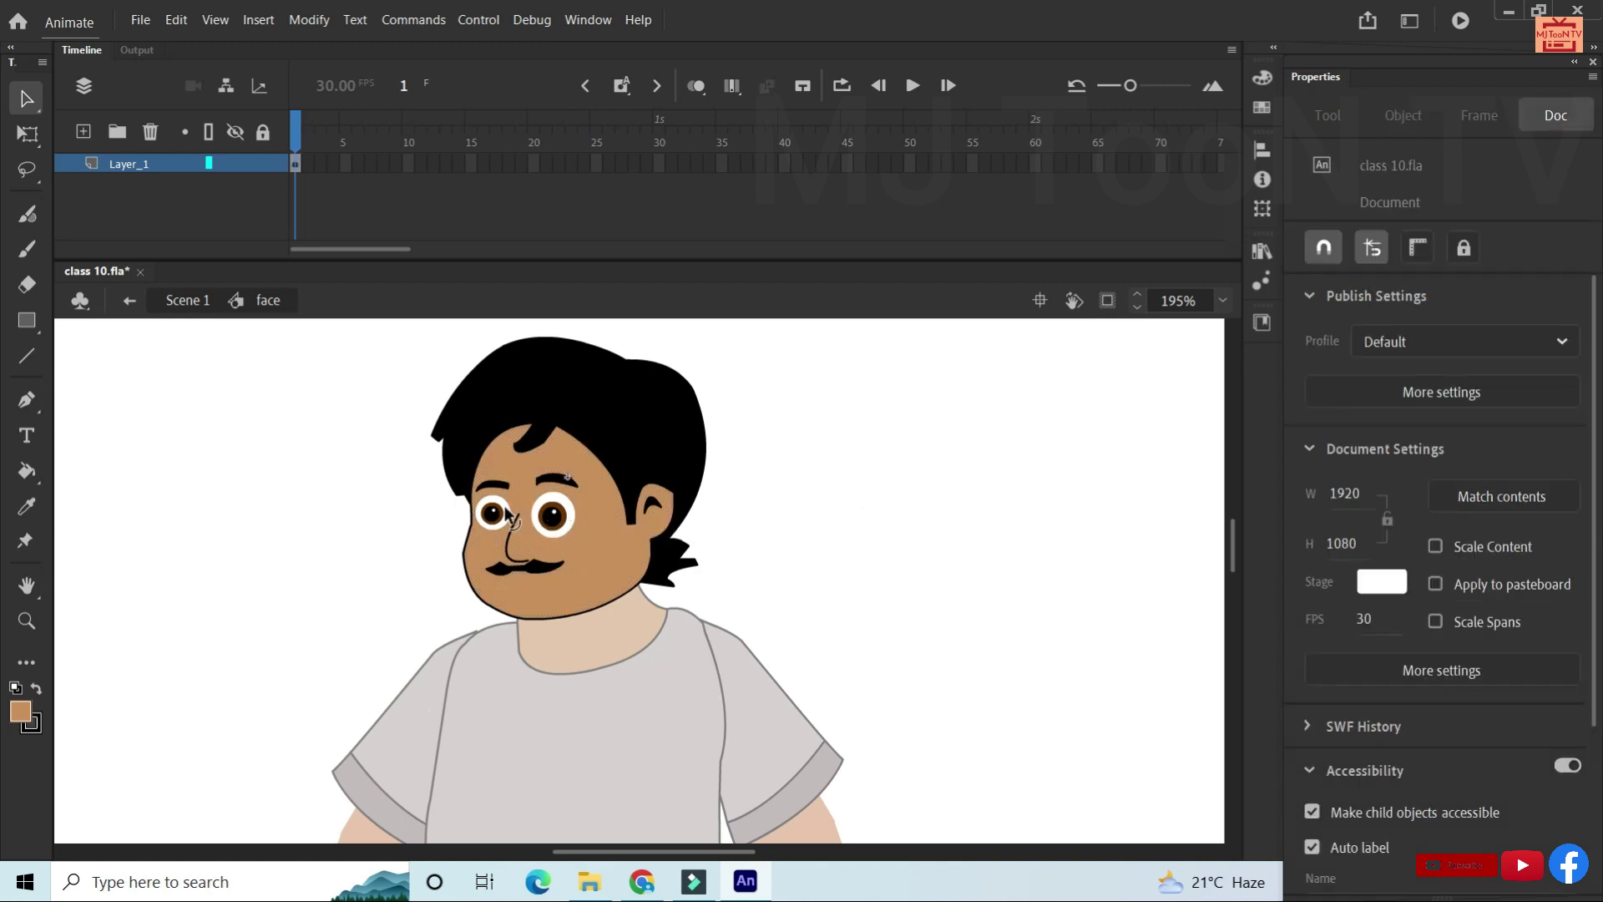
{"action": "scroll", "coordinate": [509, 511], "scroll_direction": "up", "scroll_amount": 1}
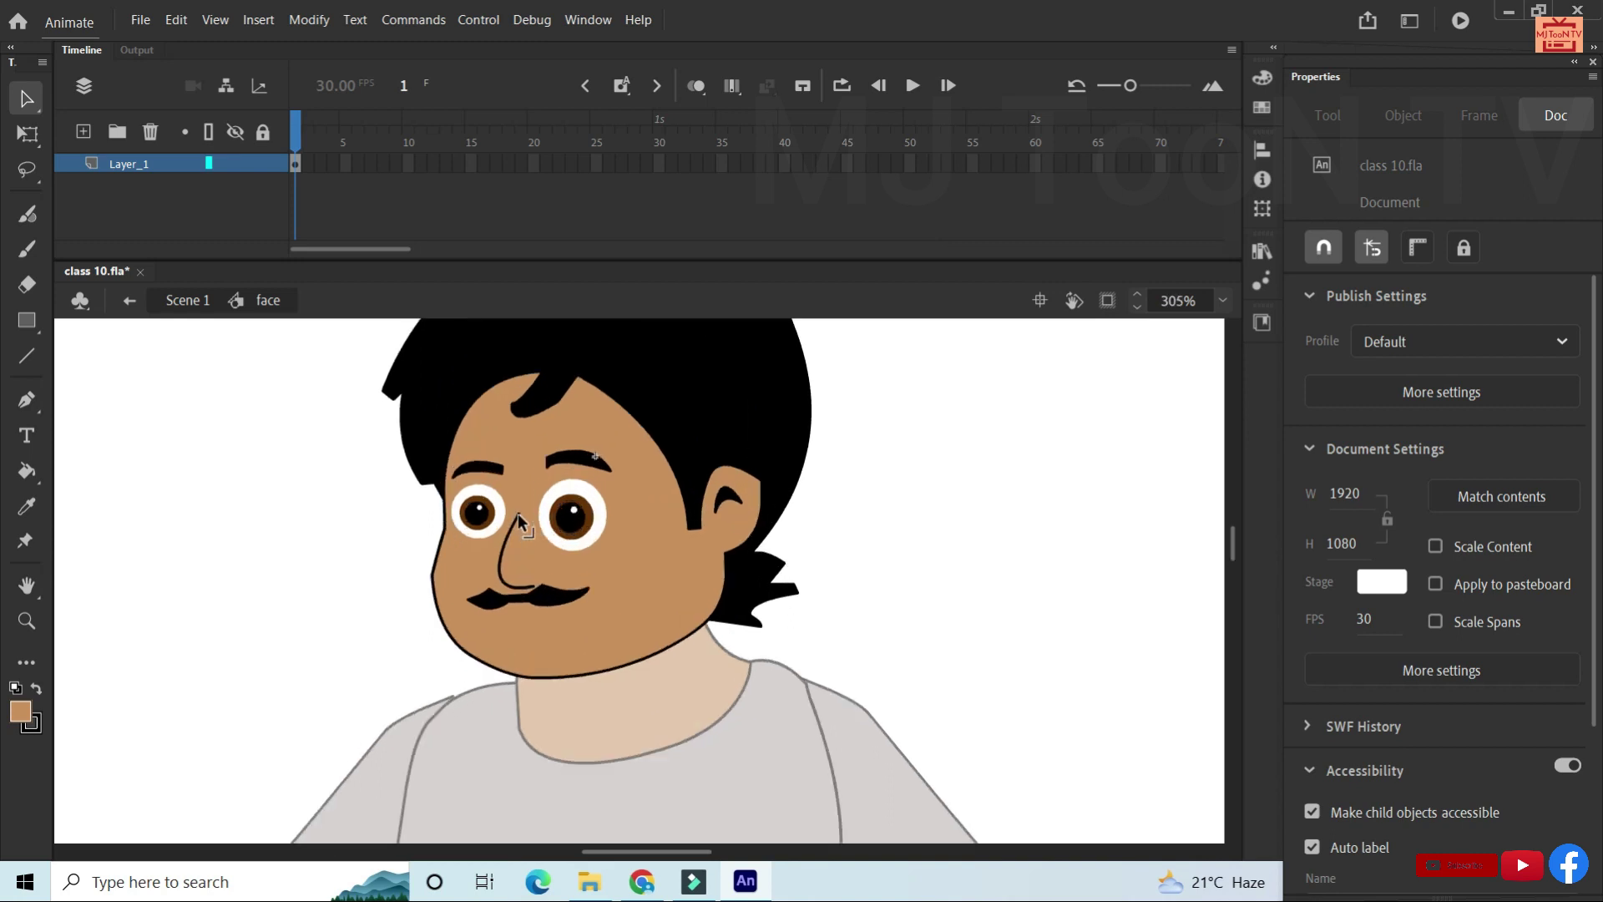
{"action": "scroll", "coordinate": [518, 513], "scroll_direction": "up", "scroll_amount": 1}
{"action": "scroll", "coordinate": [524, 518], "scroll_direction": "up", "scroll_amount": 1}
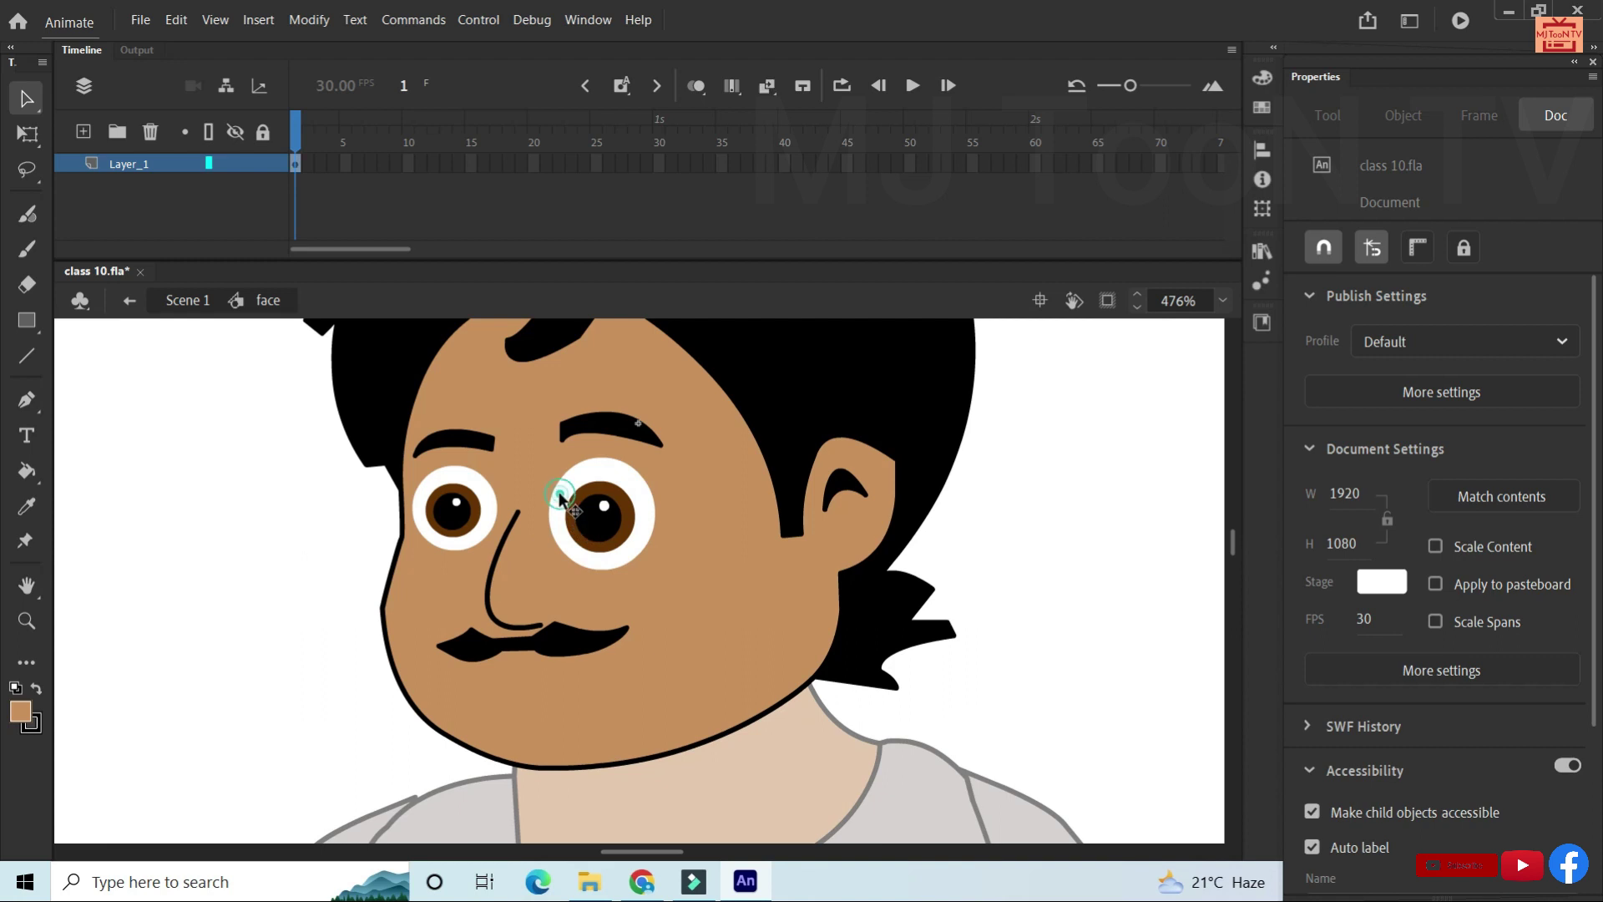
Select the whites and pupils of both eyes inside the face symbol.
{"action": "left_click", "coordinate": [559, 498]}
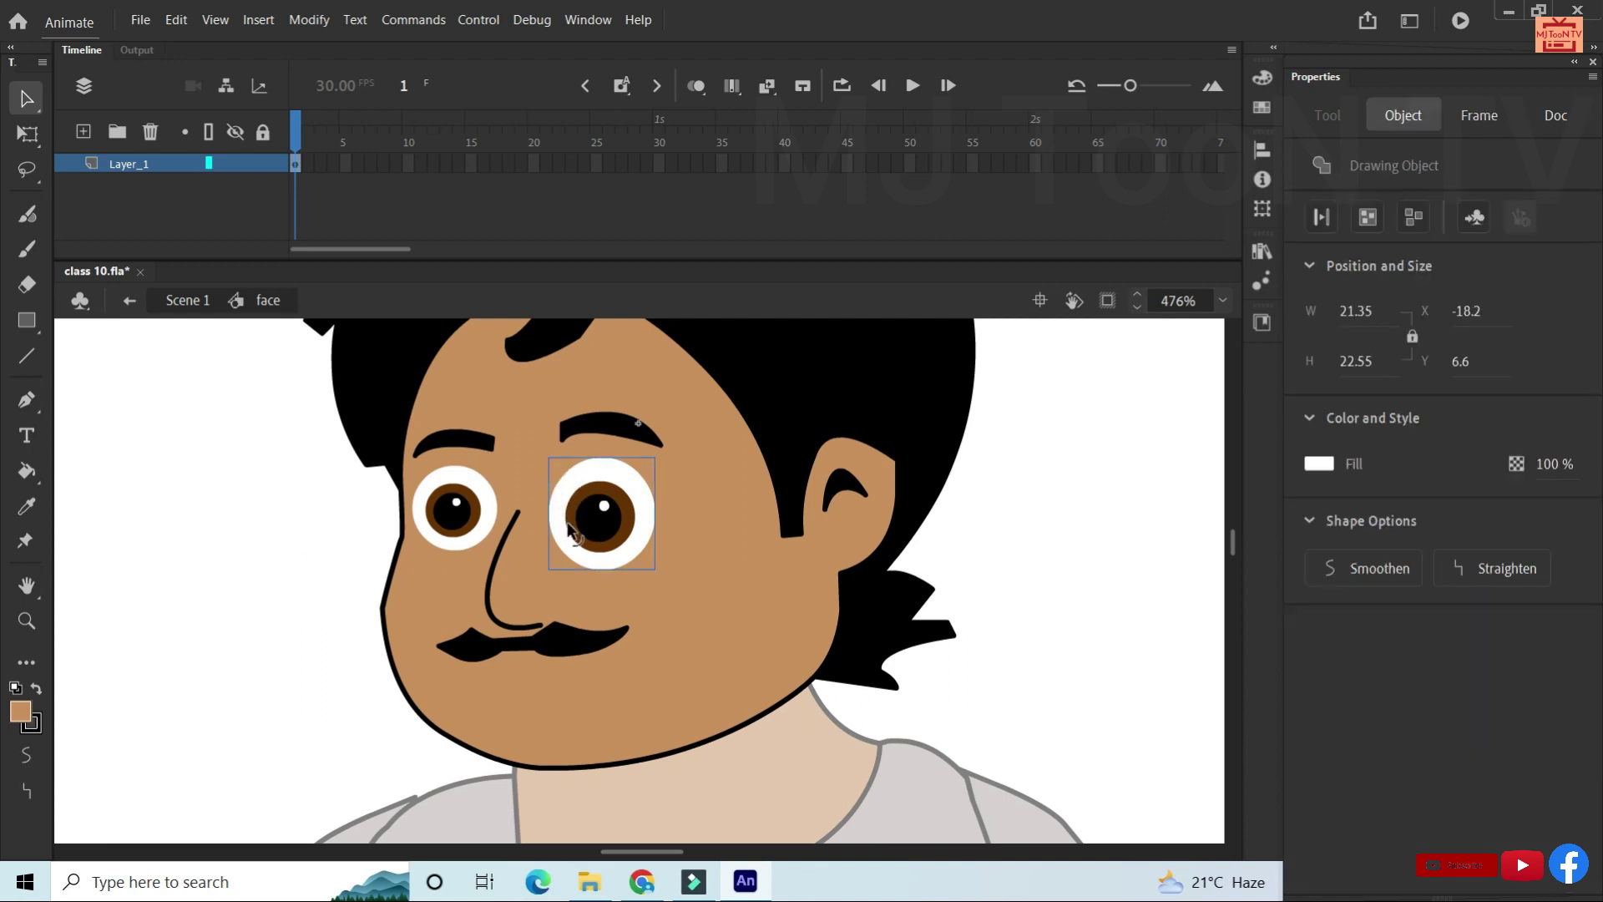
{"action": "left_click", "coordinate": [572, 518]}
{"action": "left_click", "coordinate": [591, 519]}
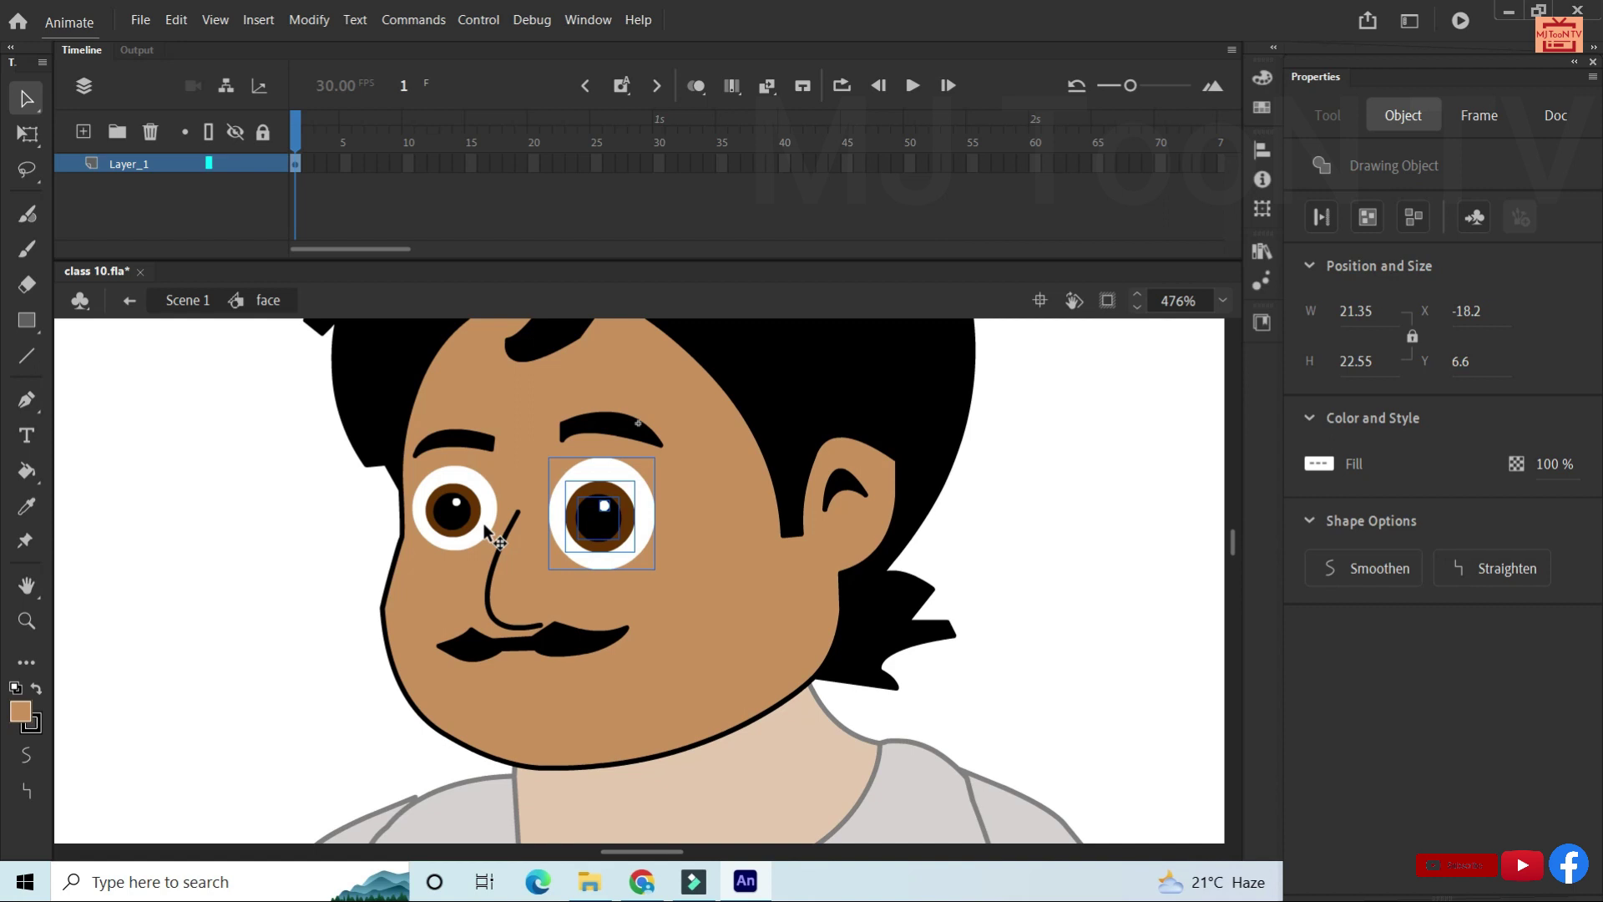
{"action": "left_click", "coordinate": [485, 528], "text": "shift"}
{"action": "left_click", "coordinate": [465, 519]}
{"action": "left_click_drag", "start_coordinate": [470, 526], "coordinate": [460, 502]}
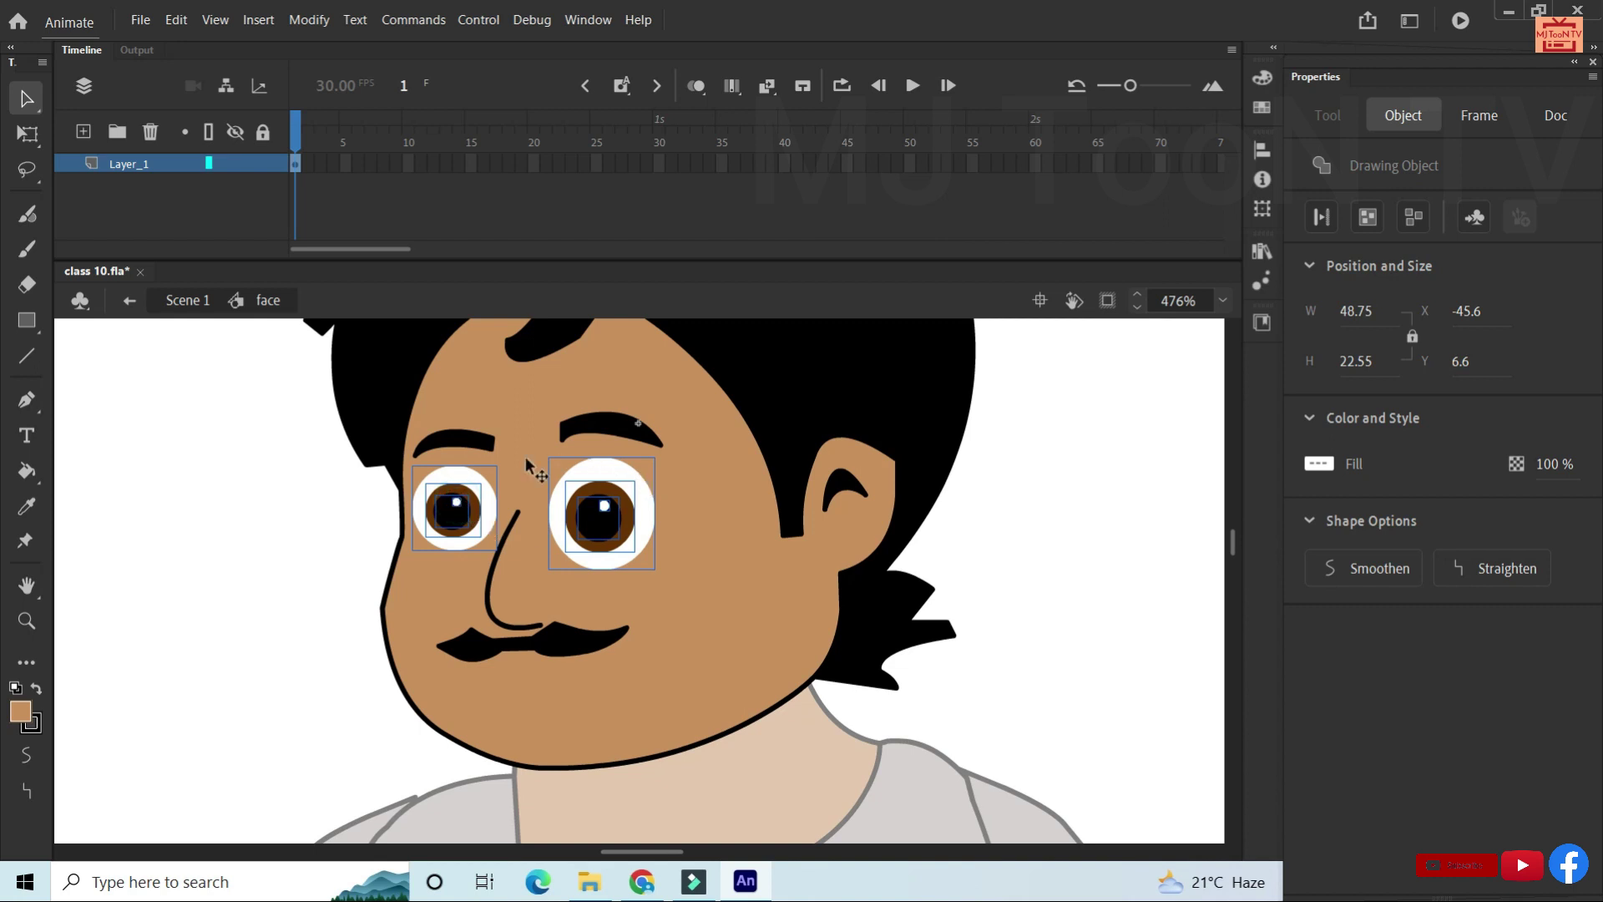
{"action": "left_click", "coordinate": [610, 517]}
{"action": "left_click", "coordinate": [610, 517]}
Convert the selected eyes into a graphic symbol named 'eye blink'.
{"action": "key", "text": "F8"}
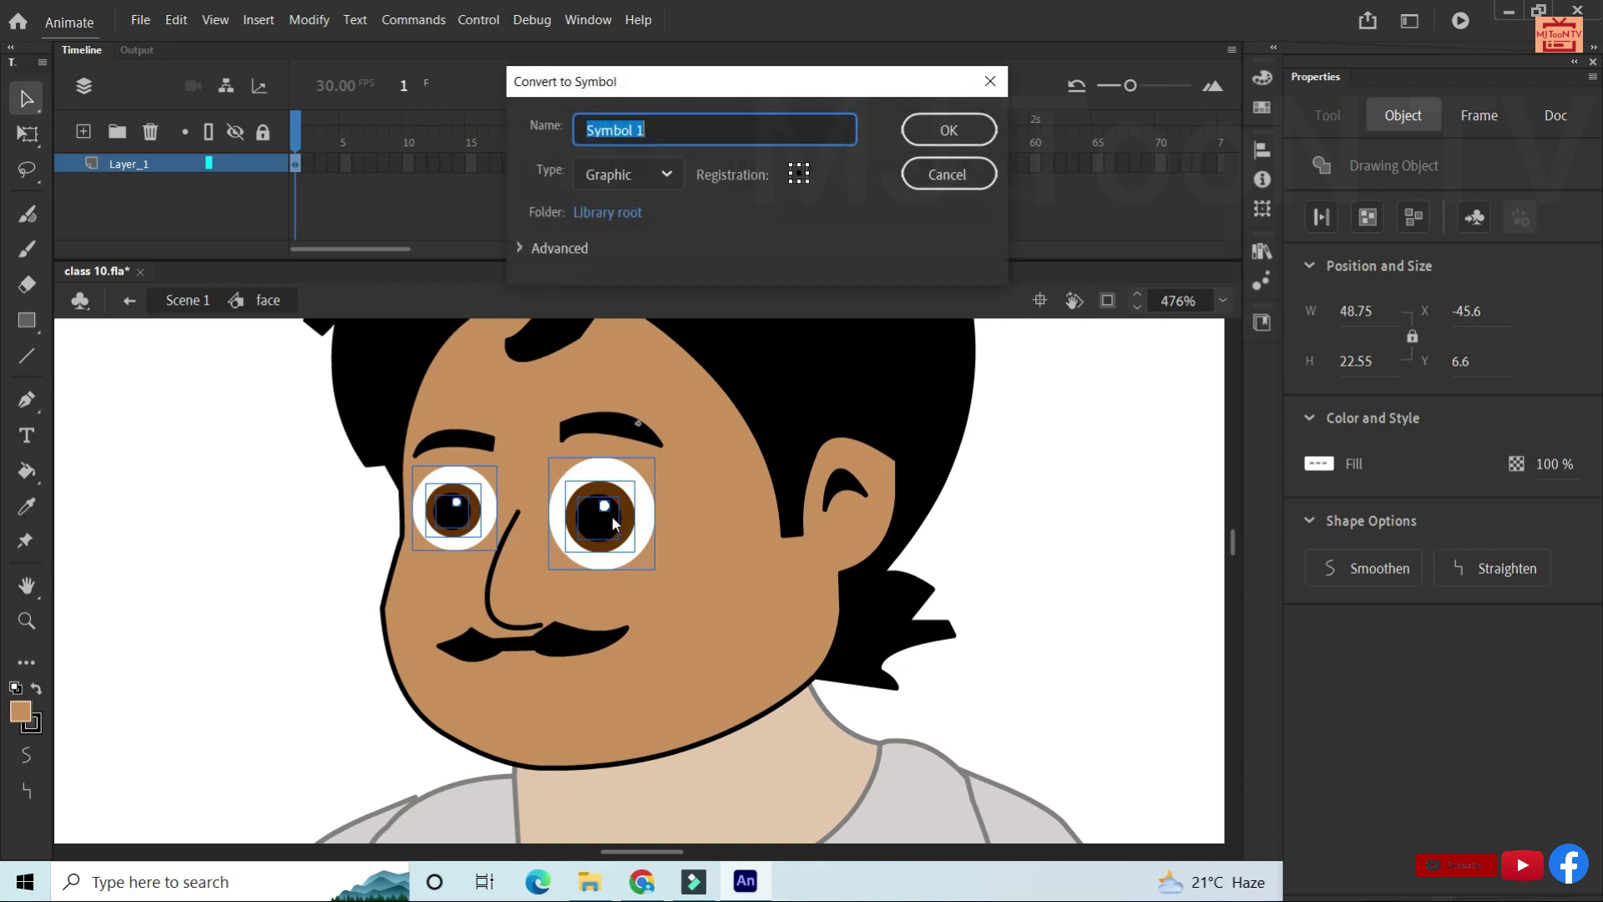
{"action": "key", "text": "BackSpace"}
{"action": "type", "text": "eye blink"}
{"action": "left_click", "coordinate": [919, 139]}
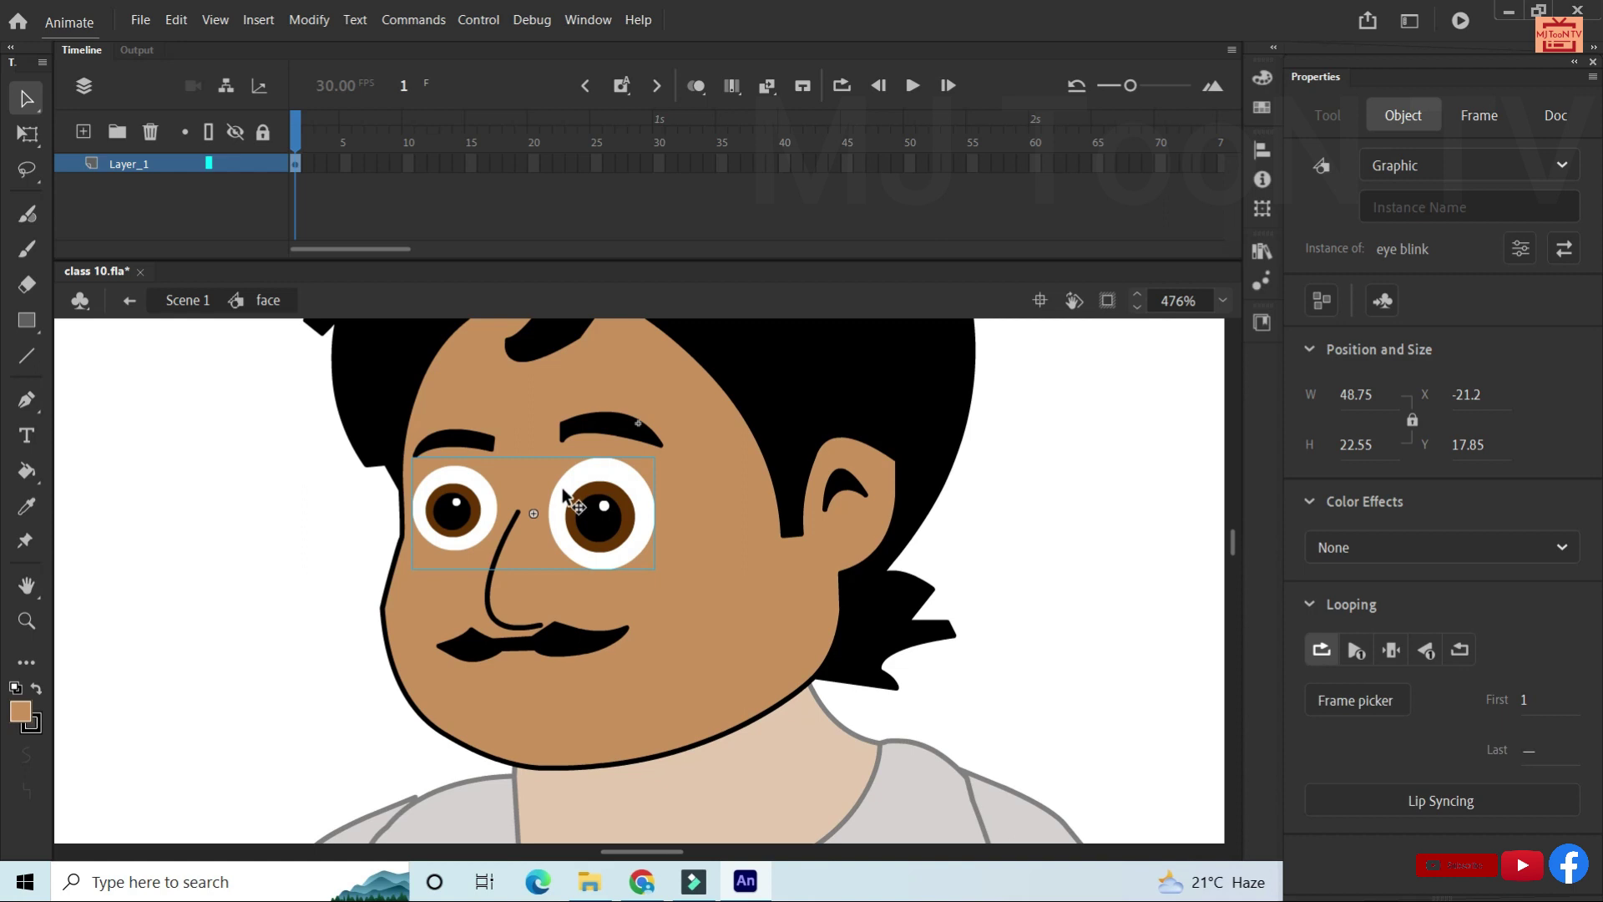
Move the eye blink symbol off Layer_1 and paste it in place on a new Layer_2.
{"action": "key", "text": "Delete"}
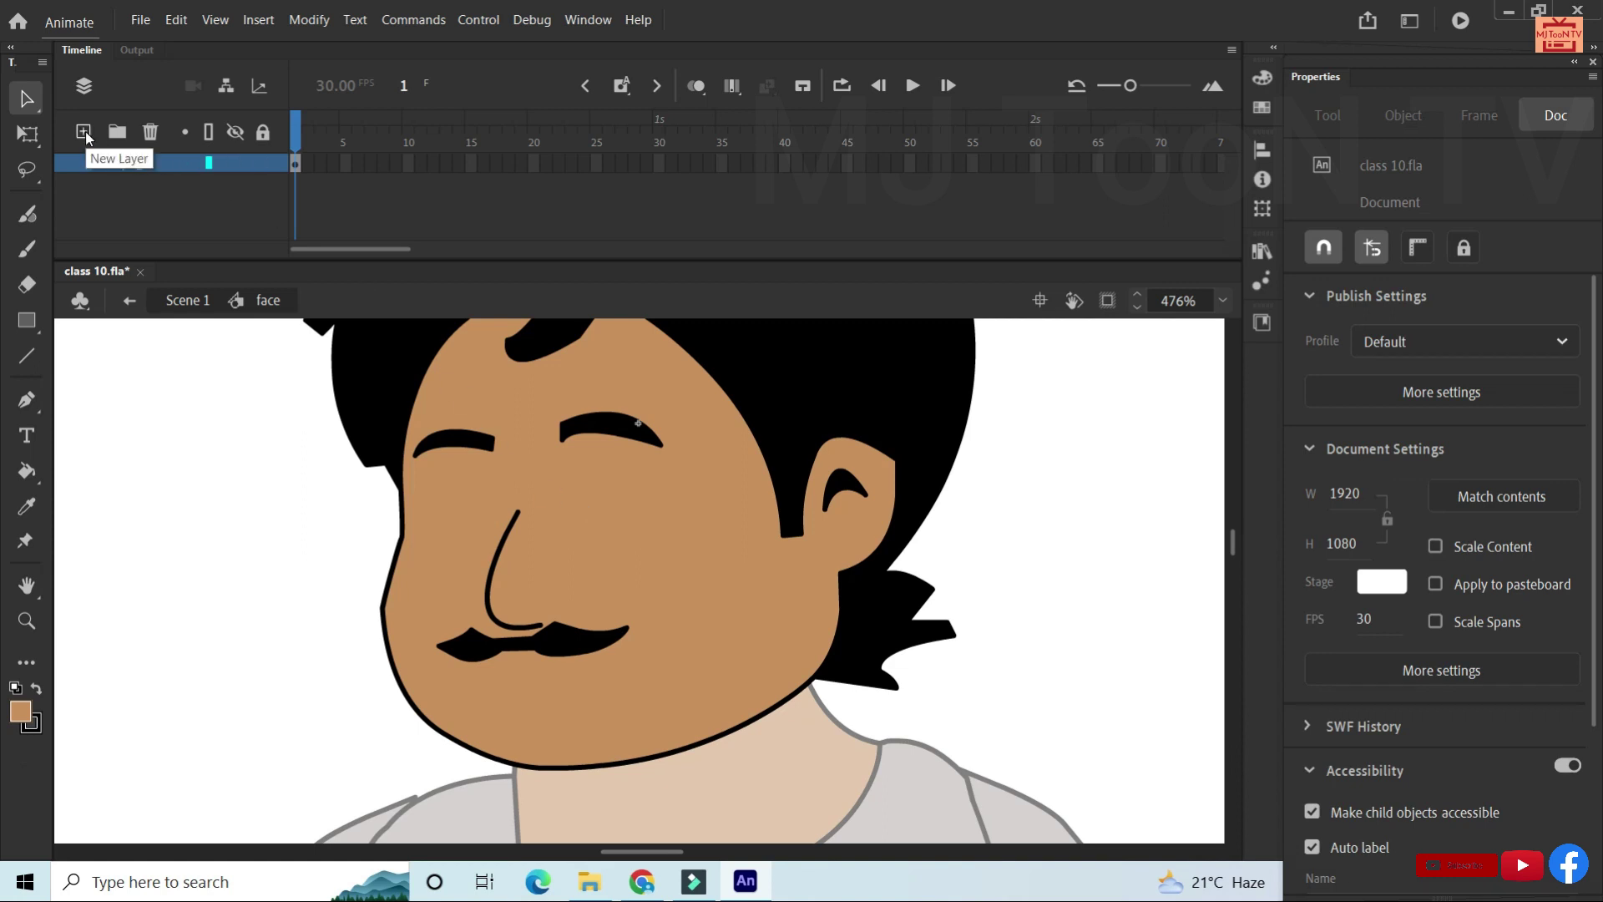
{"action": "left_click", "coordinate": [83, 132]}
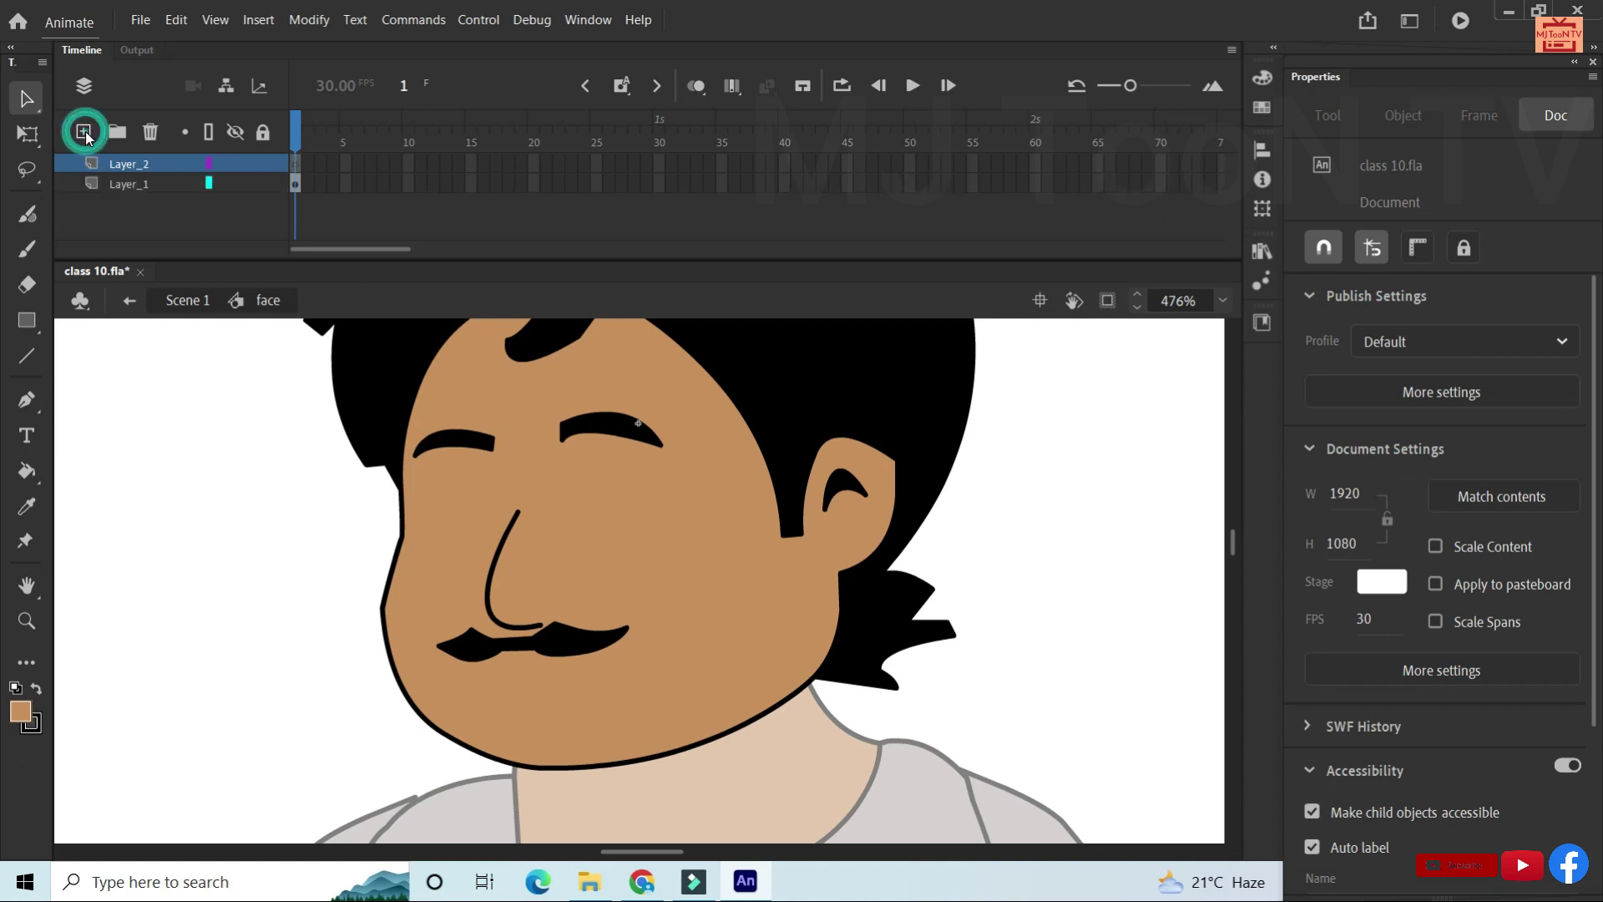
{"action": "left_click", "coordinate": [297, 164]}
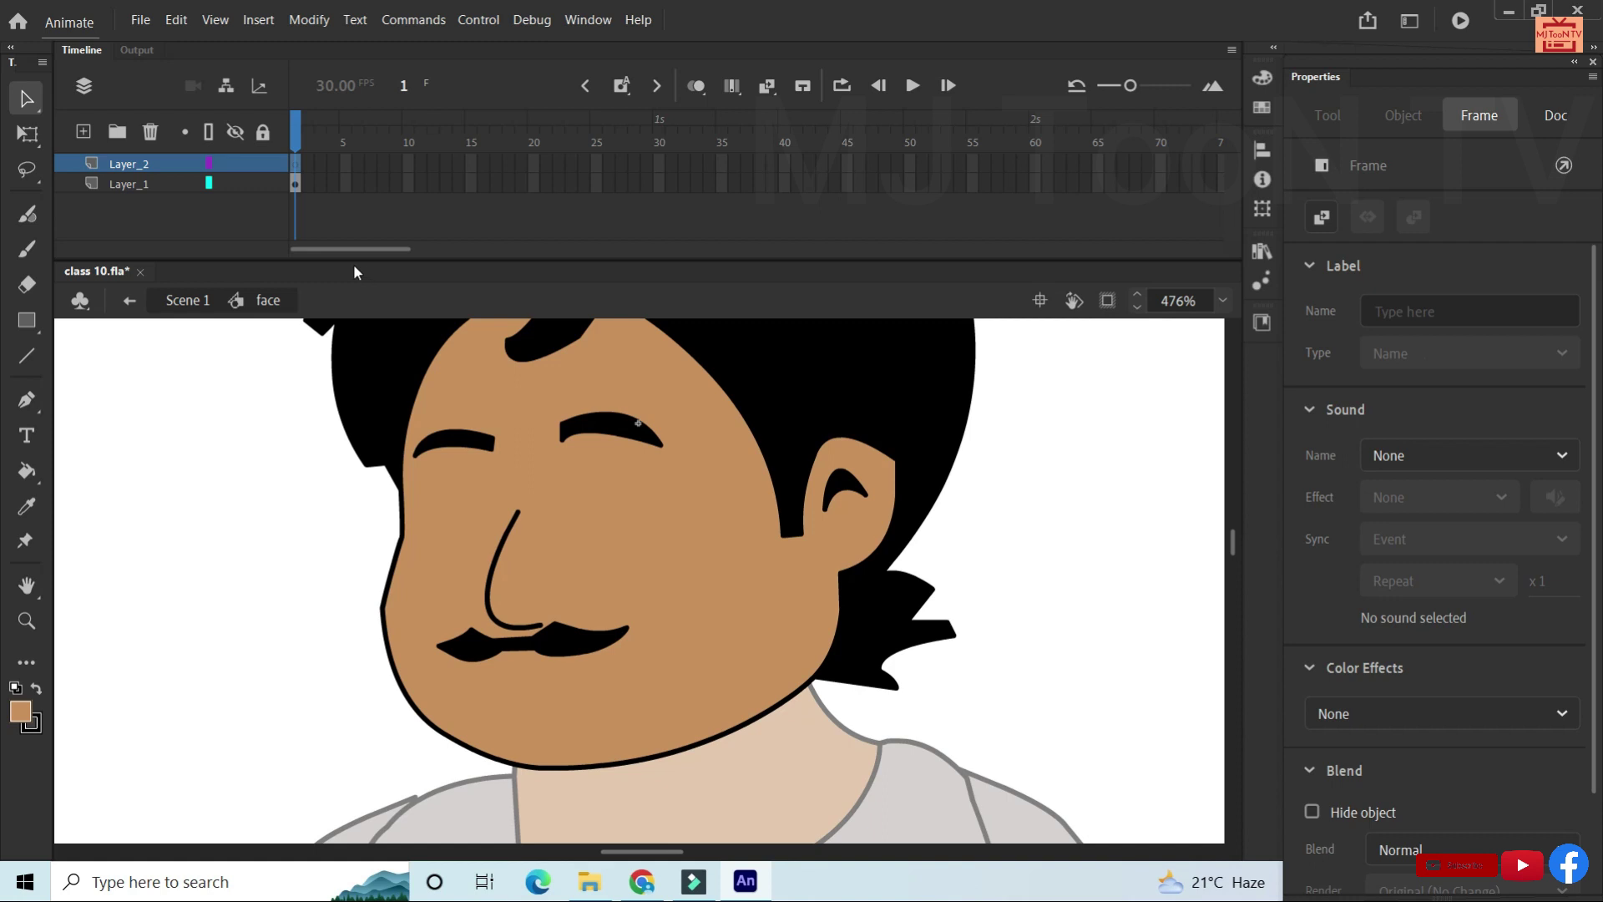
{"action": "left_click", "coordinate": [298, 163]}
{"action": "key", "text": "ctrl+shift+v"}
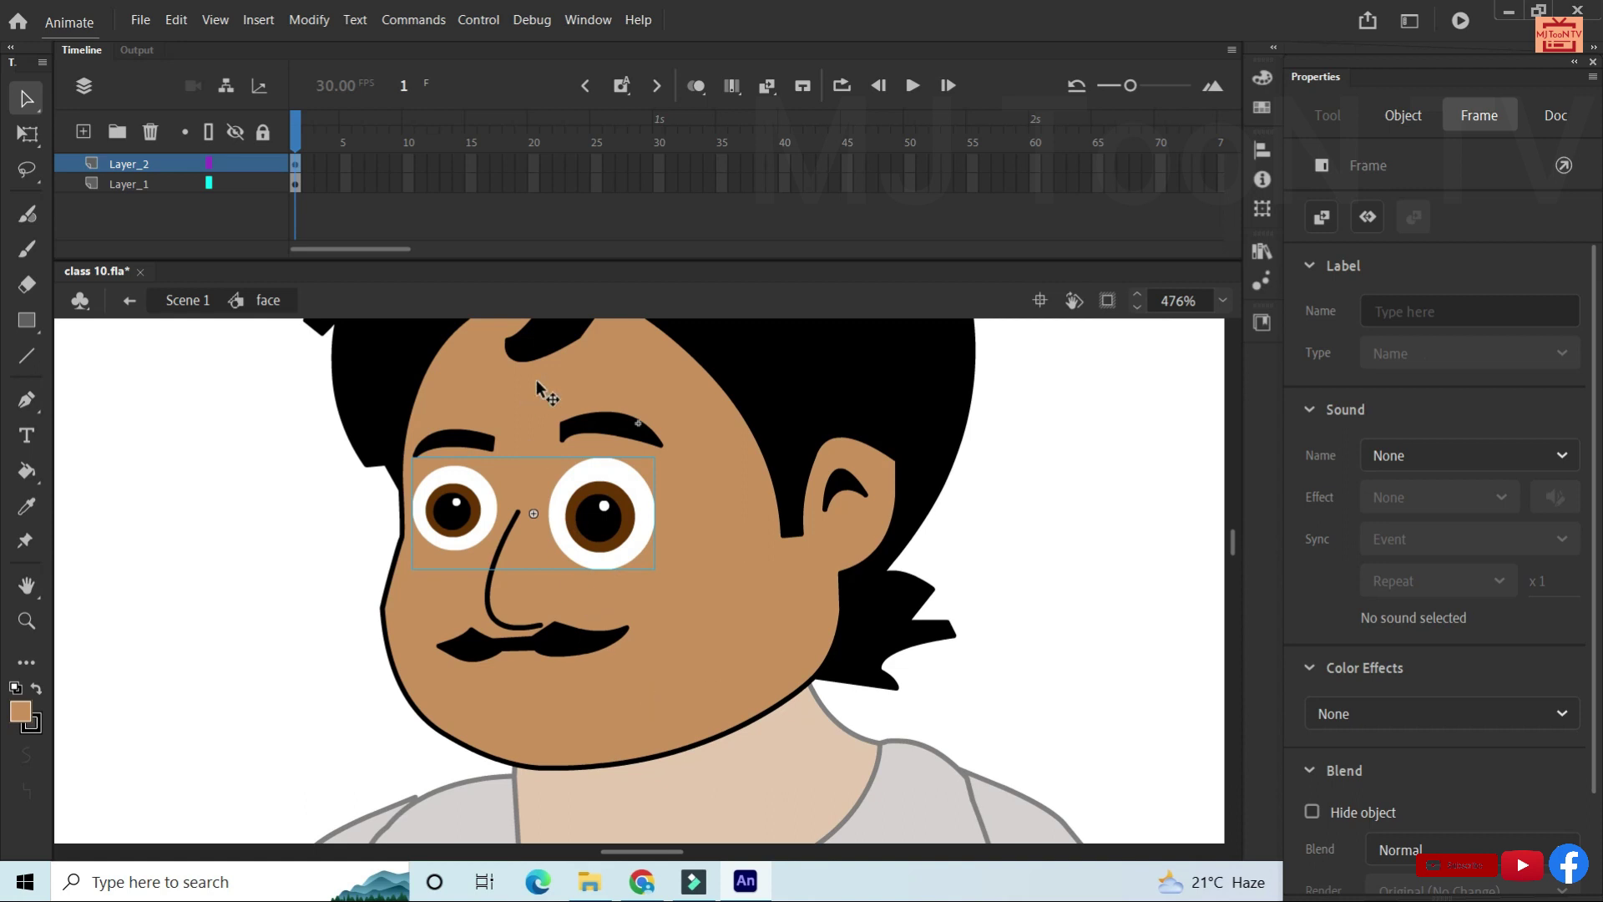
{"action": "left_click", "coordinate": [127, 187]}
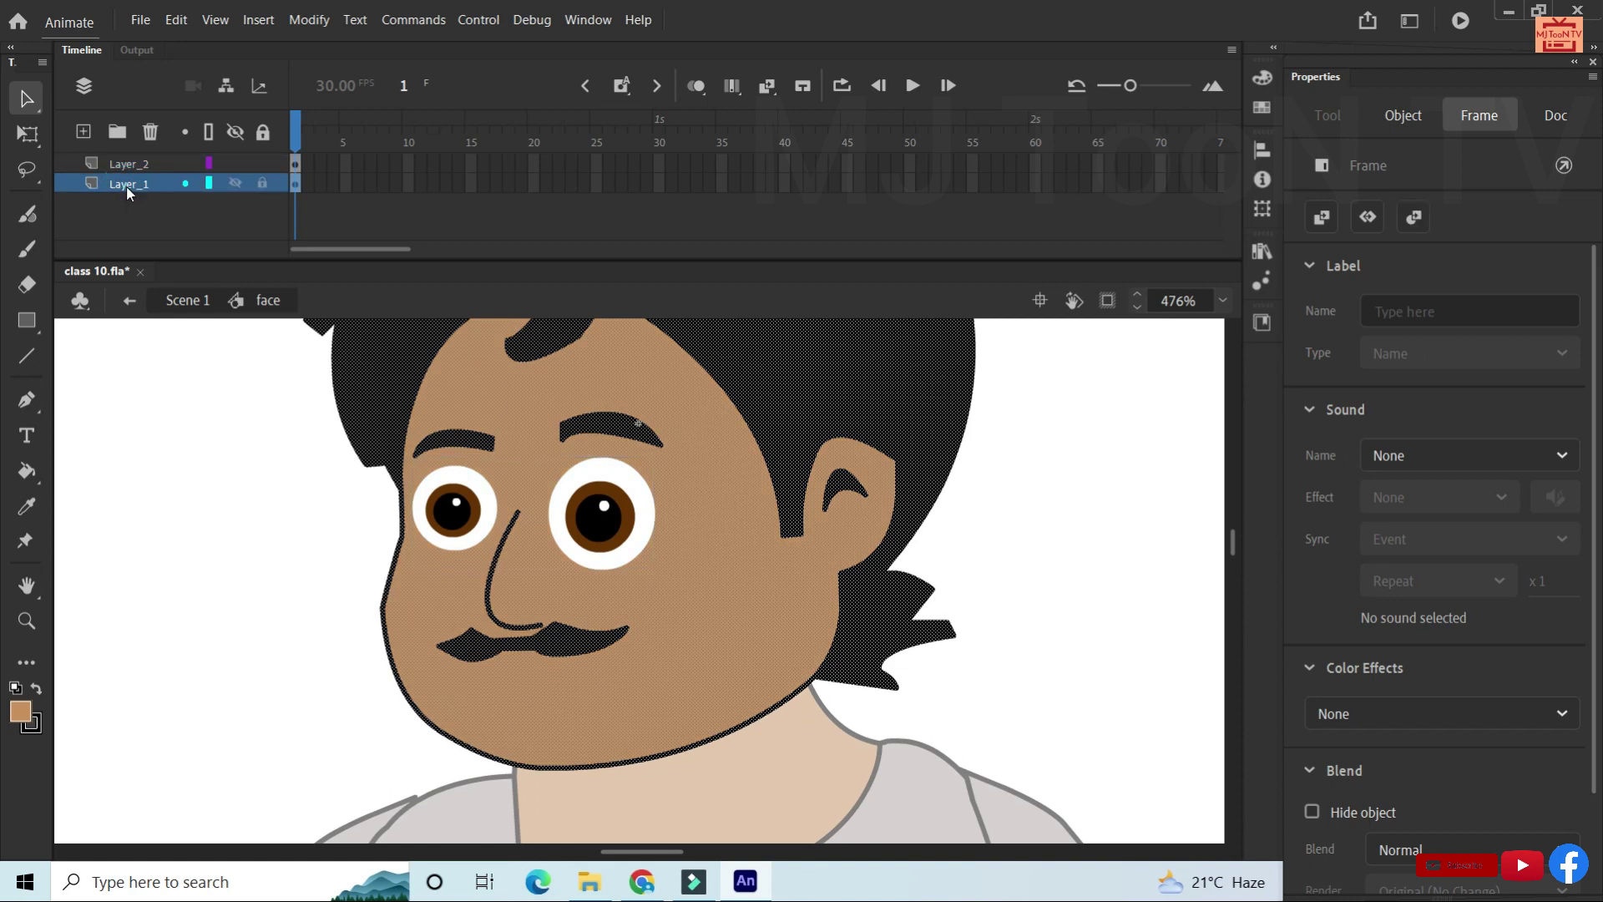
{"action": "scroll", "coordinate": [778, 556], "scroll_direction": "up", "scroll_amount": 3}
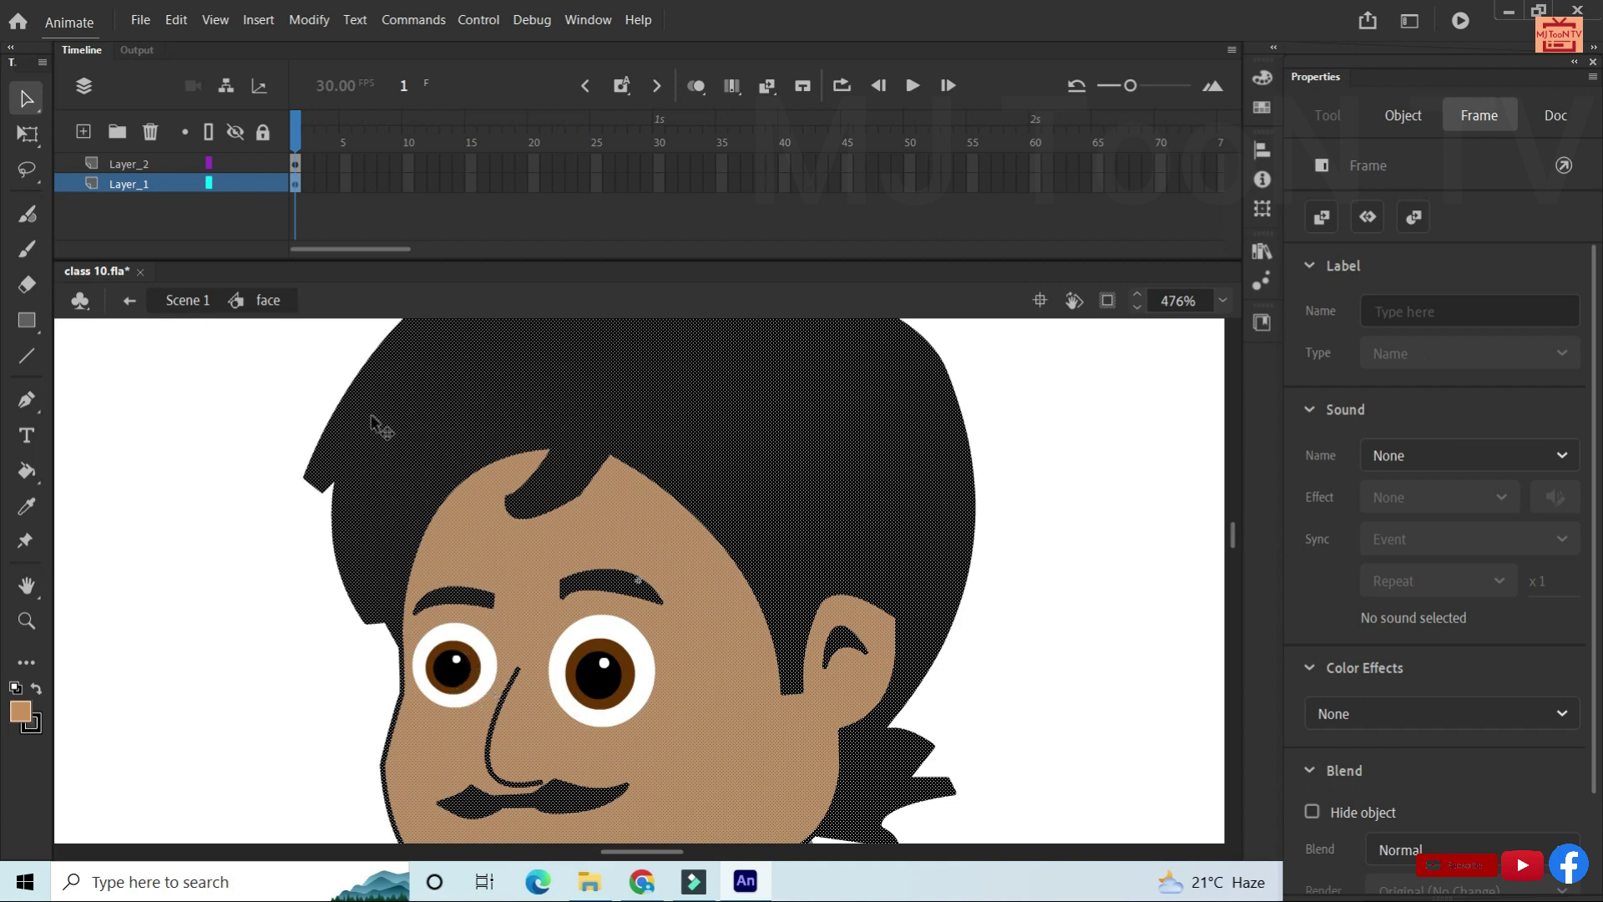
{"action": "left_click", "coordinate": [295, 165]}
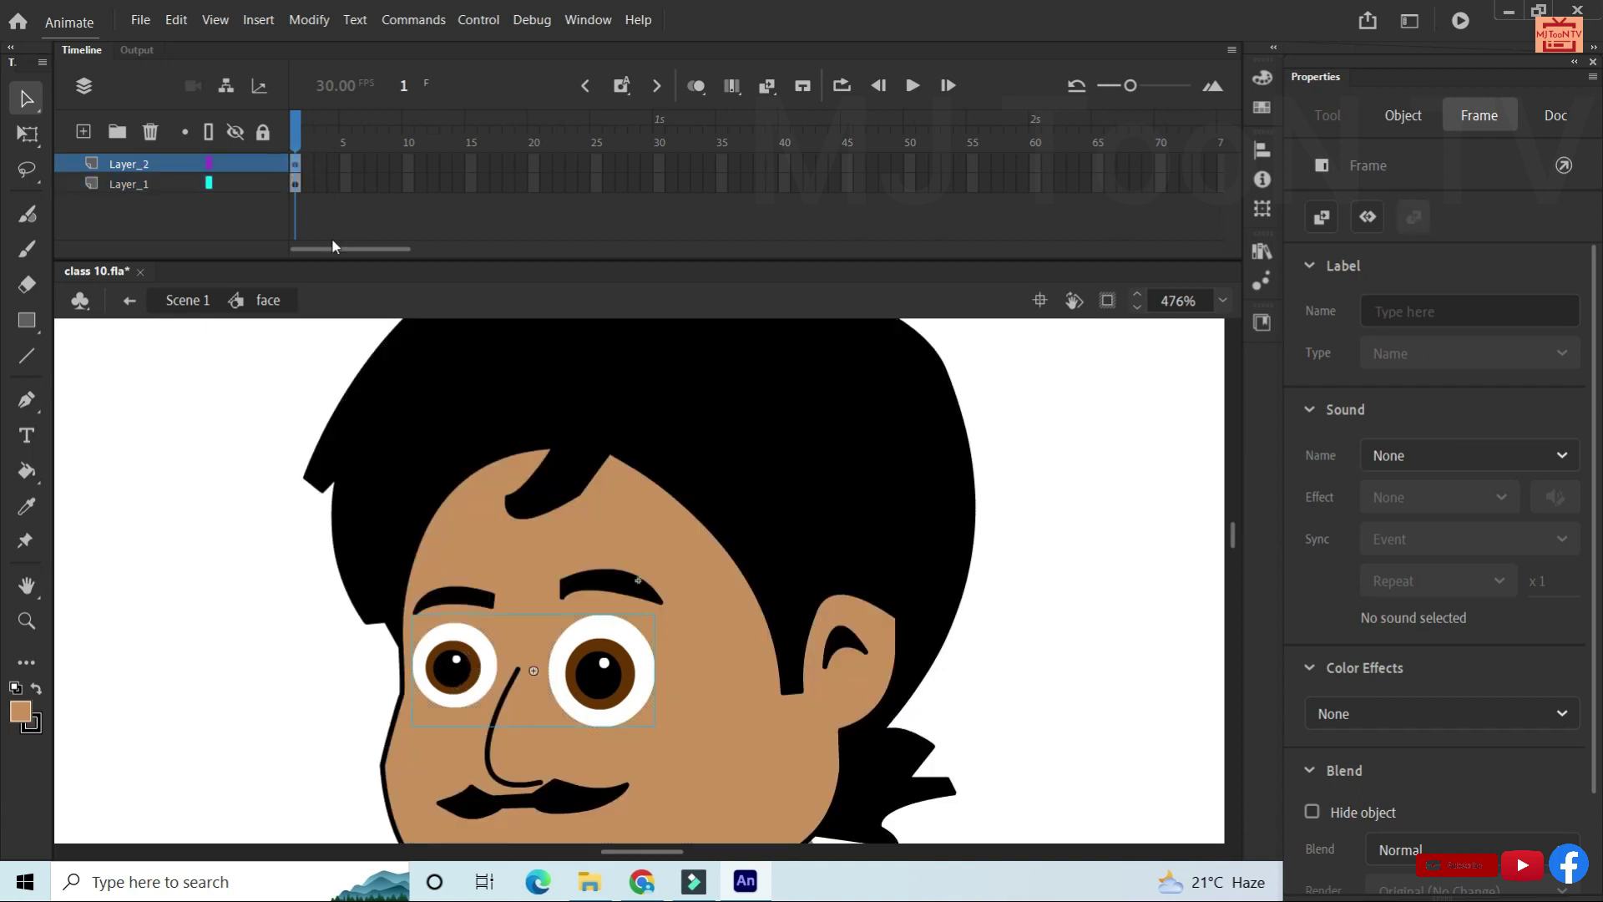
Convert the face artwork on Layer_1 into a graphic symbol named 'face 1'.
{"action": "left_click", "coordinate": [295, 185]}
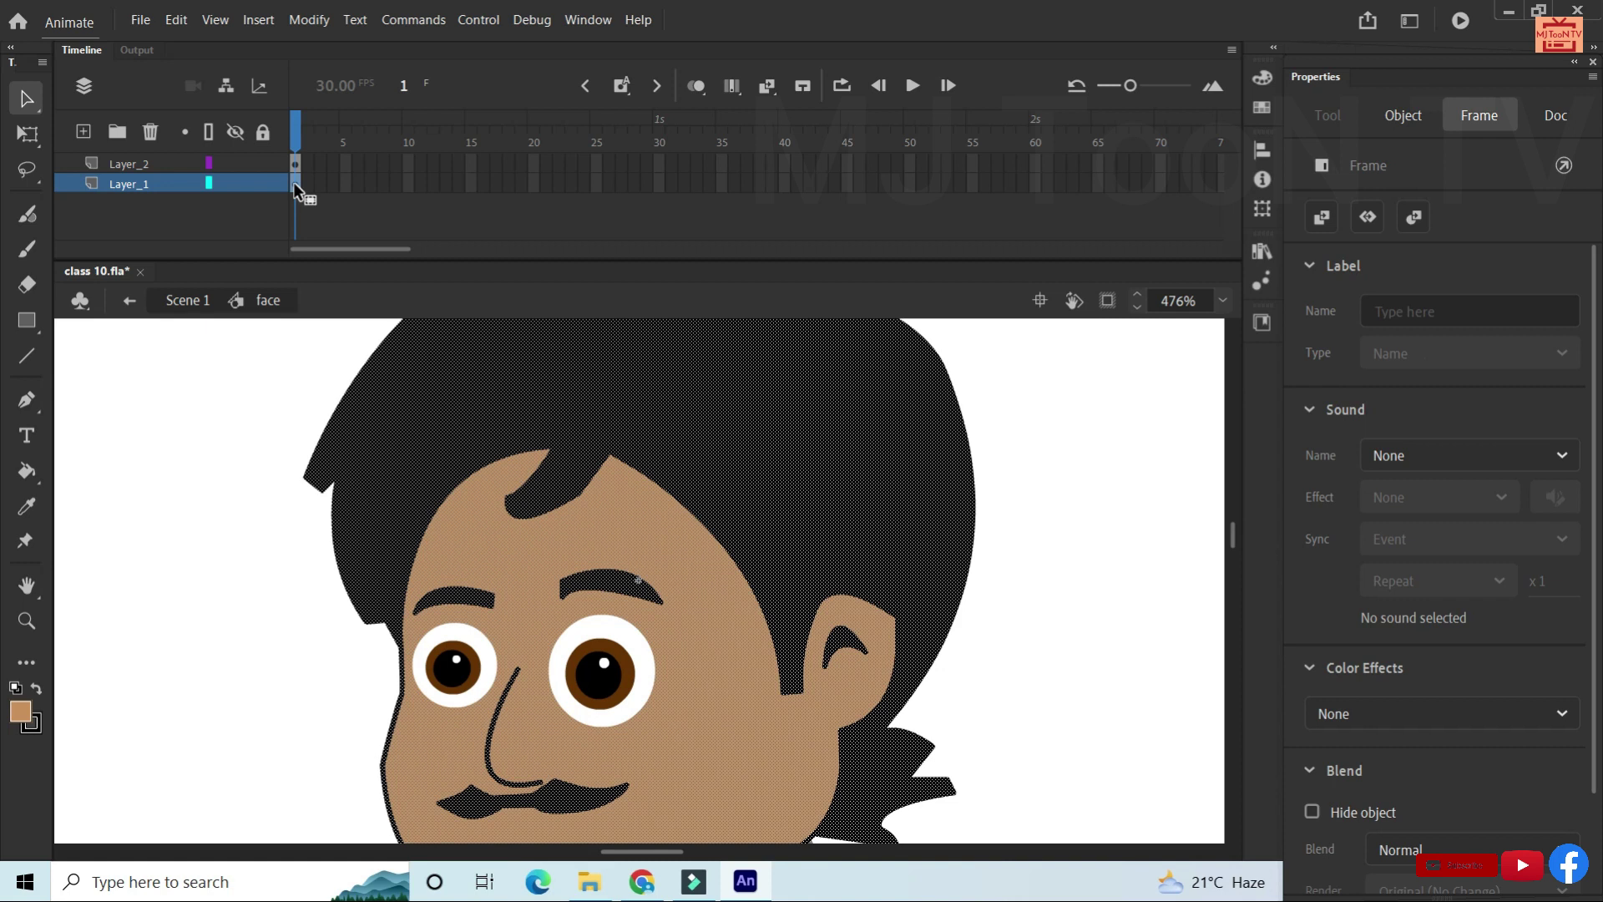
{"action": "key", "text": "F8"}
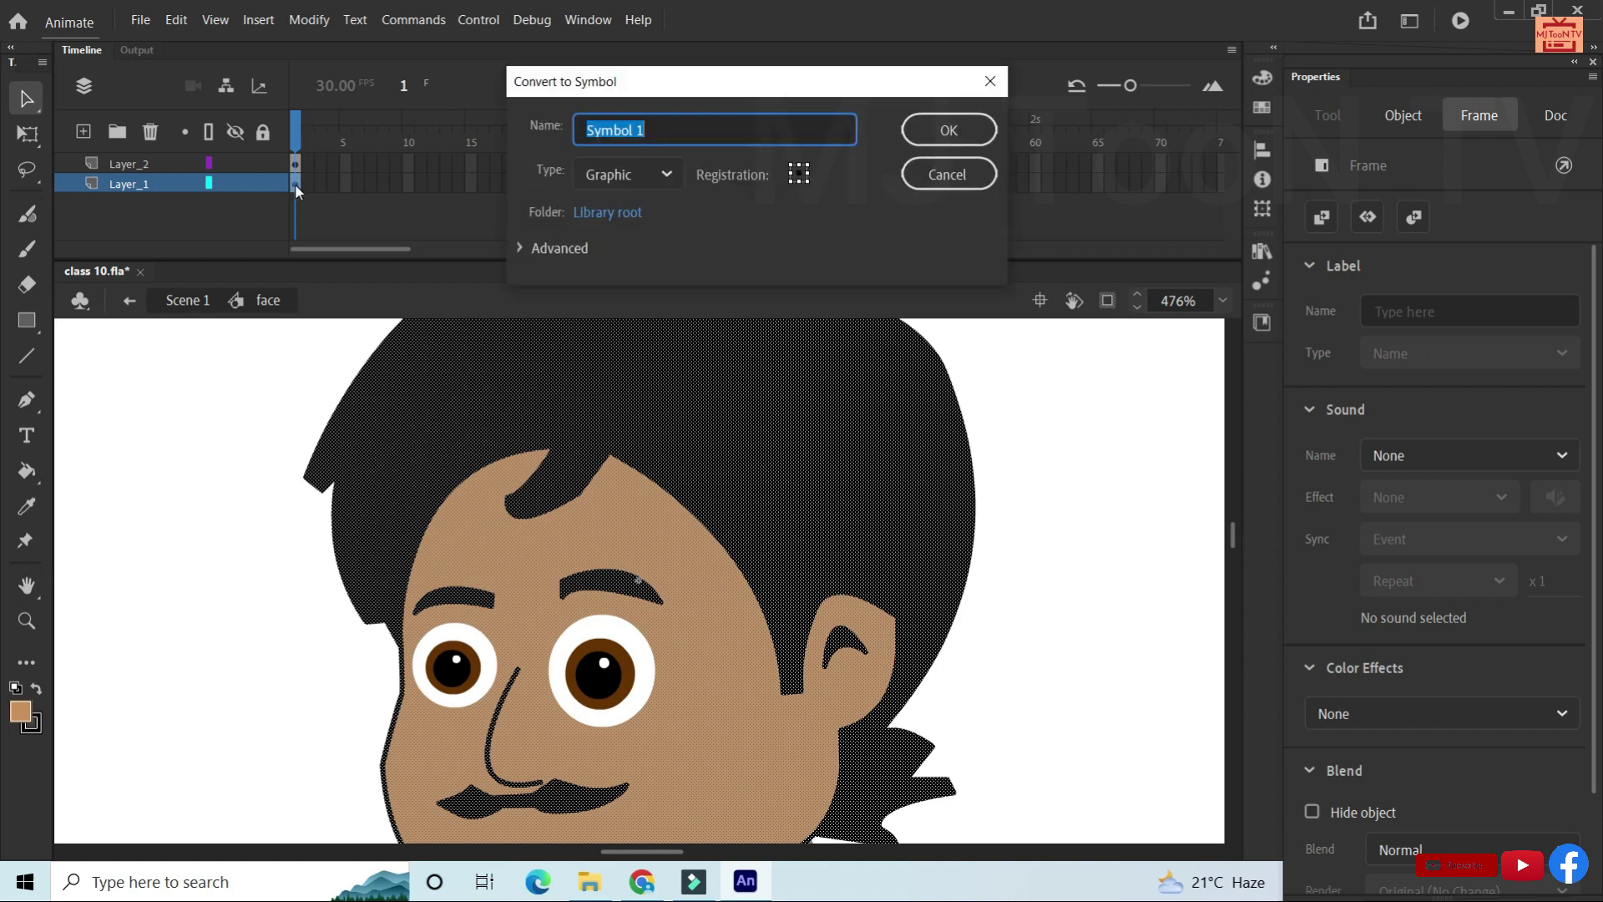
{"action": "key", "text": "BackSpace"}
{"action": "type", "text": "face "}
{"action": "type", "text": "1"}
{"action": "left_click", "coordinate": [922, 133]}
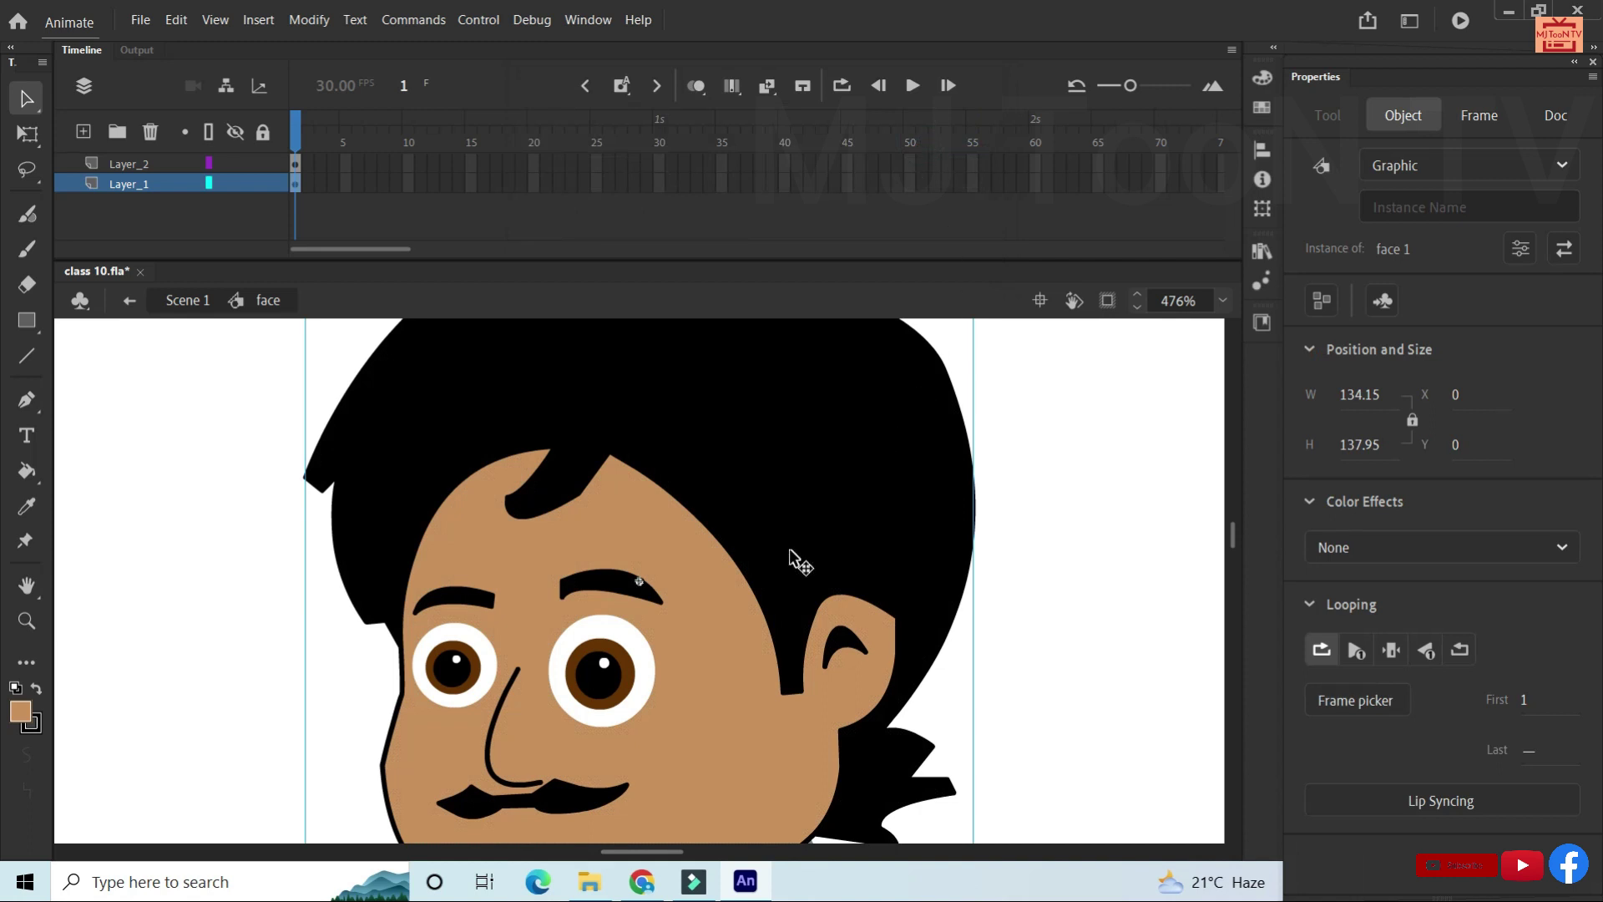
{"action": "scroll", "coordinate": [789, 549], "scroll_direction": "down", "scroll_amount": 2}
{"action": "left_click", "coordinate": [572, 465]}
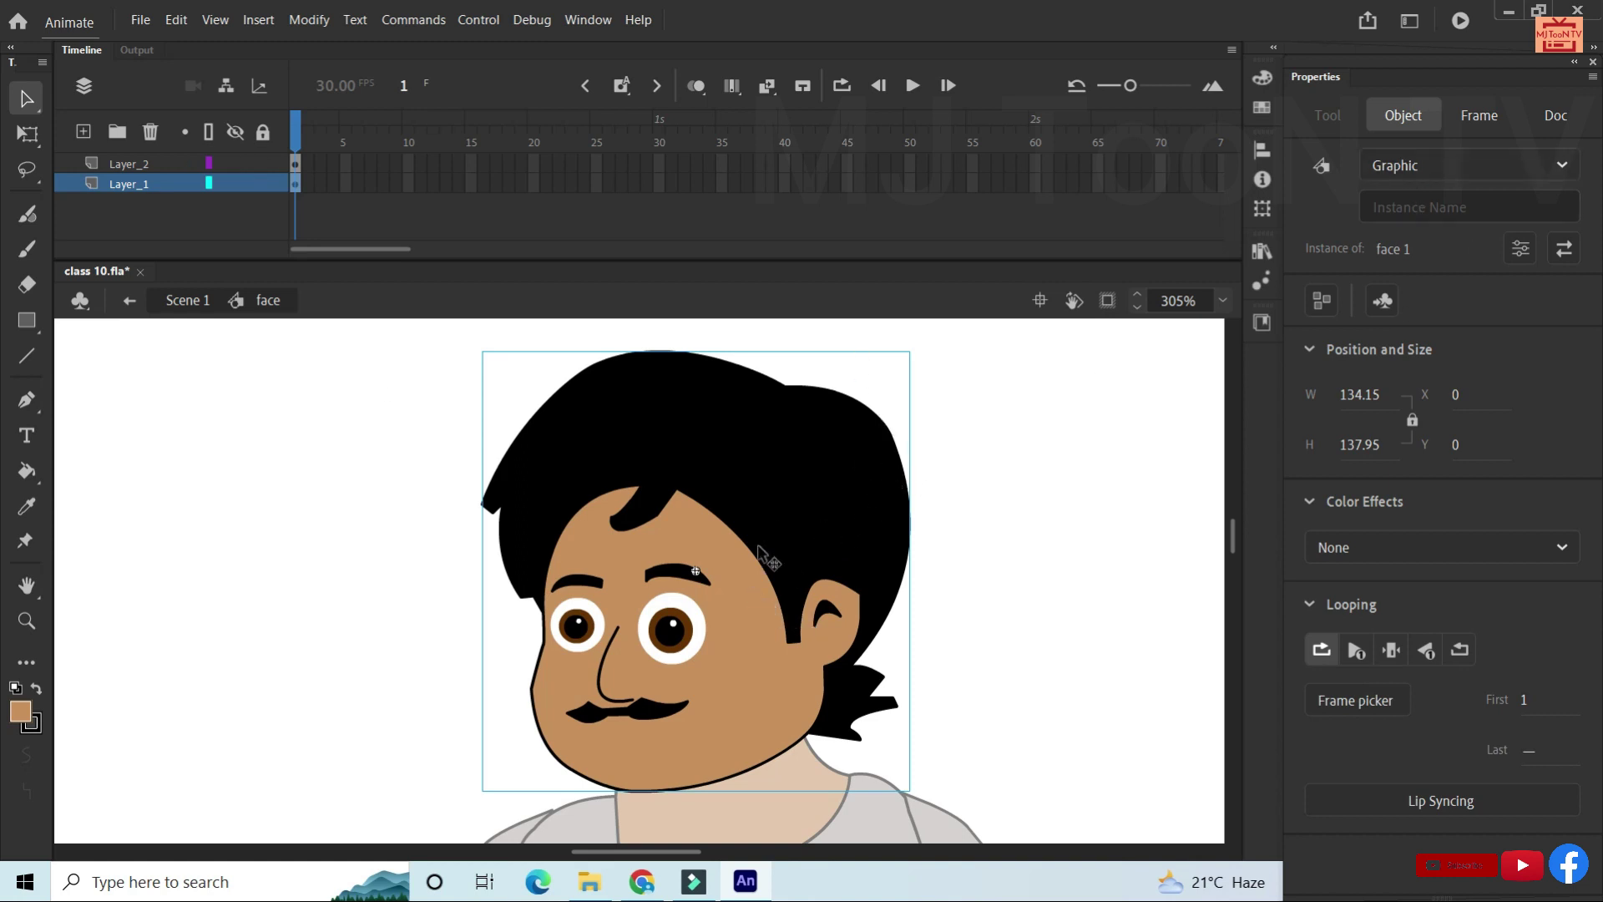
Check the eye blink graphic's properties and rename the bottom layer 'face_1'.
{"action": "mouse_move", "coordinate": [129, 163]}
{"action": "left_click", "coordinate": [101, 166]}
{"action": "left_click", "coordinate": [295, 163]}
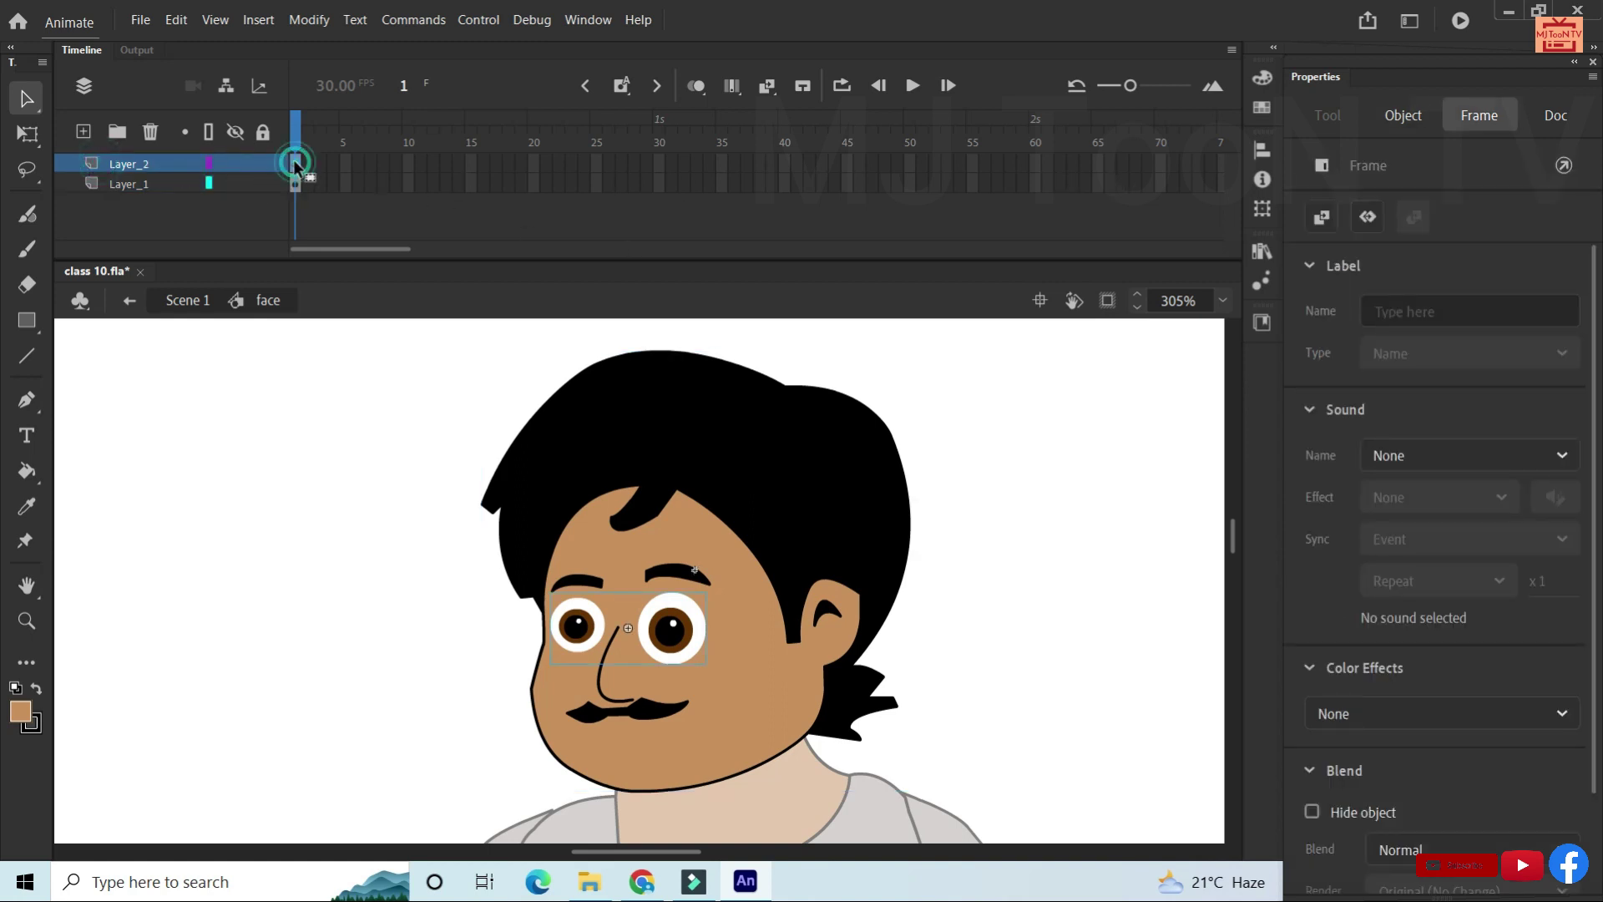
{"action": "left_click", "coordinate": [1383, 118]}
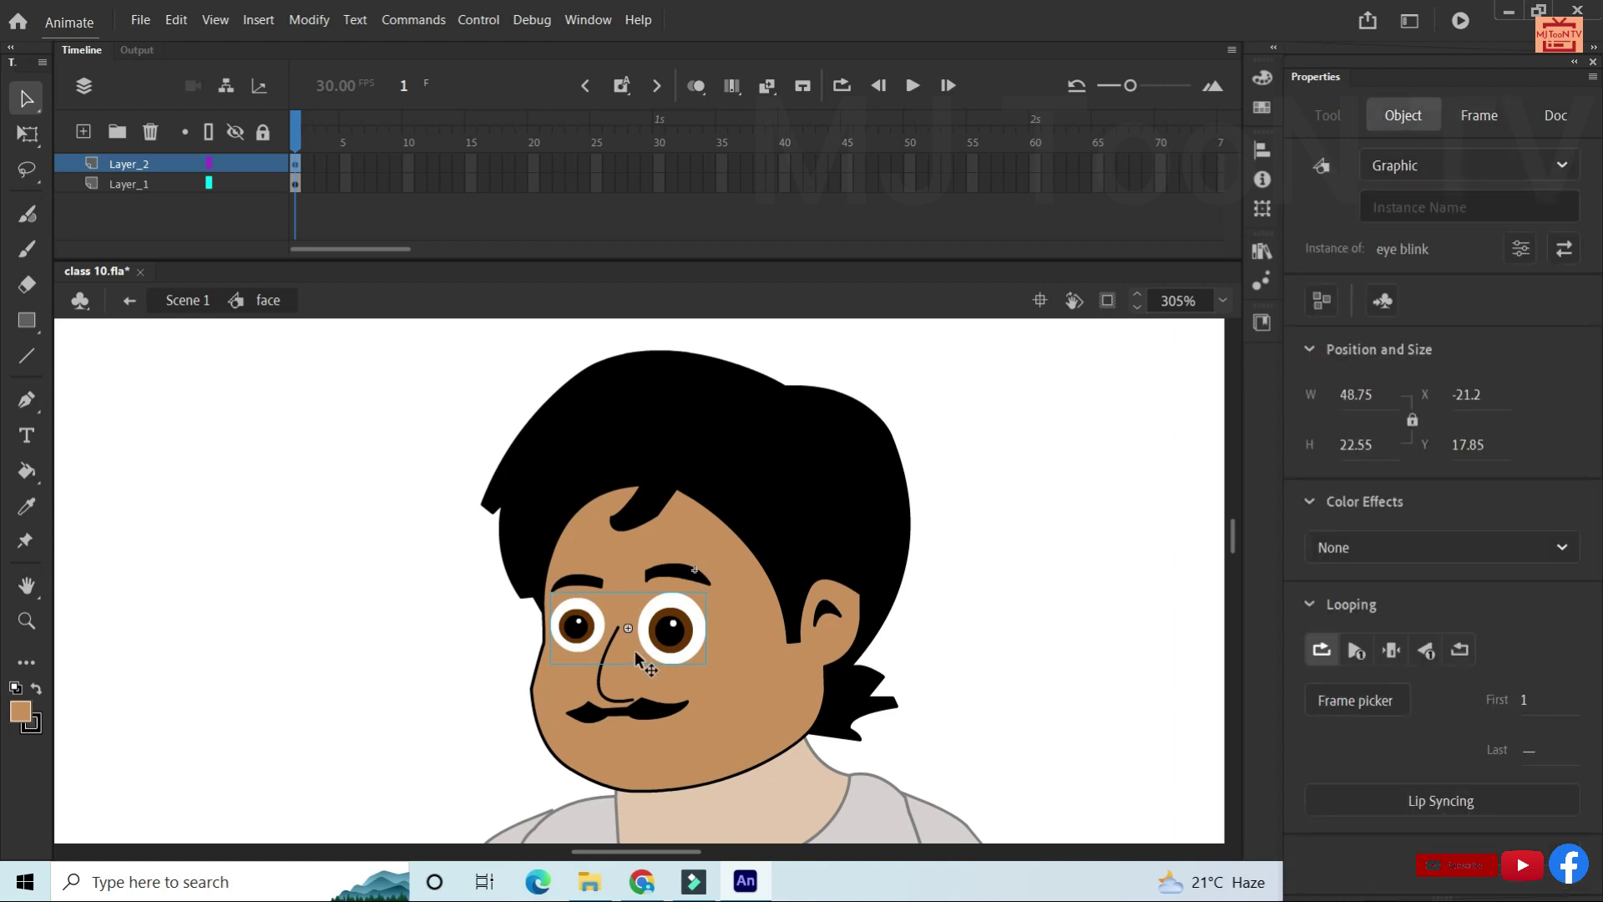
{"action": "left_click", "coordinate": [1488, 122]}
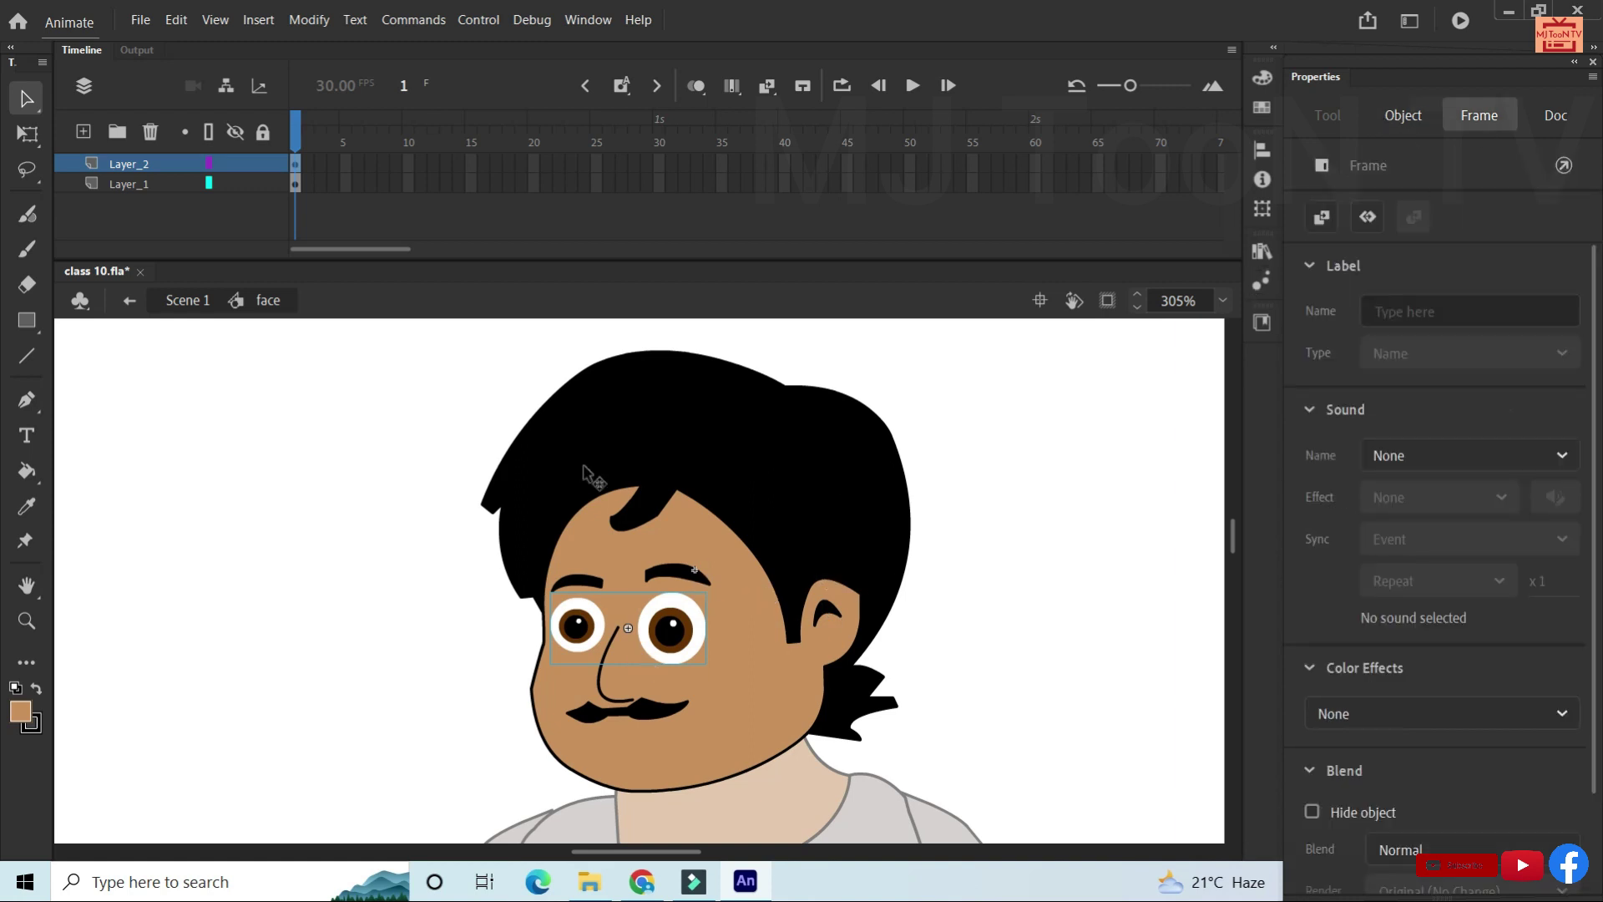
{"action": "double_click", "coordinate": [141, 183]}
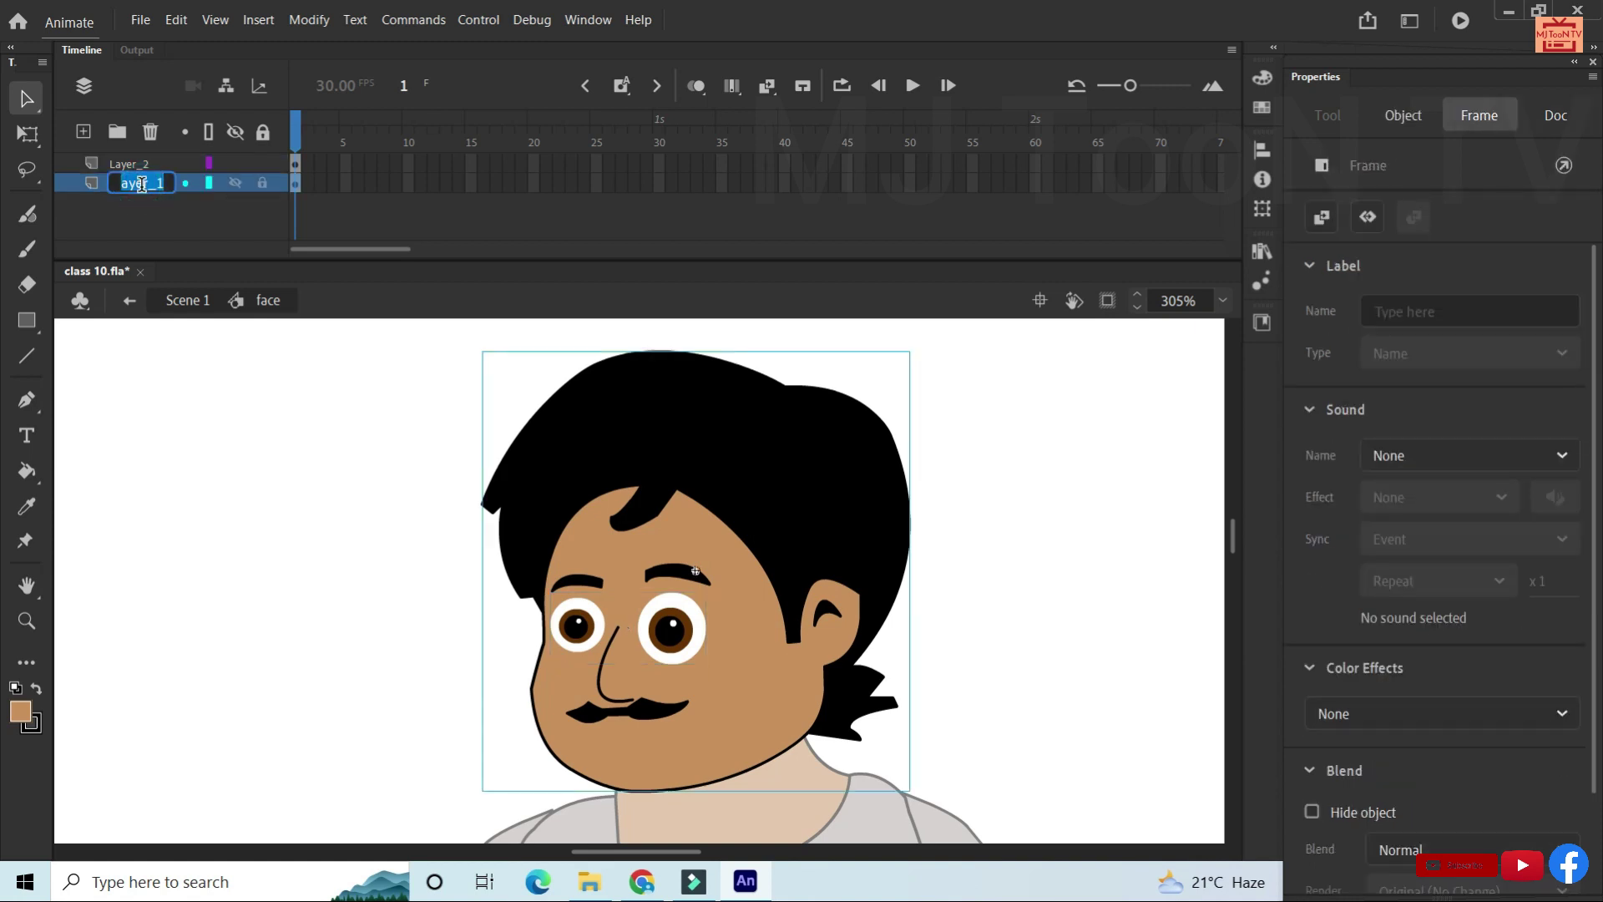
{"action": "type", "text": "FAce"}
{"action": "key", "text": "BackSpace"}
{"action": "key", "text": "BackSpace"}
{"action": "key", "text": "BackSpace"}
{"action": "key", "text": "BackSpace"}
{"action": "type", "text": "face"}
{"action": "type", "text": " 1"}
{"action": "key", "text": "Return"}
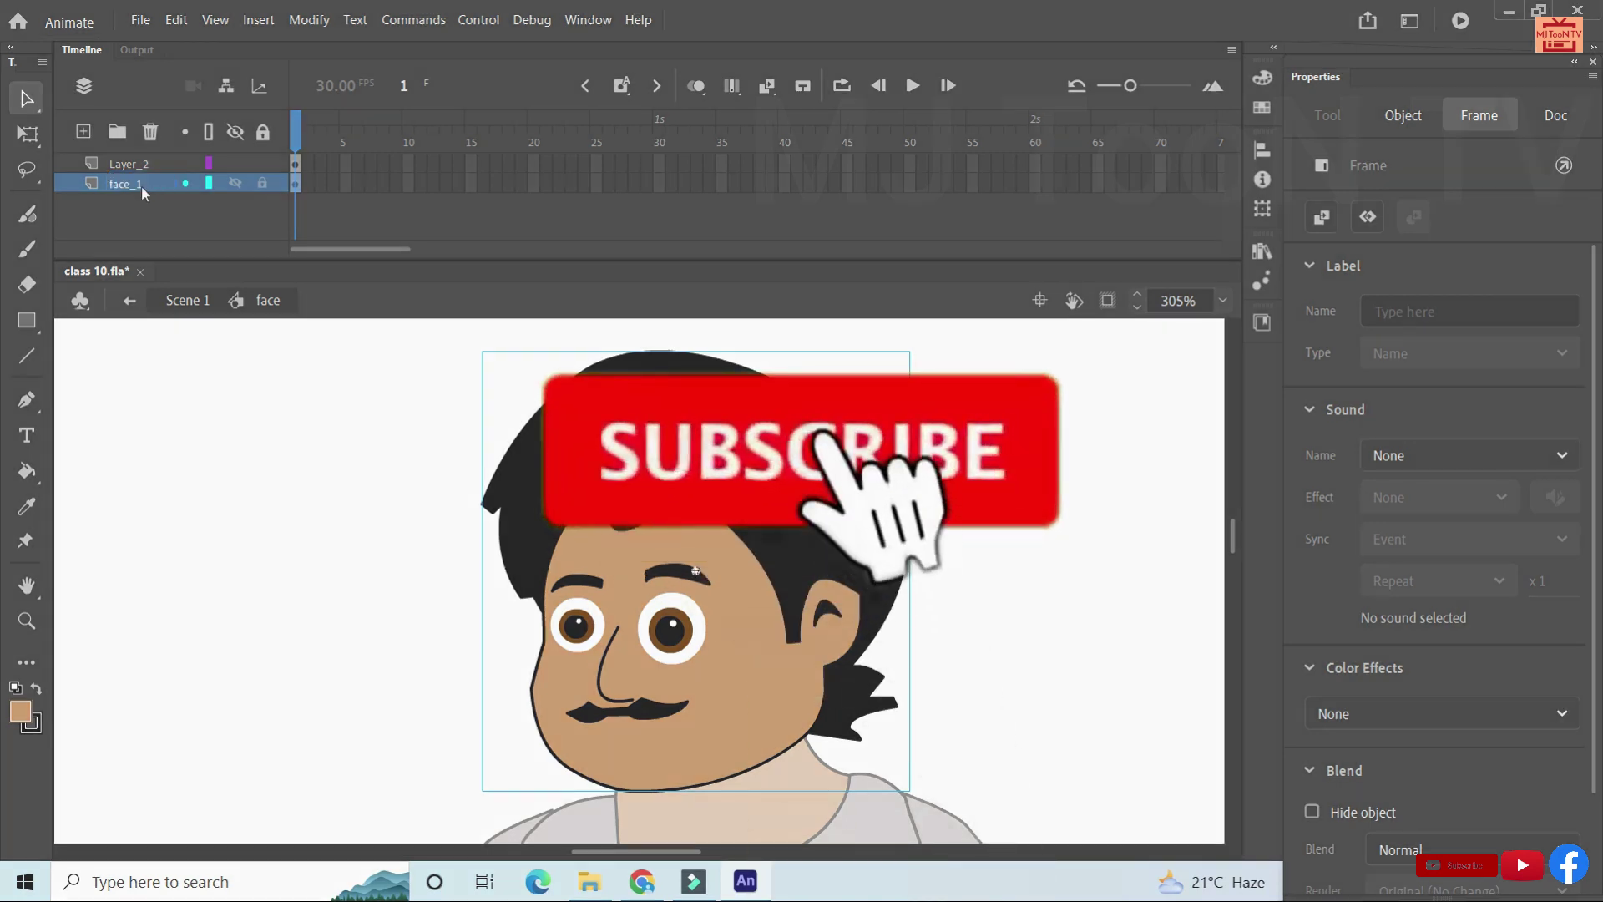
Rename the top layer 'Eye_Blink'.
{"action": "left_click", "coordinate": [128, 166]}
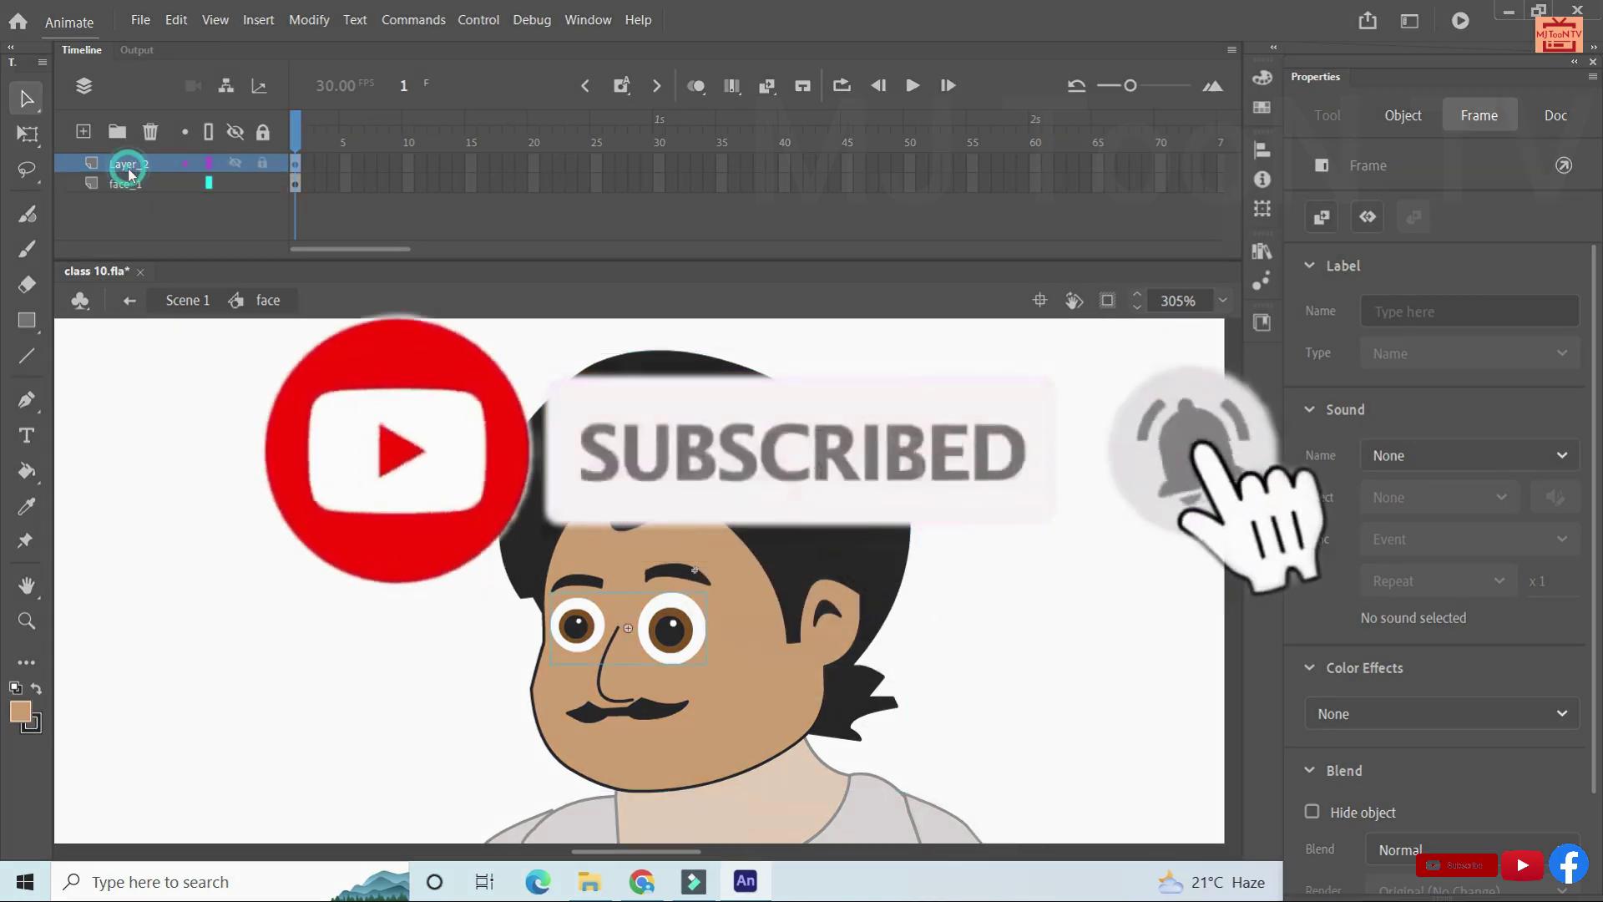
{"action": "double_click", "coordinate": [128, 166]}
{"action": "type", "text": "Eye"}
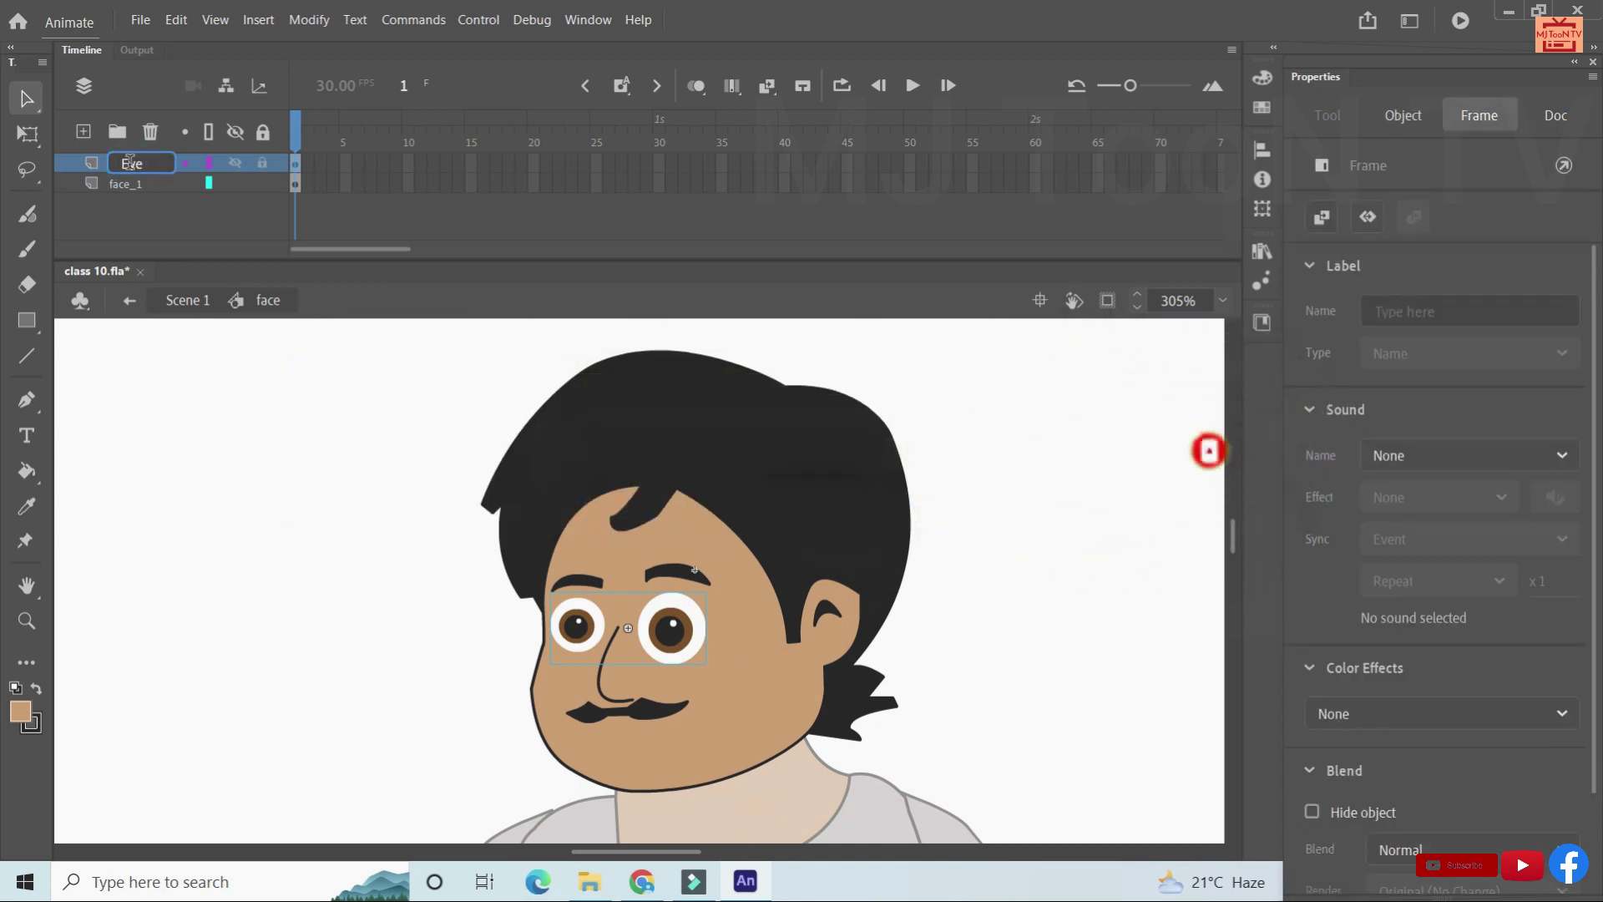
{"action": "type", "text": " Blink"}
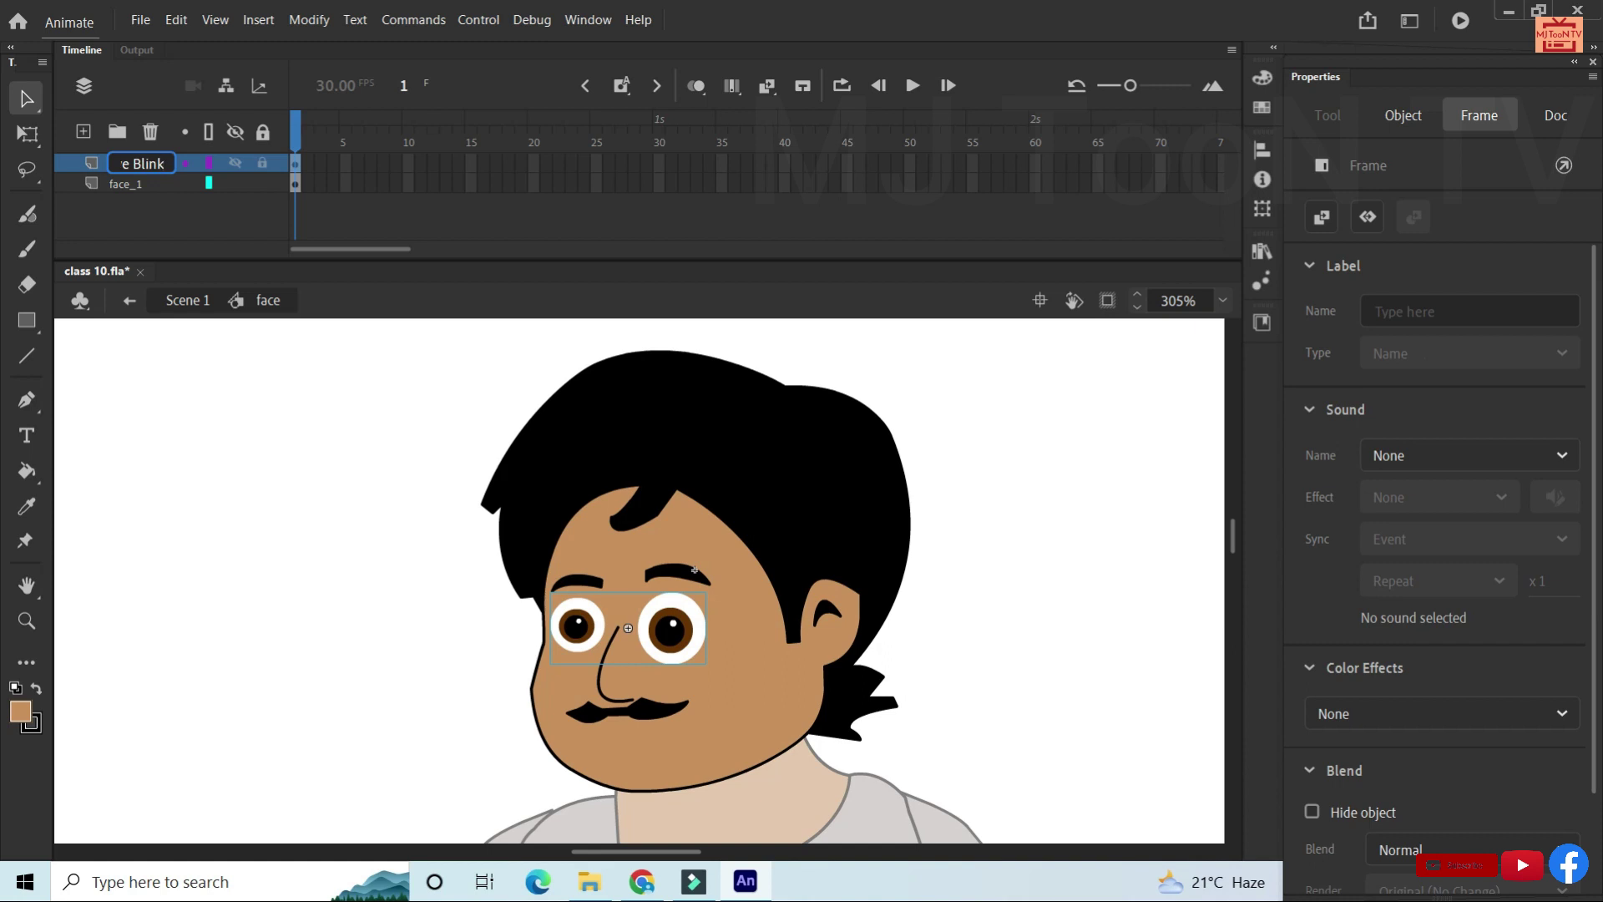
{"action": "key", "text": "Return"}
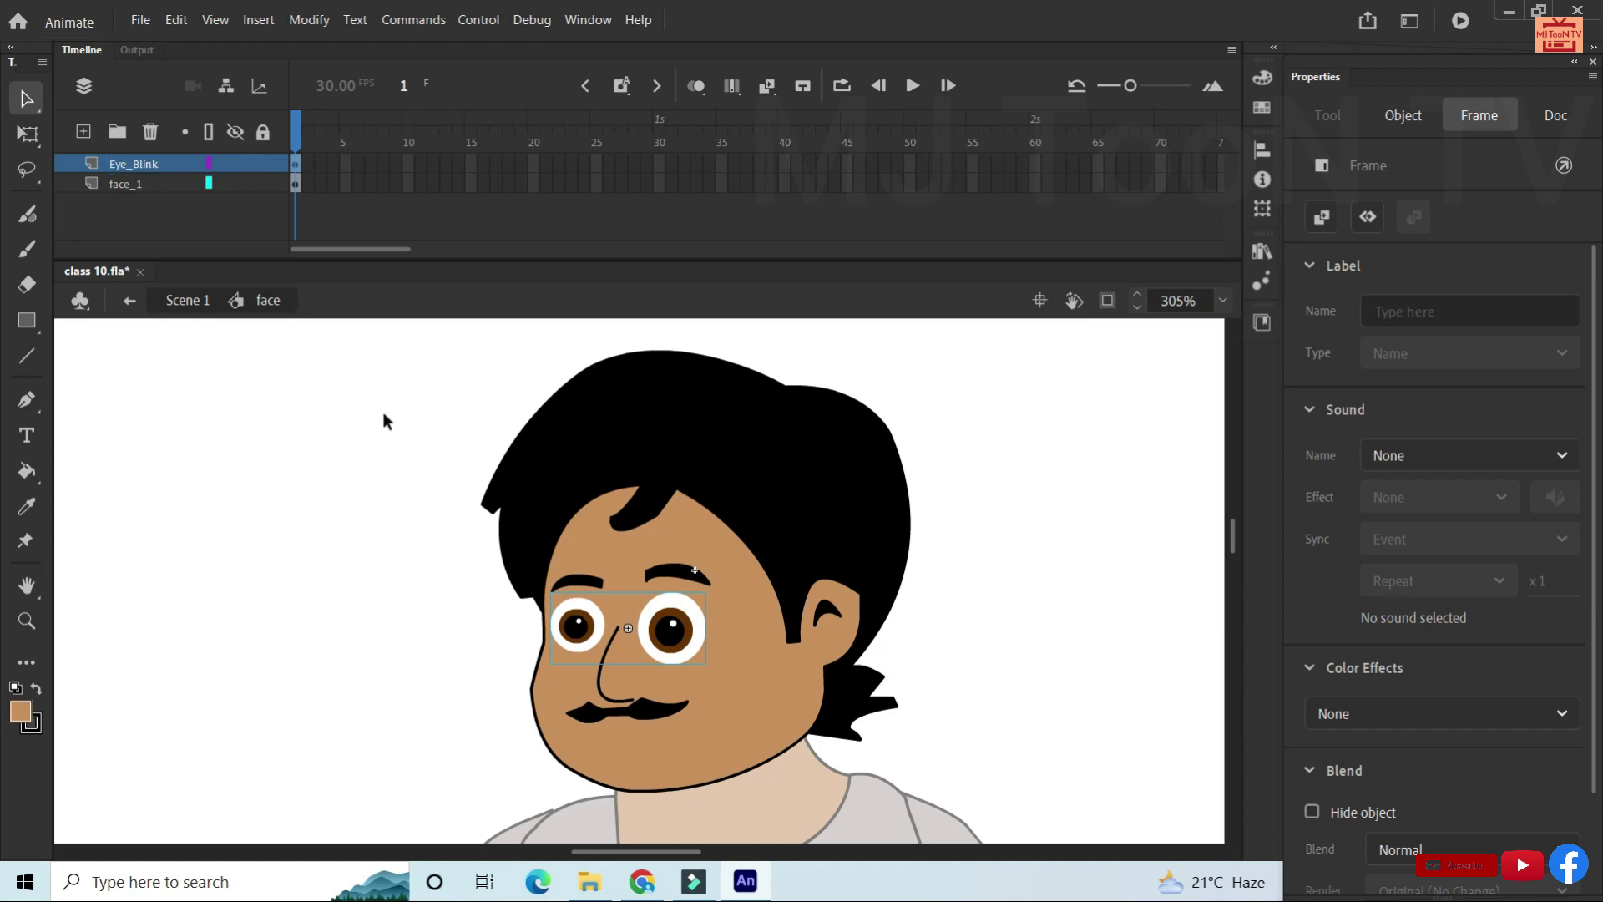
Lock the face_1 layer and enter the eye blink symbol.
{"action": "left_click", "coordinate": [262, 183]}
{"action": "double_click", "coordinate": [639, 633]}
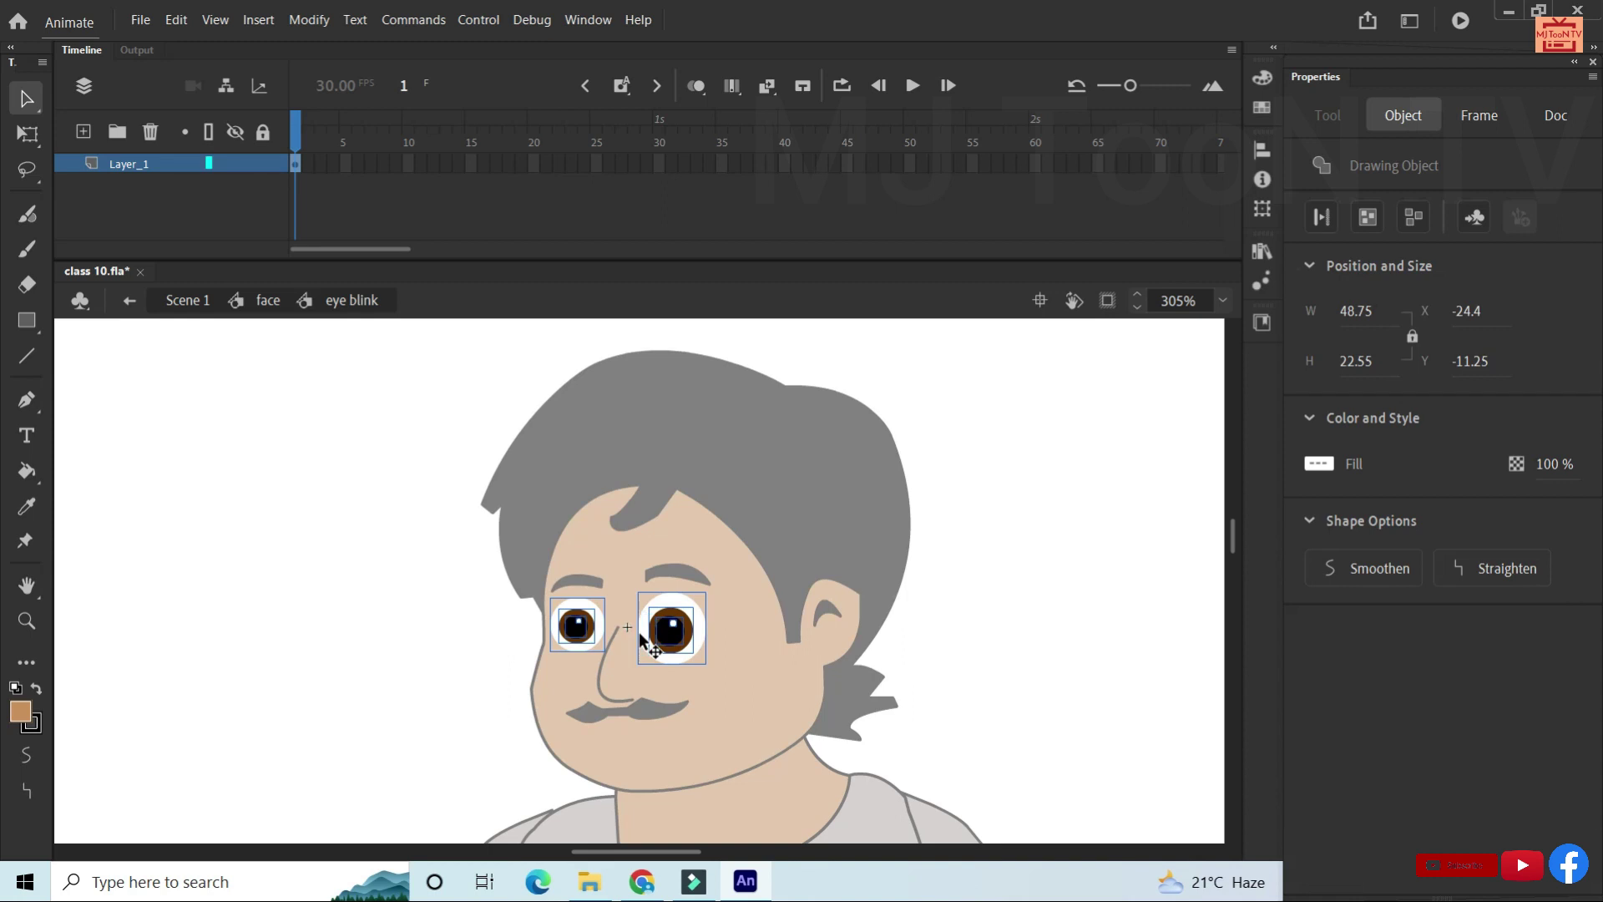
{"action": "left_click", "coordinate": [327, 535]}
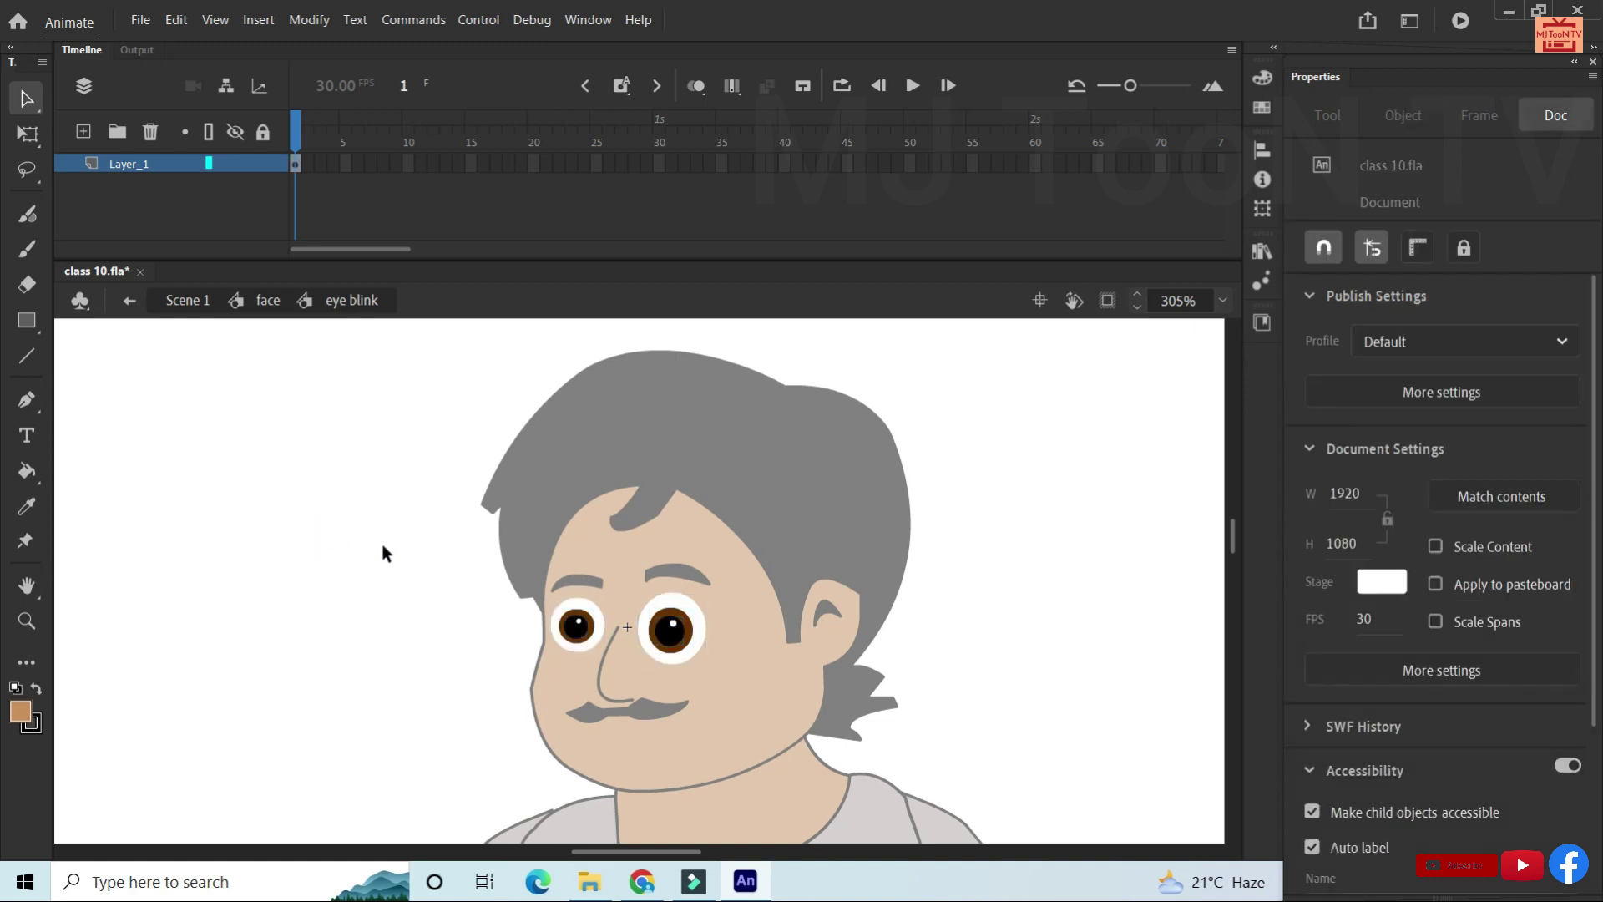
Select both eye shapes inside the eye blink symbol.
{"action": "left_click", "coordinate": [647, 620]}
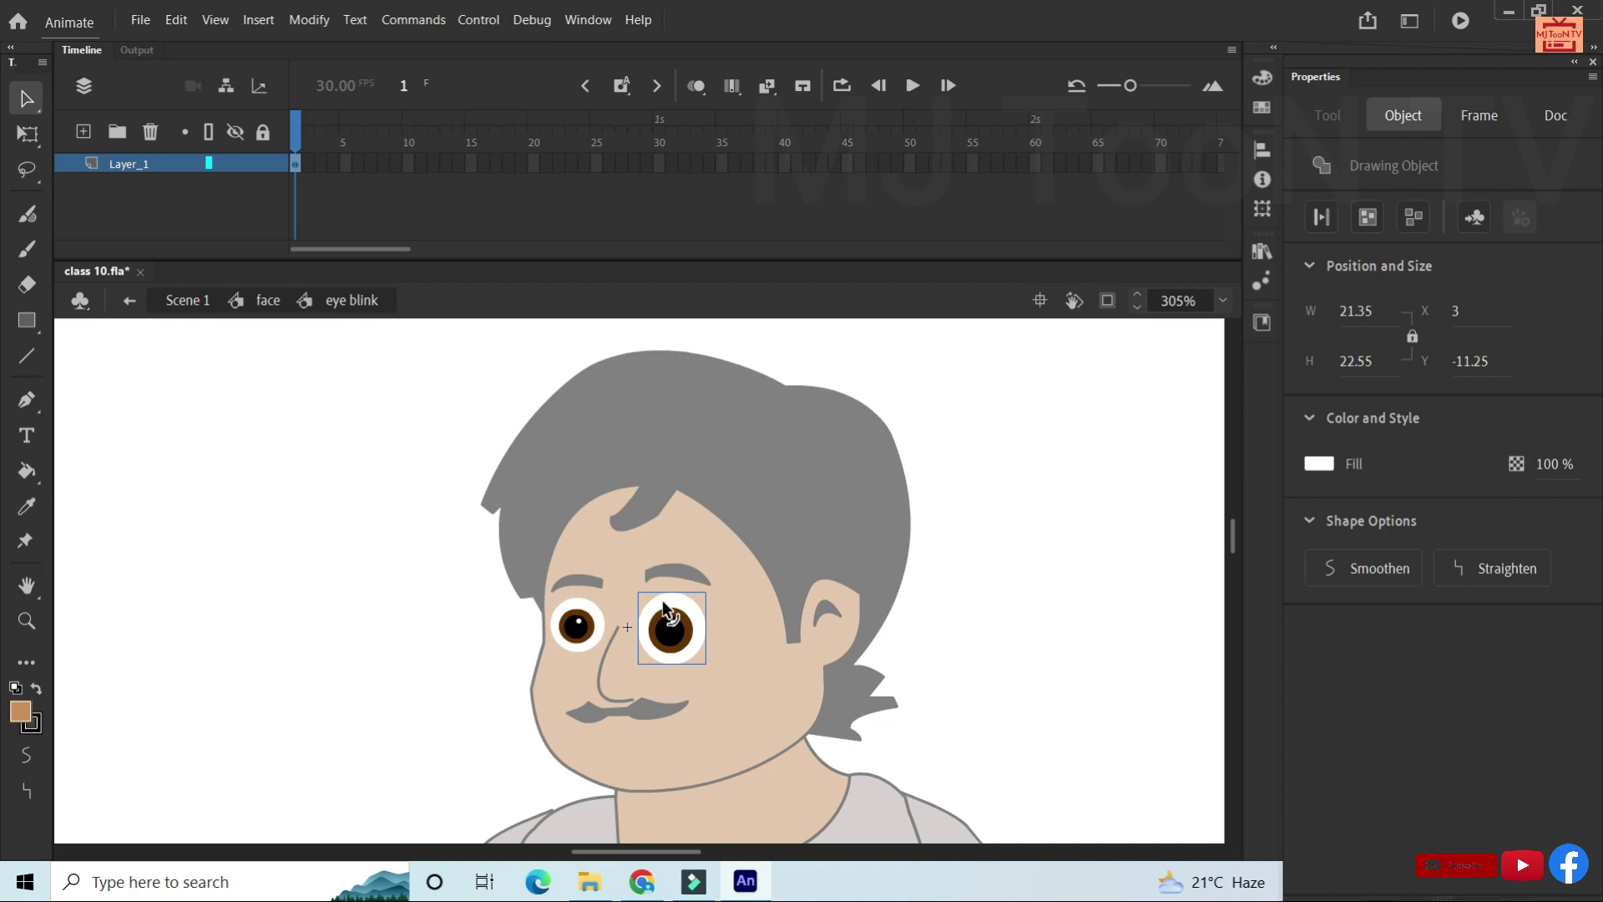
{"action": "scroll", "coordinate": [664, 603], "scroll_direction": "left", "scroll_amount": 5}
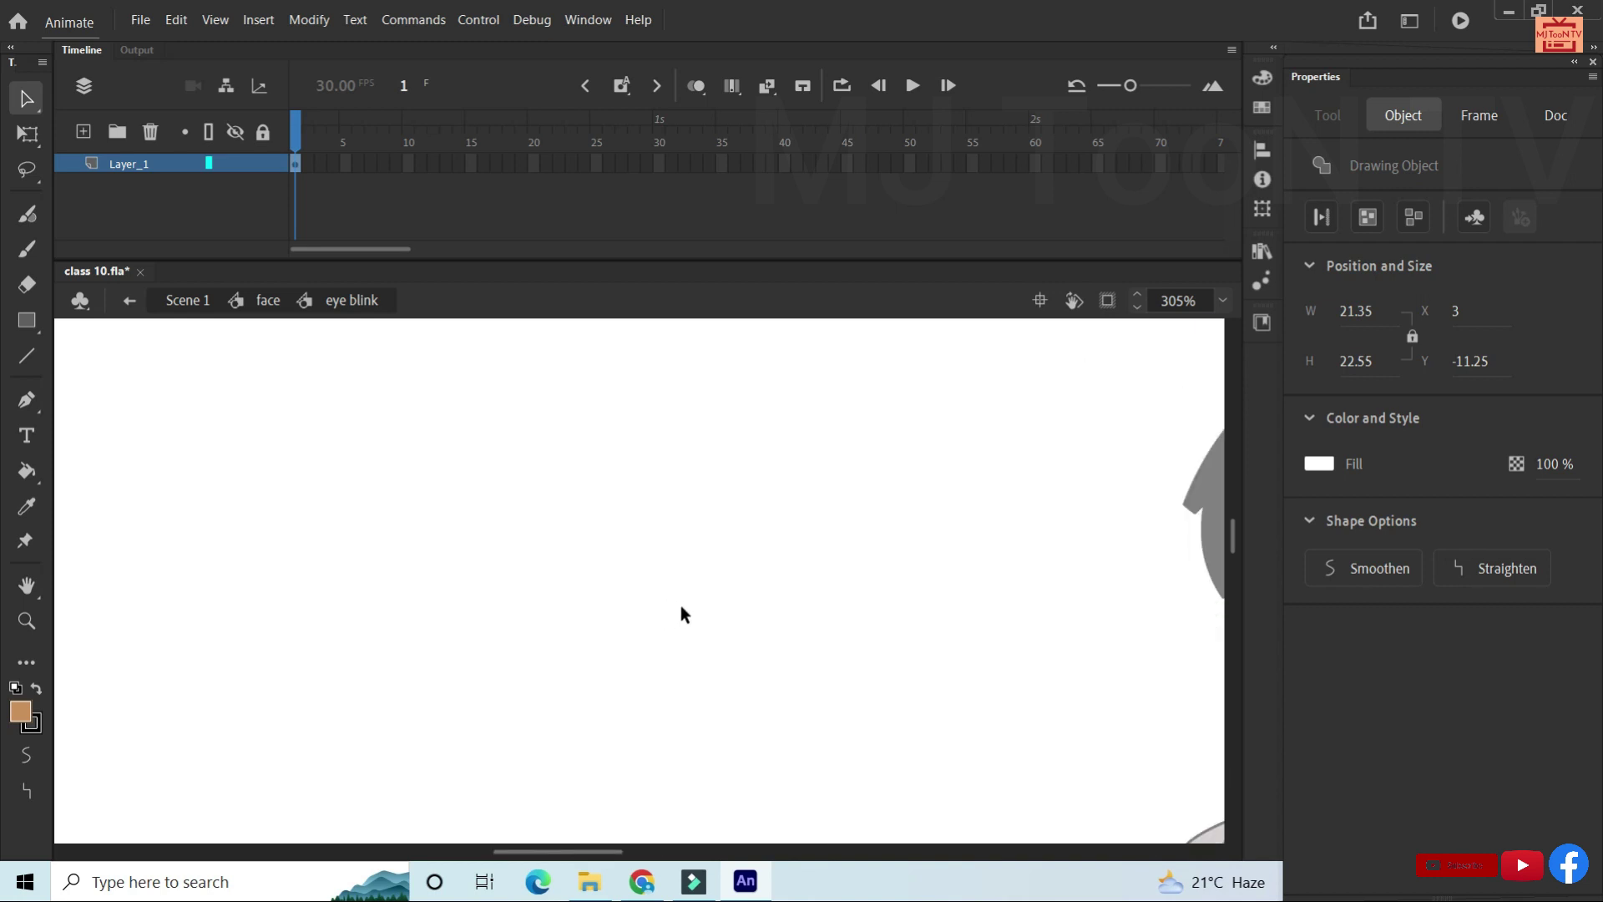
{"action": "scroll", "coordinate": [683, 614], "scroll_direction": "down", "scroll_amount": 2}
{"action": "scroll", "coordinate": [683, 614], "scroll_direction": "down", "scroll_amount": 1}
{"action": "scroll", "coordinate": [683, 614], "scroll_direction": "down", "scroll_amount": 1}
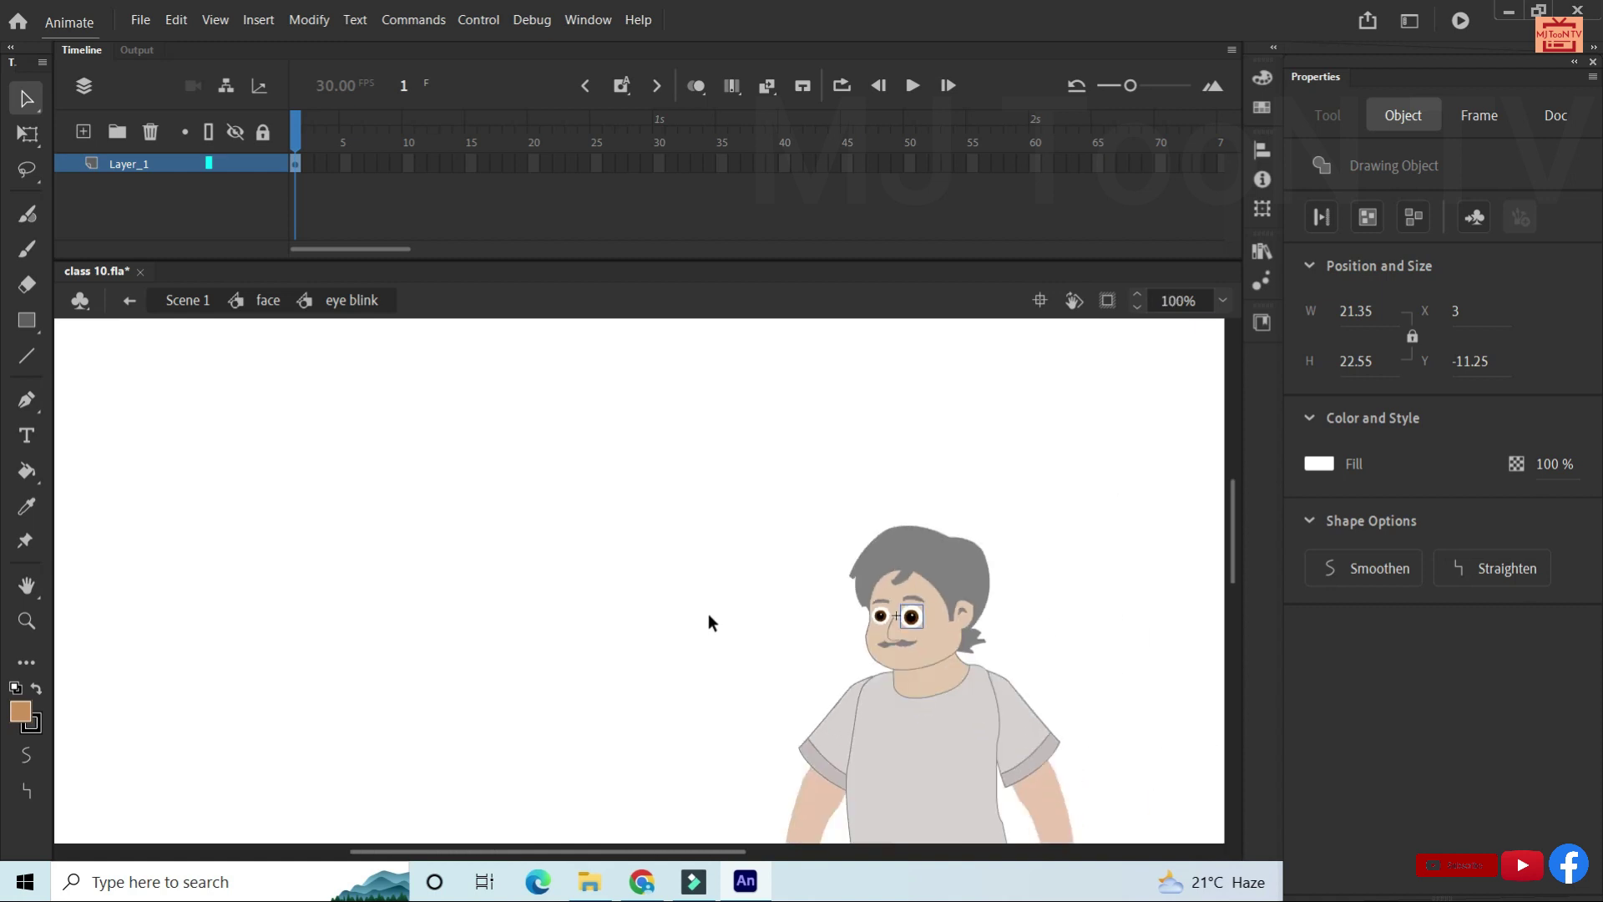
{"action": "scroll", "coordinate": [708, 614], "scroll_direction": "up", "scroll_amount": 2}
{"action": "left_click_drag", "start_coordinate": [654, 850], "coordinate": [718, 847]}
{"action": "scroll", "coordinate": [752, 735], "scroll_direction": "up", "scroll_amount": 2}
{"action": "scroll", "coordinate": [755, 585], "scroll_direction": "up", "scroll_amount": 2}
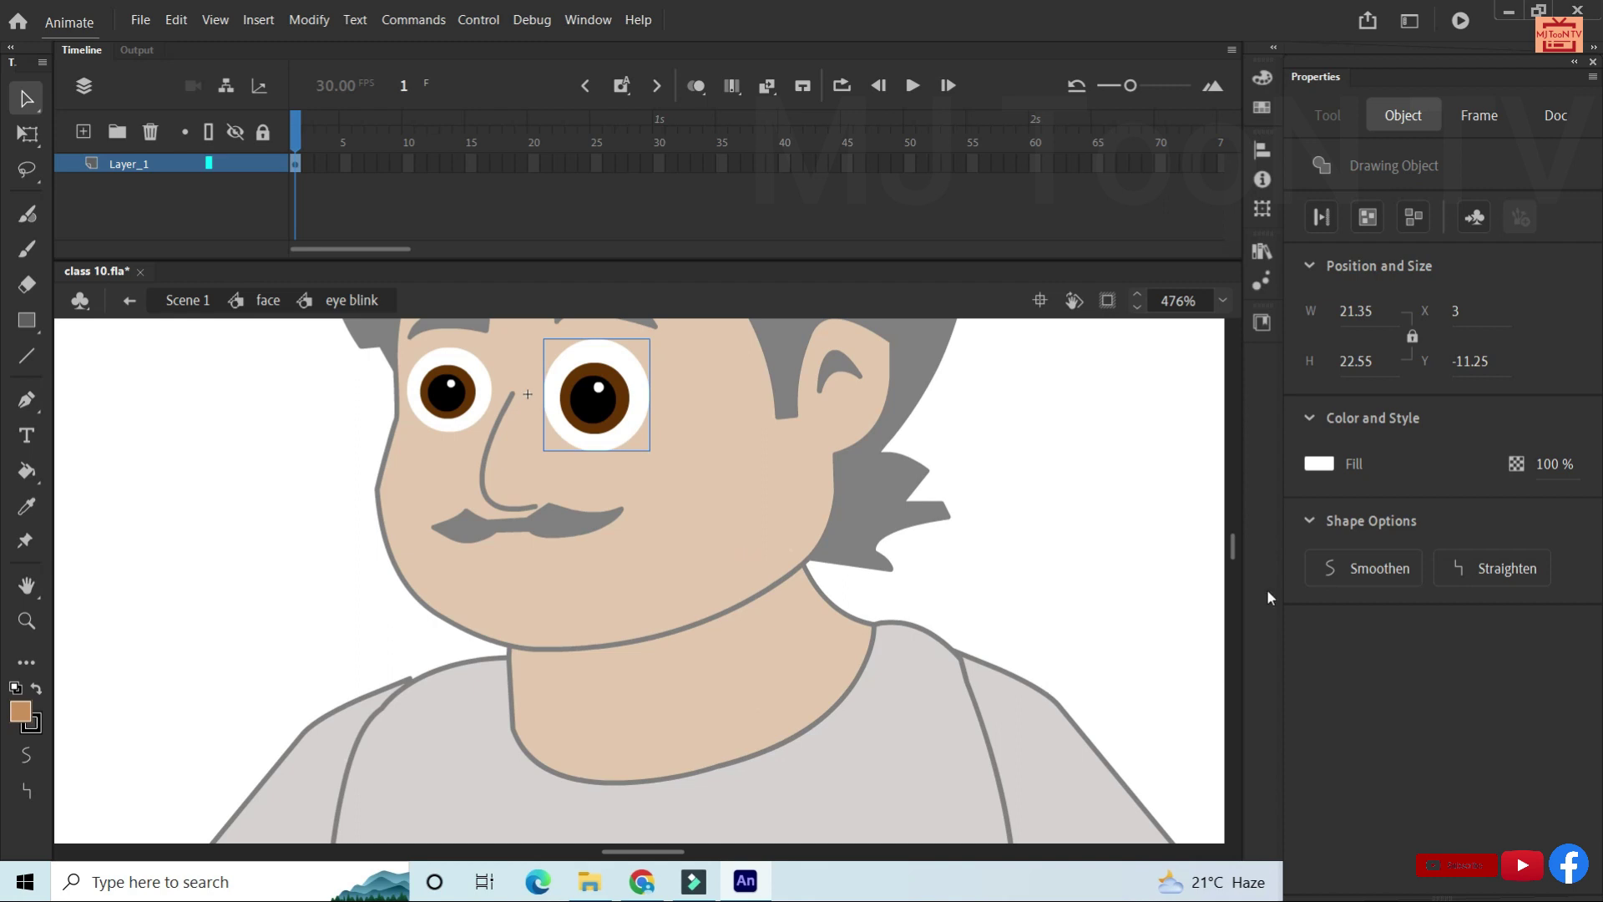
{"action": "left_click_drag", "start_coordinate": [1233, 547], "coordinate": [1233, 534]}
{"action": "left_click", "coordinate": [1163, 577]}
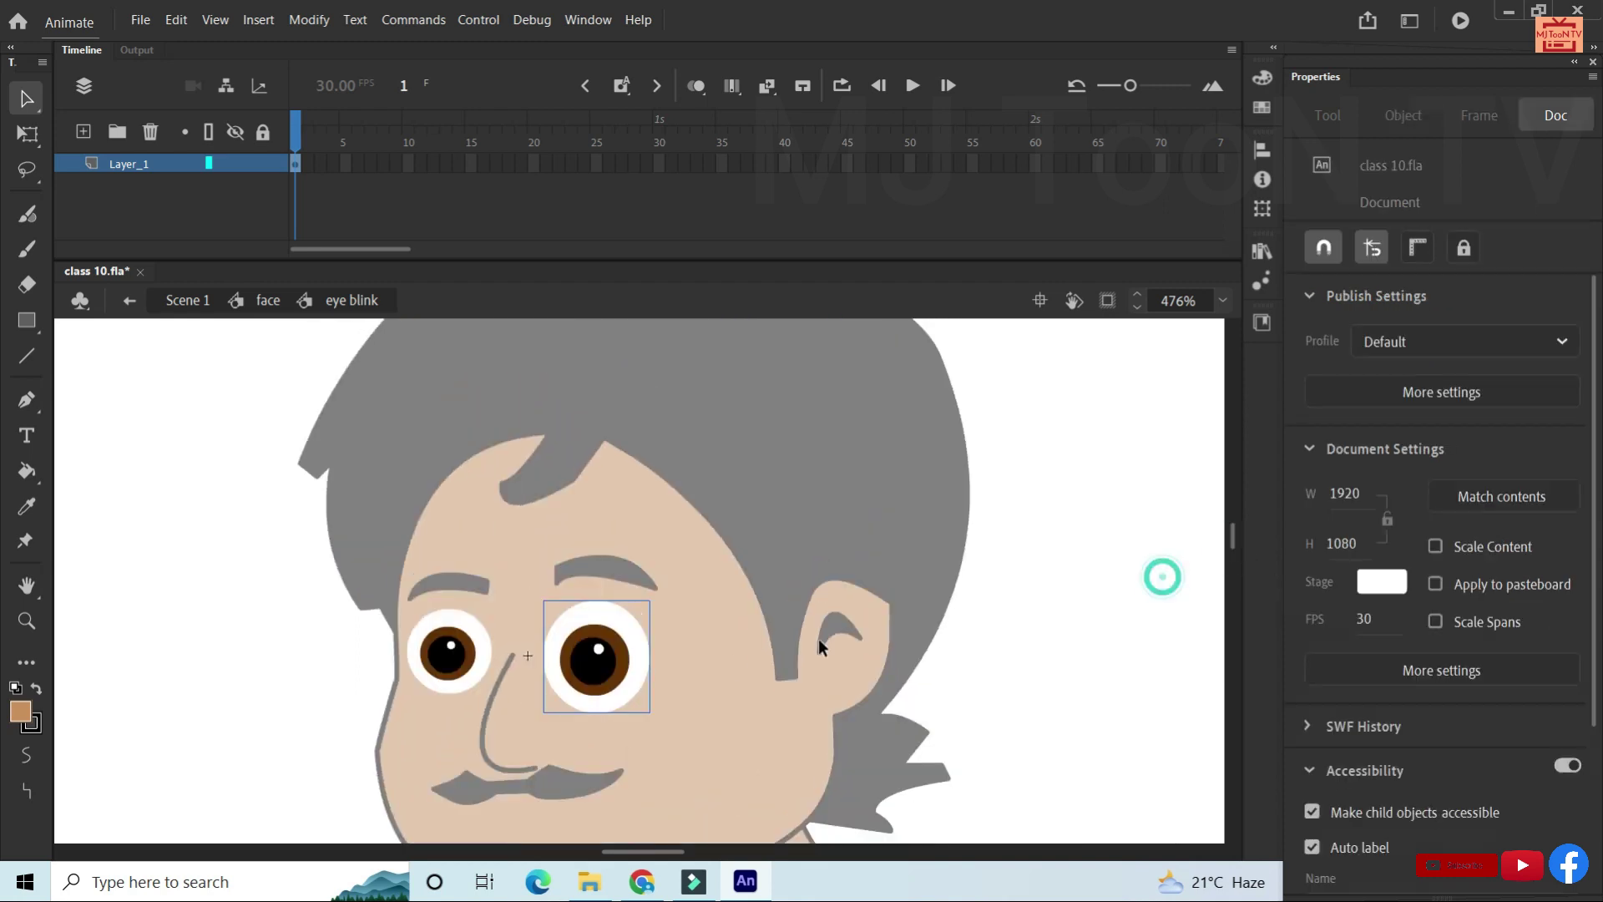
{"action": "left_click", "coordinate": [644, 660]}
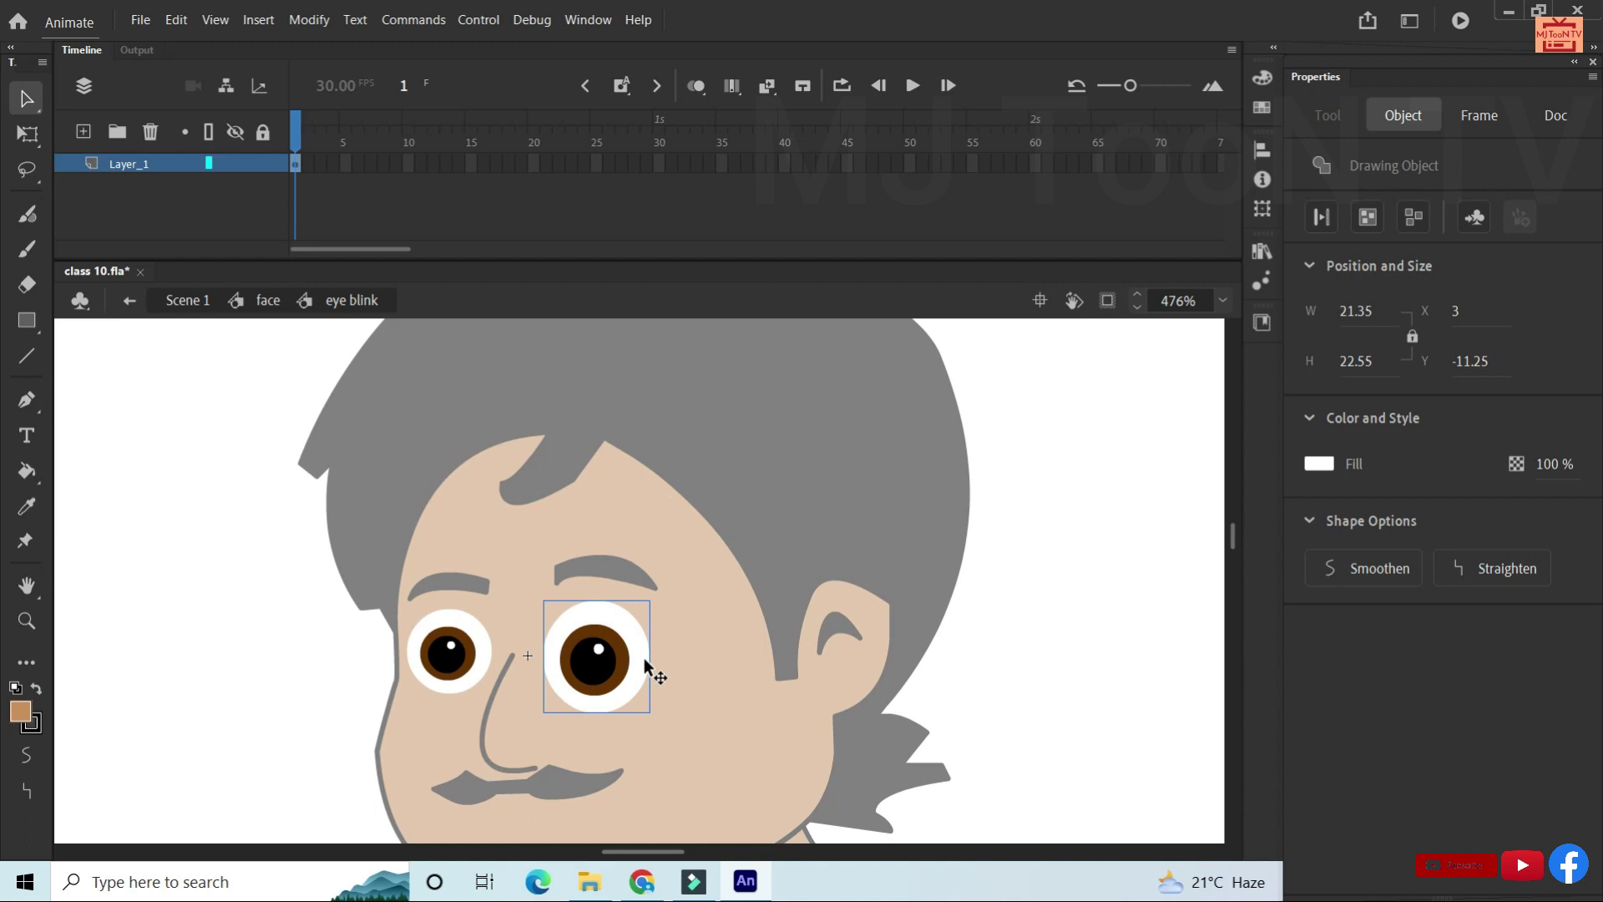
{"action": "left_click", "coordinate": [485, 666], "text": "shift"}
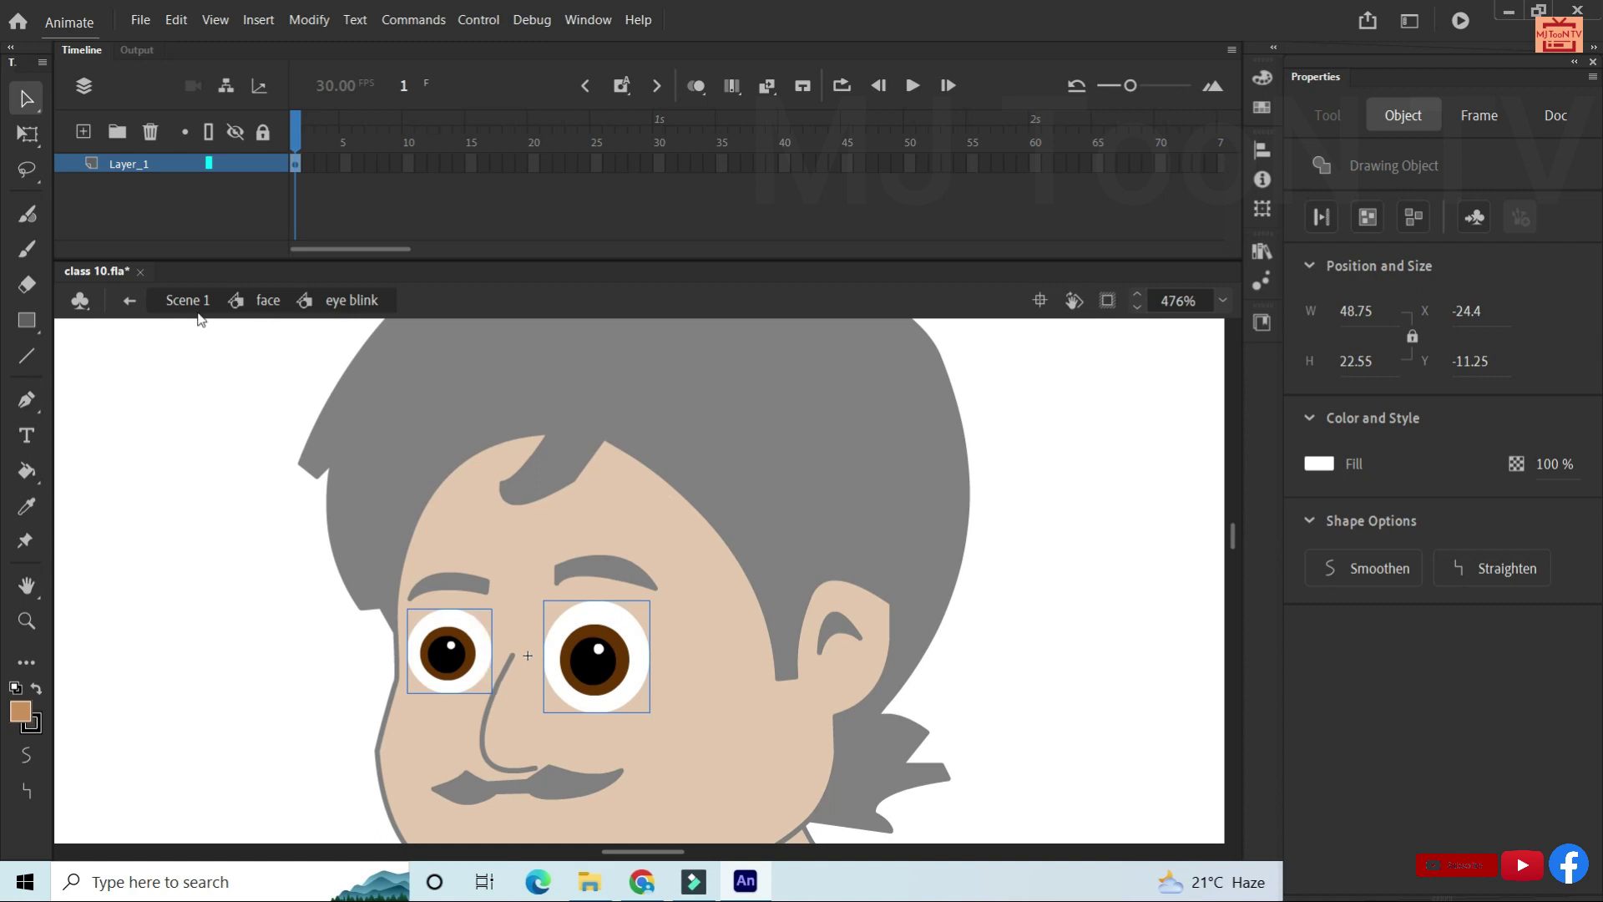
Paste the eye circles in place on a new Layer_2 and try fill colours on them.
{"action": "left_click", "coordinate": [83, 131]}
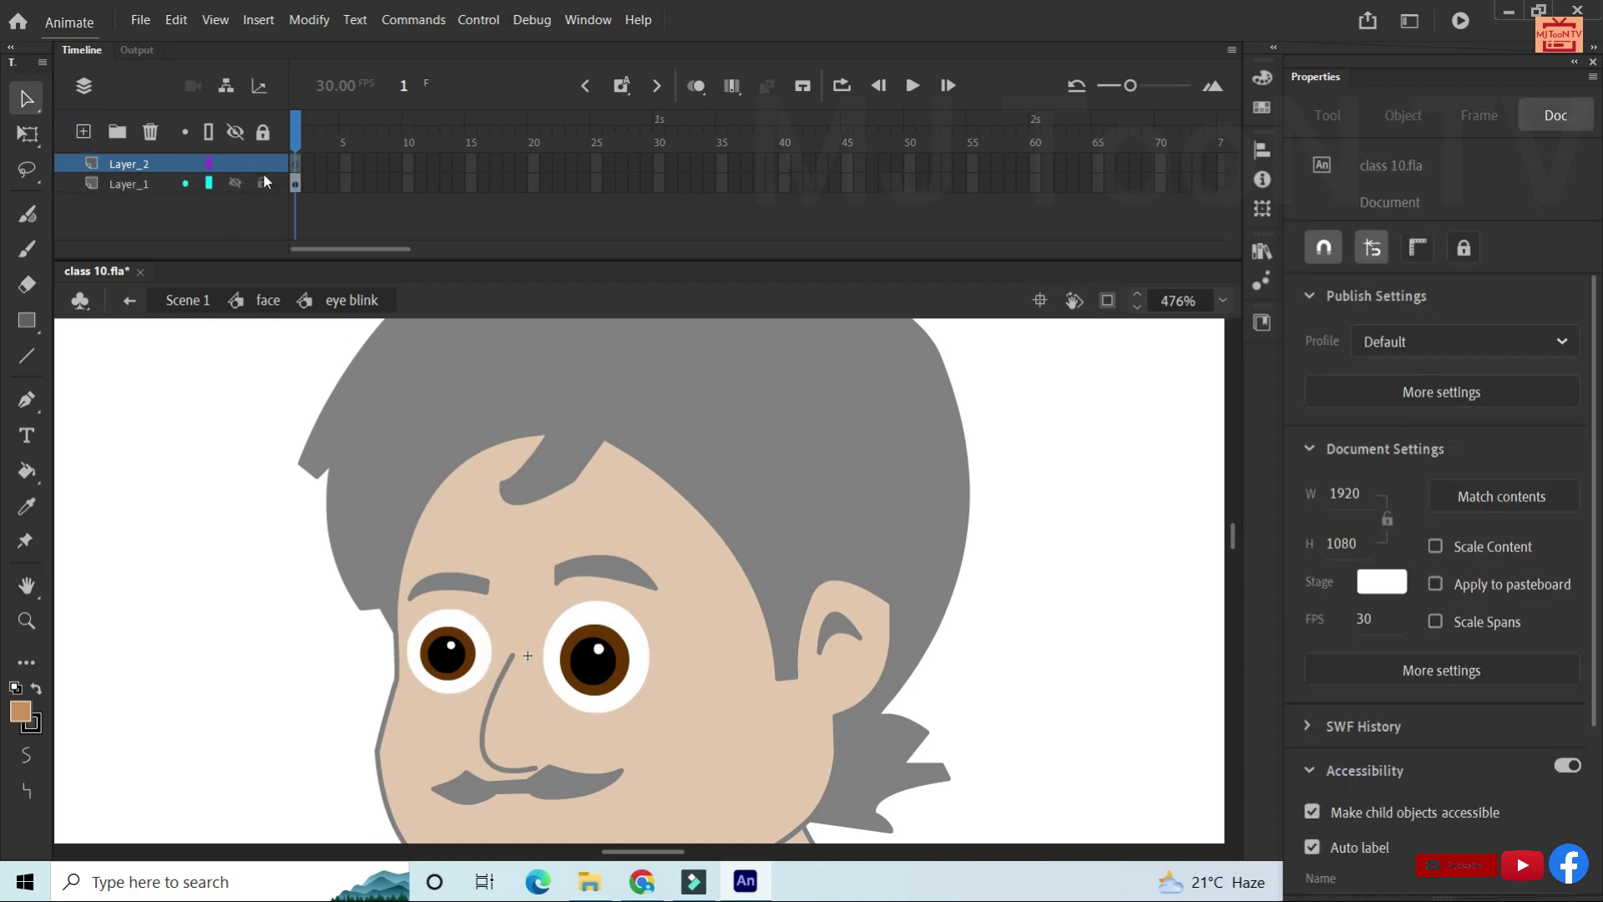
{"action": "left_click", "coordinate": [295, 164]}
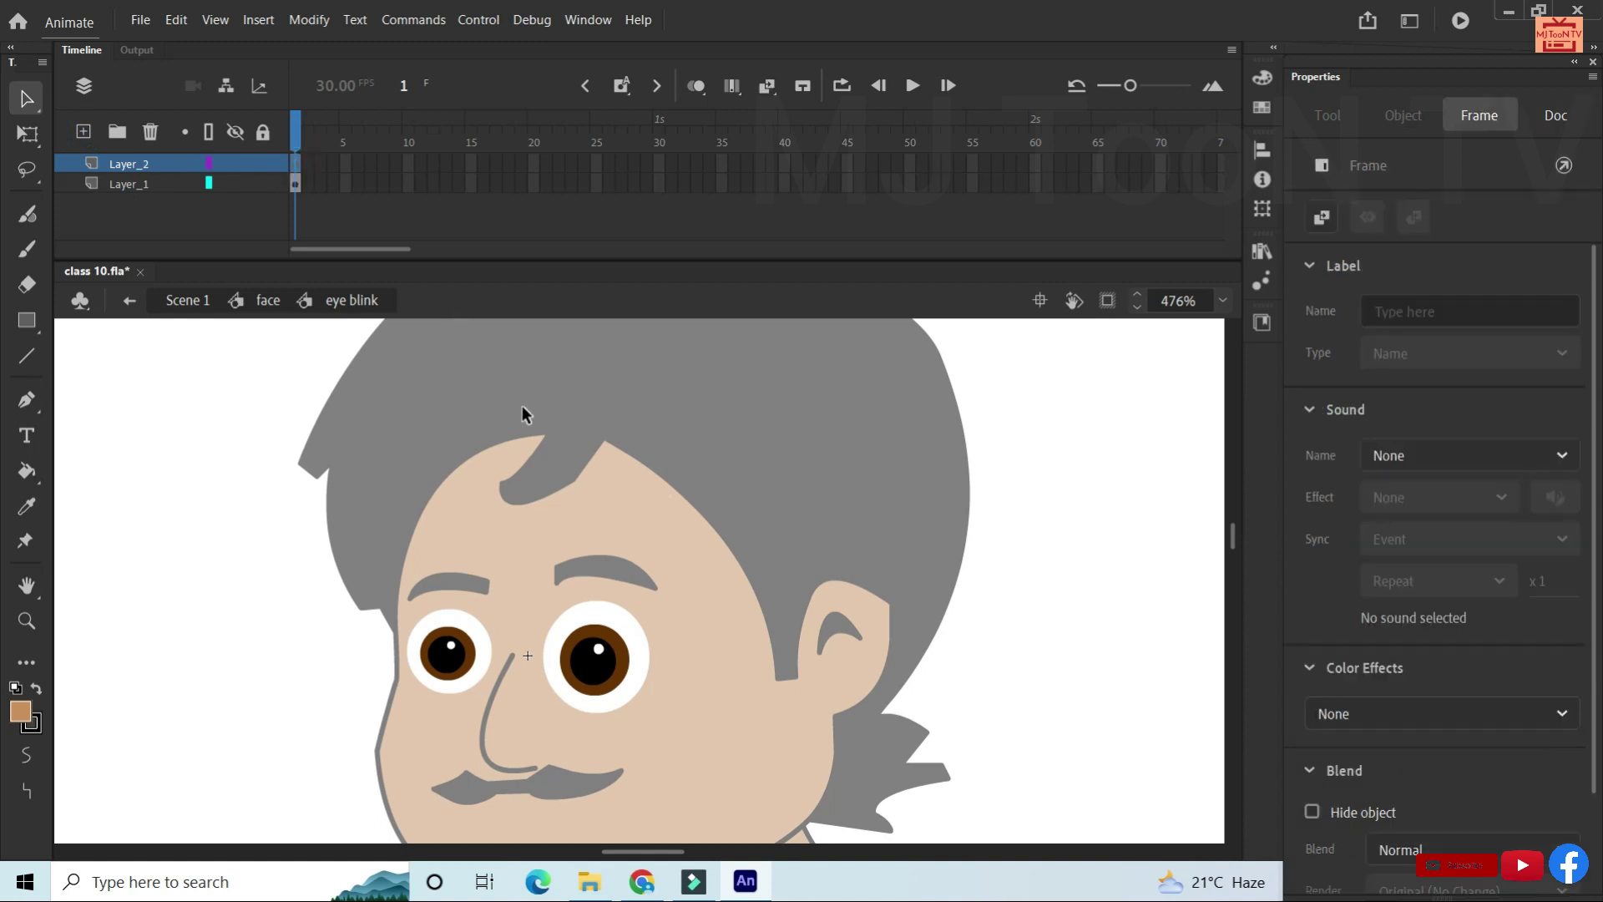
{"action": "key", "text": "ctrl+shift+v"}
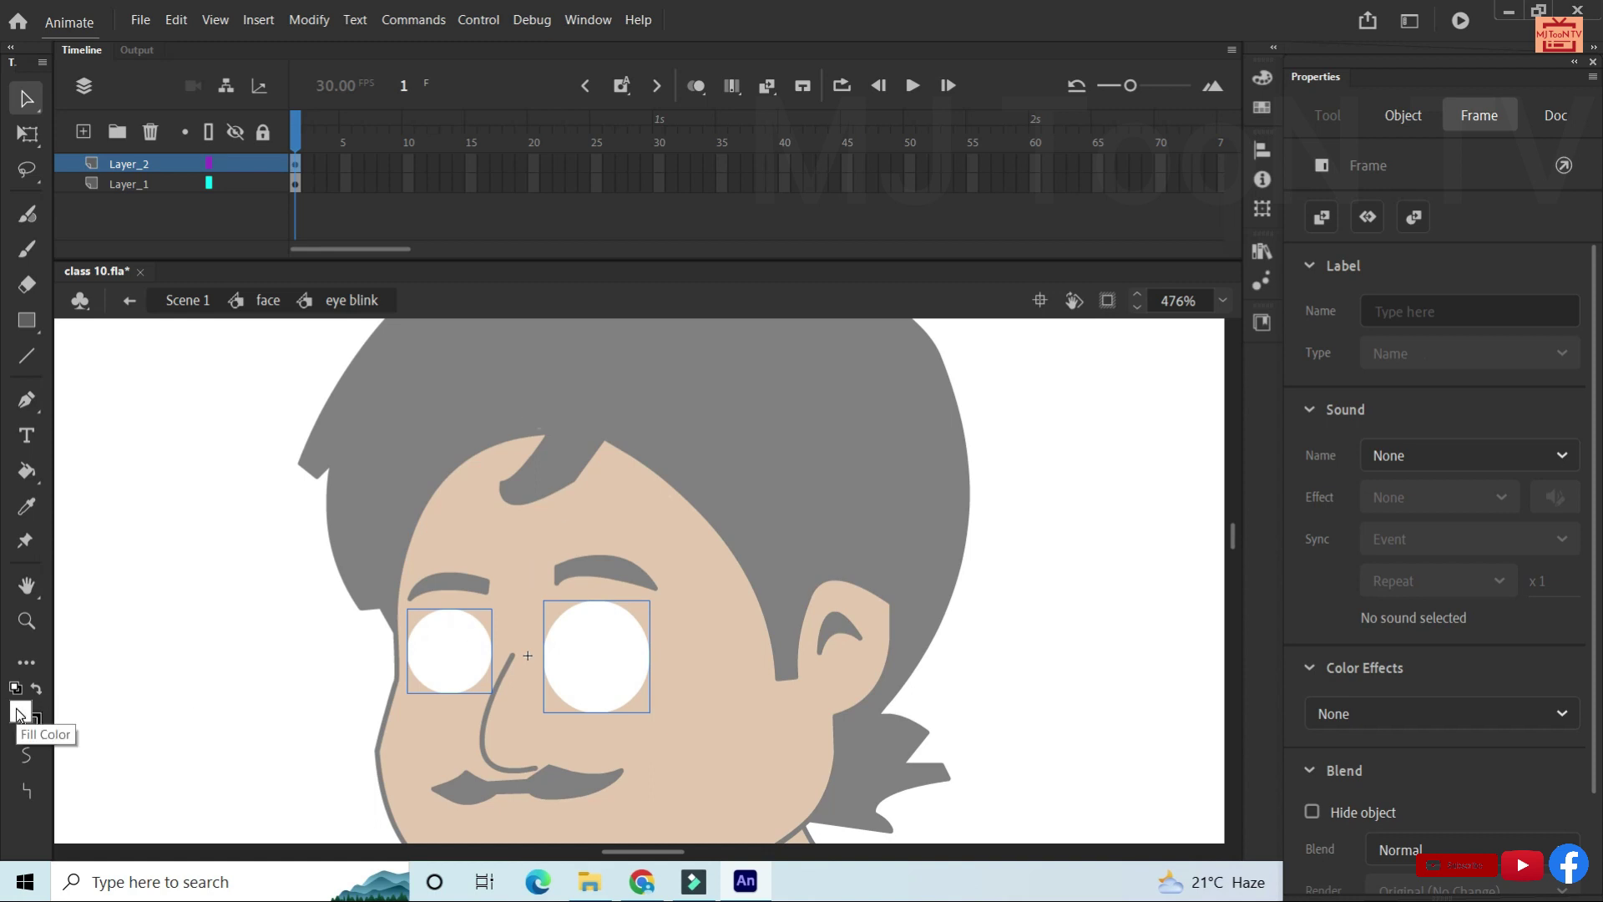
{"action": "left_click", "coordinate": [17, 712]}
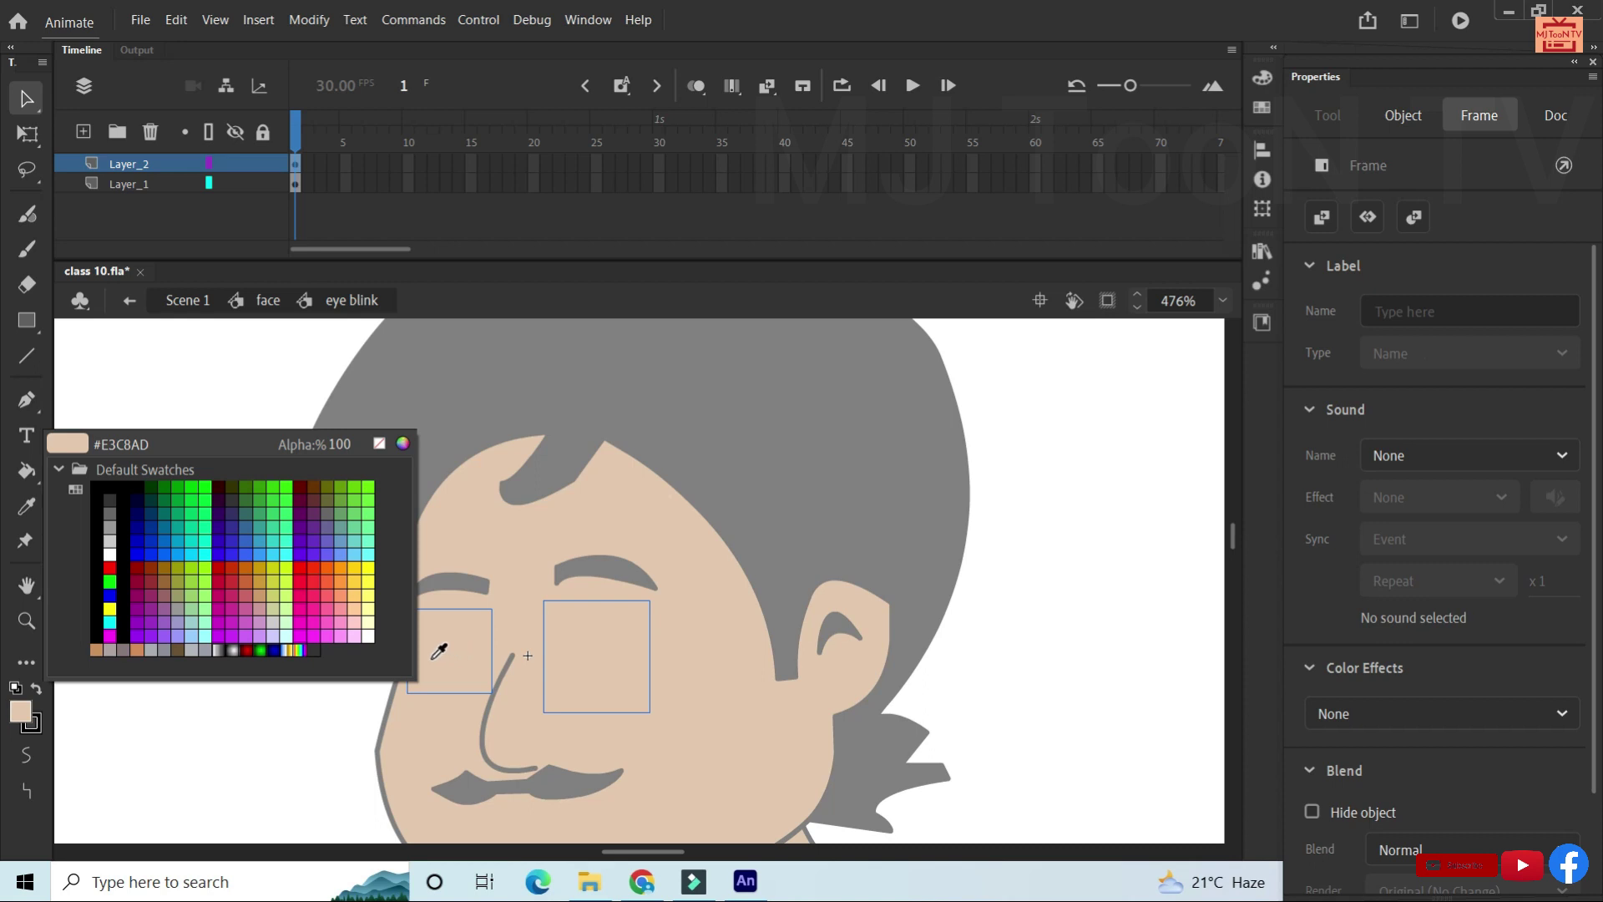
{"action": "left_click", "coordinate": [400, 629]}
Fill the right eye circle with peach from the fill swatches.
{"action": "left_click", "coordinate": [202, 354]}
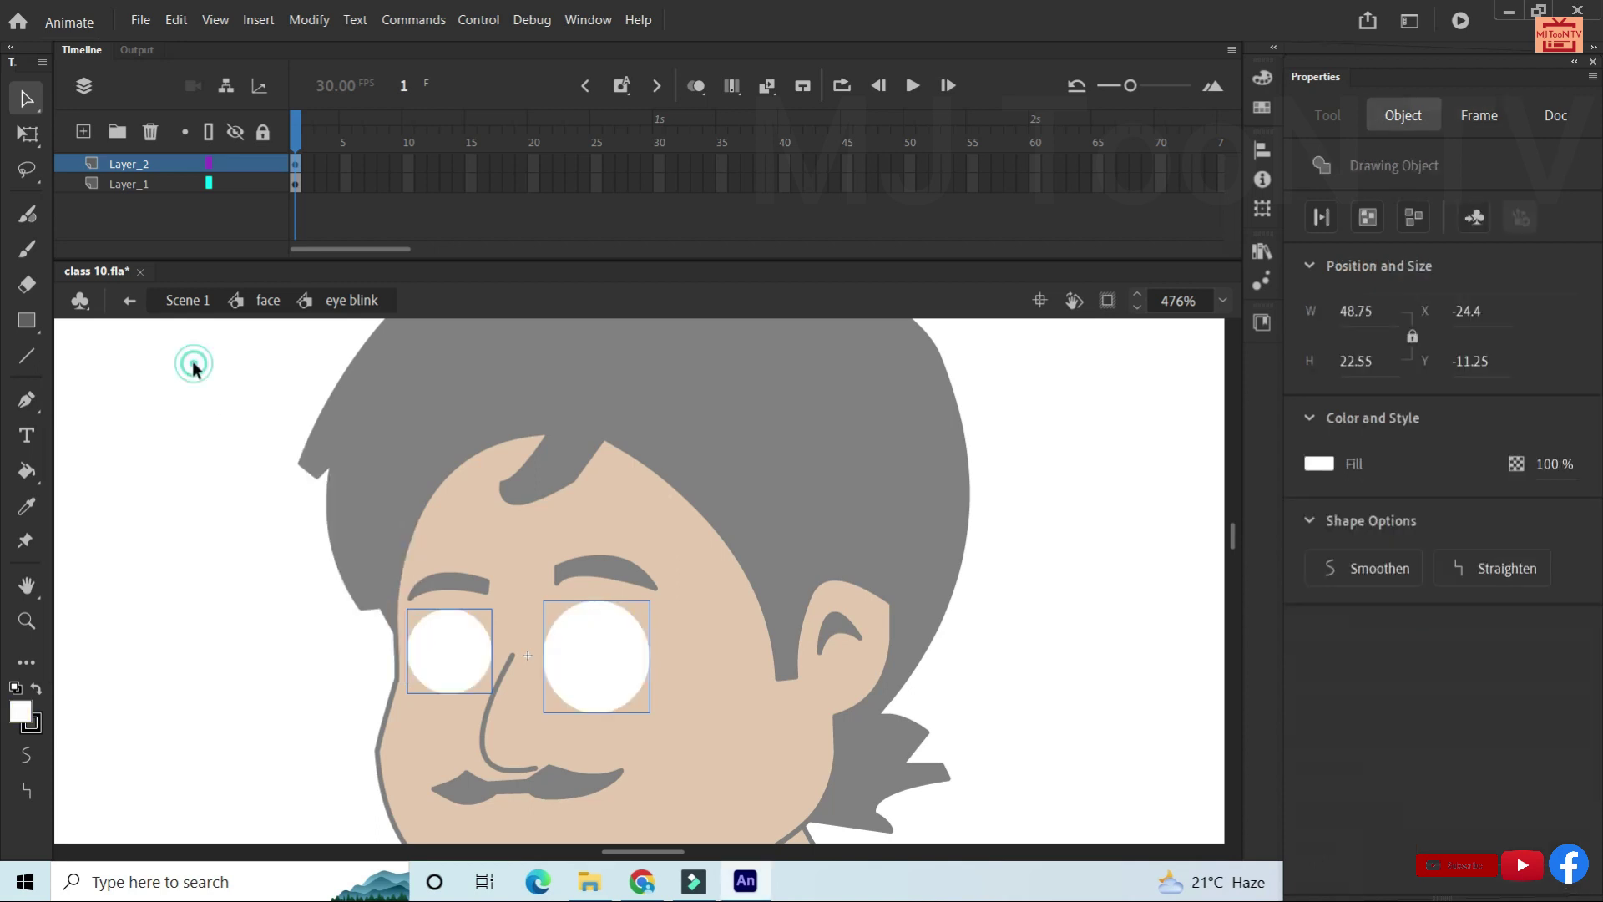
{"action": "left_click", "coordinate": [1051, 497]}
{"action": "left_click", "coordinate": [596, 652]}
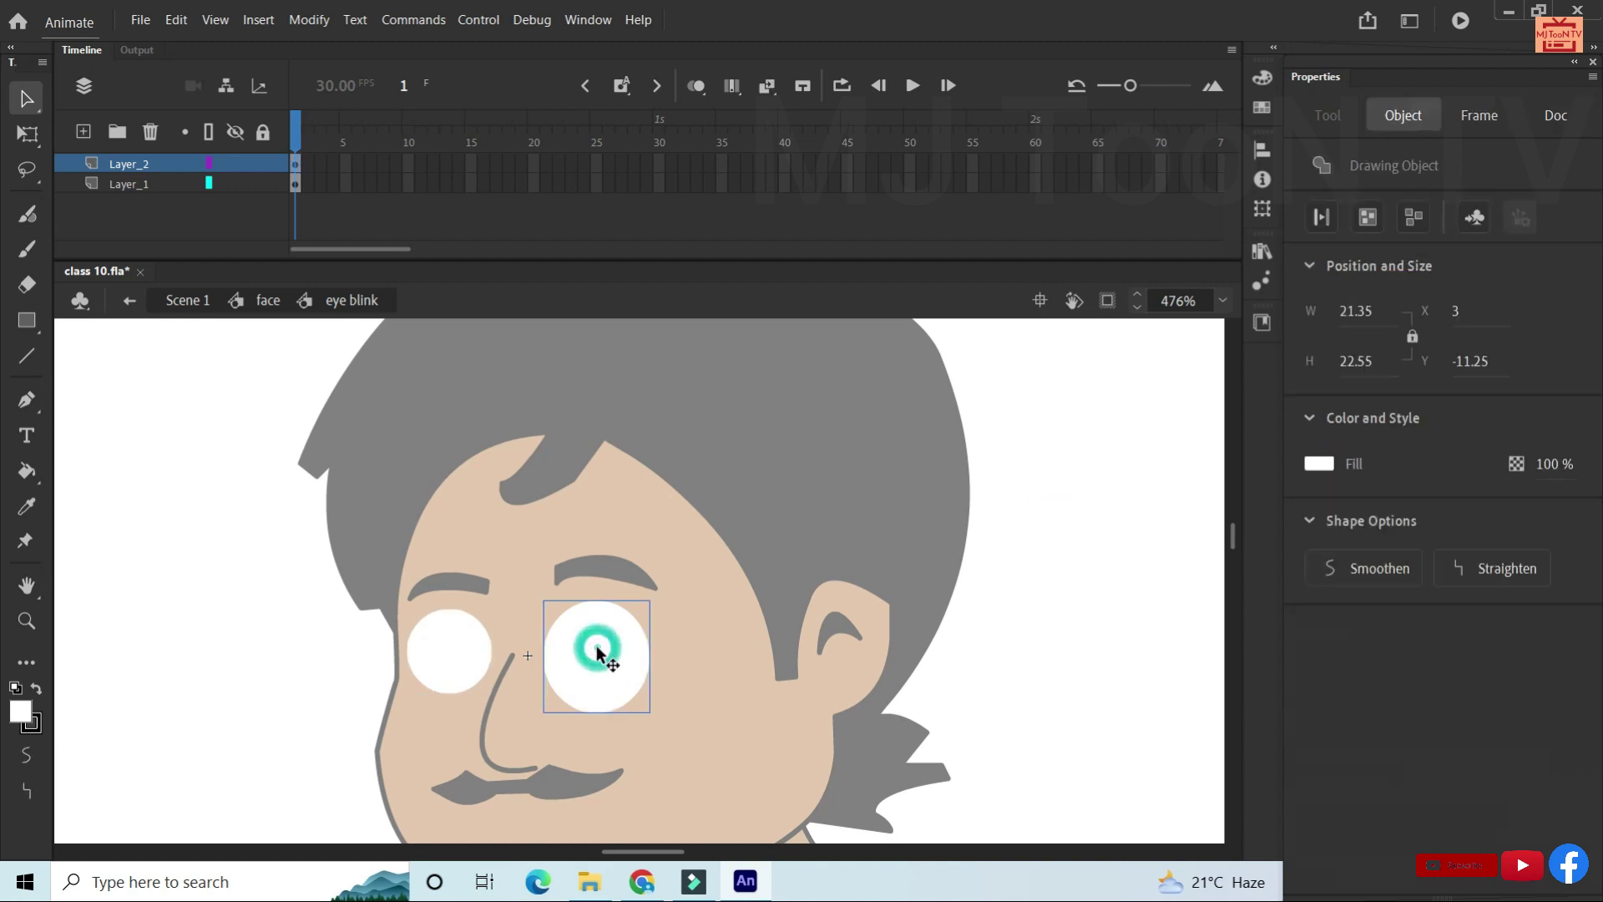
{"action": "left_click", "coordinate": [21, 712]}
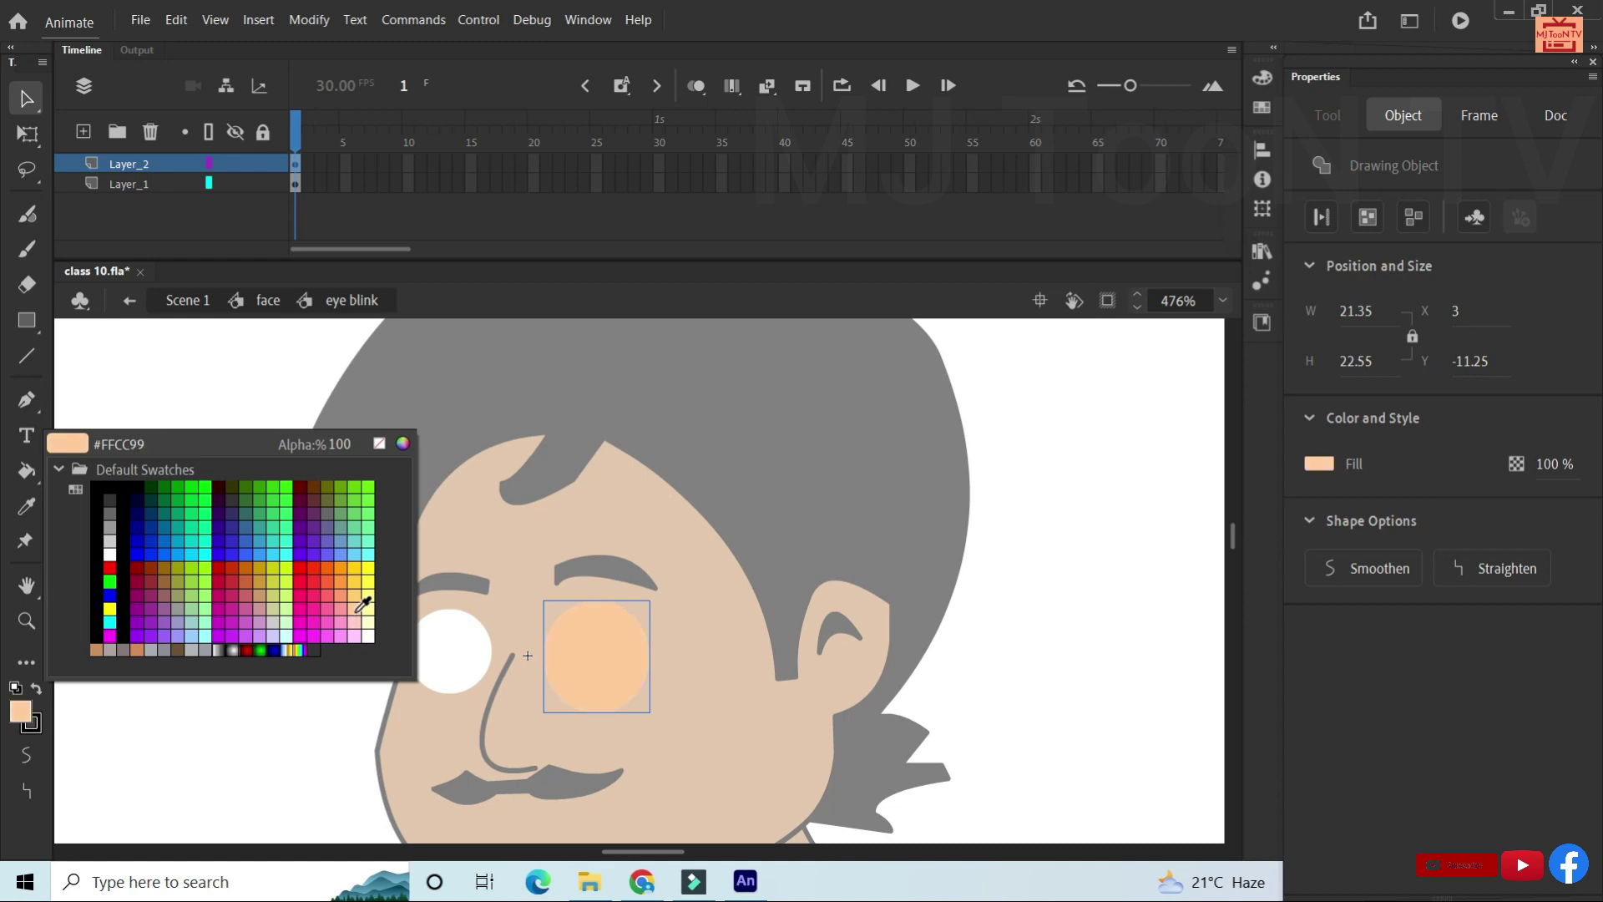
{"action": "left_click", "coordinate": [357, 612]}
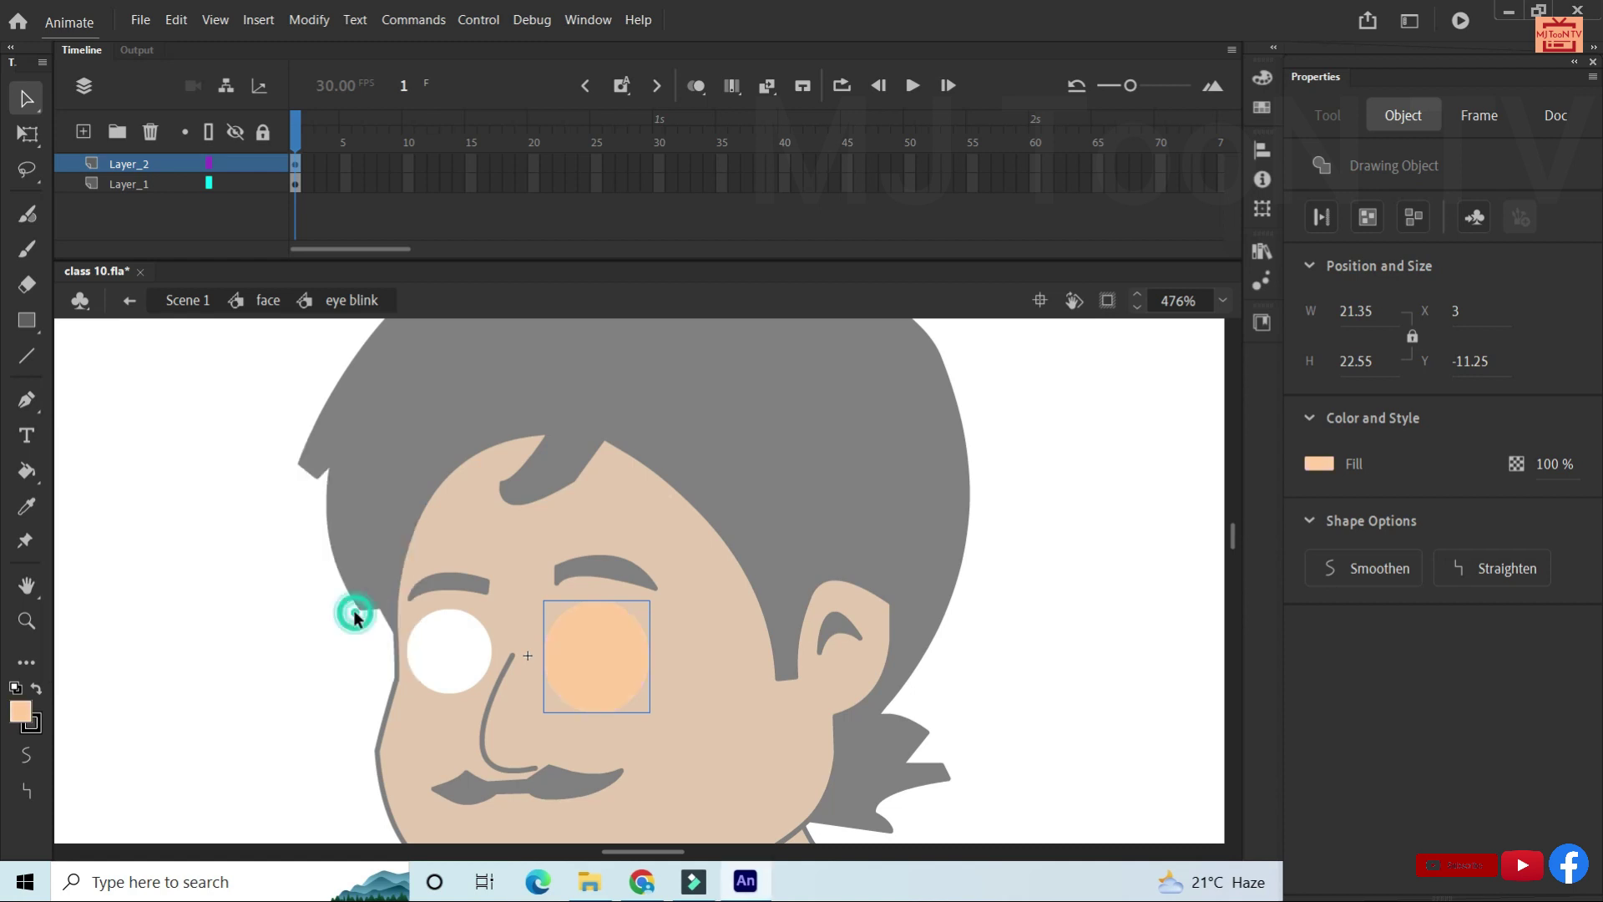
{"action": "left_click", "coordinate": [754, 669]}
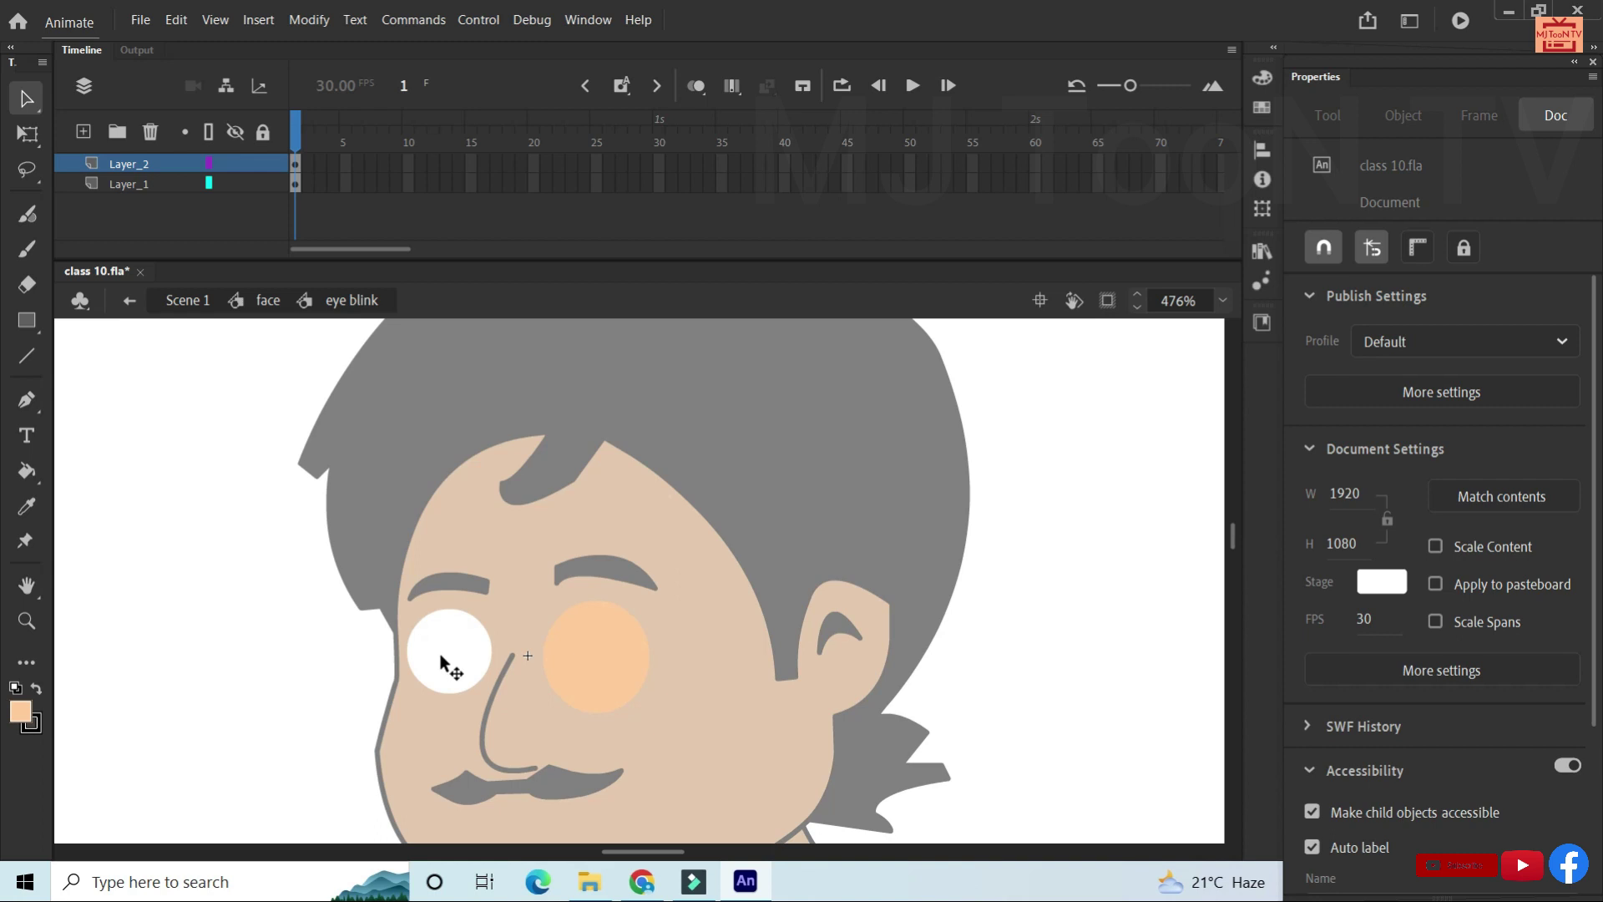
Sample the peach with the Eyedropper and fill the white left eye circle with it.
{"action": "left_click", "coordinate": [582, 673]}
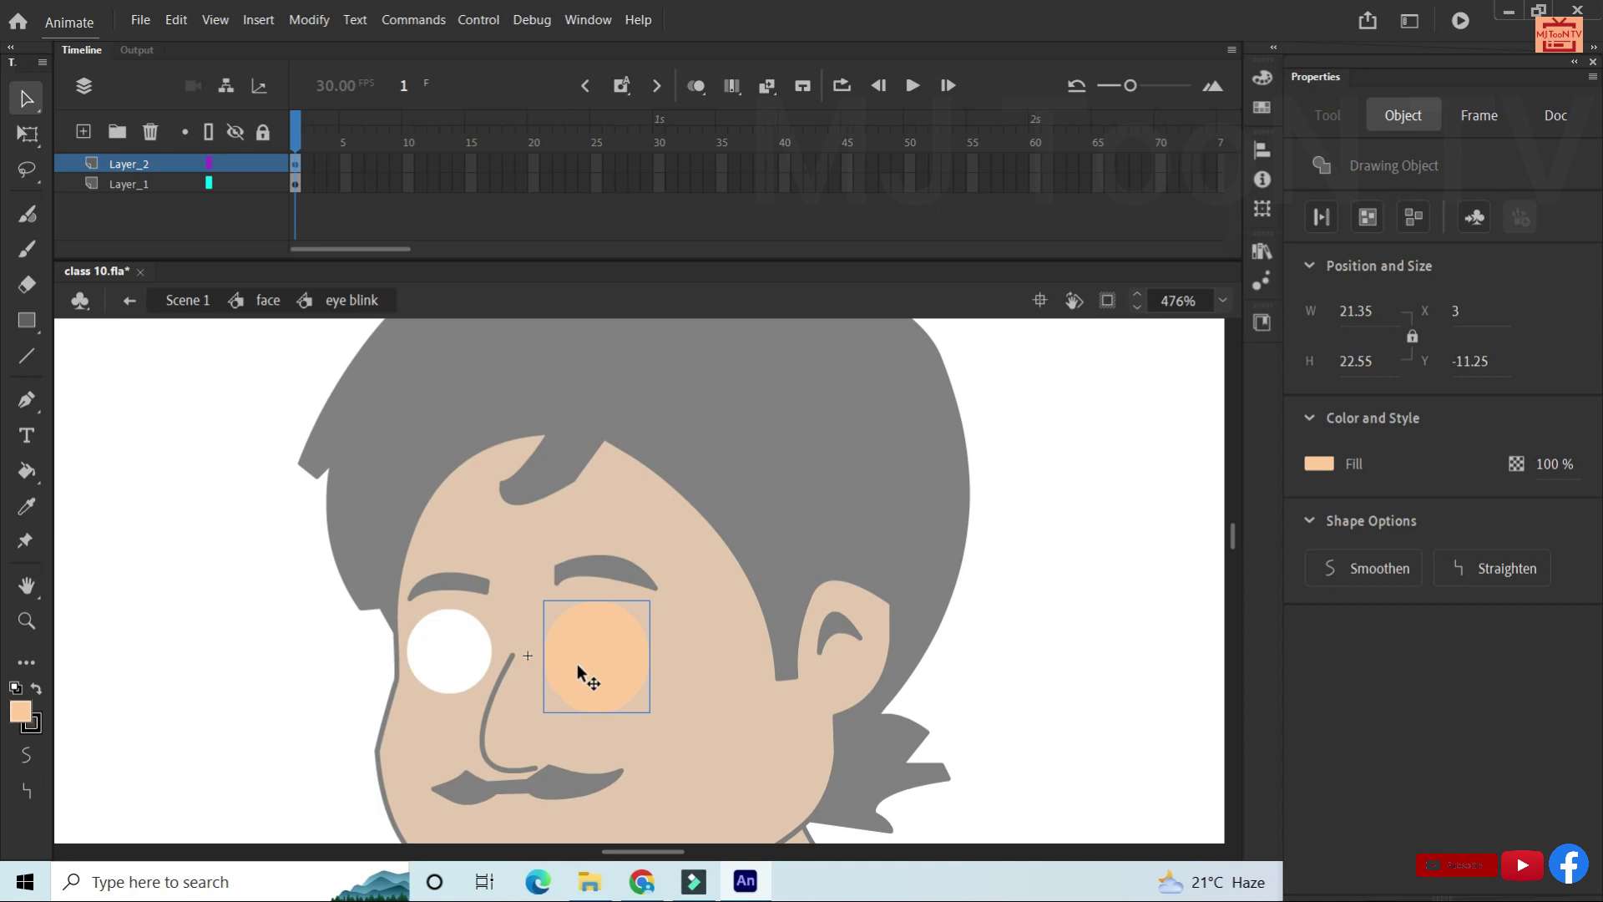
{"action": "key", "text": "i"}
{"action": "left_click", "coordinate": [584, 673]}
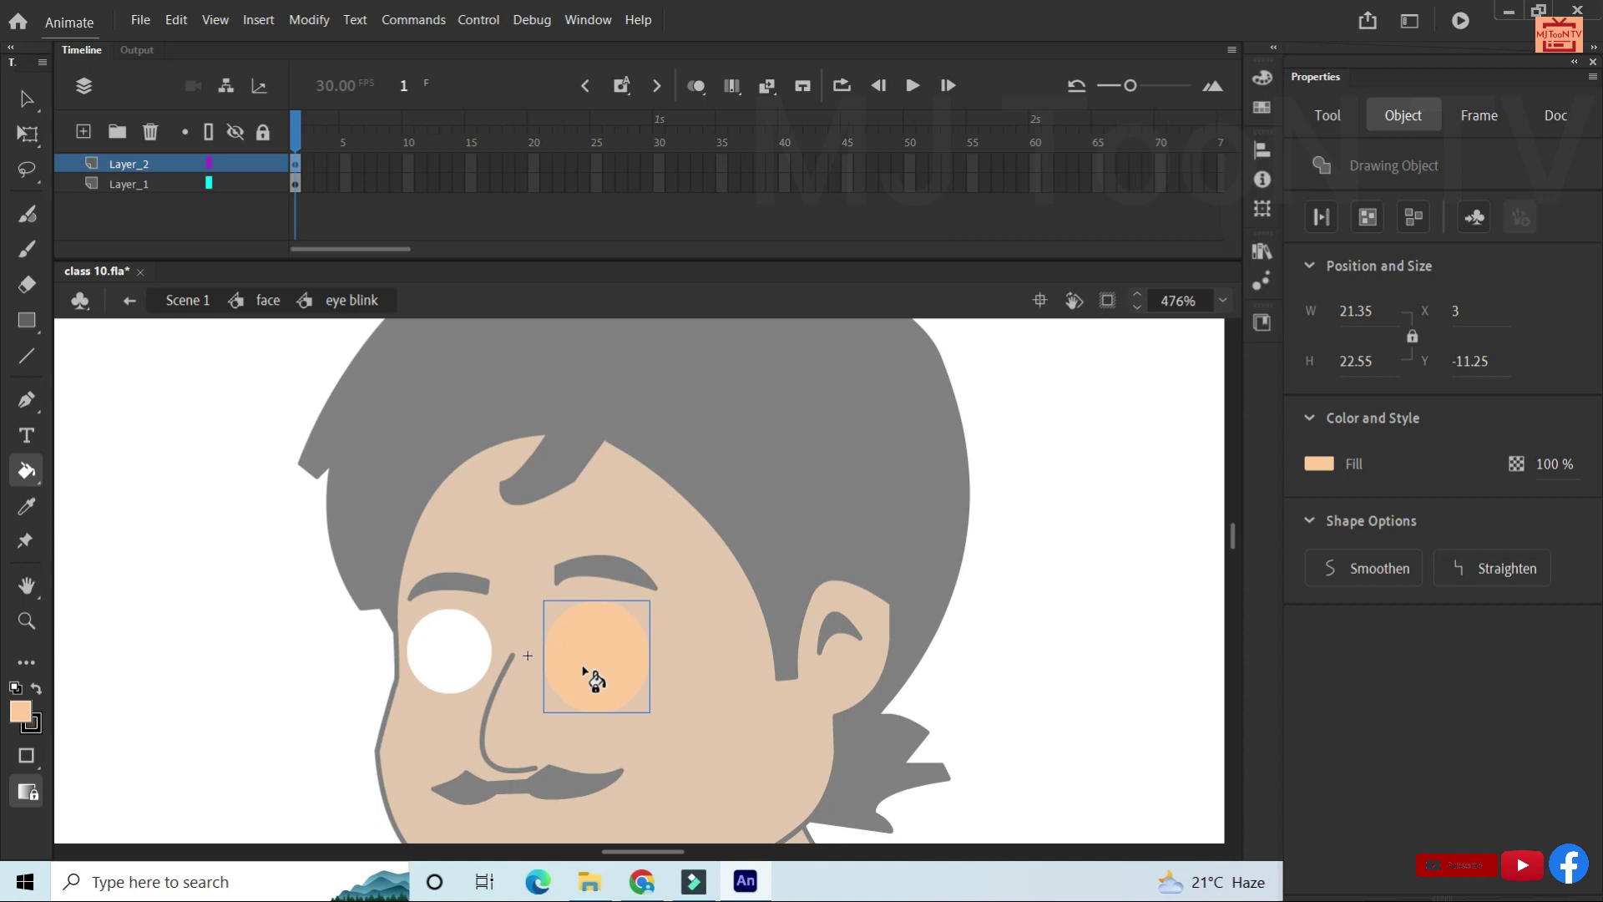
{"action": "left_click", "coordinate": [459, 653]}
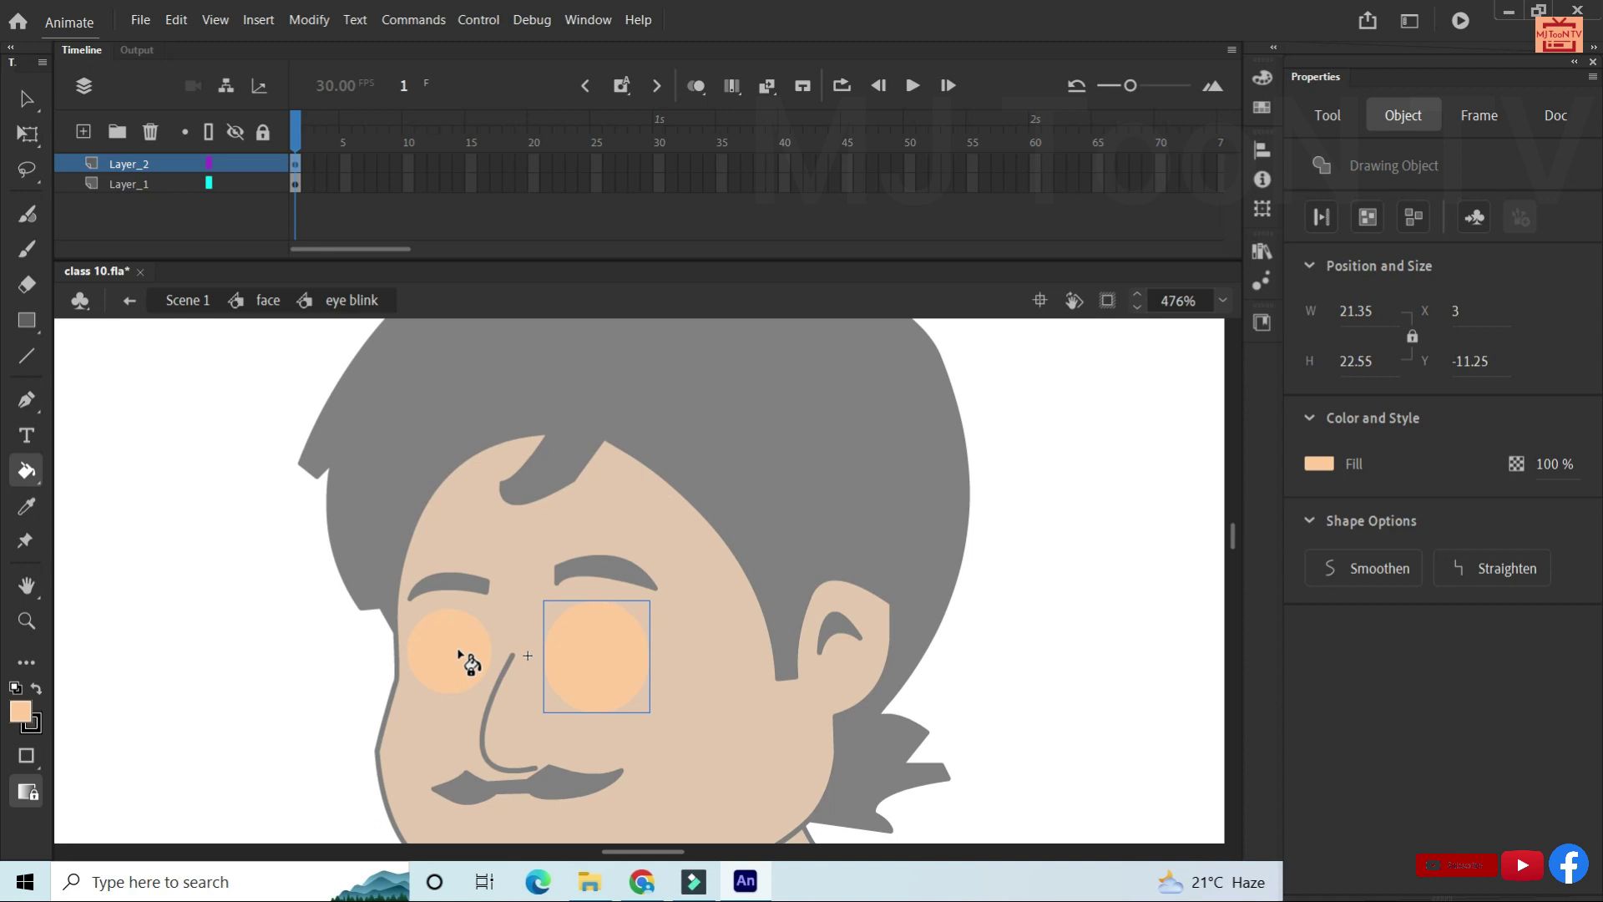
{"action": "key", "text": "v"}
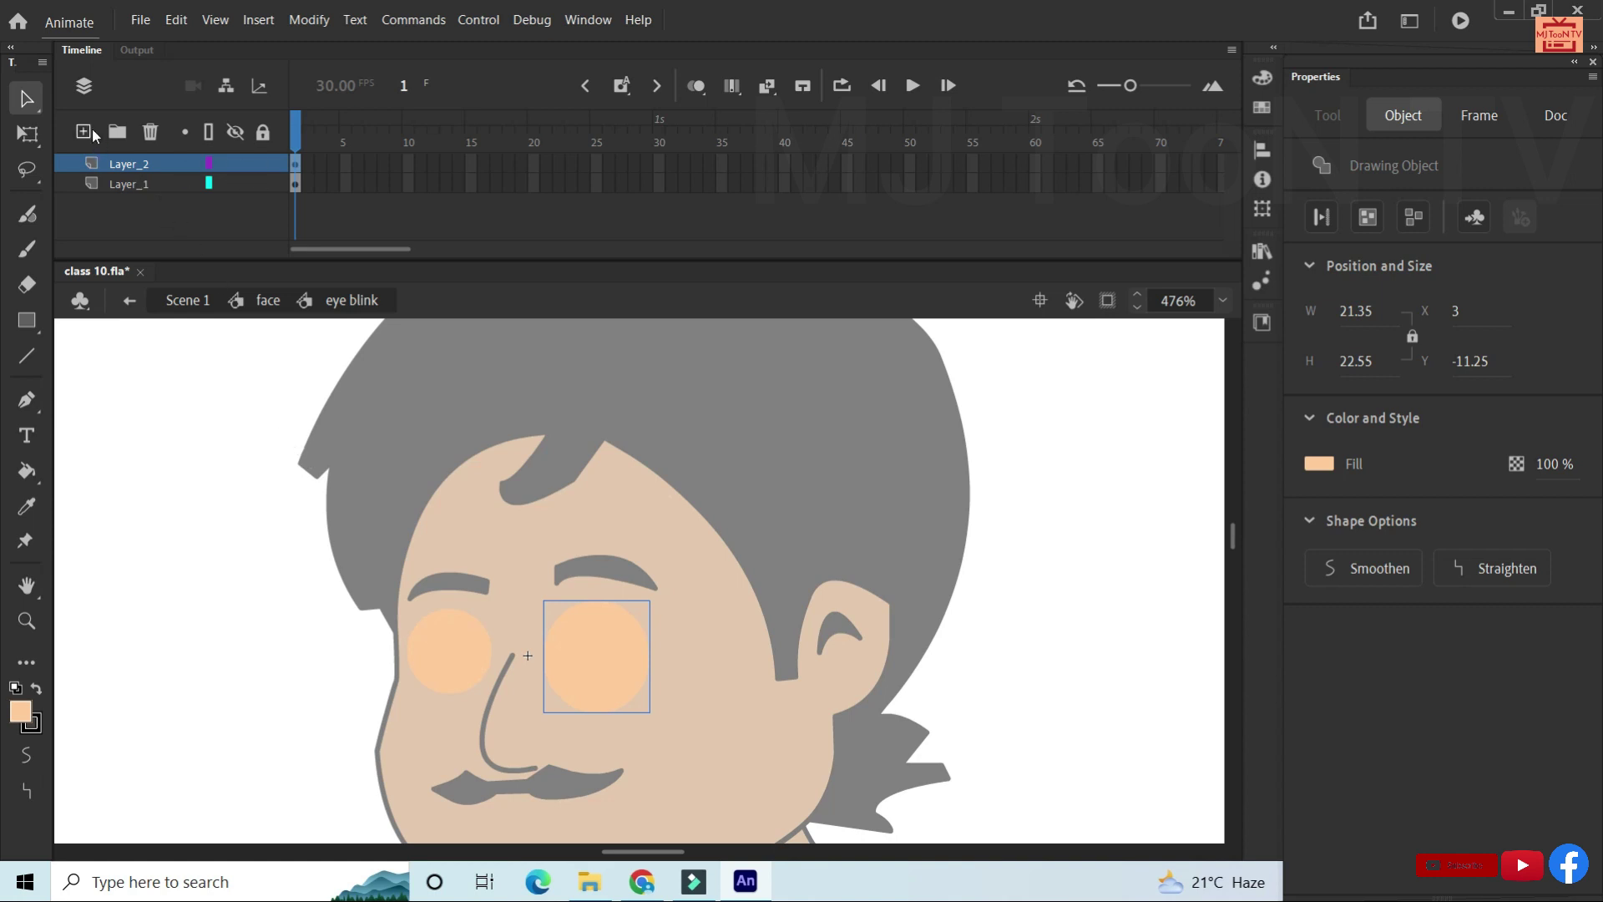
Rename Layer_2 to 'White_part' and Layer_1 to 'eye_Boll'.
{"action": "double_click", "coordinate": [134, 163]}
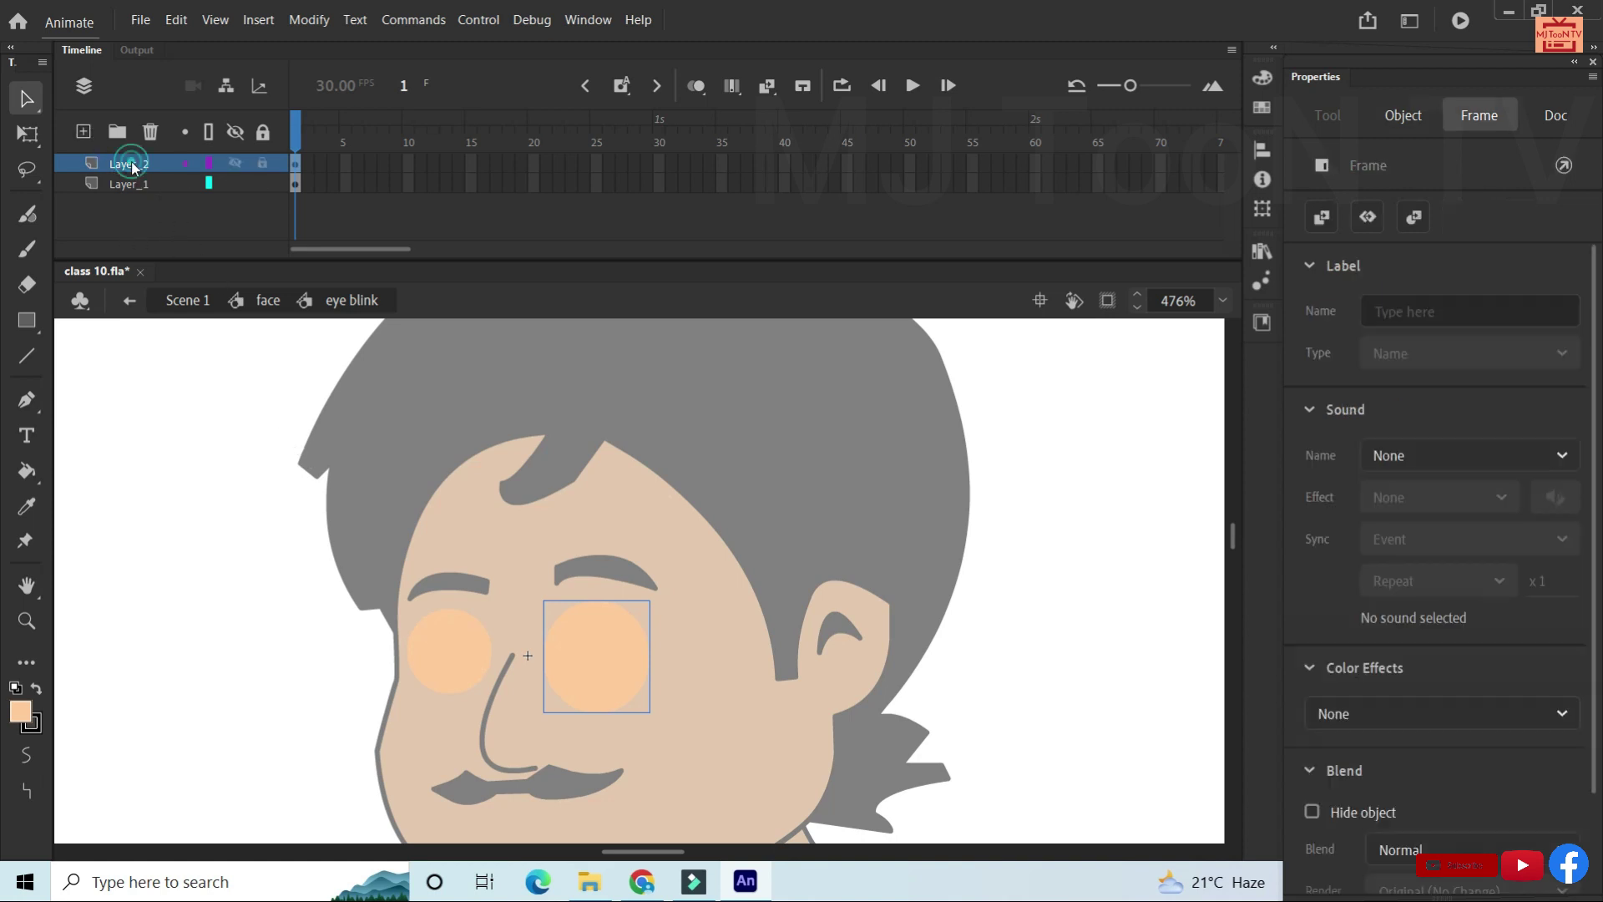
{"action": "type", "text": "White part"}
{"action": "key", "text": "Return"}
{"action": "left_click", "coordinate": [132, 188]}
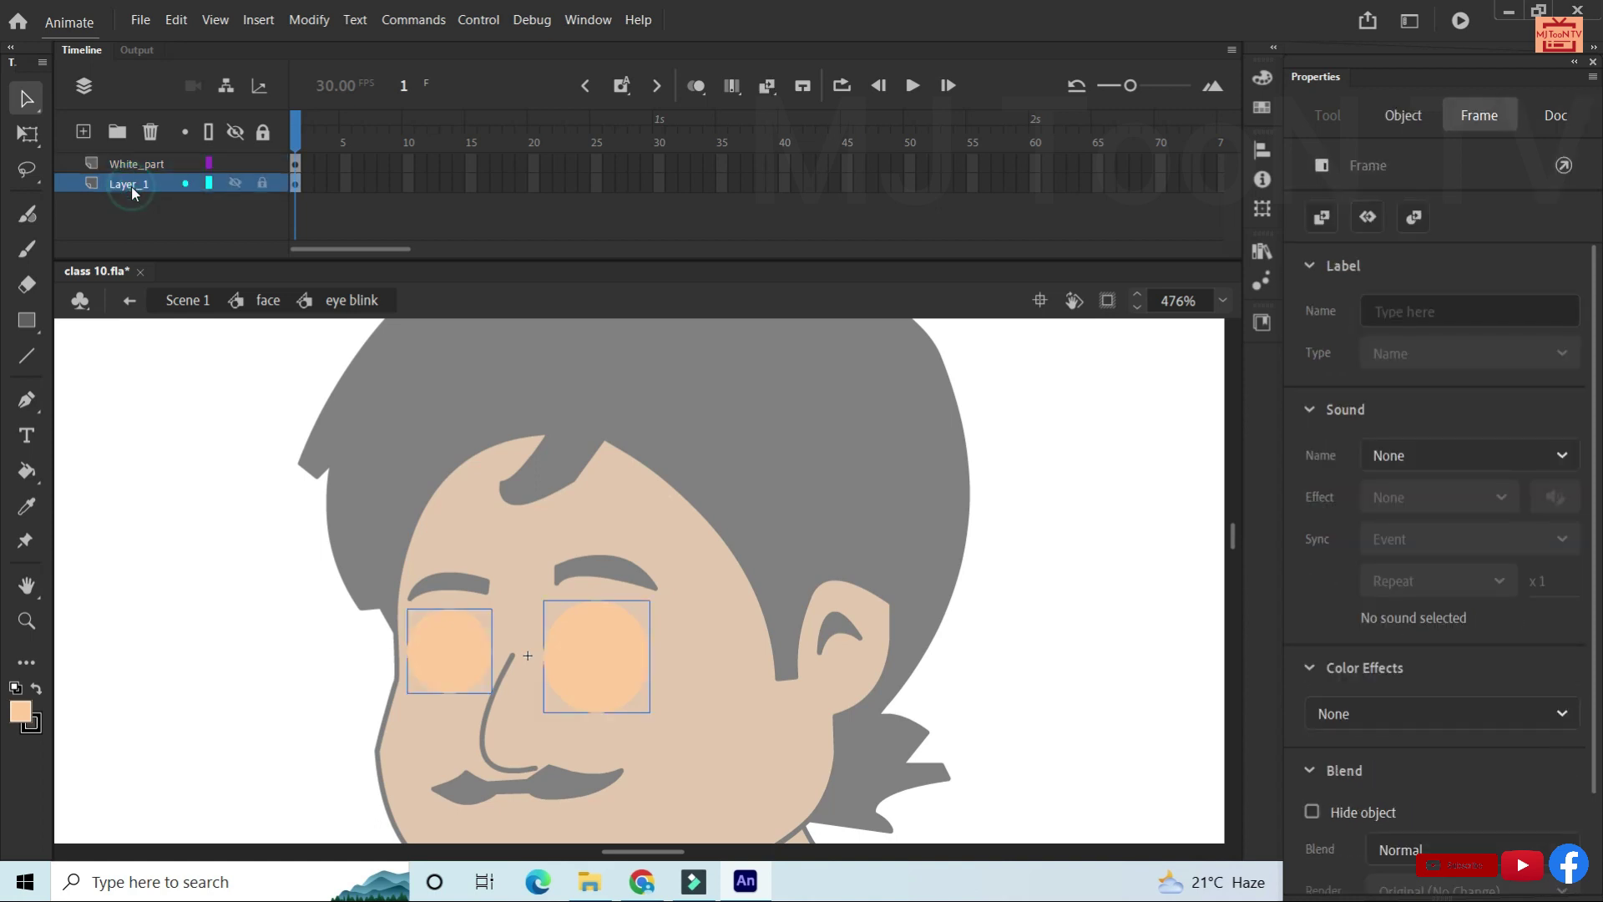
{"action": "double_click", "coordinate": [132, 185]}
{"action": "type", "text": "eye Boll"}
{"action": "key", "text": "Return"}
Briefly move eye_Boll above White_part to reveal the eyeballs, then restore it below.
{"action": "left_click_drag", "start_coordinate": [294, 177], "coordinate": [295, 184]}
{"action": "left_click", "coordinate": [242, 219]}
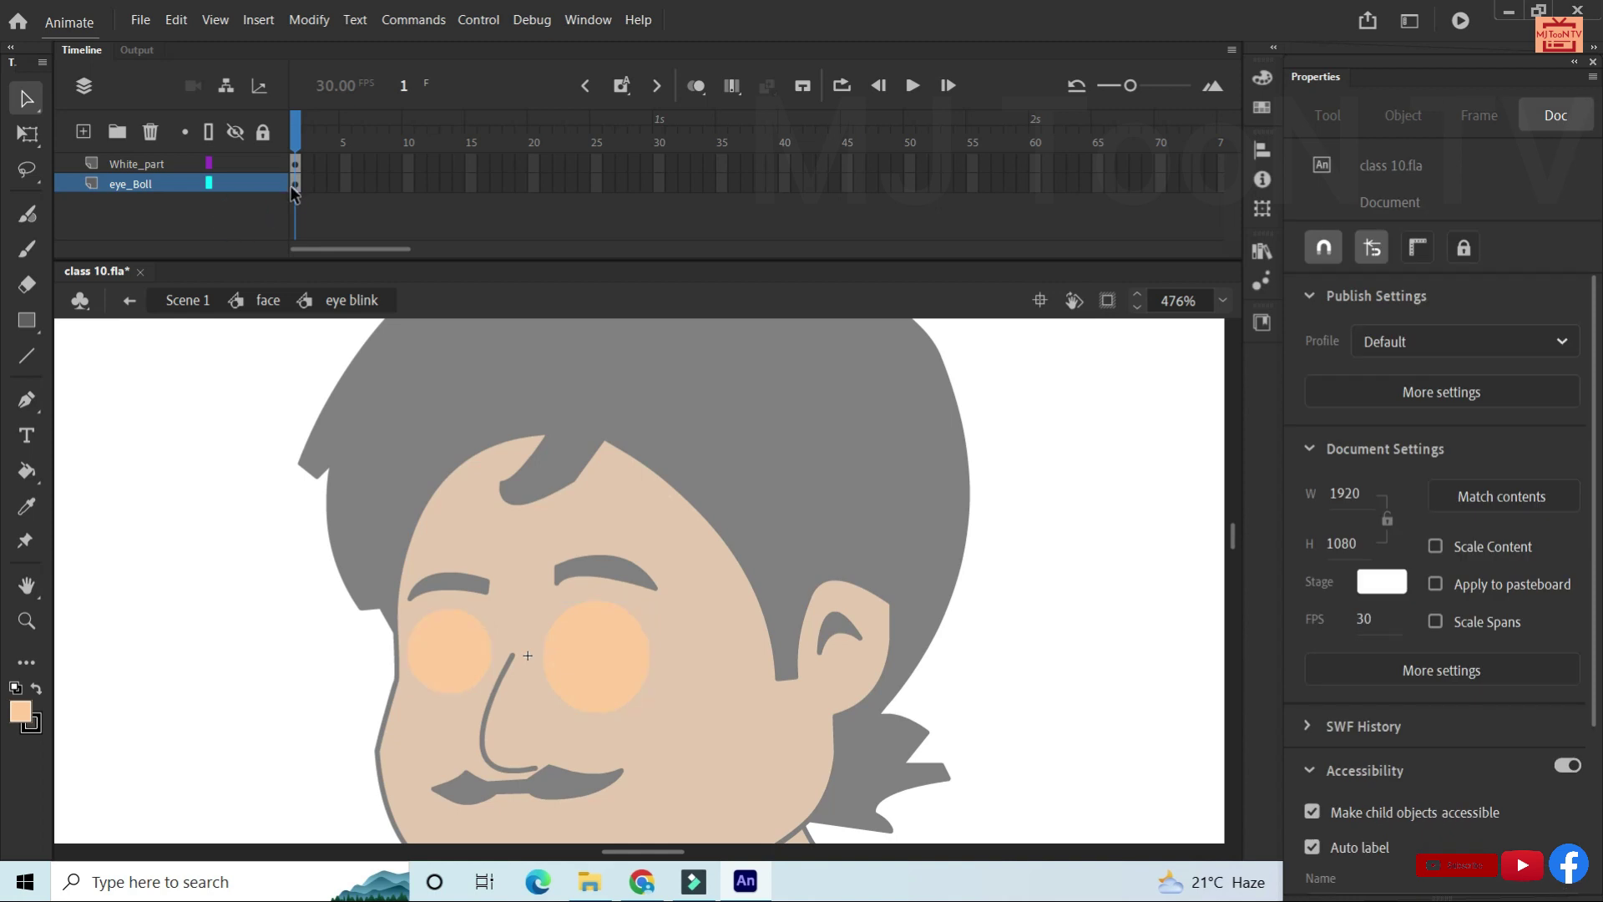
{"action": "left_click_drag", "start_coordinate": [149, 181], "coordinate": [149, 161]}
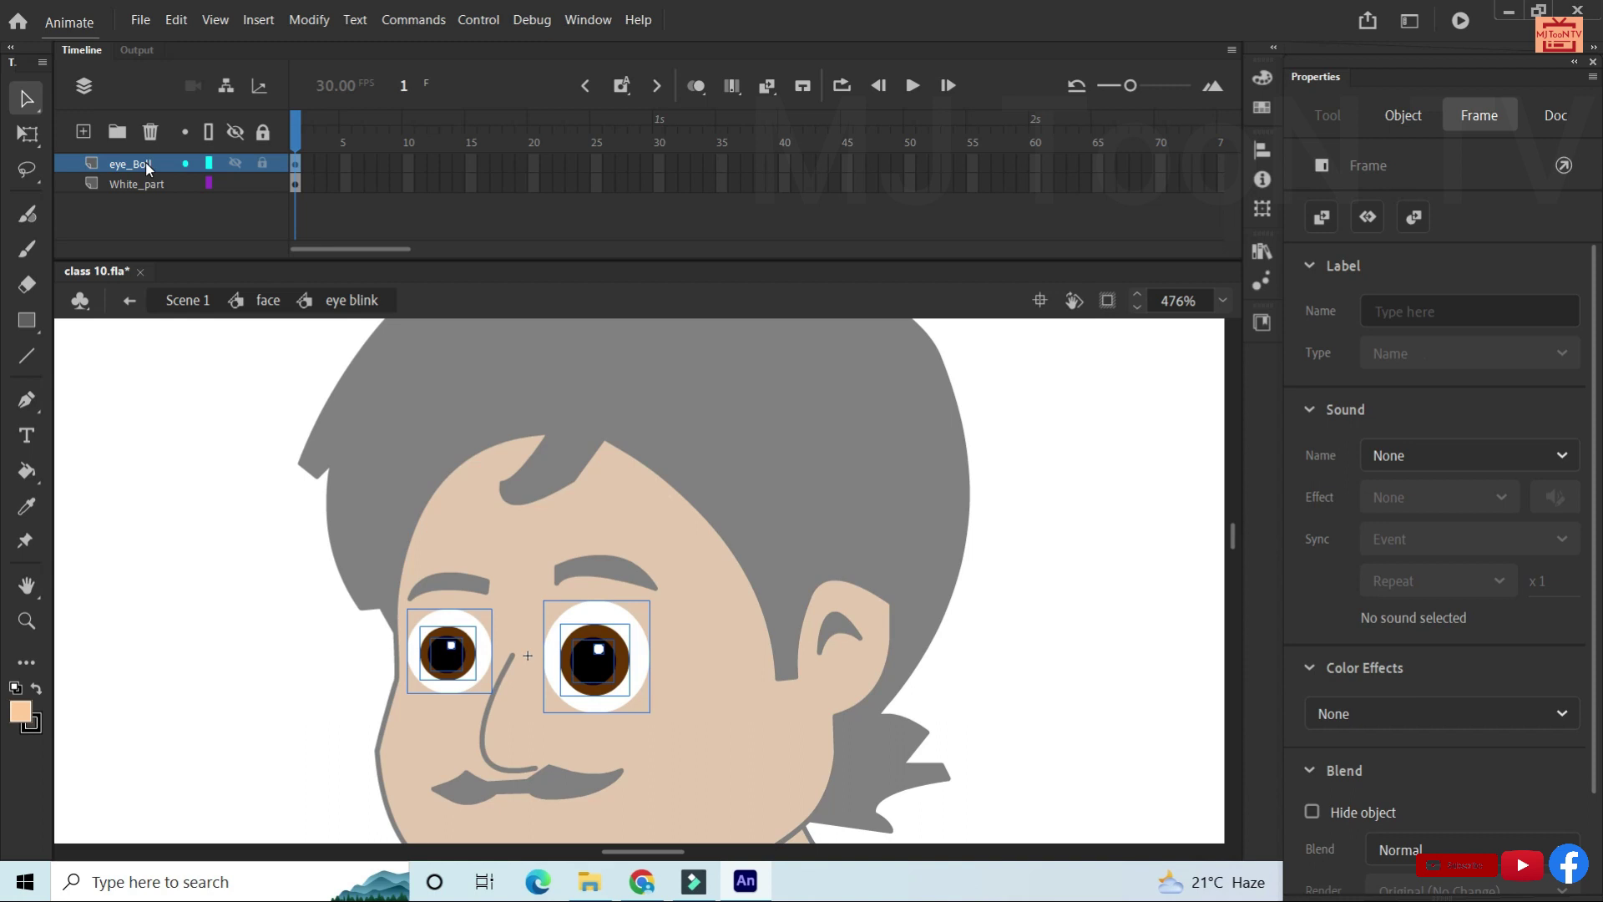
{"action": "left_click_drag", "start_coordinate": [145, 162], "coordinate": [151, 197]}
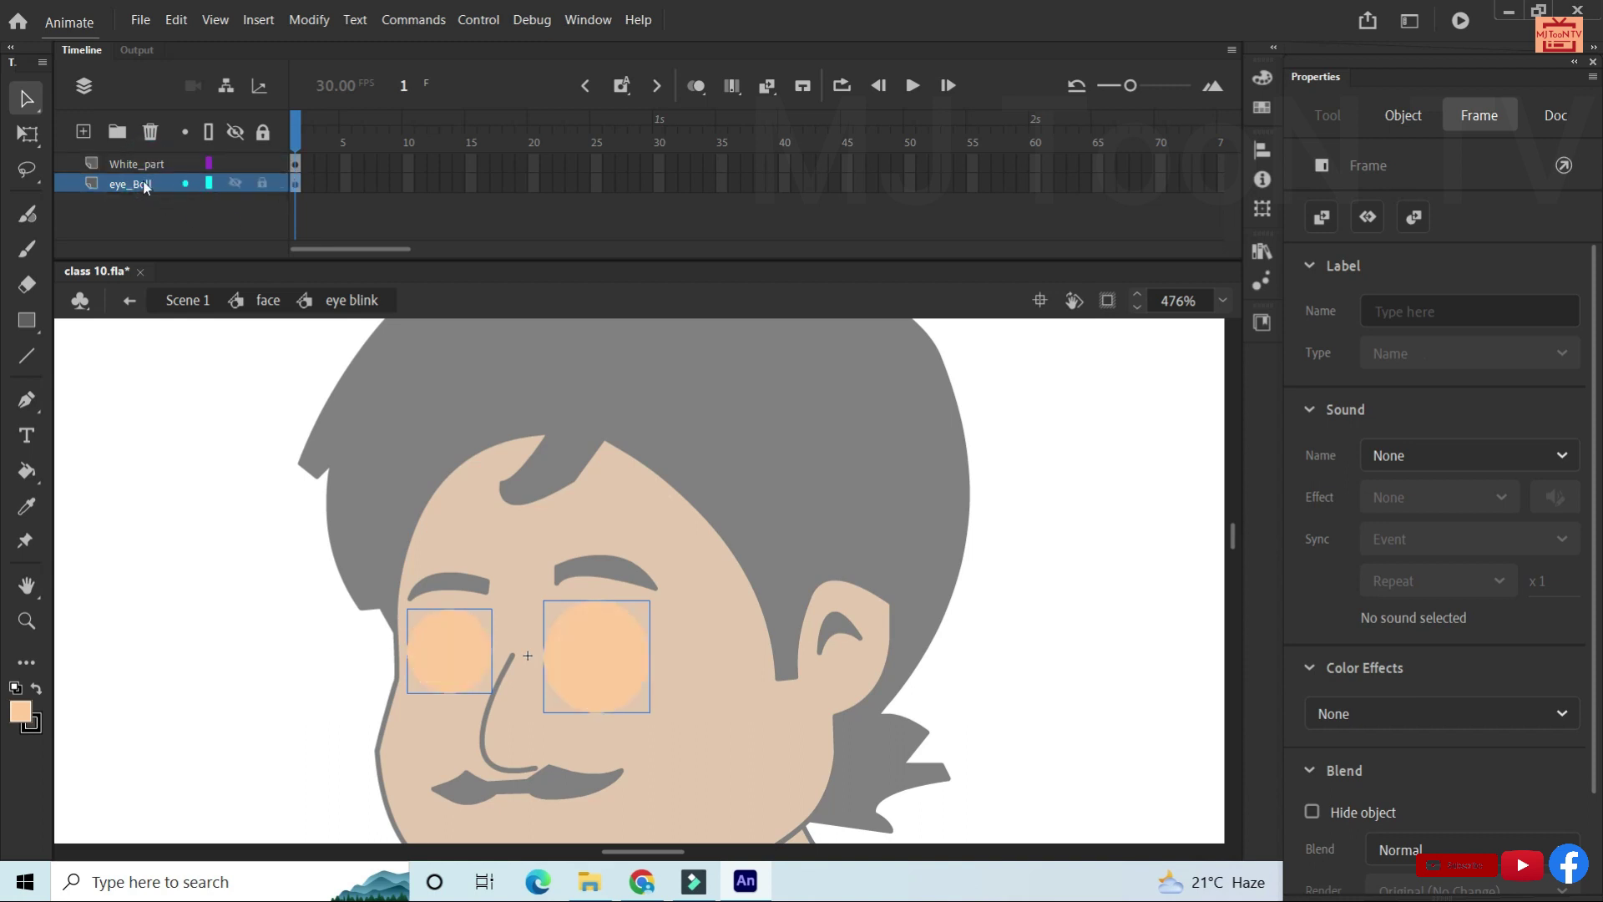
{"action": "left_click_drag", "start_coordinate": [290, 183], "coordinate": [290, 167]}
{"action": "left_click", "coordinate": [294, 164]}
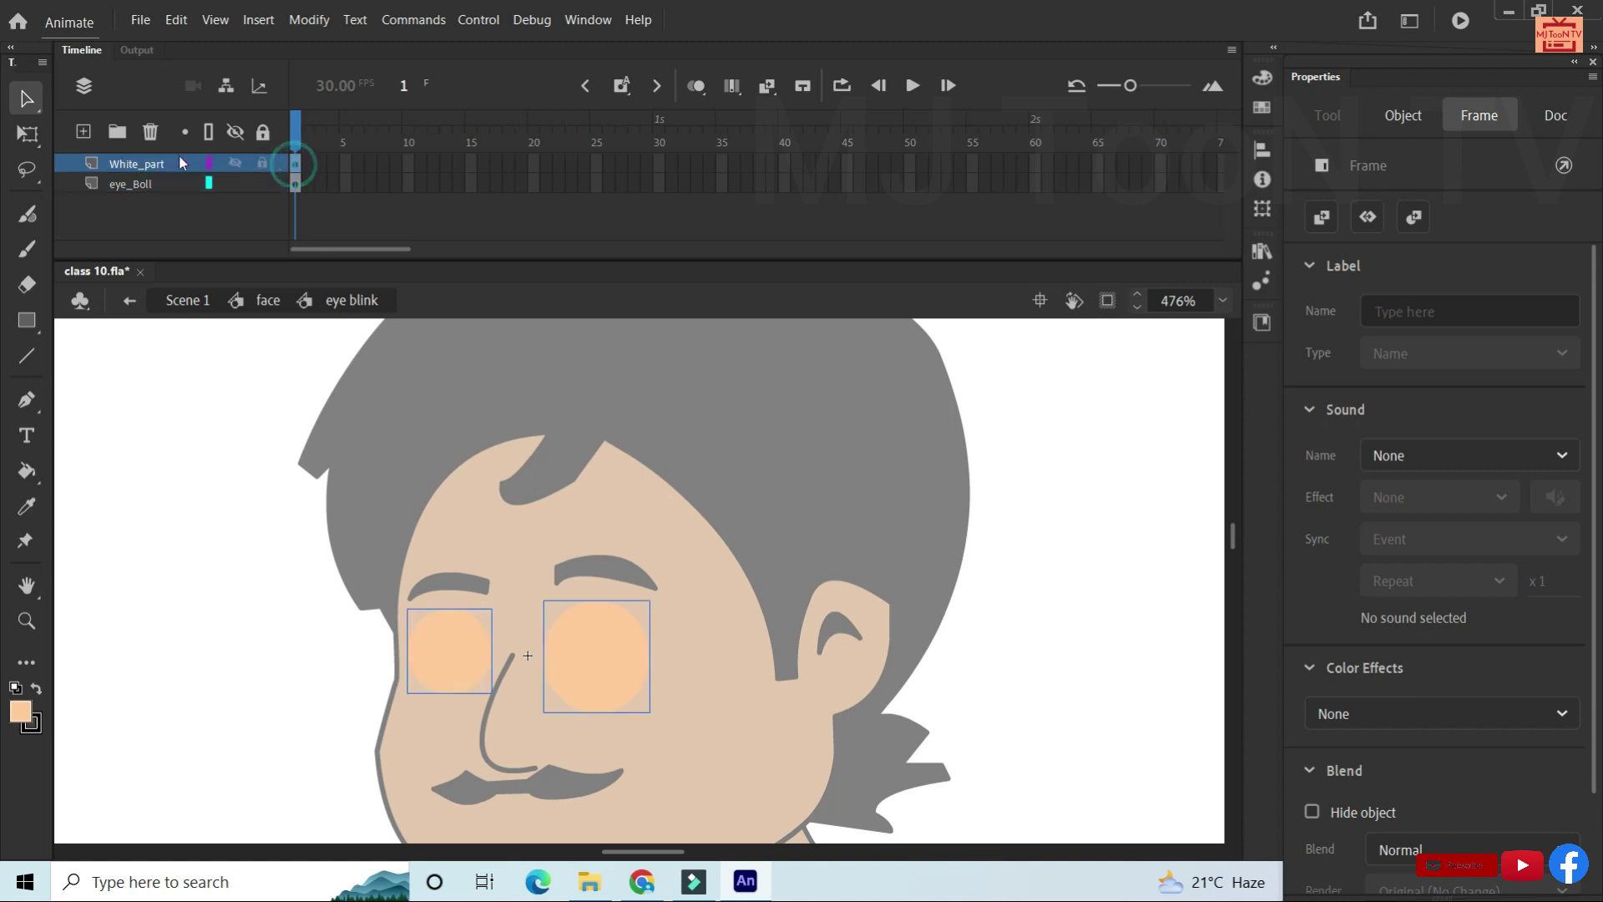
Add a new top layer named 'mask_idn' above White_part.
{"action": "left_click", "coordinate": [82, 132]}
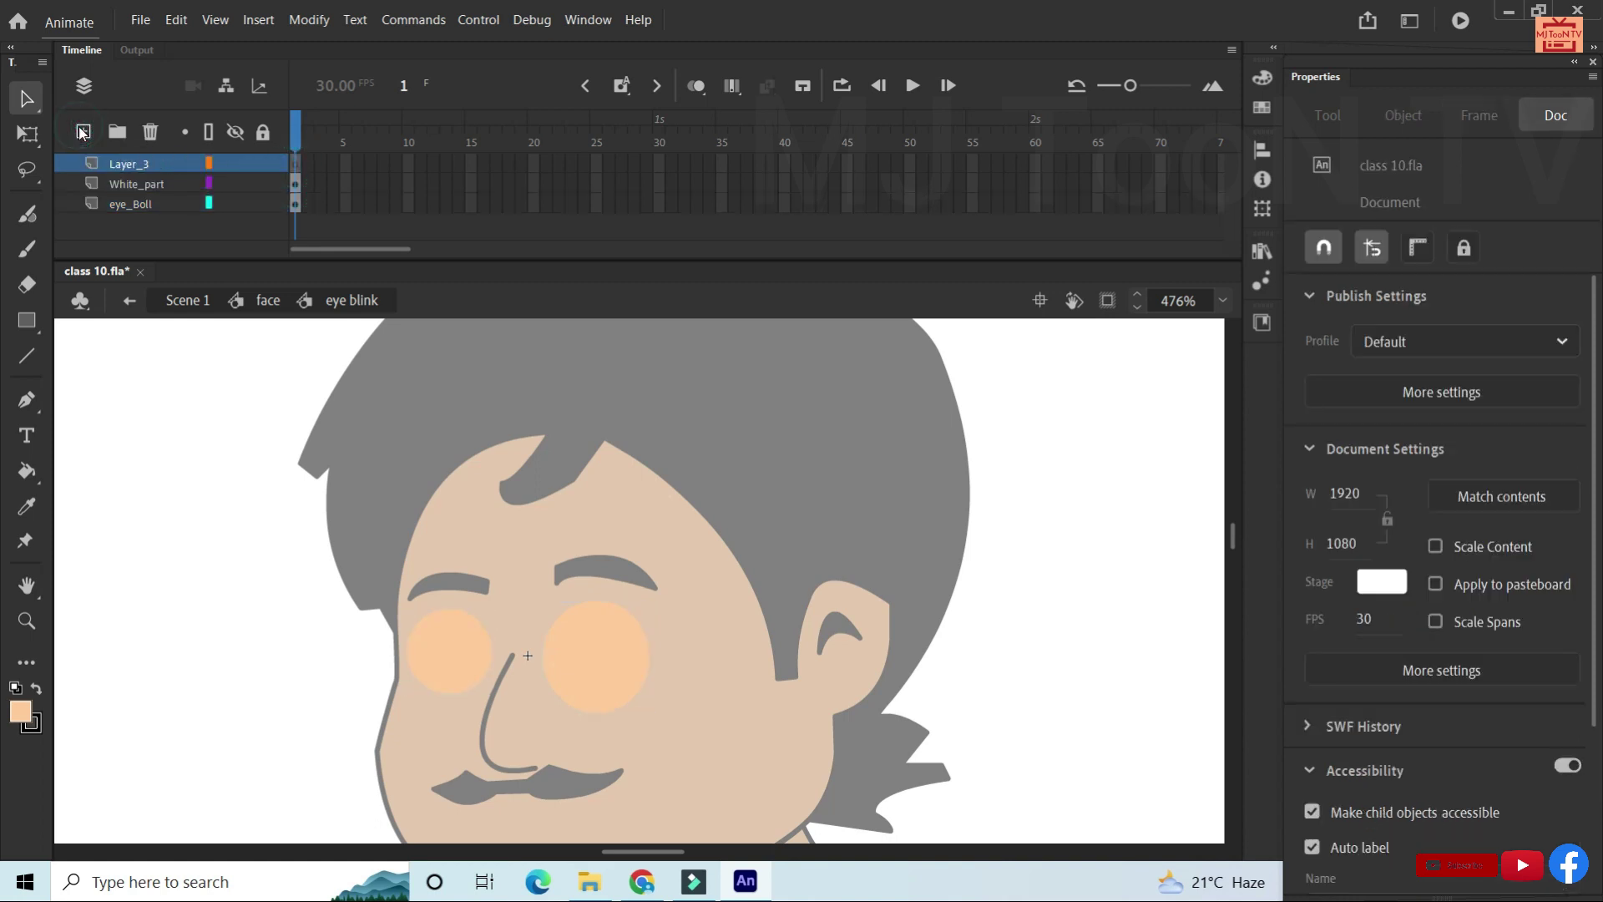
{"action": "key", "text": "ctrl+z"}
{"action": "key", "text": "q"}
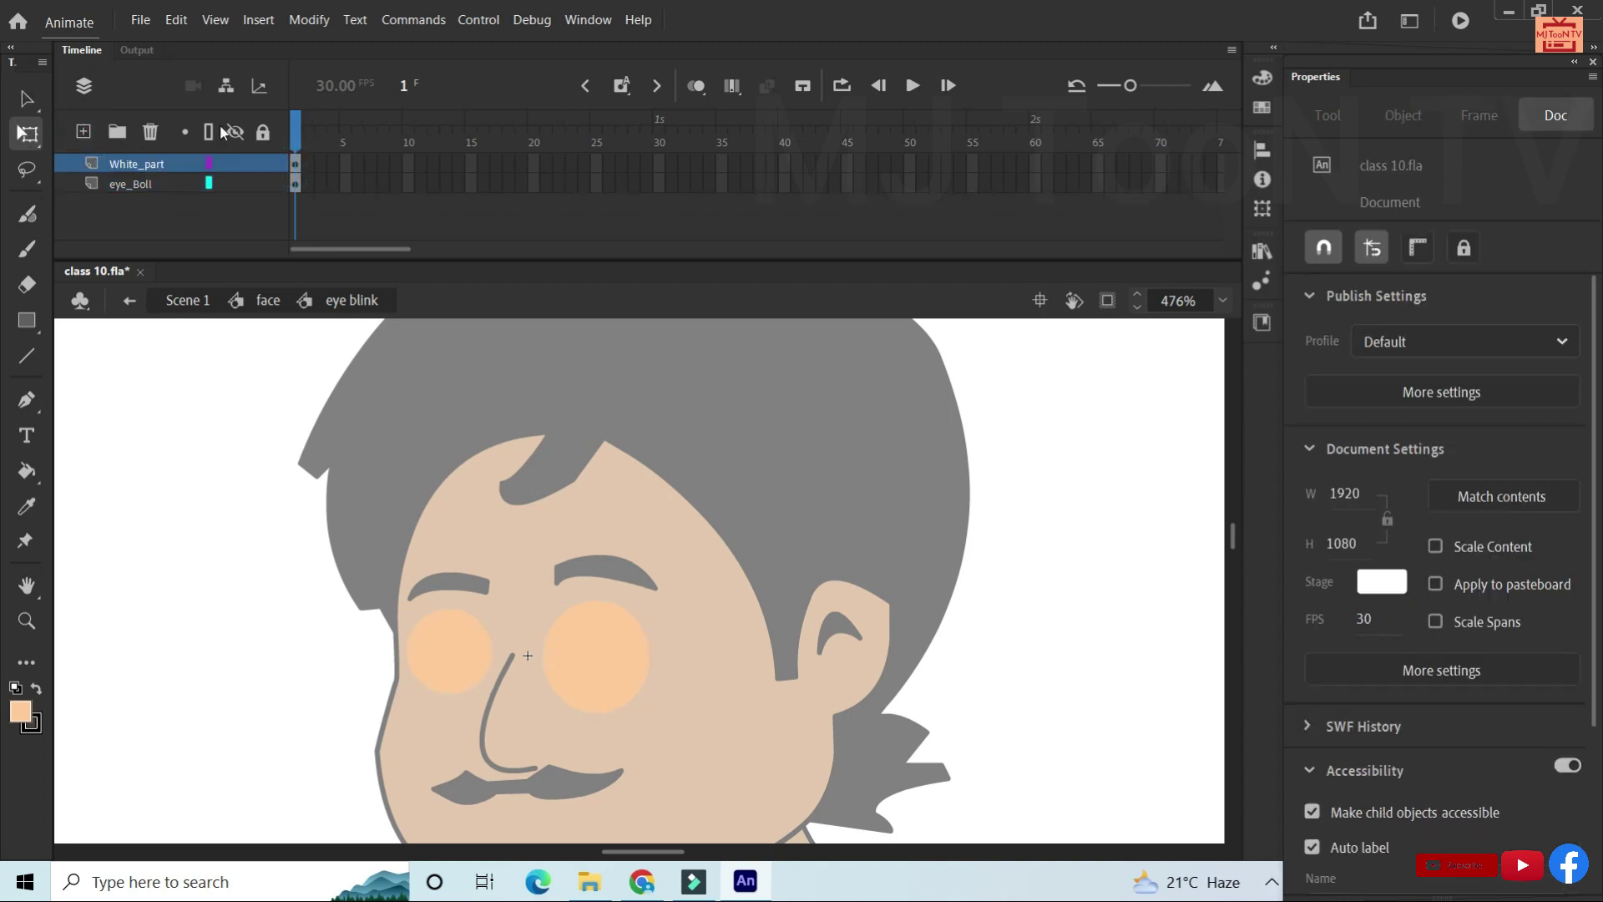
{"action": "left_click", "coordinate": [82, 132]}
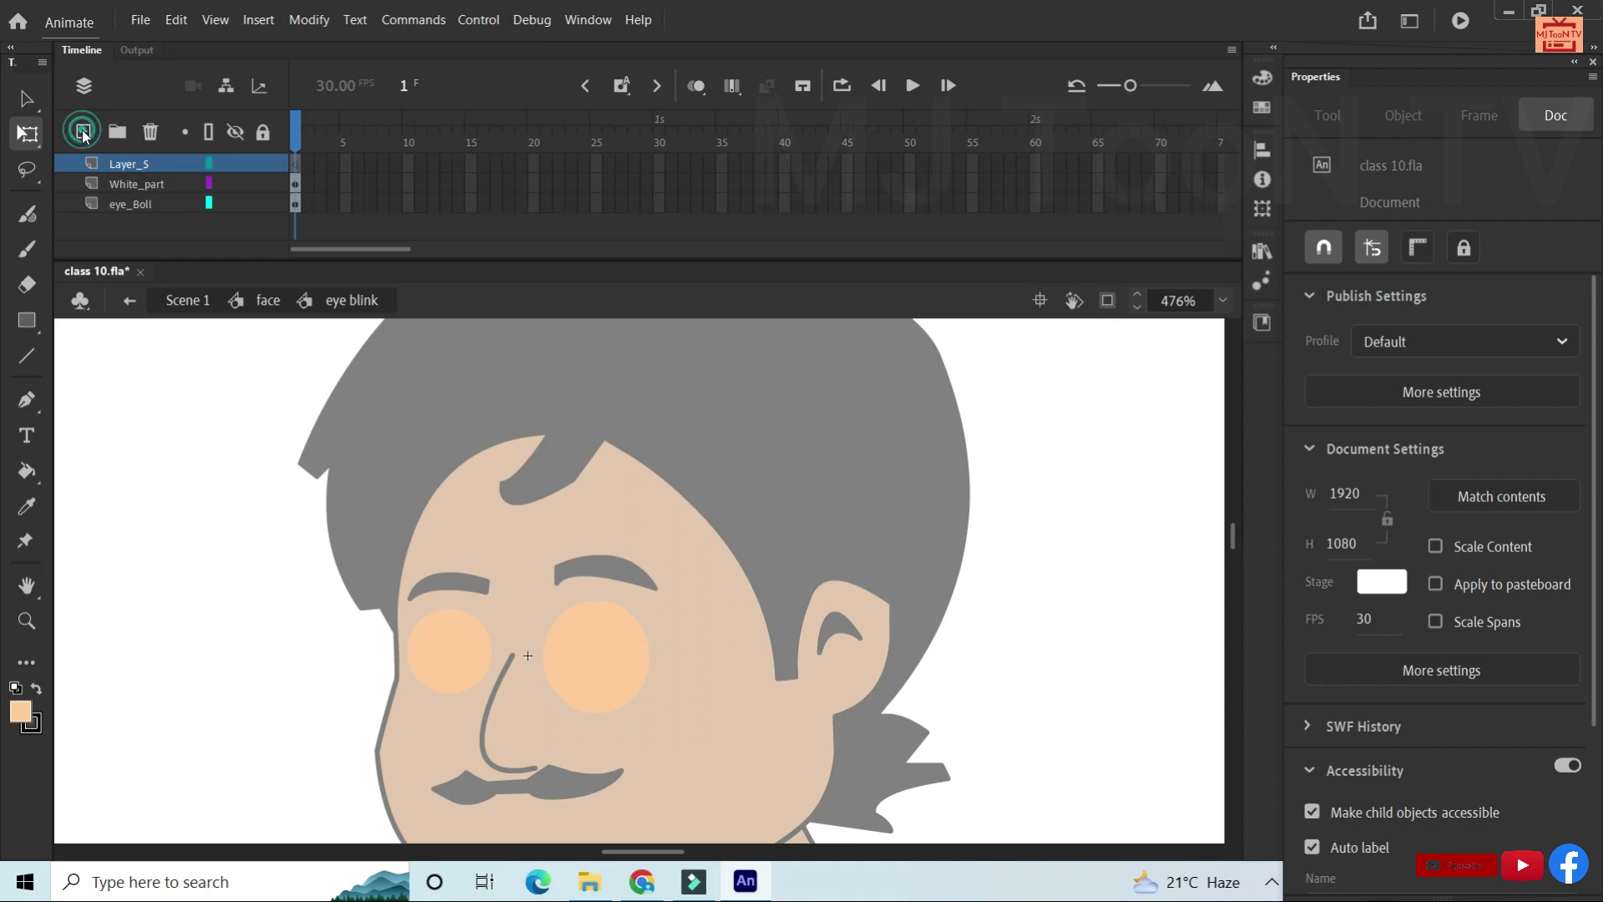
{"action": "double_click", "coordinate": [137, 163]}
{"action": "type", "text": "mask_idn"}
{"action": "key", "text": "Return"}
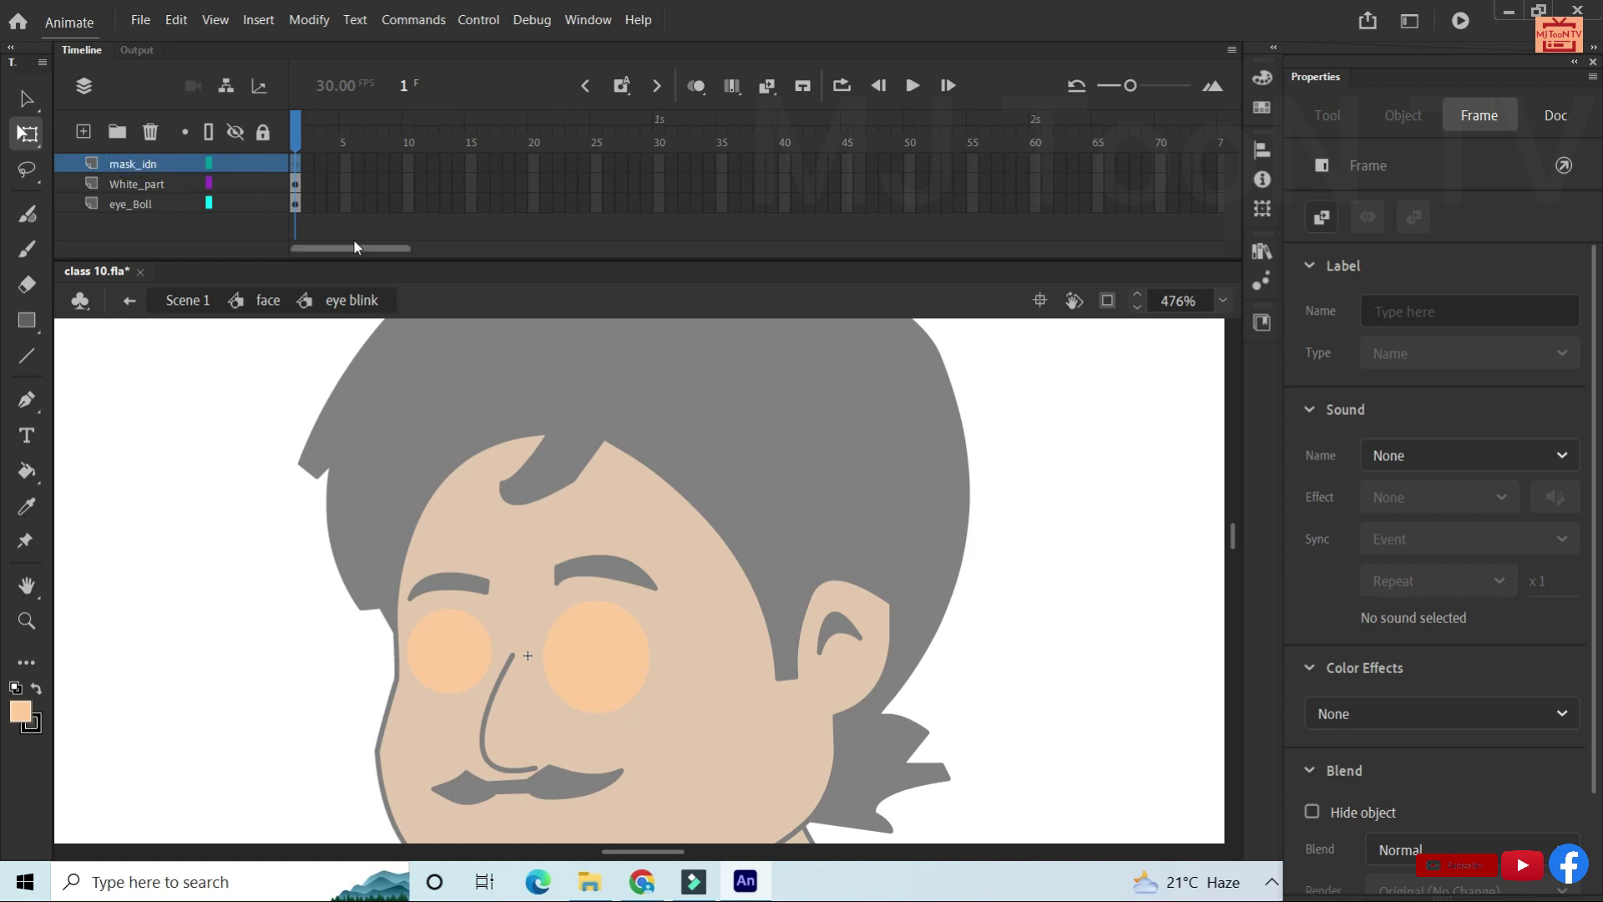
Draw a peach rectangle across the eyebrows on frame 1 of mask_idn.
{"action": "left_click", "coordinate": [296, 170]}
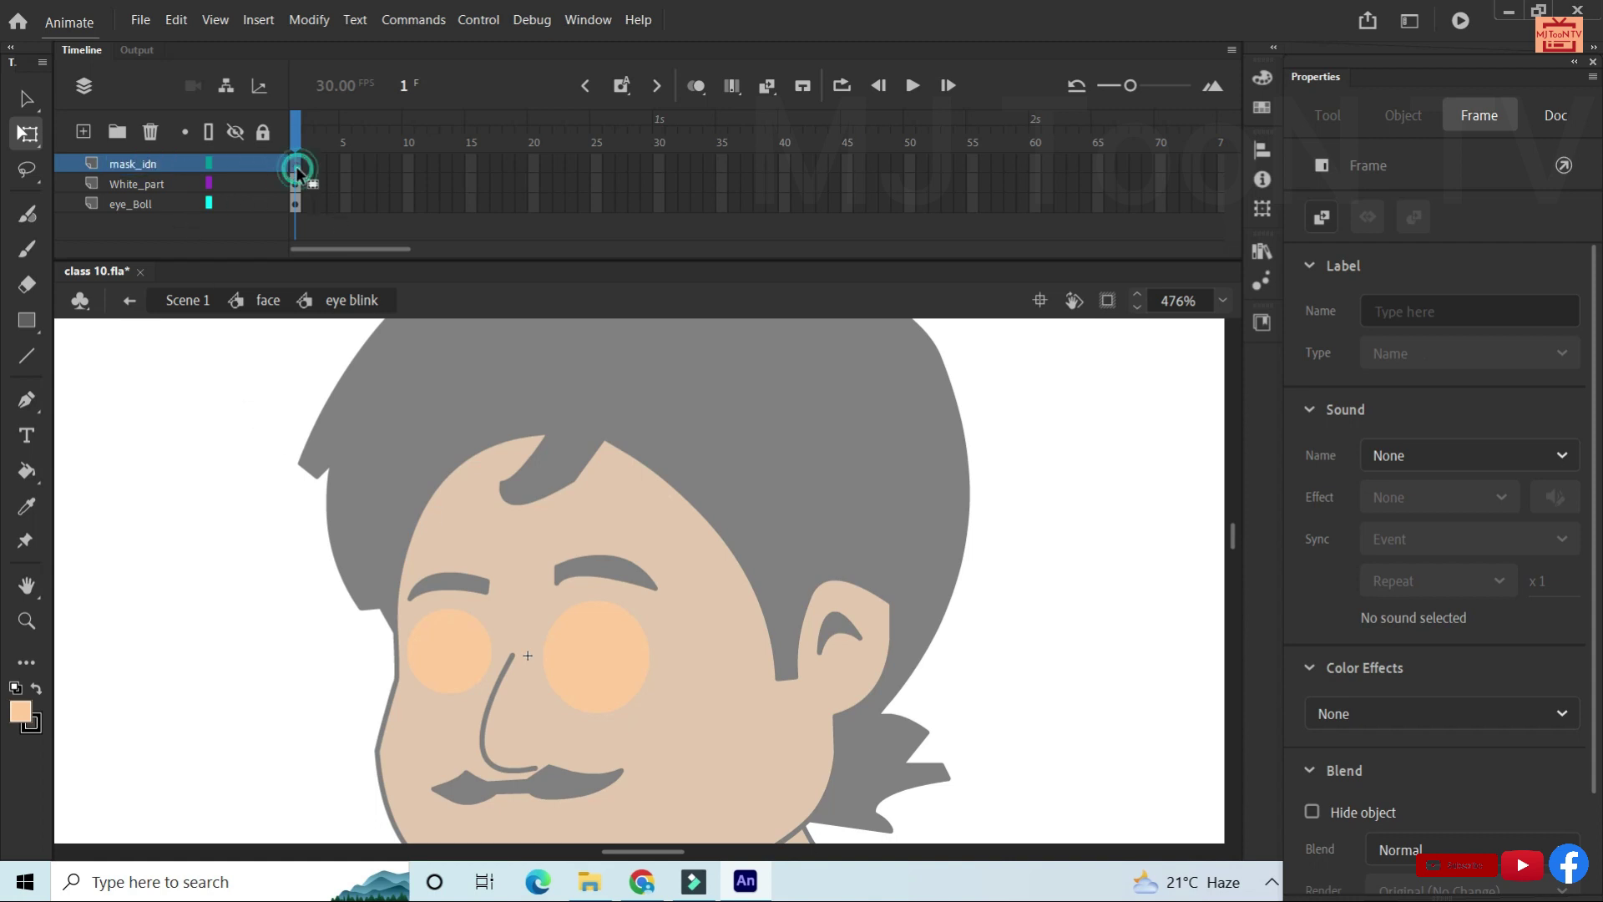
{"action": "left_click", "coordinate": [27, 322]}
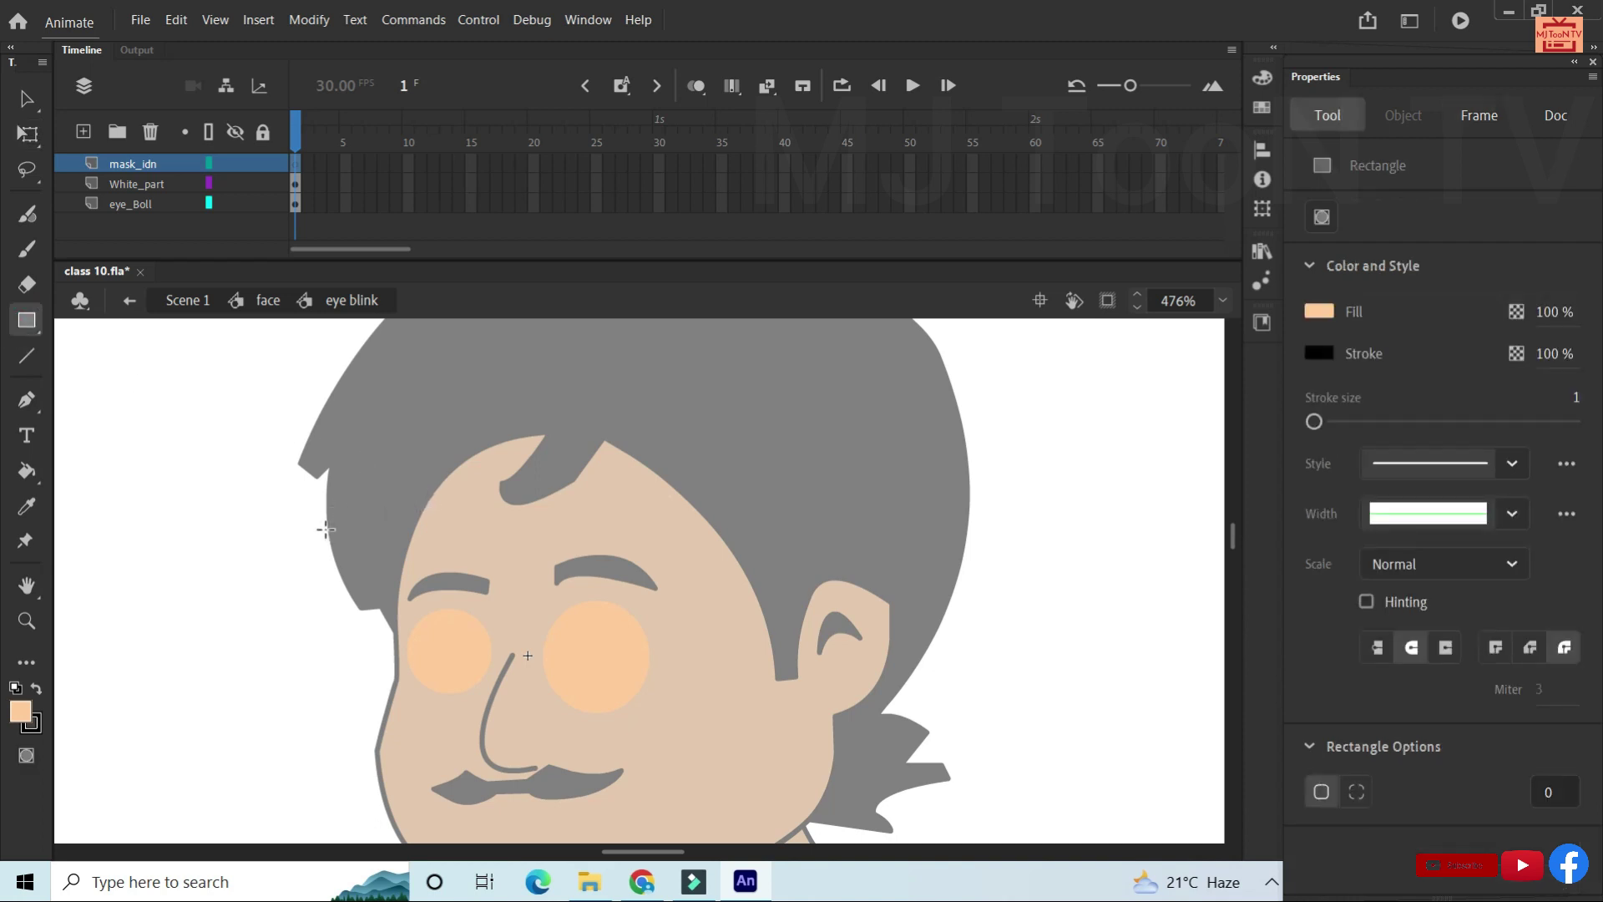
{"action": "mouse_move", "coordinate": [326, 532]}
{"action": "left_mouse_down"}
{"action": "mouse_move", "coordinate": [541, 576]}
{"action": "mouse_move", "coordinate": [708, 573]}
{"action": "left_mouse_up"}
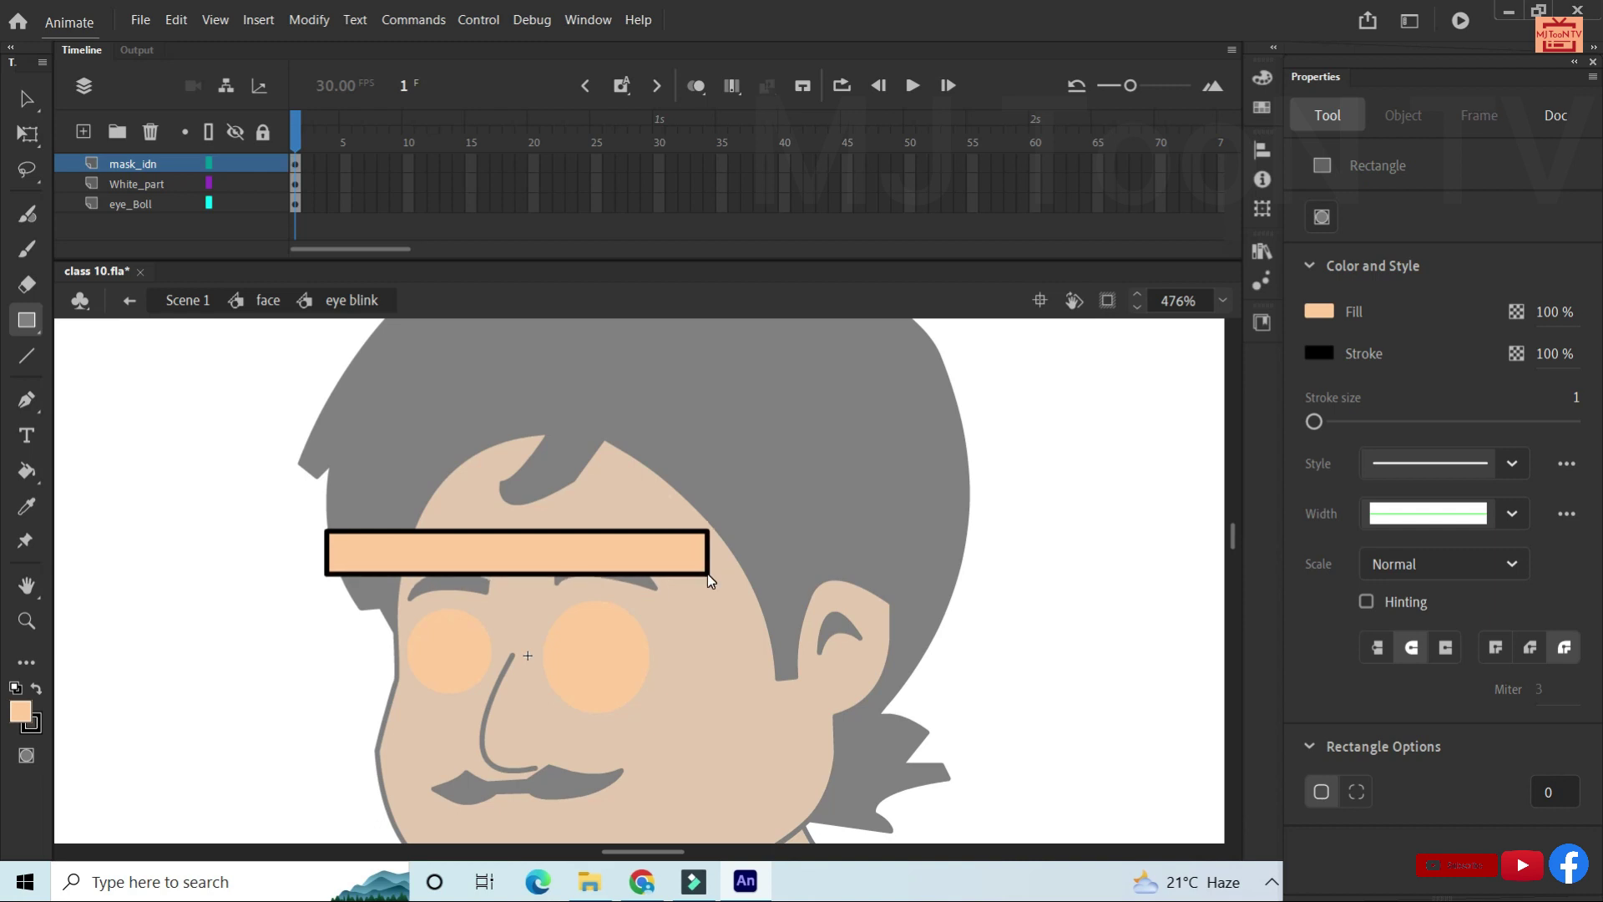
Convert the rectangle to graphic symbol 'maskingg' and move its pivot to the top edge.
{"action": "key", "text": "v"}
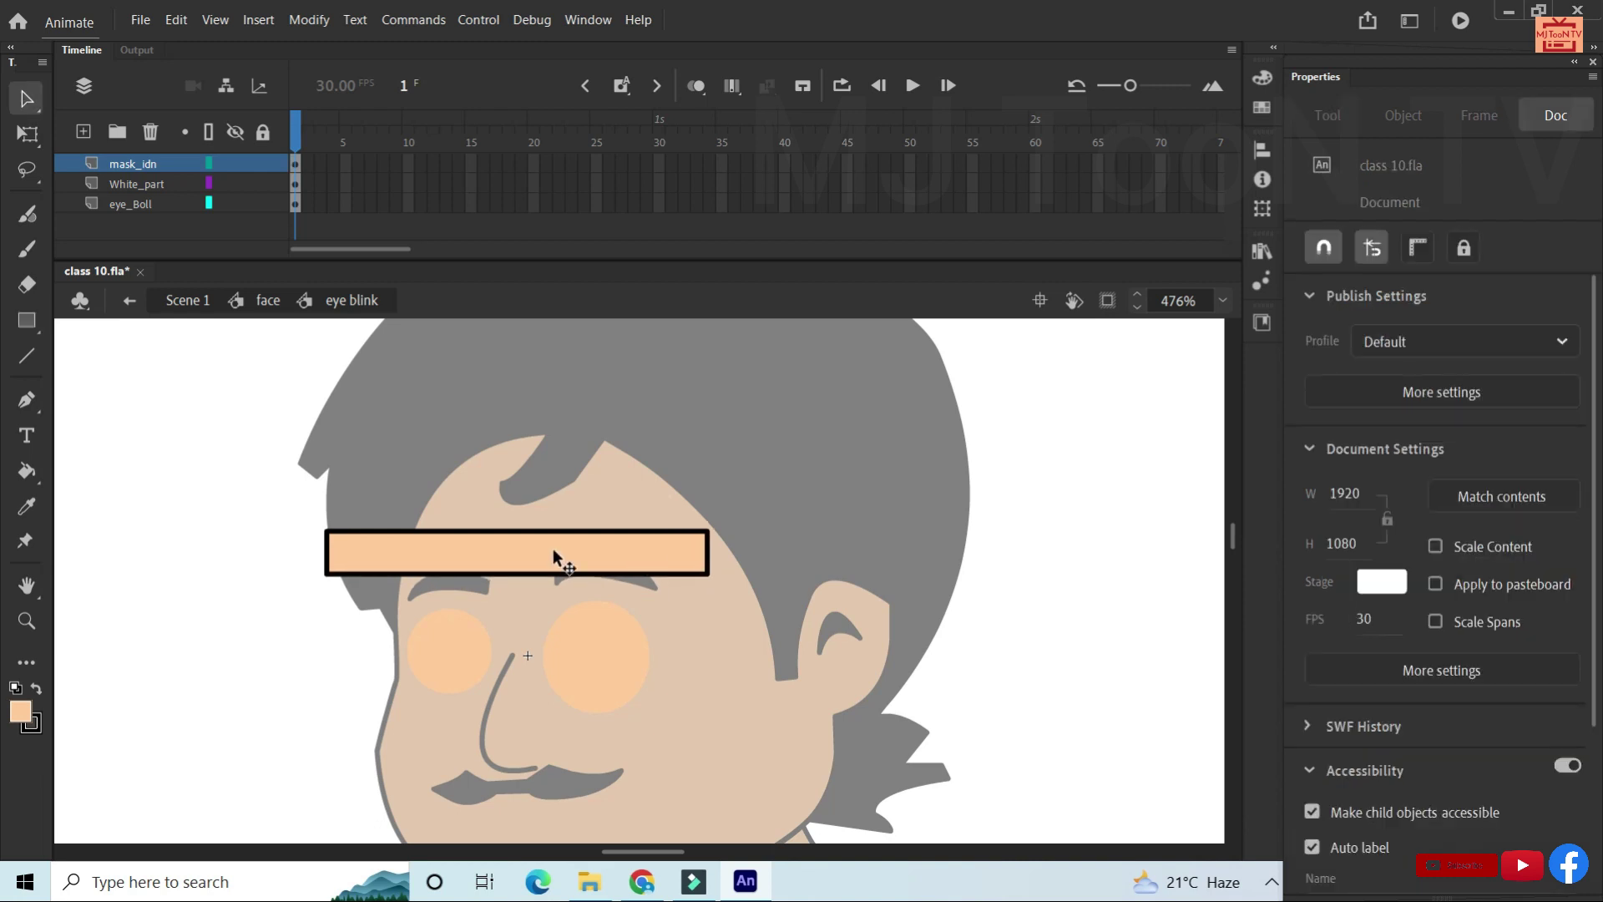
{"action": "left_click", "coordinate": [554, 550]}
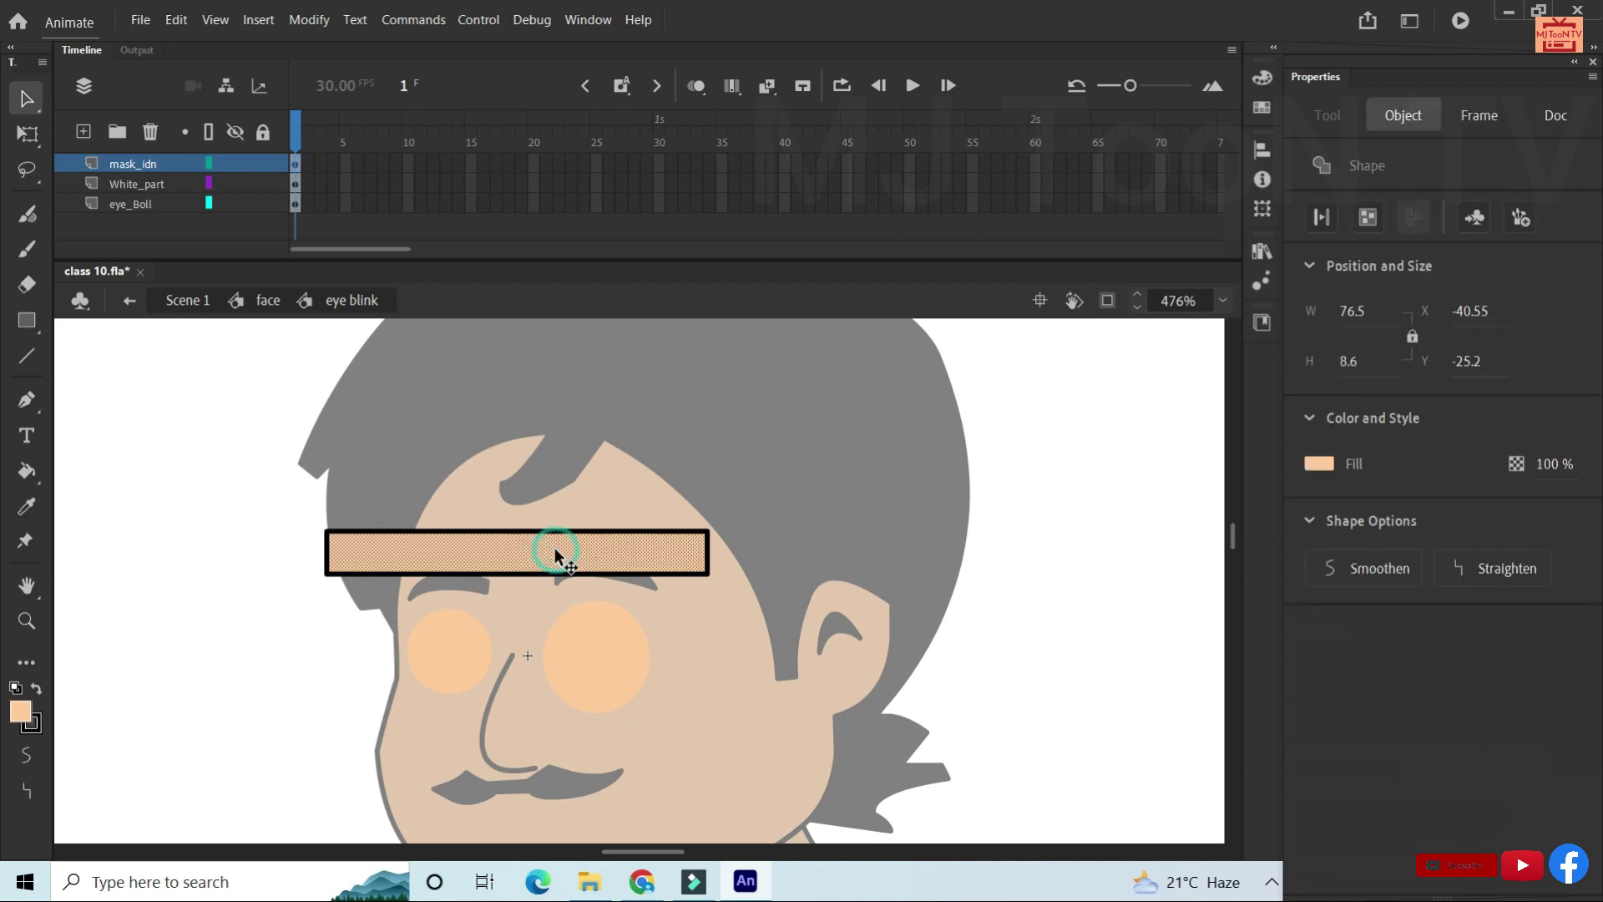
{"action": "key", "text": "F8"}
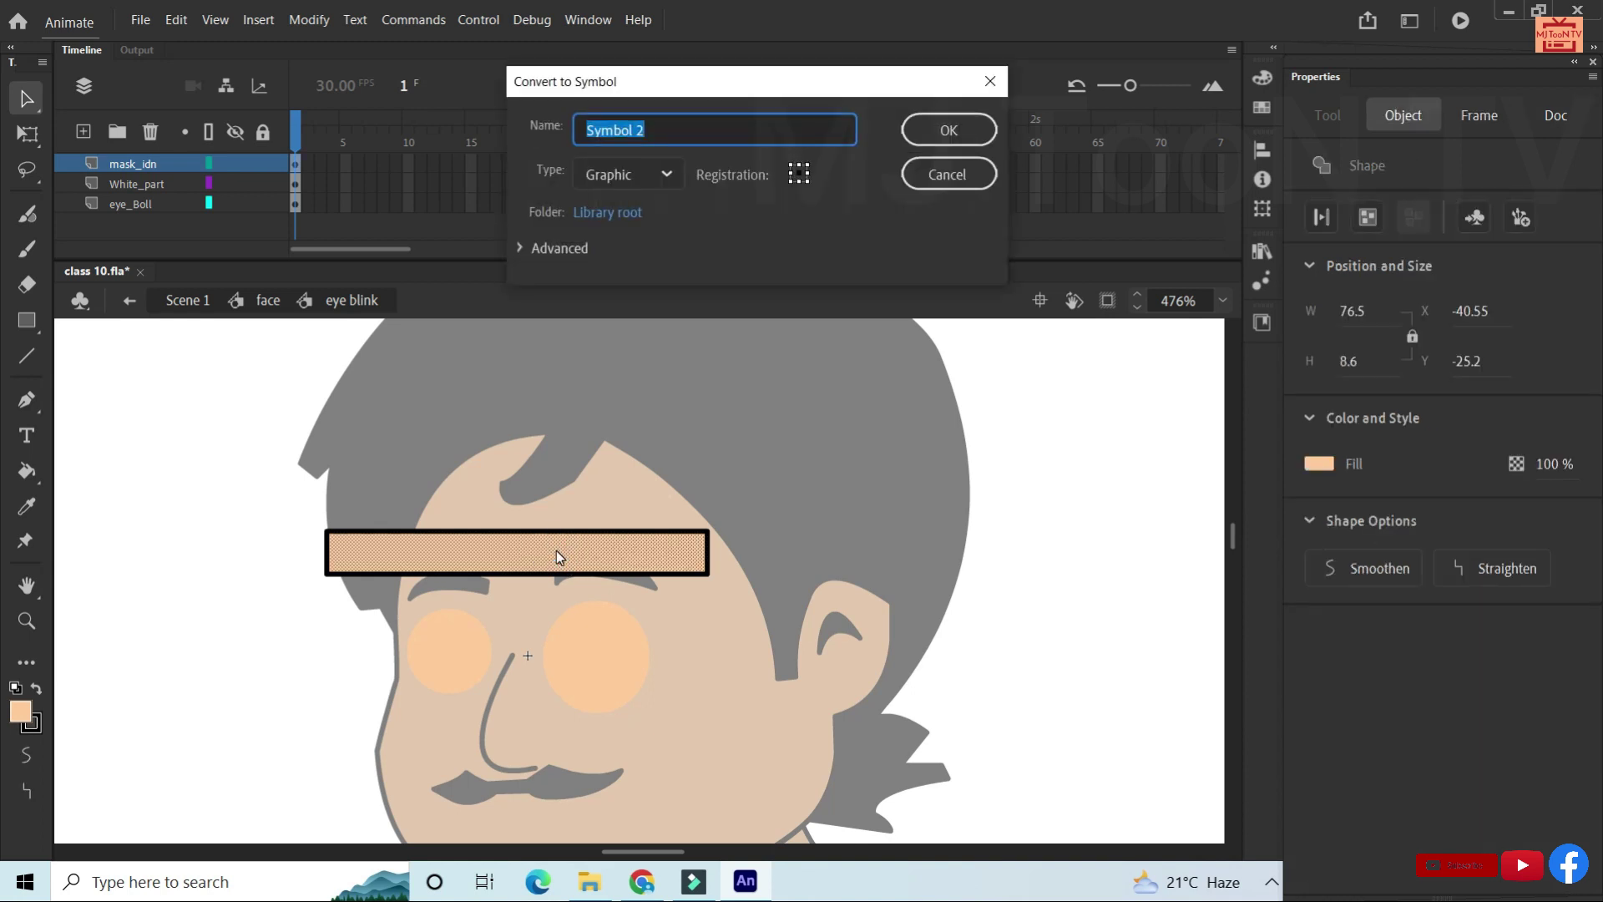
{"action": "key", "text": "BackSpace"}
{"action": "type", "text": "maski"}
{"action": "type", "text": "ngg"}
{"action": "key", "text": "Return"}
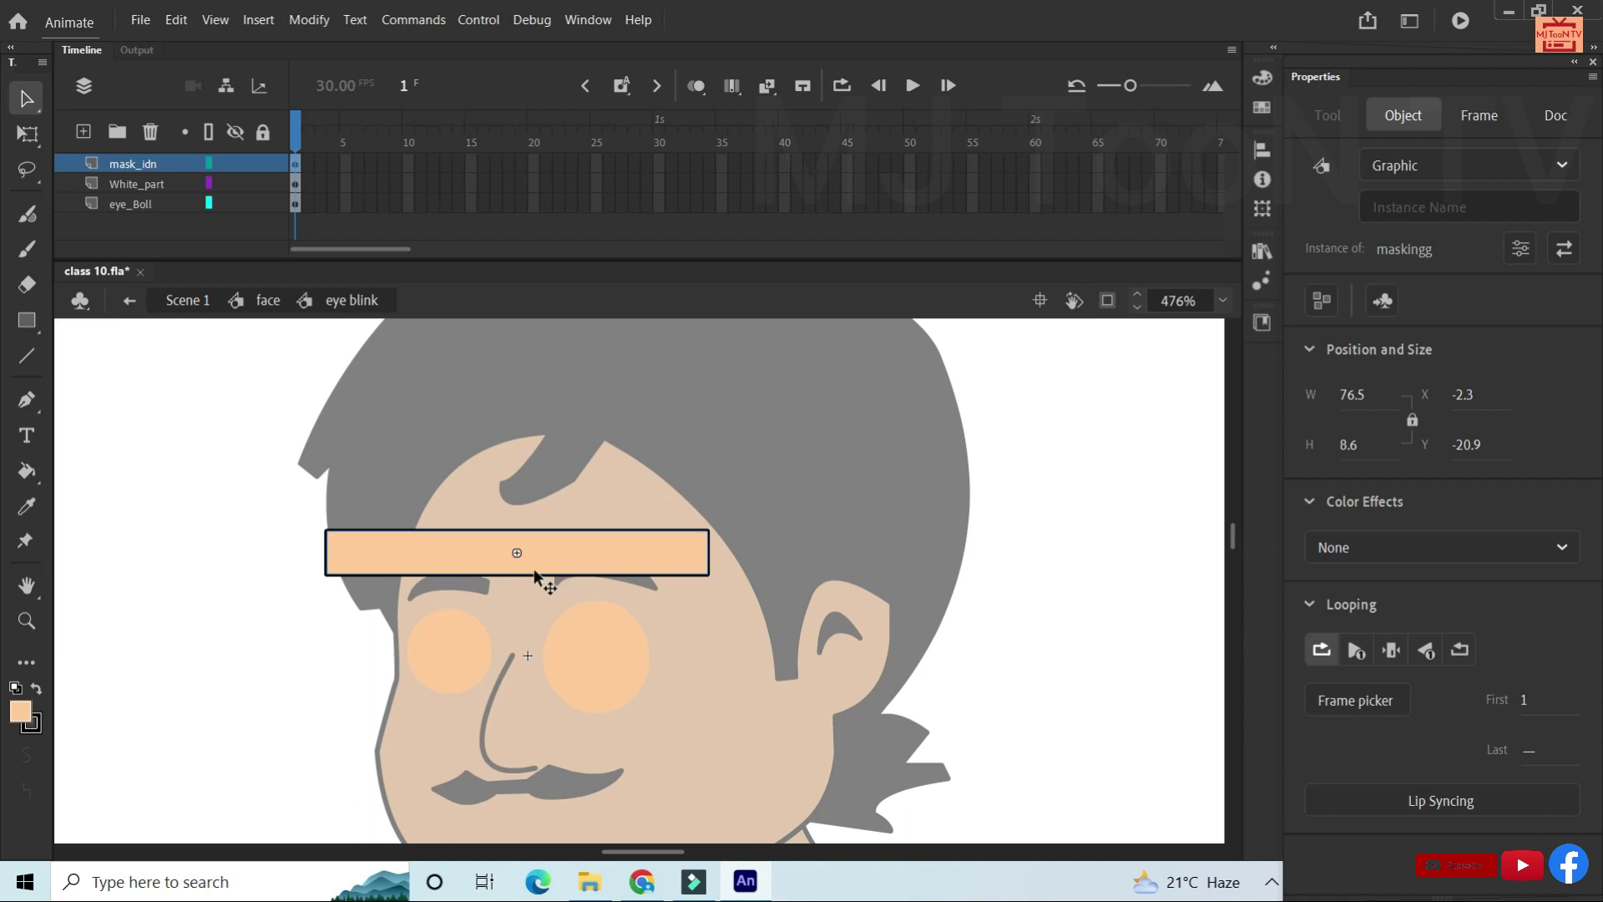
{"action": "left_click", "coordinate": [30, 135]}
{"action": "left_click_drag", "start_coordinate": [516, 553], "coordinate": [517, 531]}
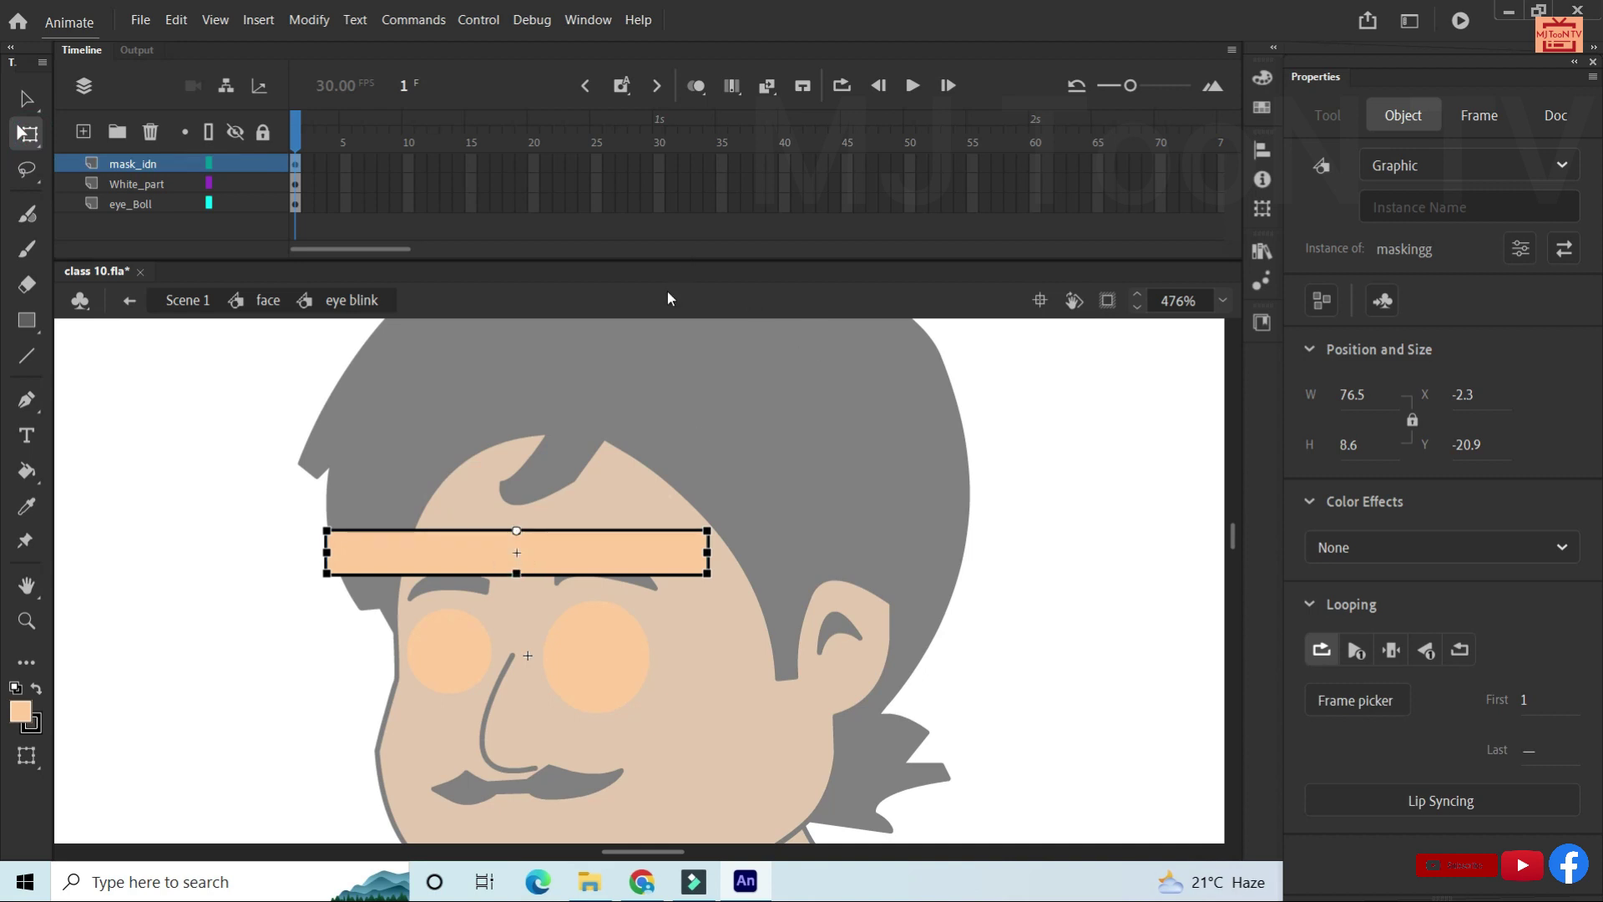
Insert keyframes at frames 30 and 15 on the mask_idn layer.
{"action": "key", "text": "v"}
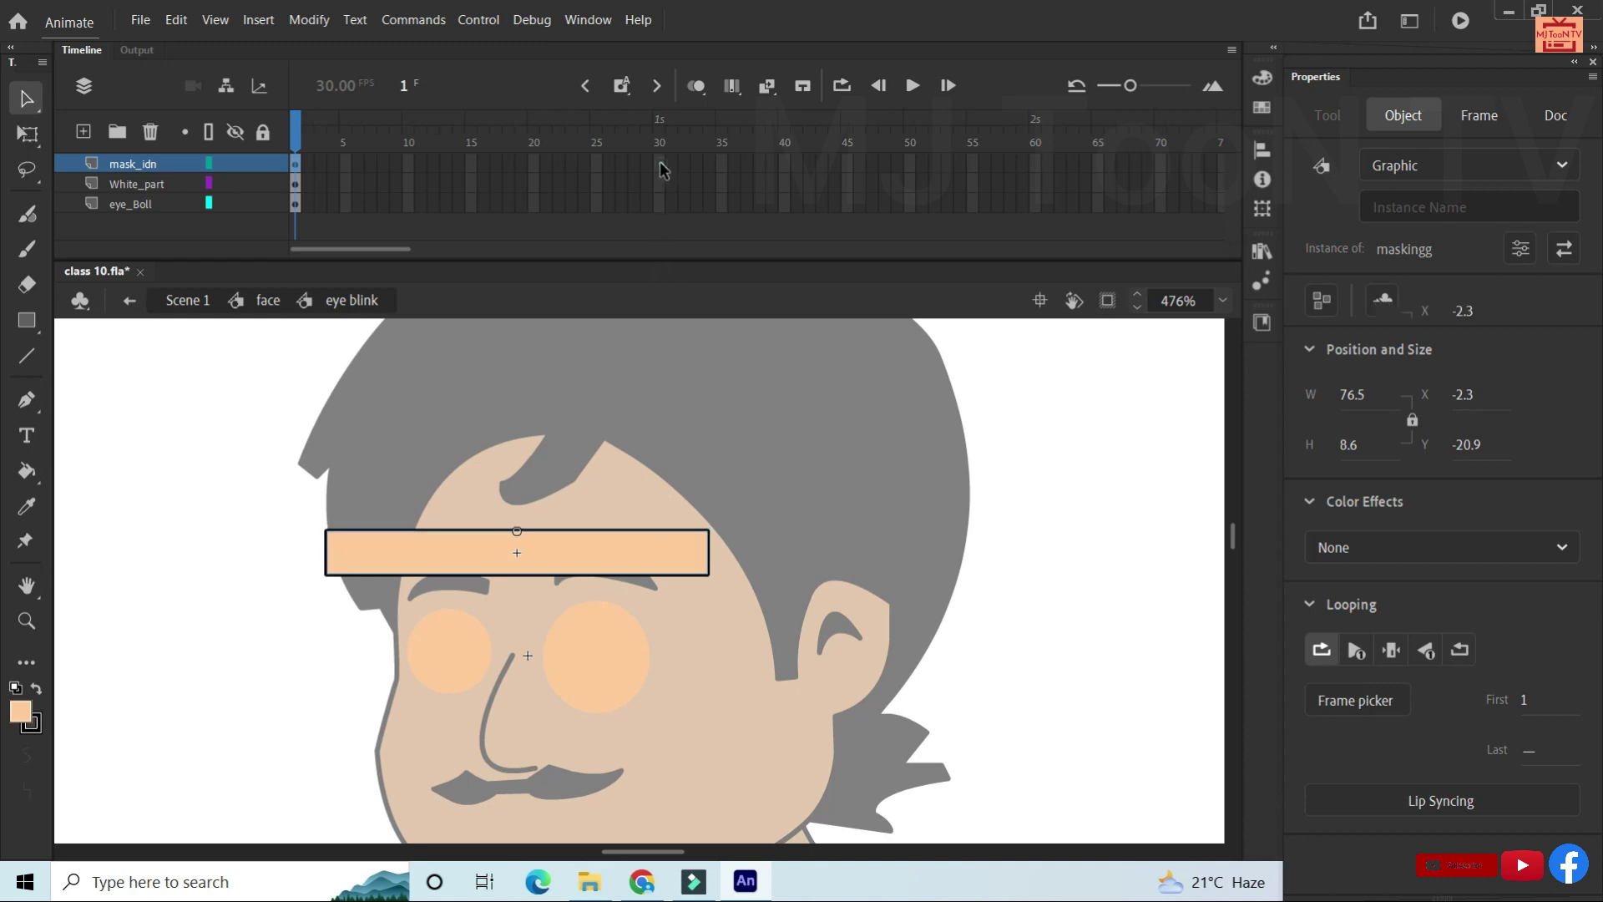
{"action": "left_click", "coordinate": [659, 163]}
{"action": "key", "text": "F6"}
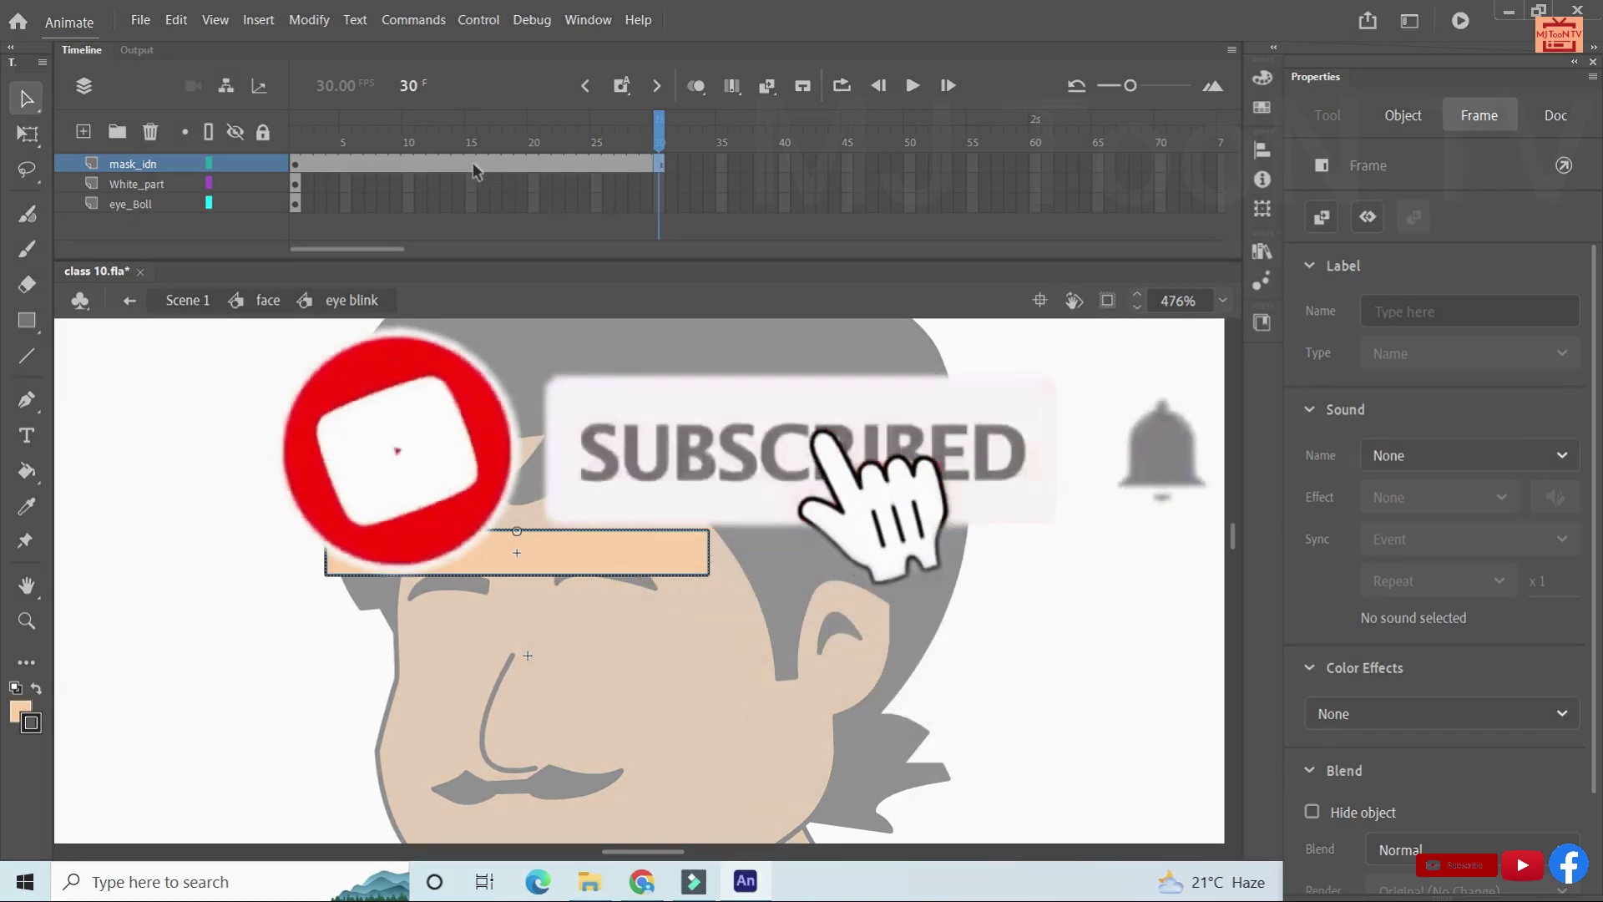
{"action": "left_click", "coordinate": [472, 164]}
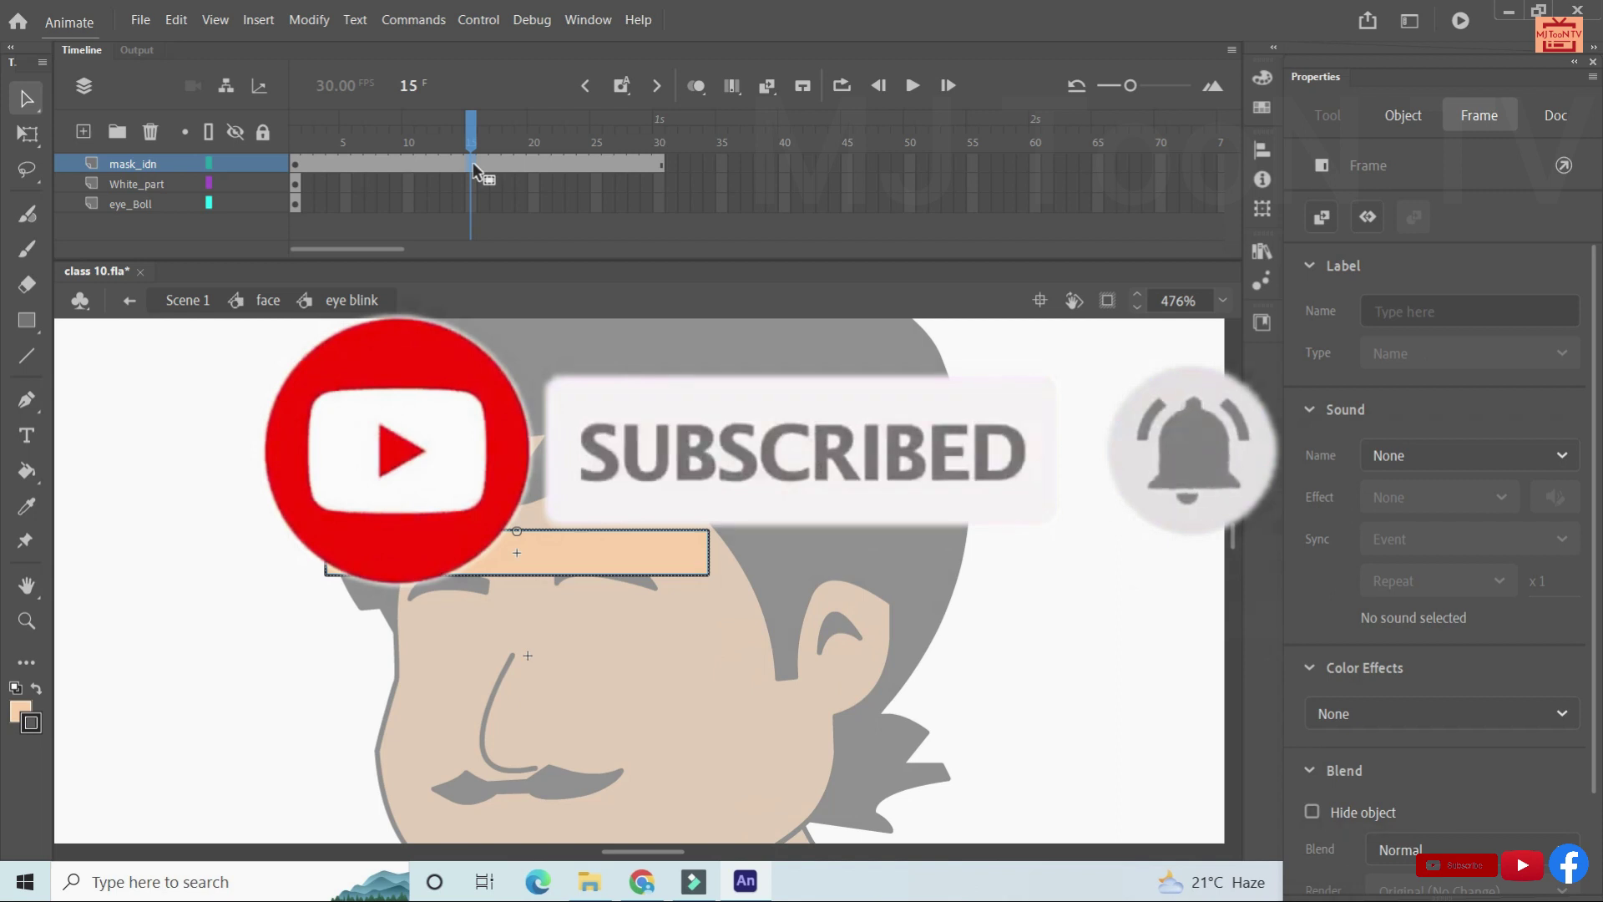
{"action": "key", "text": "F6"}
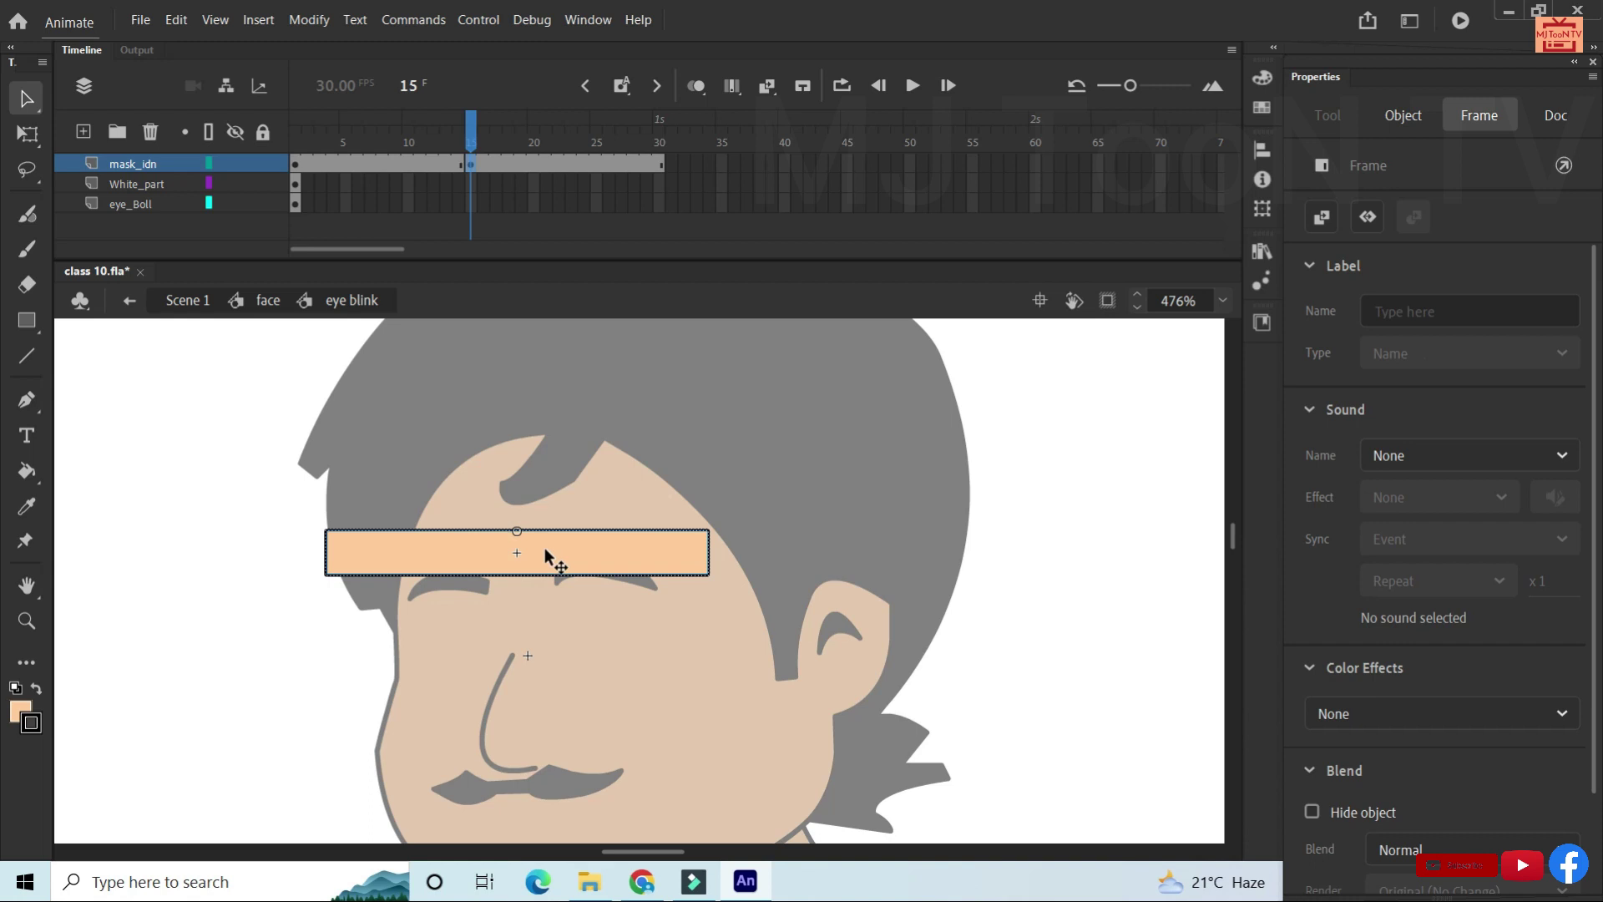
Select the rectangle for free transform and scrub frames 1, 15 and 30 to check it.
{"action": "left_click", "coordinate": [546, 552]}
{"action": "key", "text": "q"}
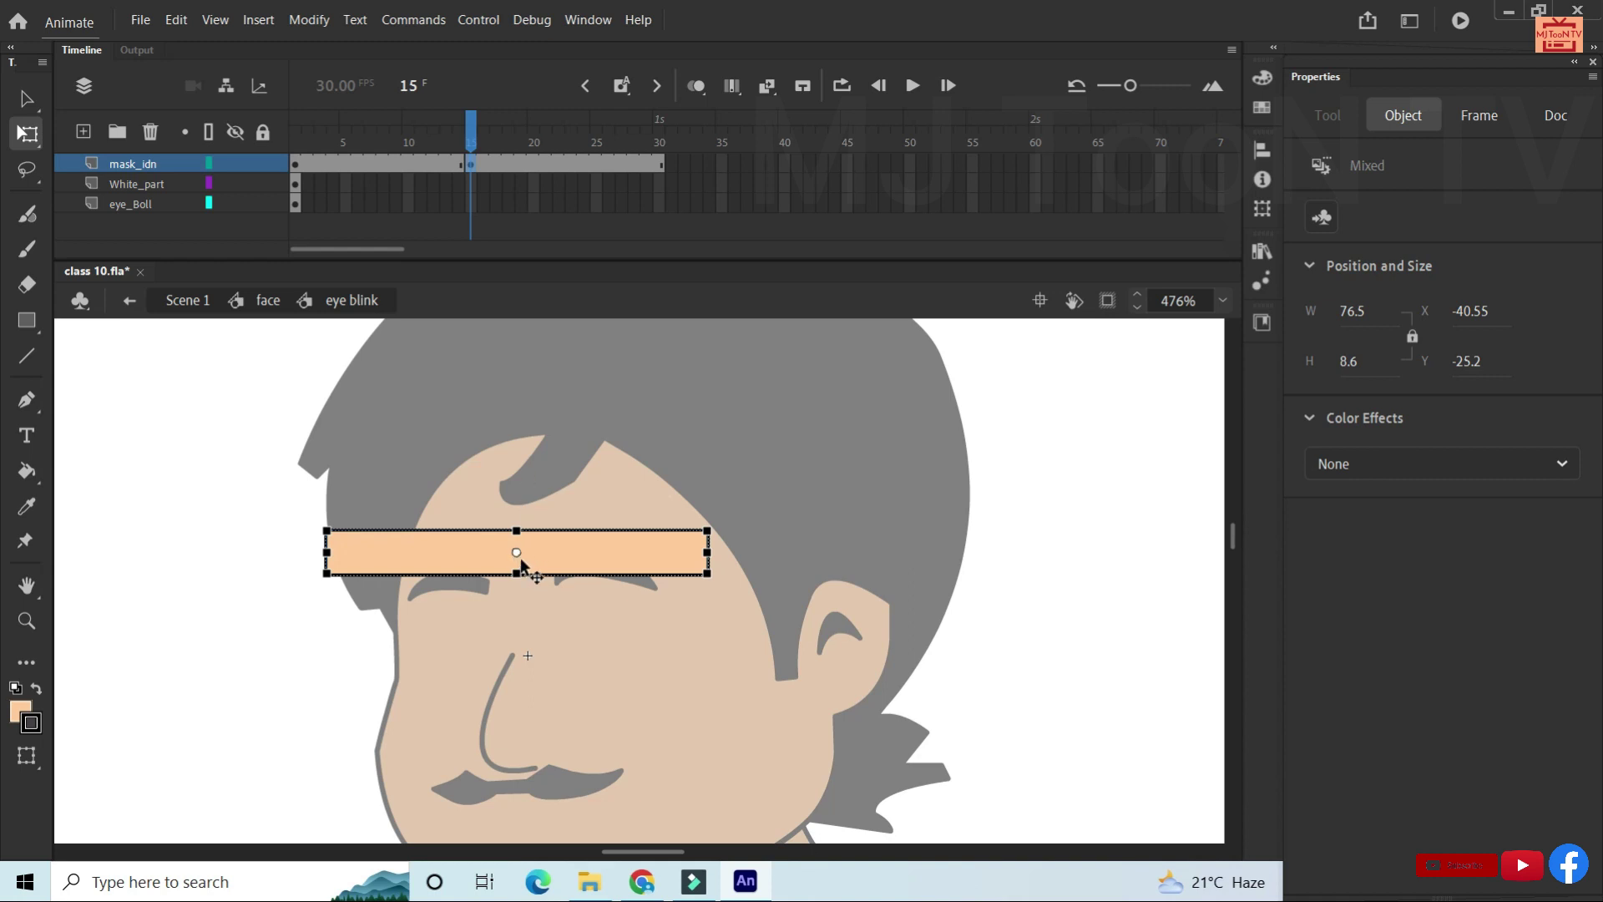
{"action": "left_click", "coordinate": [296, 165]}
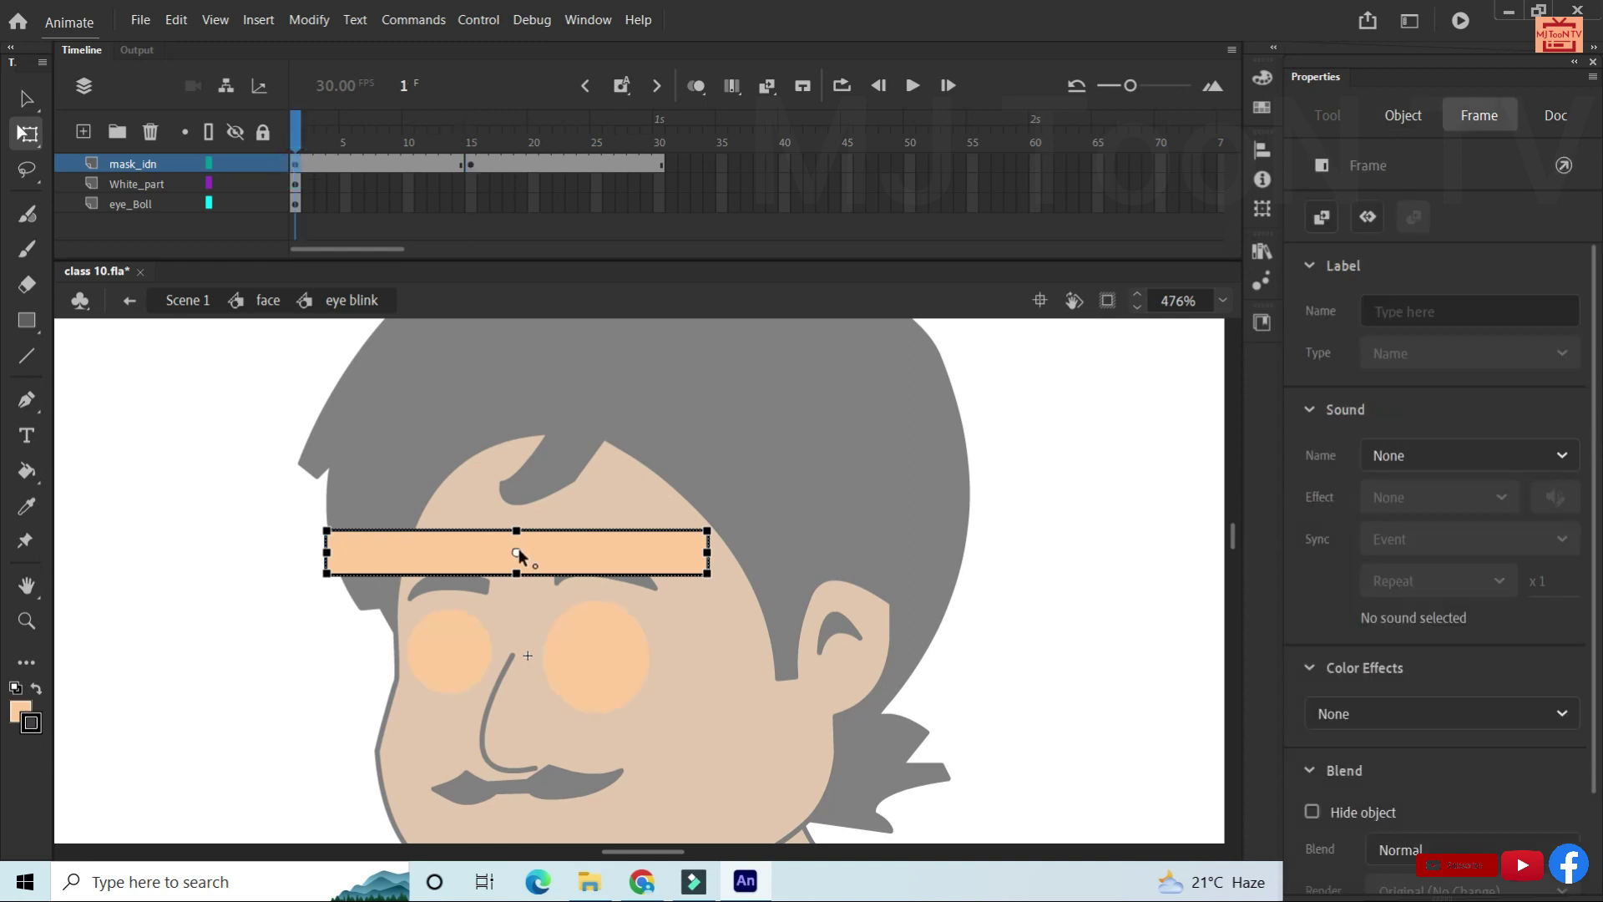
{"action": "left_click", "coordinate": [468, 165]}
{"action": "left_click", "coordinate": [296, 165]}
{"action": "left_click", "coordinate": [471, 165]}
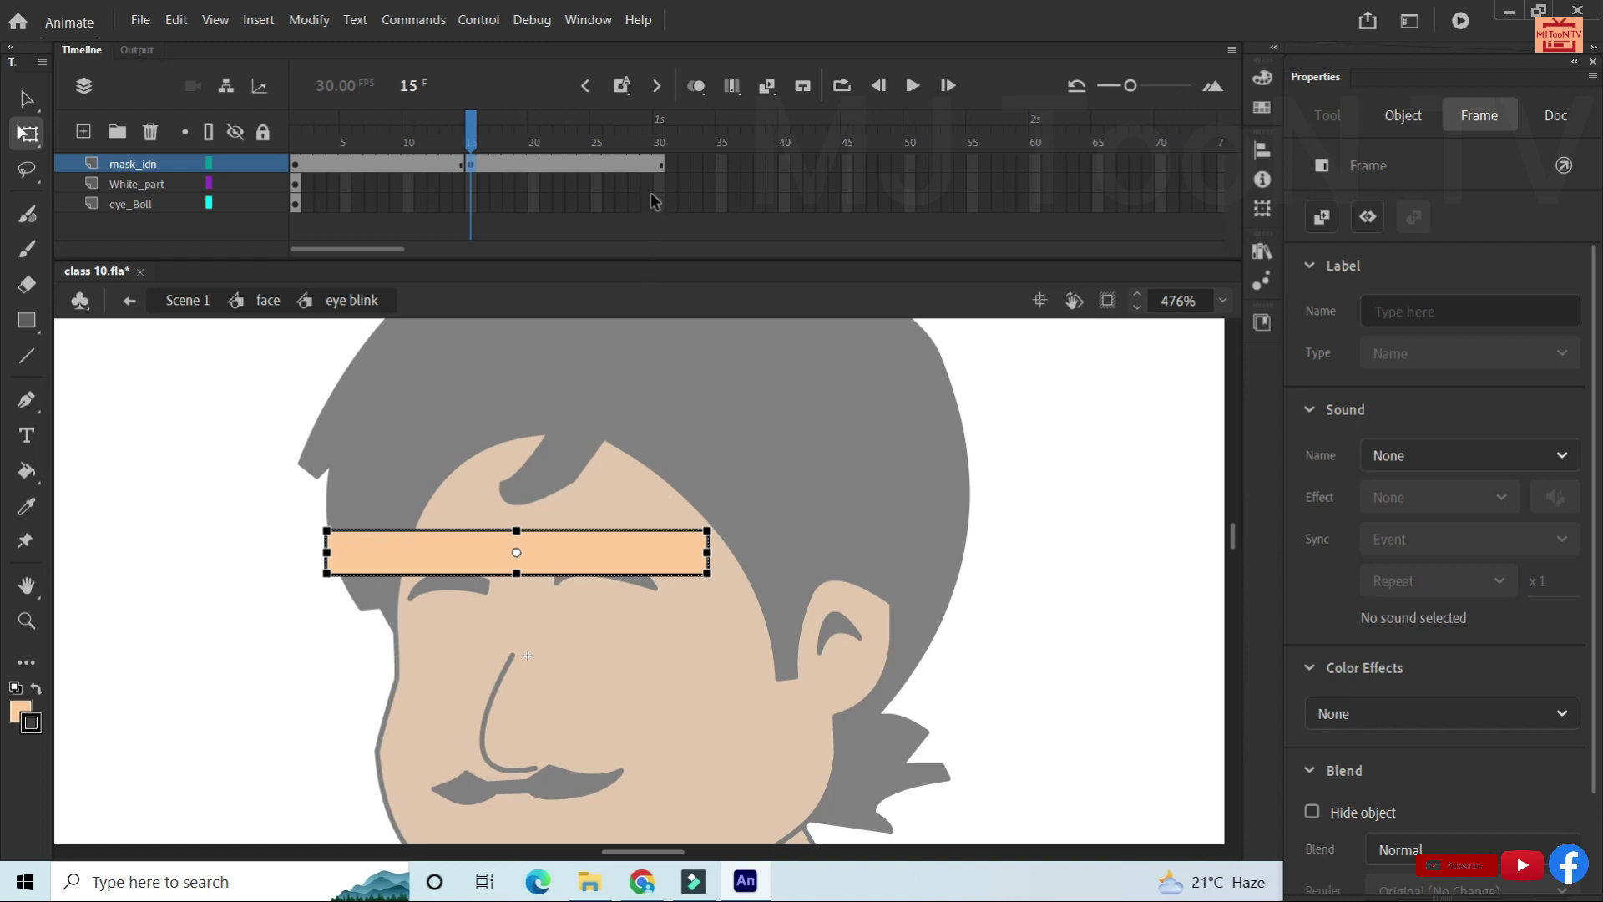
{"action": "left_click", "coordinate": [660, 167]}
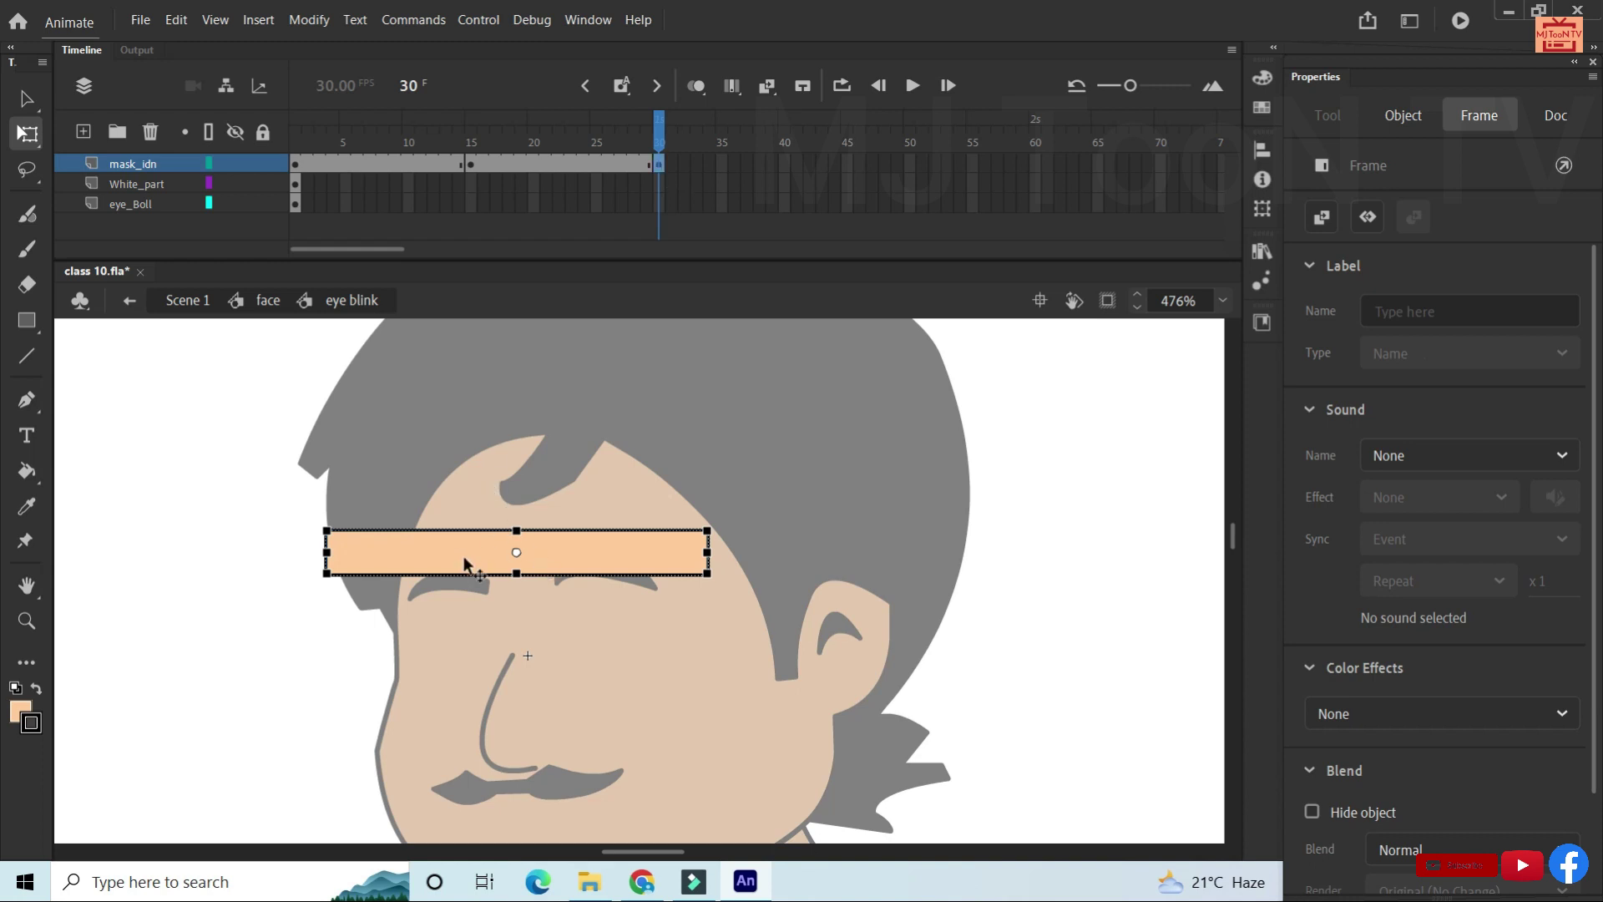
Pin the rectangle's pivot to its top edge on the frame 1 and frame 15 keyframes.
{"action": "left_click_drag", "start_coordinate": [516, 552], "coordinate": [517, 531]}
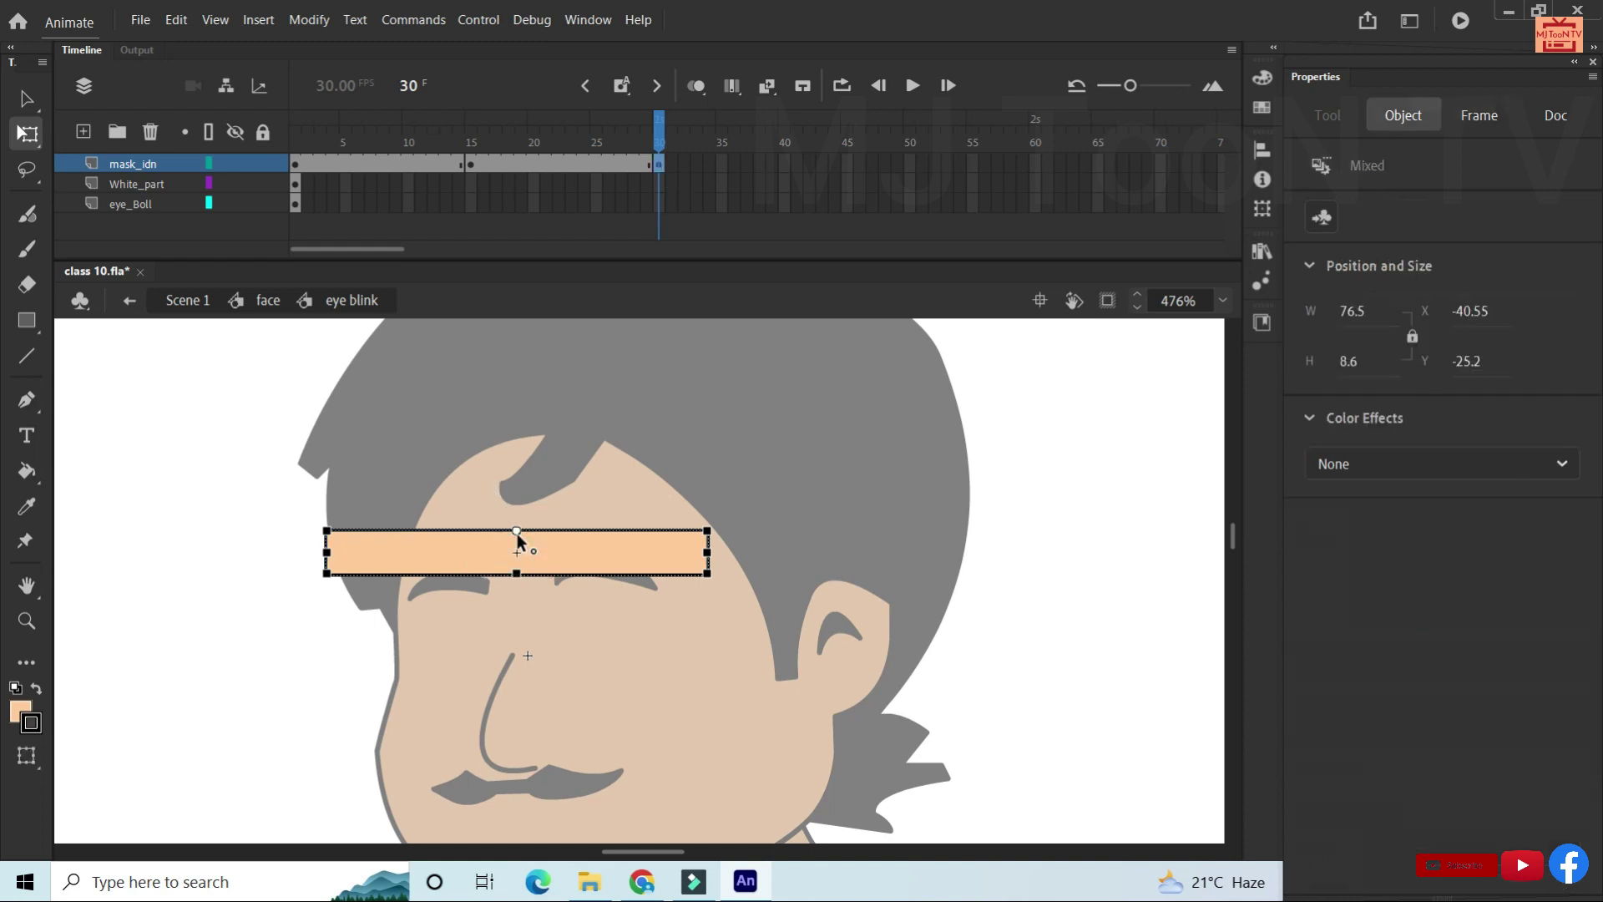
{"action": "left_click_drag", "start_coordinate": [517, 531], "coordinate": [517, 552]}
{"action": "left_click", "coordinate": [517, 552]}
{"action": "left_click_drag", "start_coordinate": [517, 552], "coordinate": [517, 531]}
{"action": "left_click", "coordinate": [470, 165]}
{"action": "left_click", "coordinate": [295, 164]}
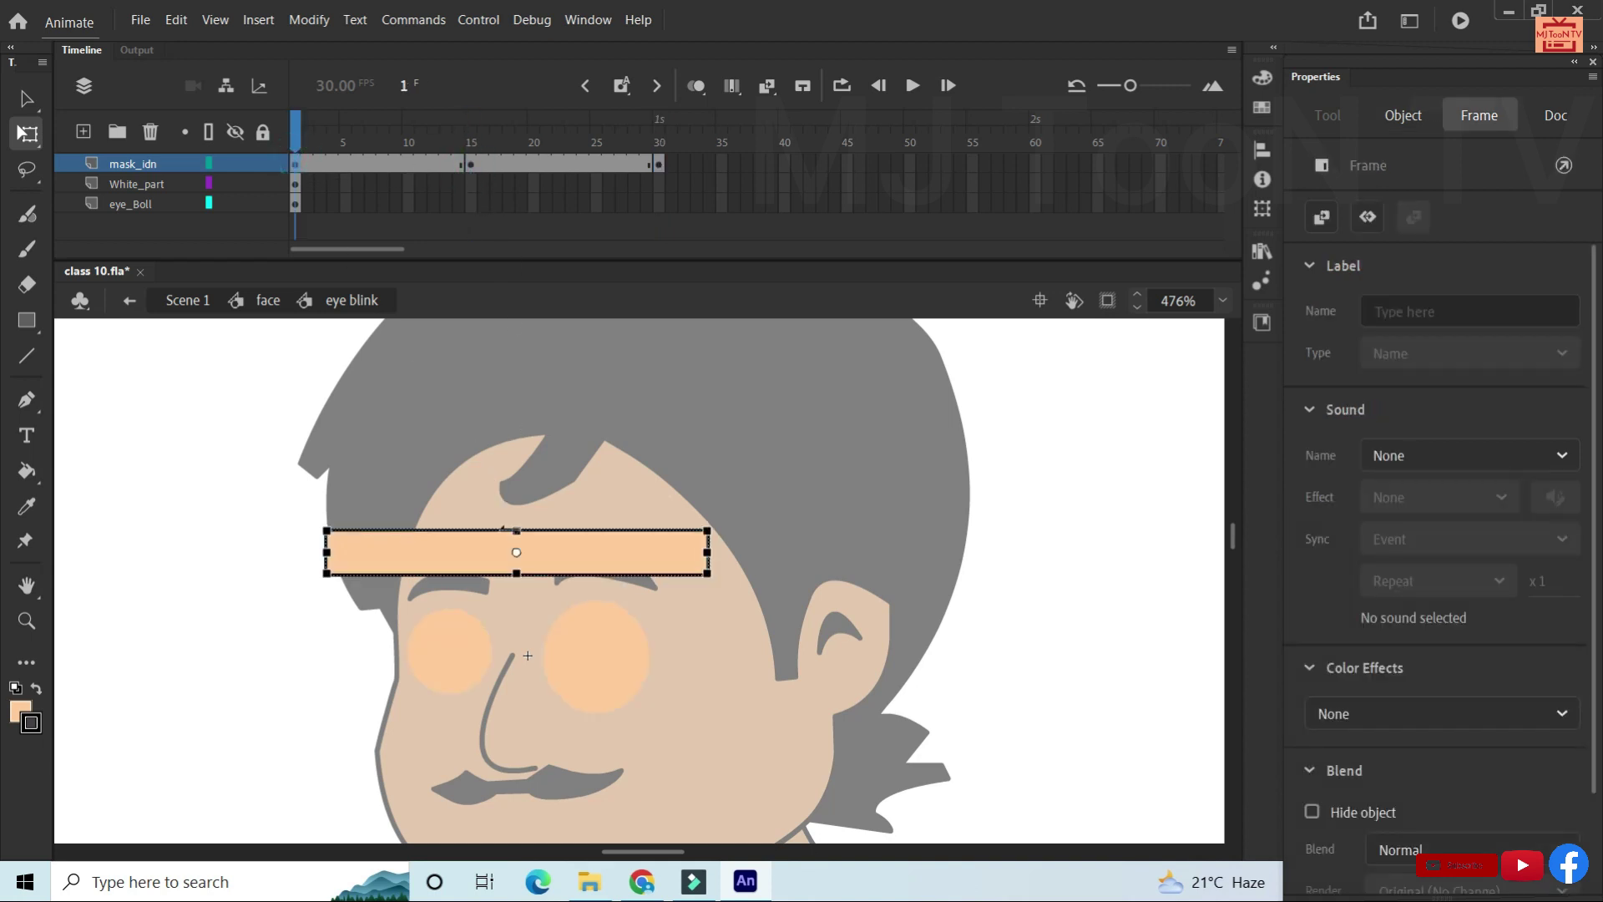
{"action": "left_click", "coordinate": [516, 552]}
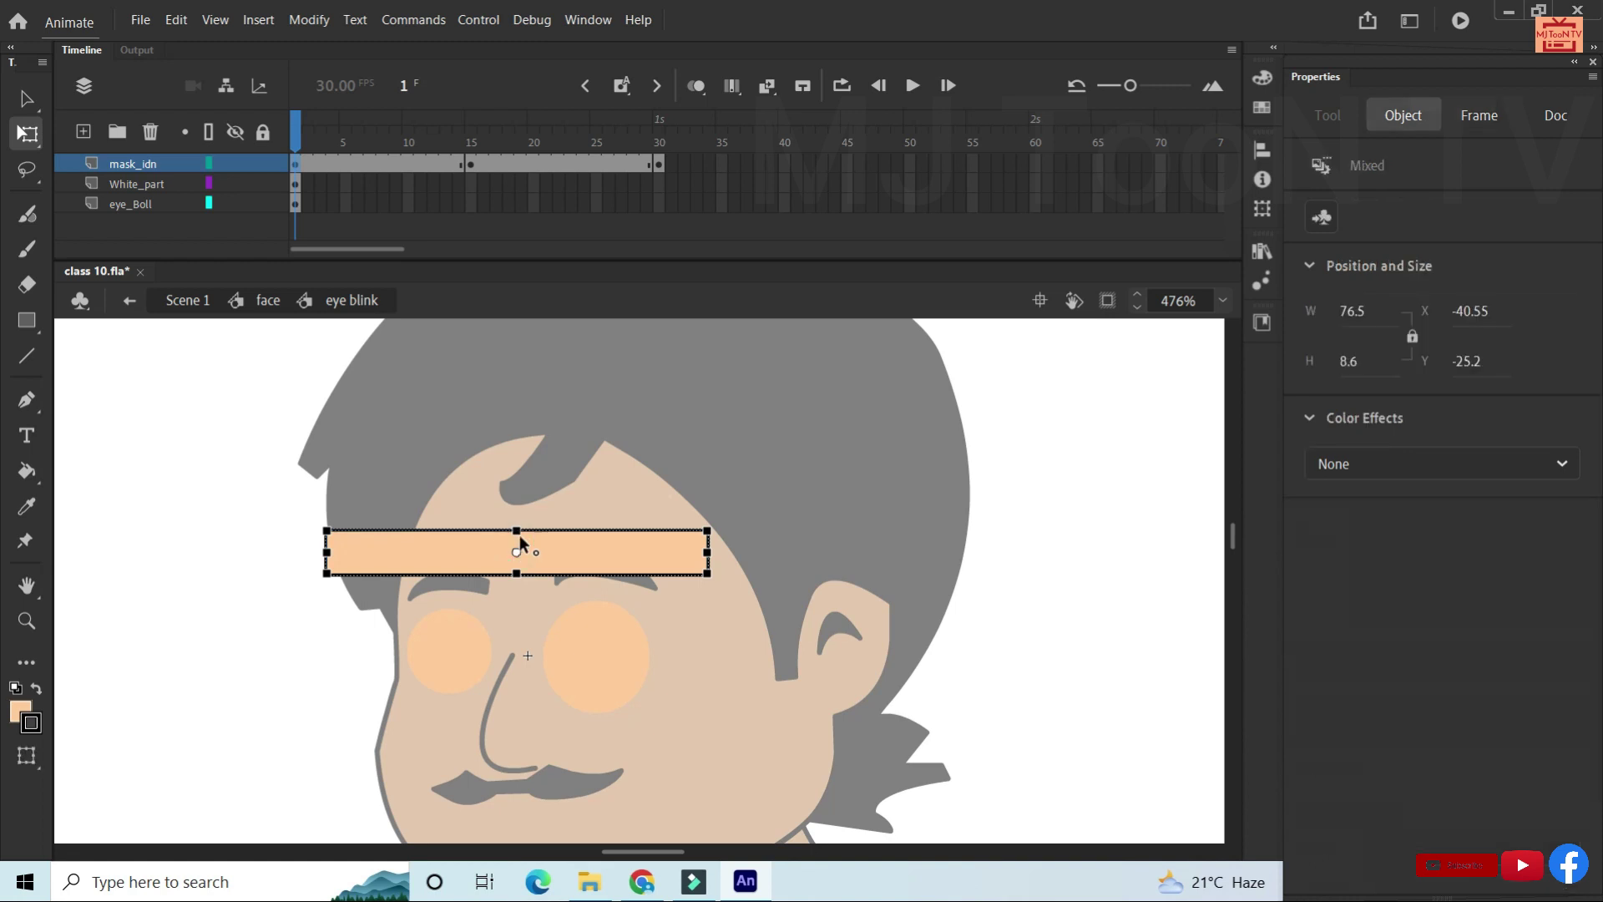
{"action": "left_click", "coordinate": [471, 164]}
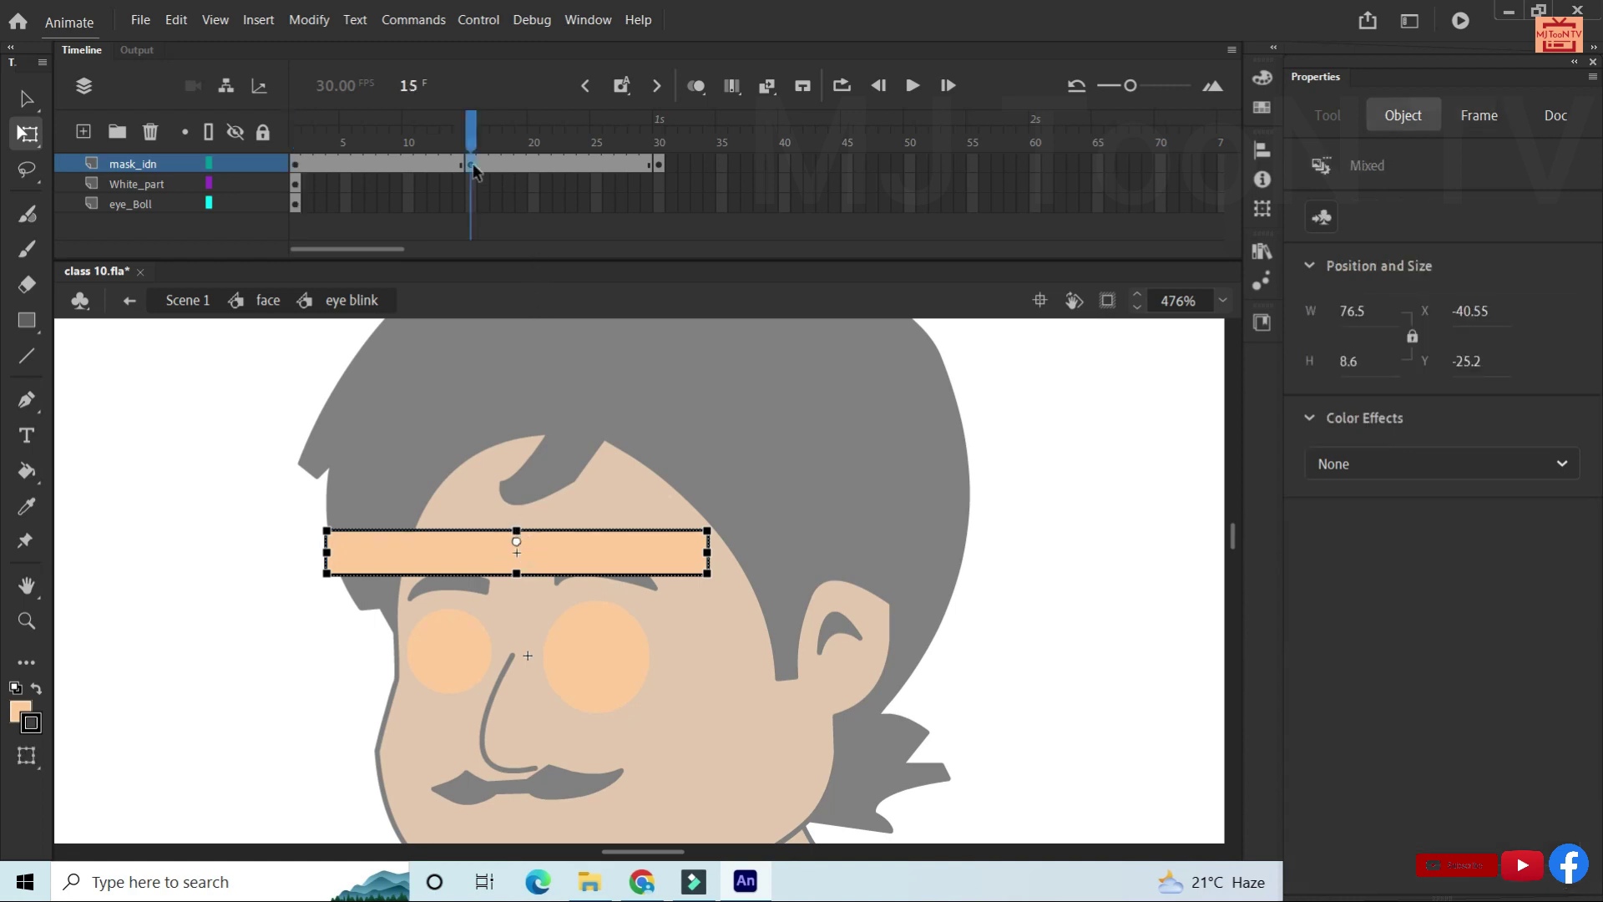
{"action": "left_click_drag", "start_coordinate": [516, 551], "coordinate": [517, 531]}
At frame 15, stretch the rectangle down over both eyes; adjust the frame 30 pivot.
{"action": "left_click", "coordinate": [660, 164]}
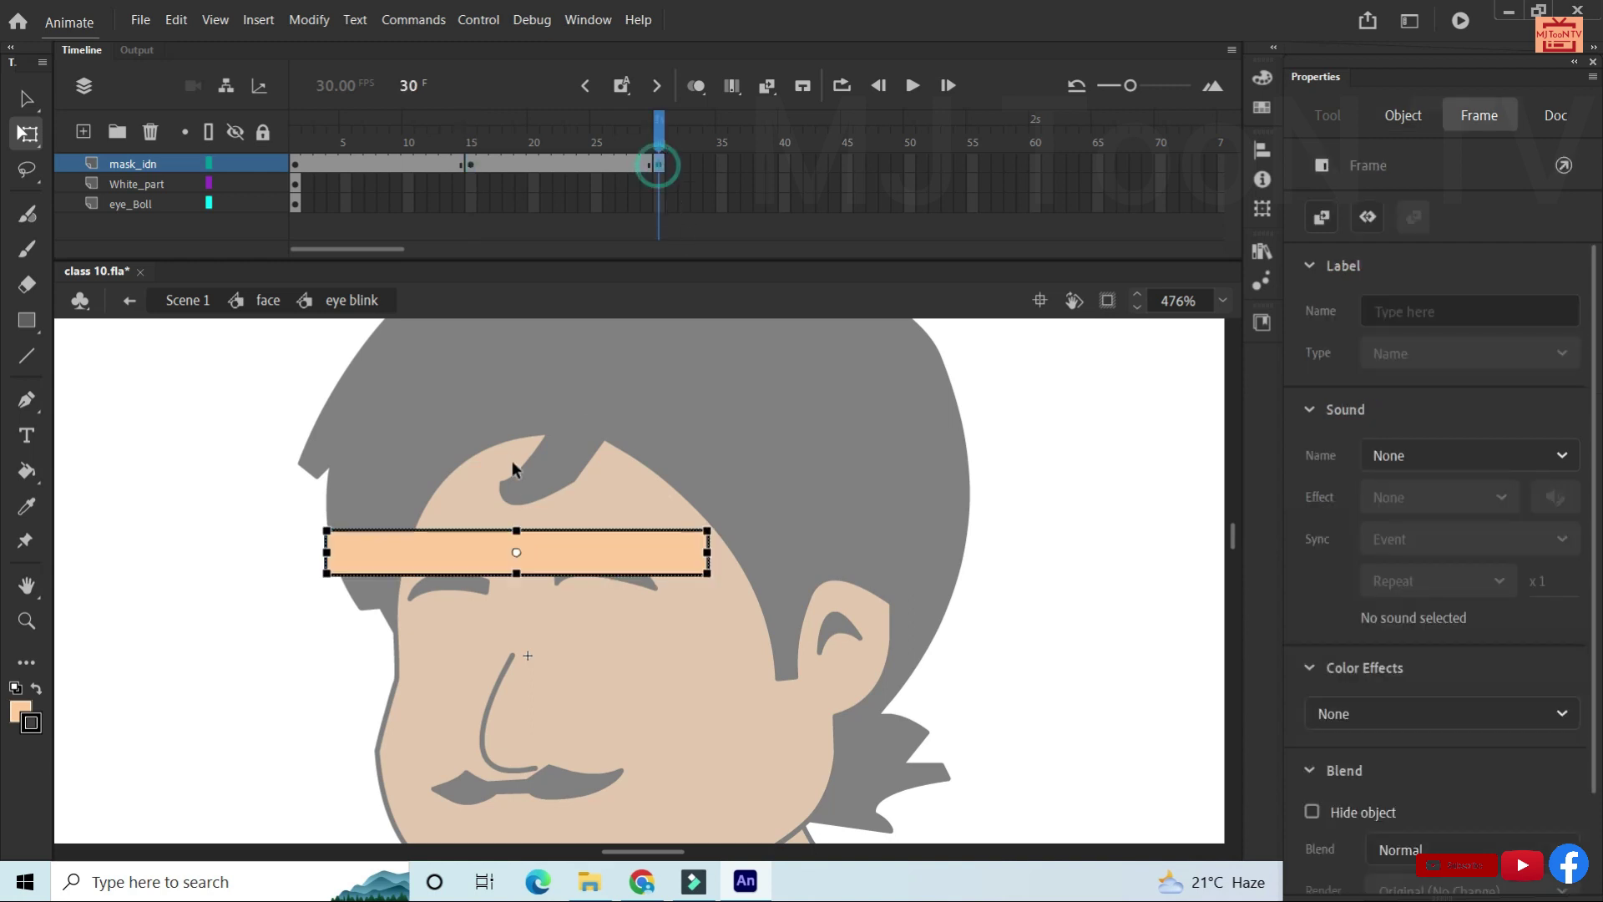
{"action": "left_click", "coordinate": [516, 553]}
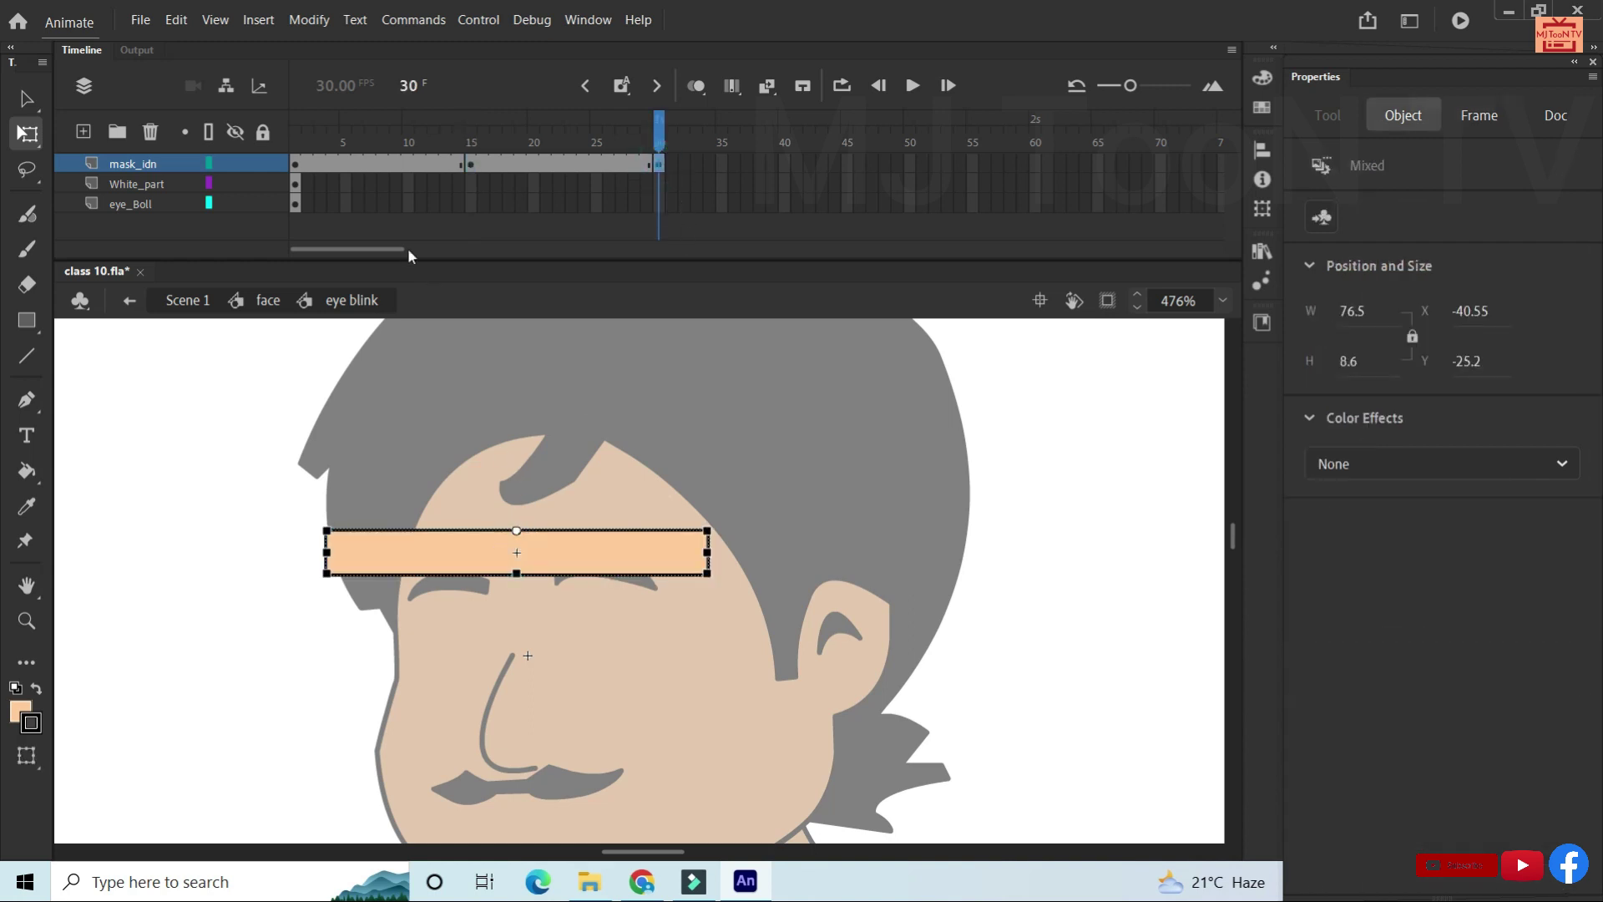
{"action": "left_click", "coordinate": [471, 164]}
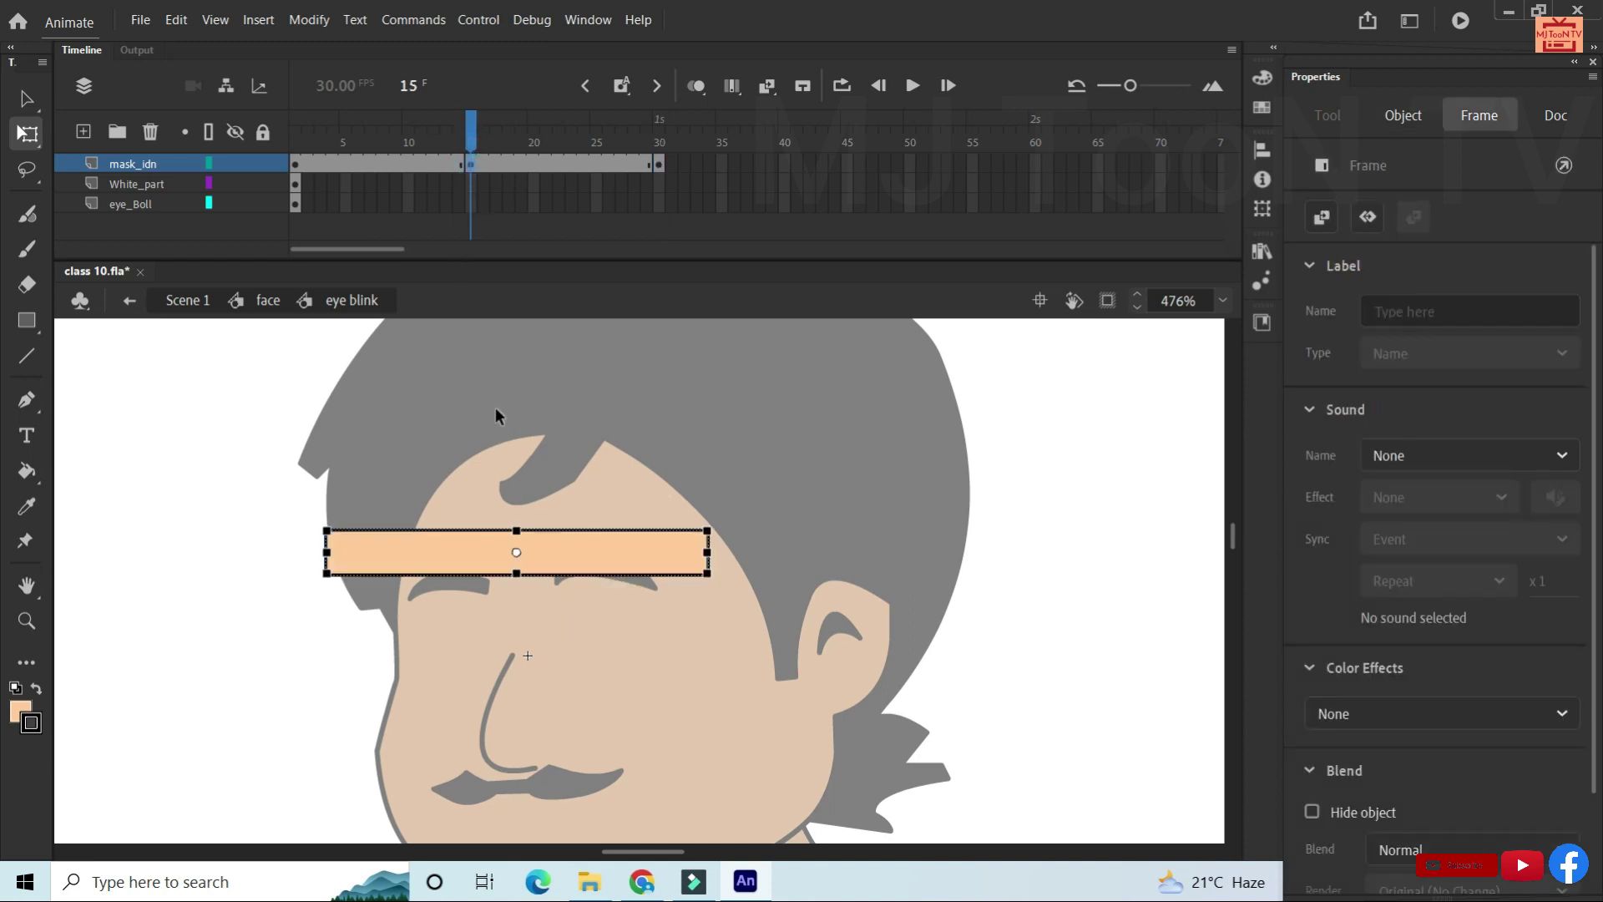
{"action": "left_click", "coordinate": [517, 574]}
{"action": "left_click_drag", "start_coordinate": [520, 625], "coordinate": [541, 716]}
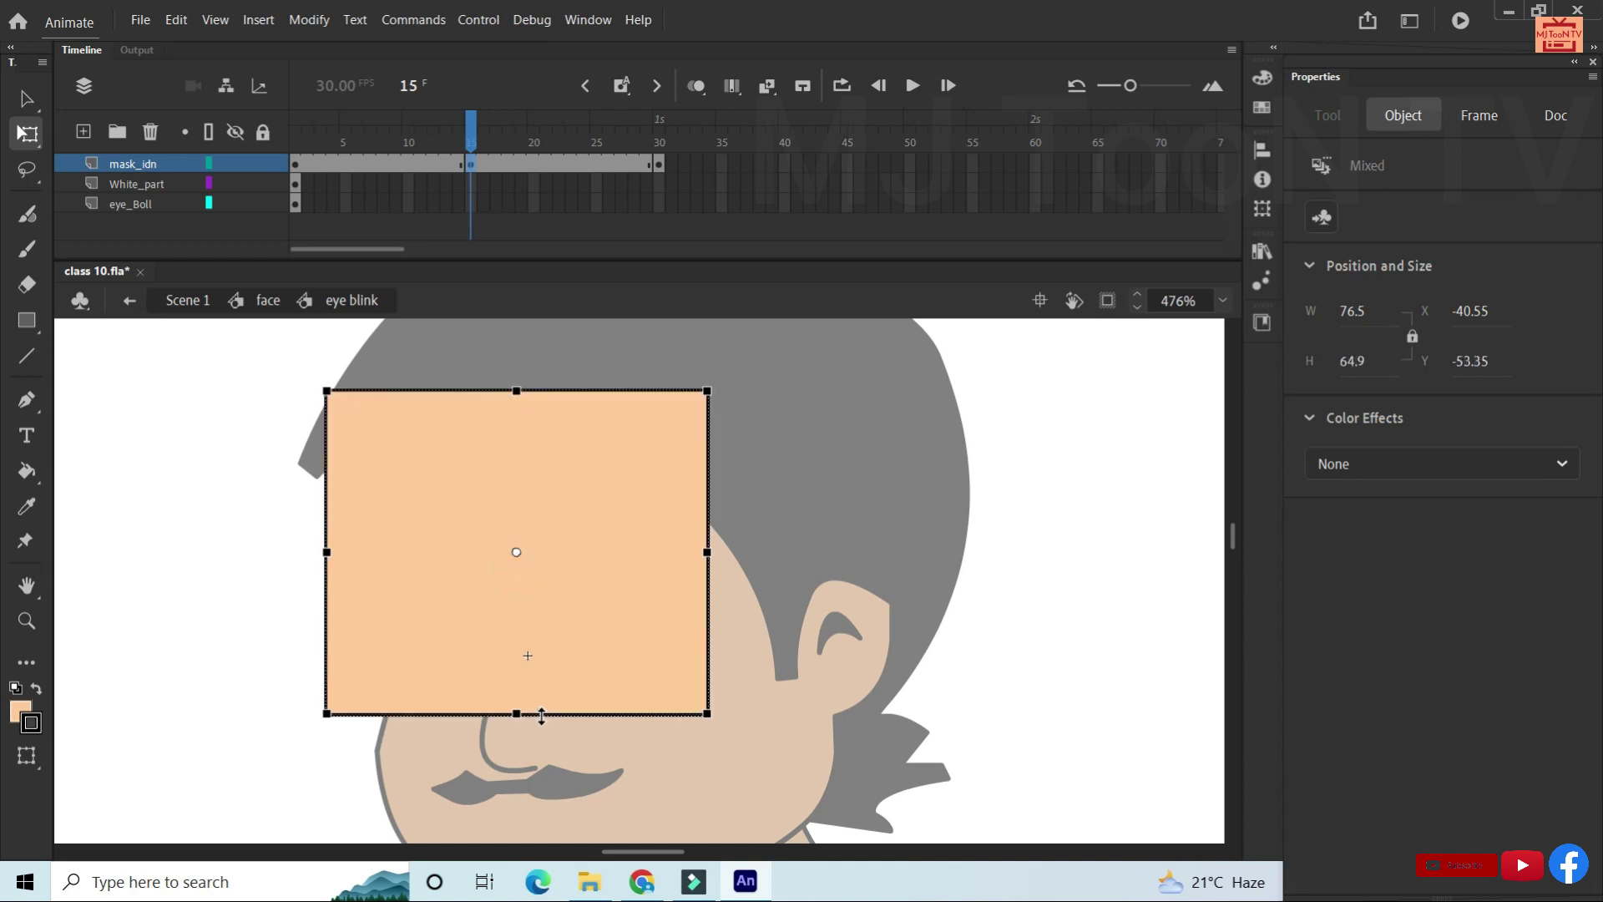
{"action": "left_click", "coordinate": [659, 164]}
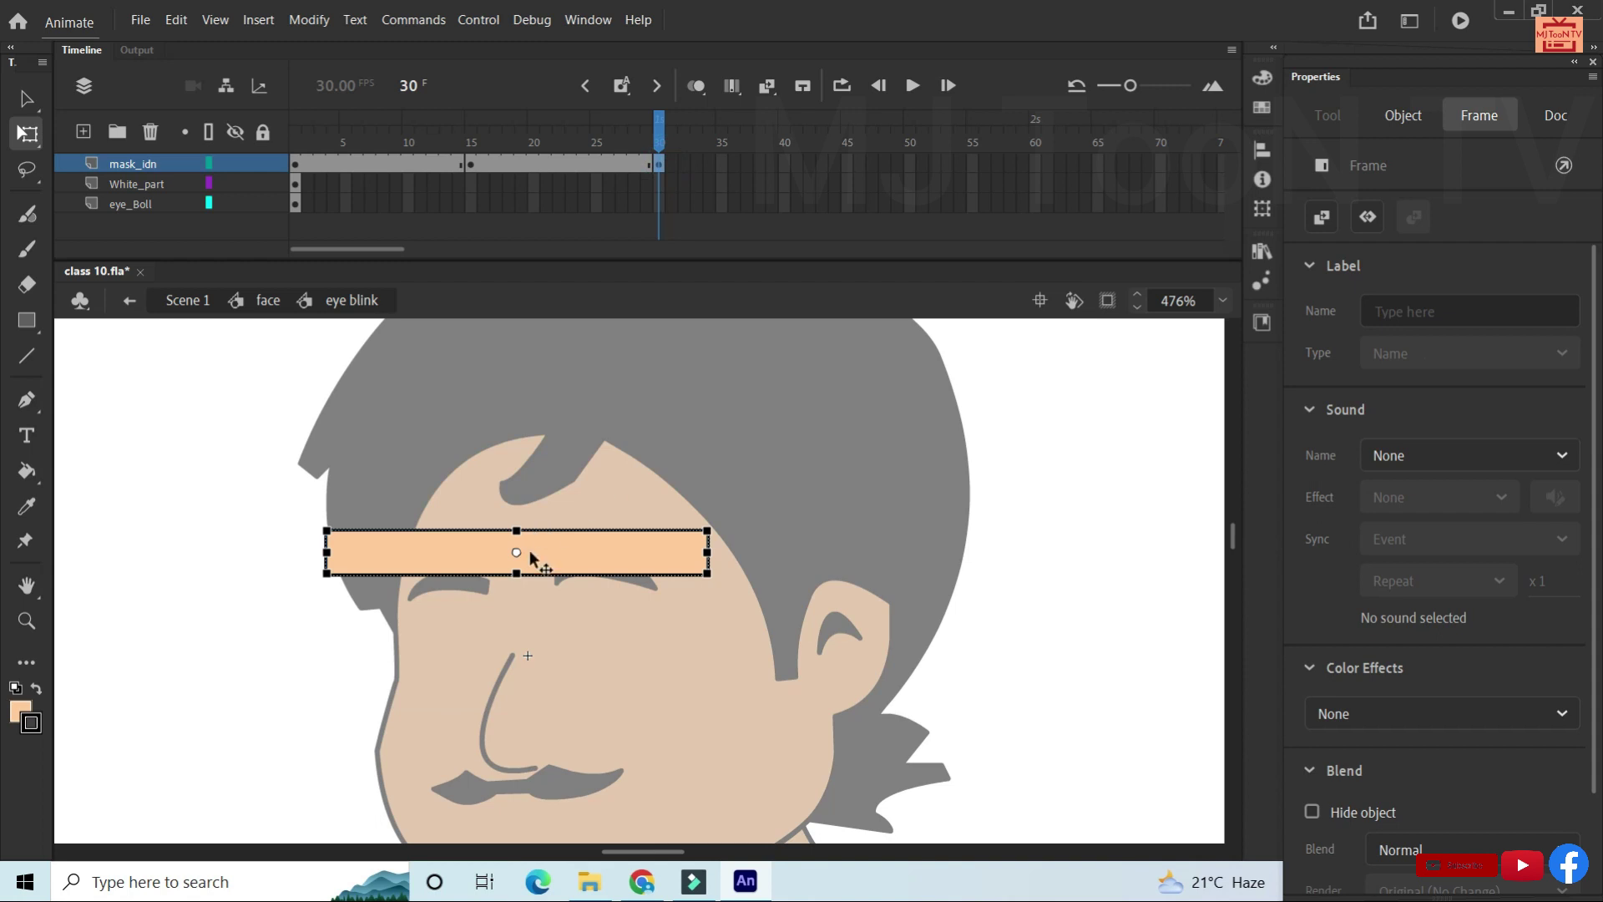
{"action": "mouse_move", "coordinate": [516, 552]}
{"action": "left_mouse_down"}
{"action": "mouse_move", "coordinate": [516, 531]}
{"action": "mouse_move", "coordinate": [560, 736]}
{"action": "left_mouse_up"}
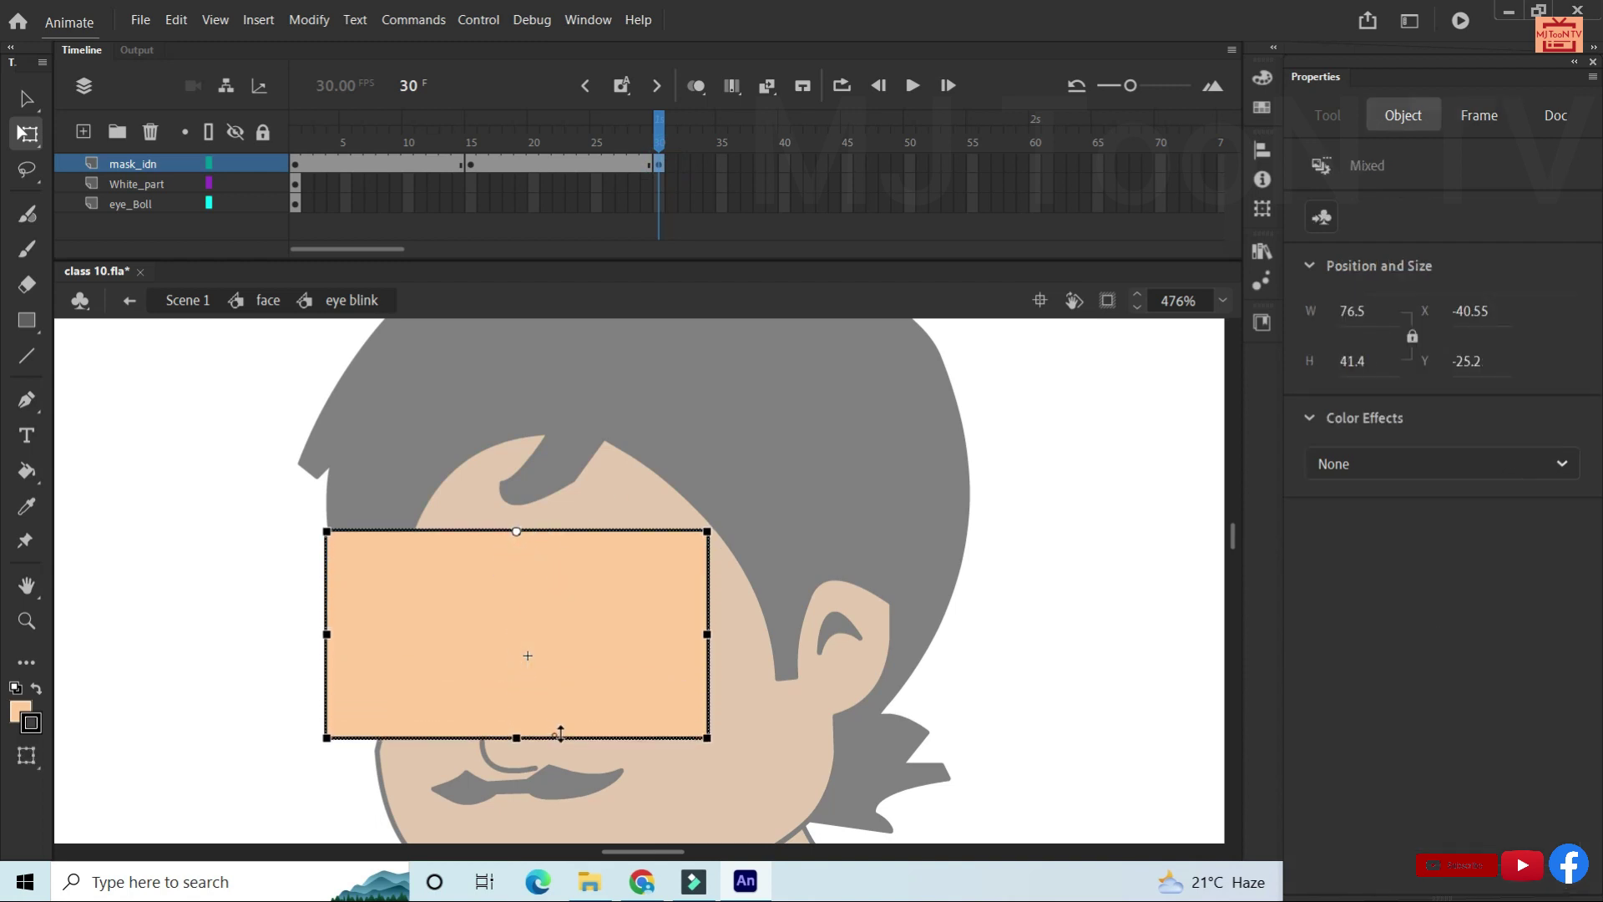
{"action": "left_click", "coordinate": [471, 164]}
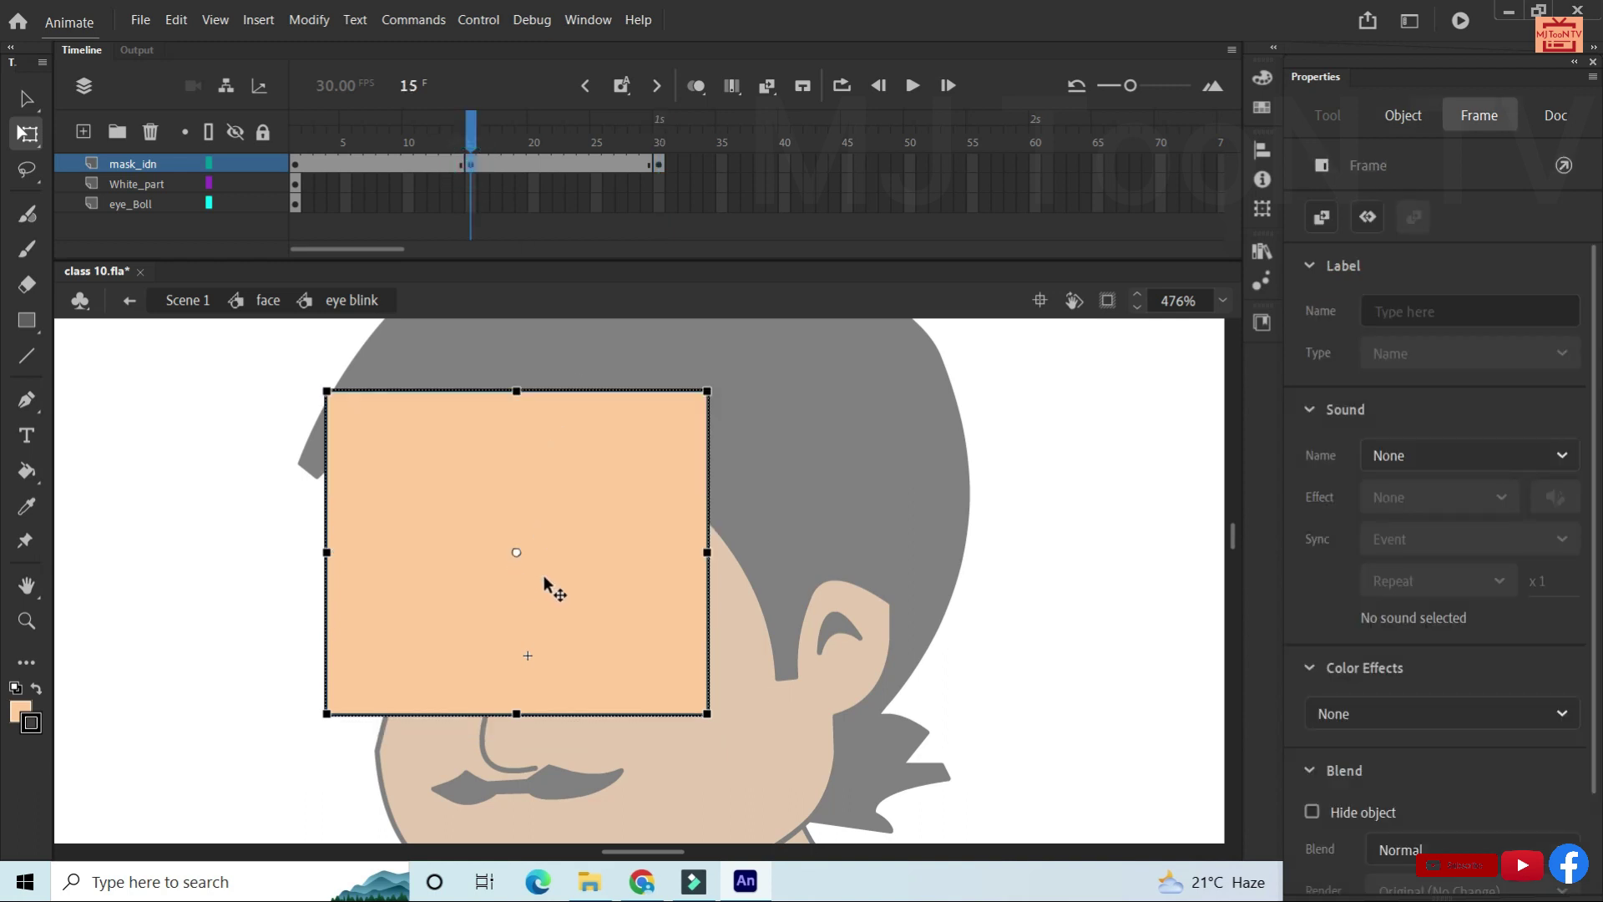
Add a classic tween on mask_idn from frame 1 to 15 and preview it.
{"action": "right_click", "coordinate": [509, 167]}
{"action": "left_click", "coordinate": [575, 182]}
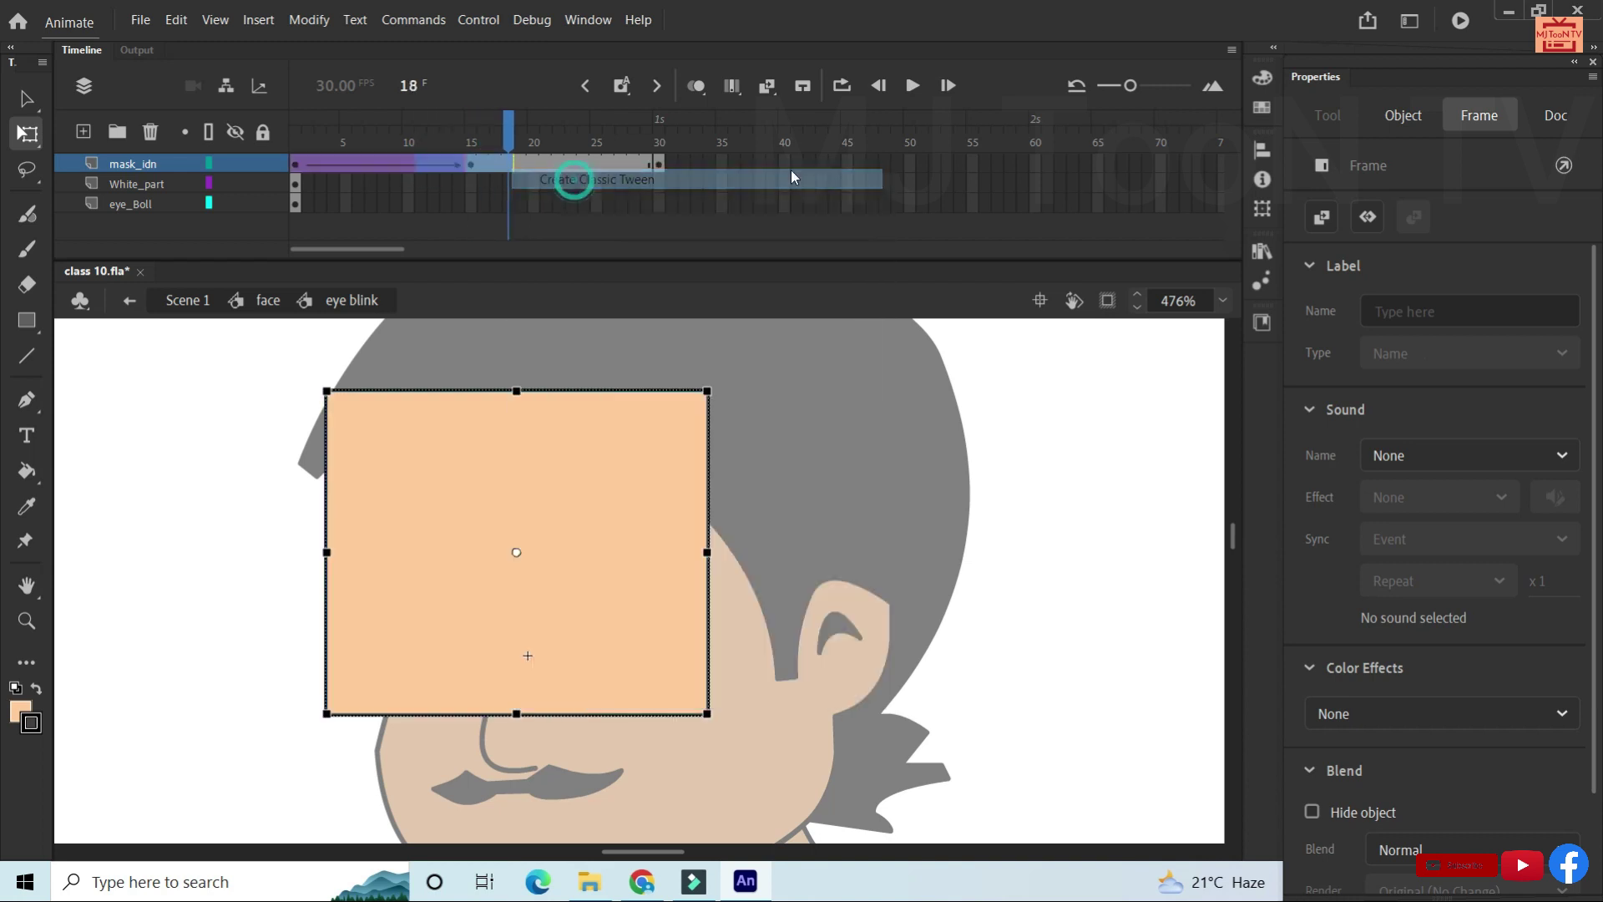
{"action": "left_click", "coordinate": [912, 85]}
{"action": "left_click", "coordinate": [910, 85]}
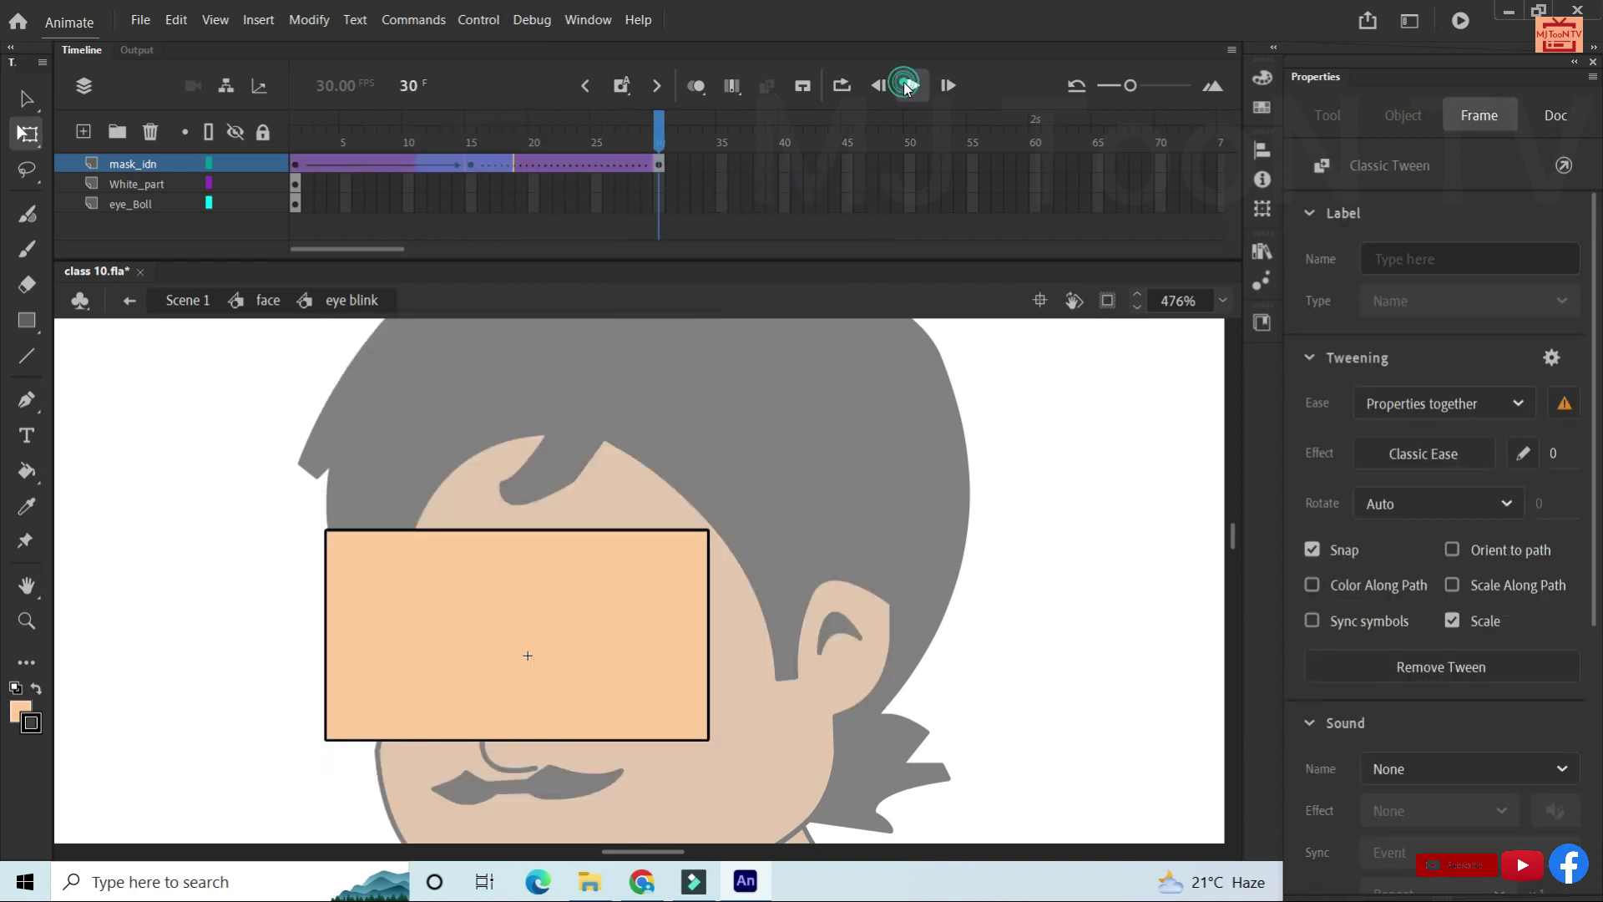
Redo the classic tween on frames 15–30, then play and stop the blink preview.
{"action": "left_click", "coordinate": [620, 163]}
{"action": "right_click", "coordinate": [616, 160]}
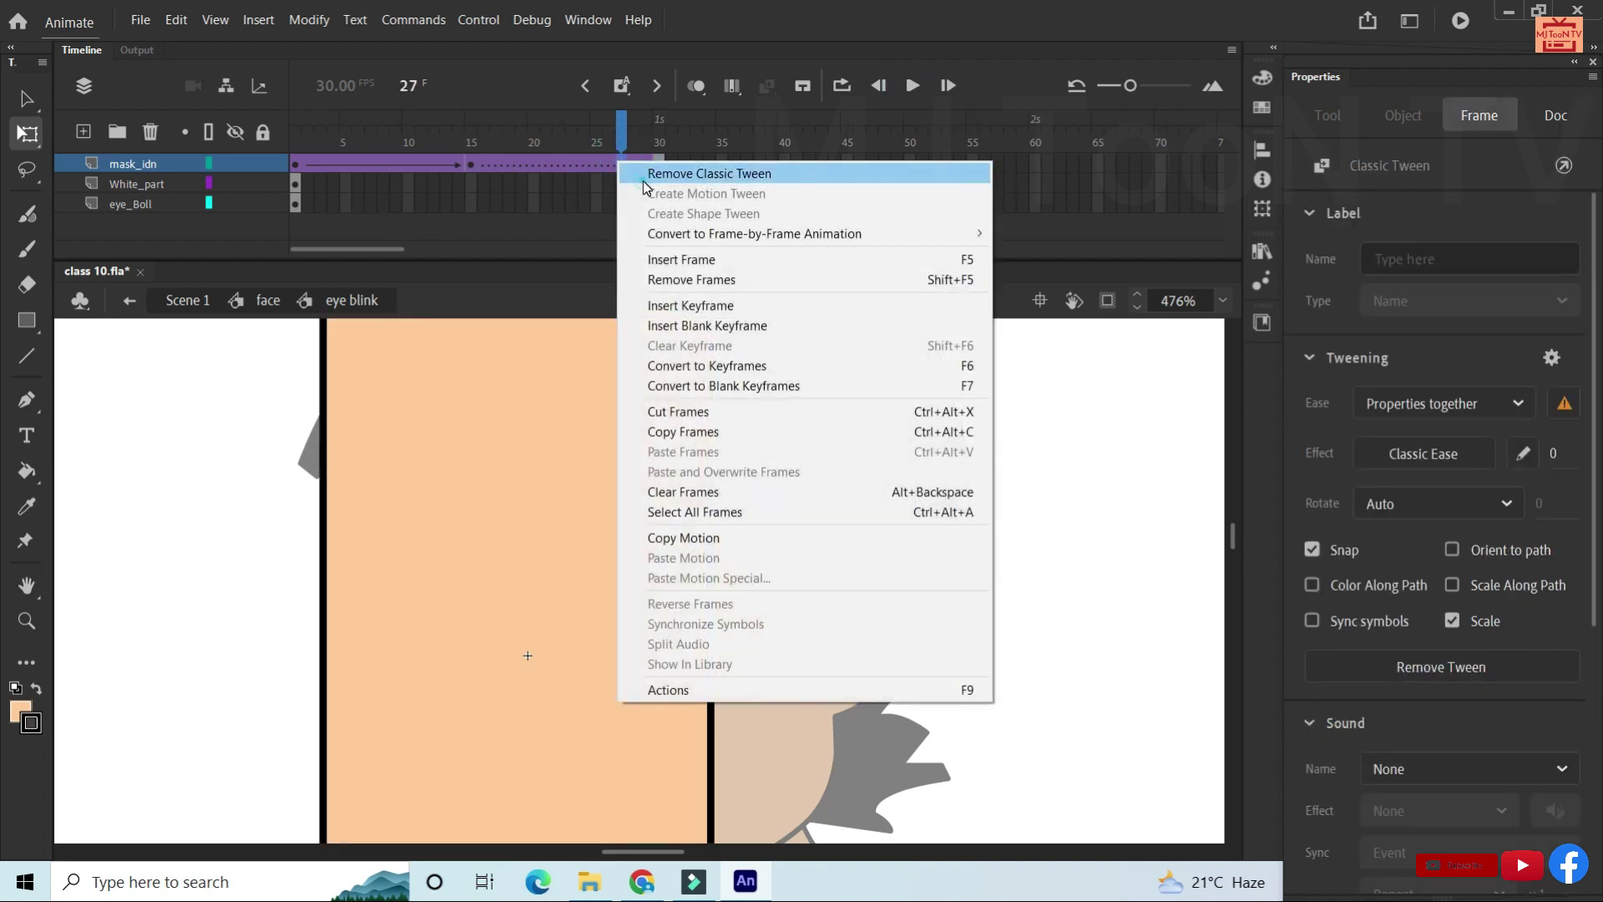
{"action": "left_click", "coordinate": [653, 173]}
{"action": "right_click", "coordinate": [623, 165]}
{"action": "left_click", "coordinate": [648, 183]}
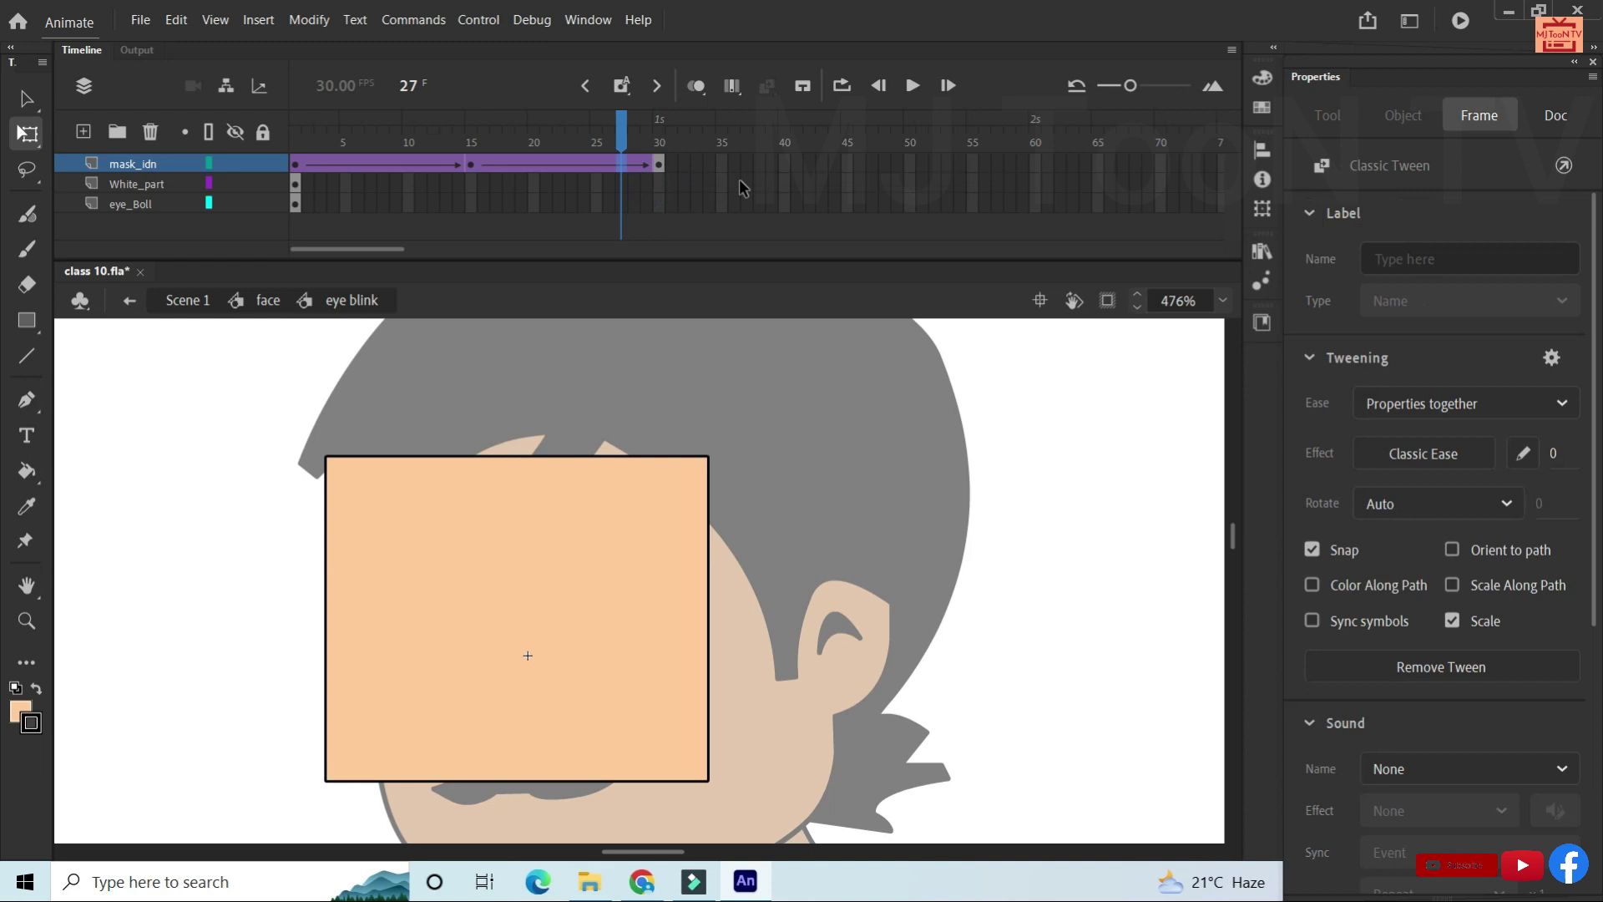
{"action": "left_click", "coordinate": [913, 86]}
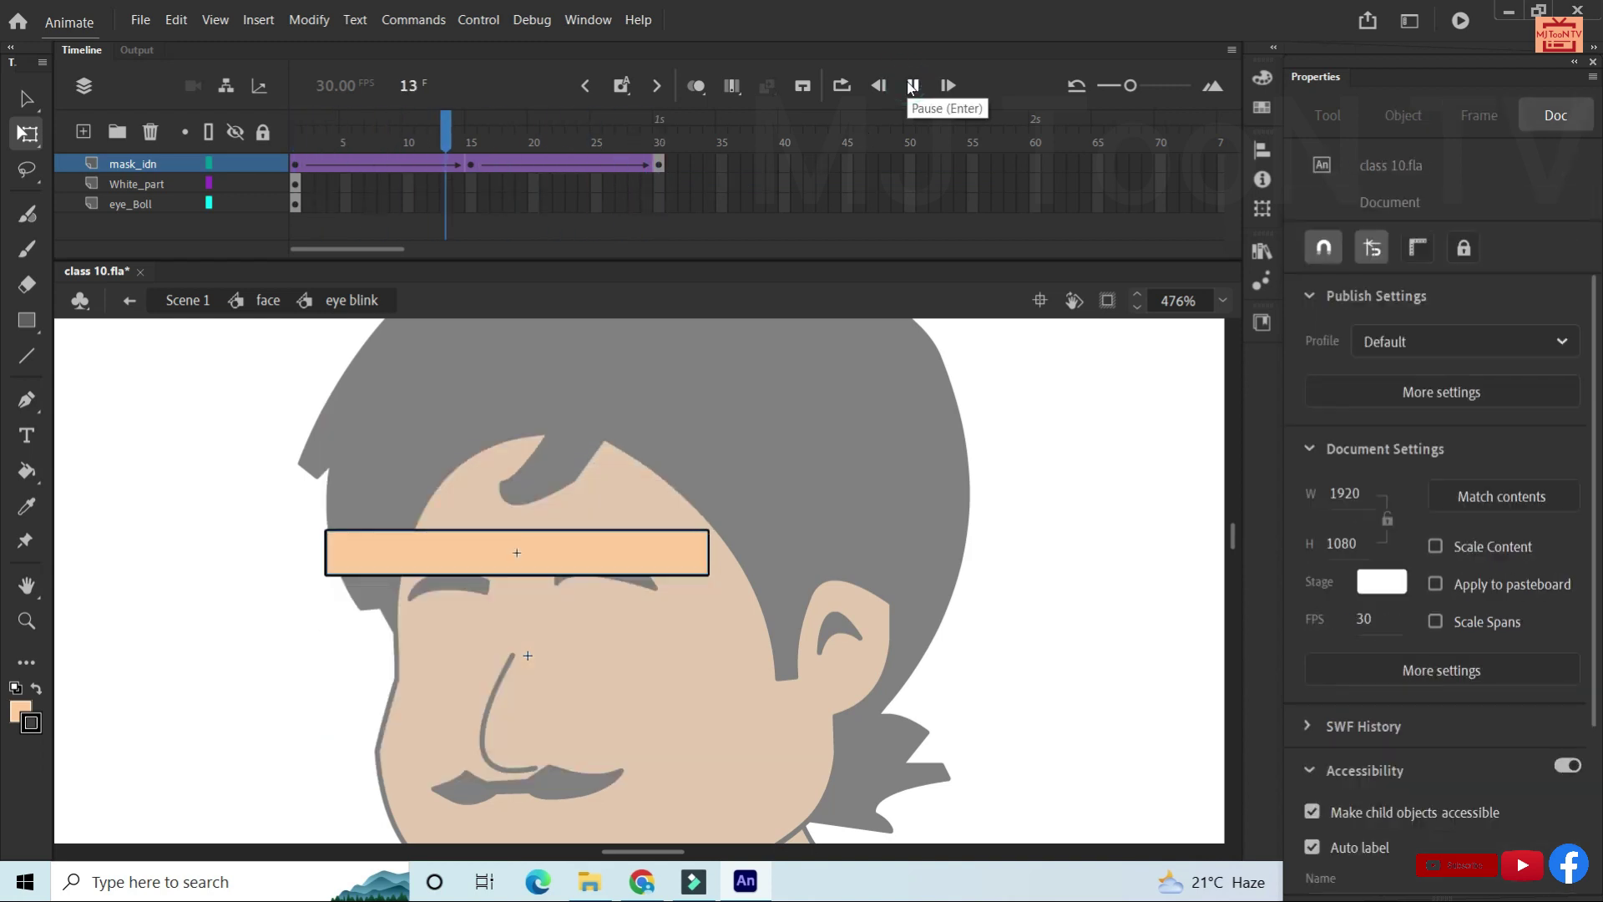
{"action": "left_click", "coordinate": [159, 163]}
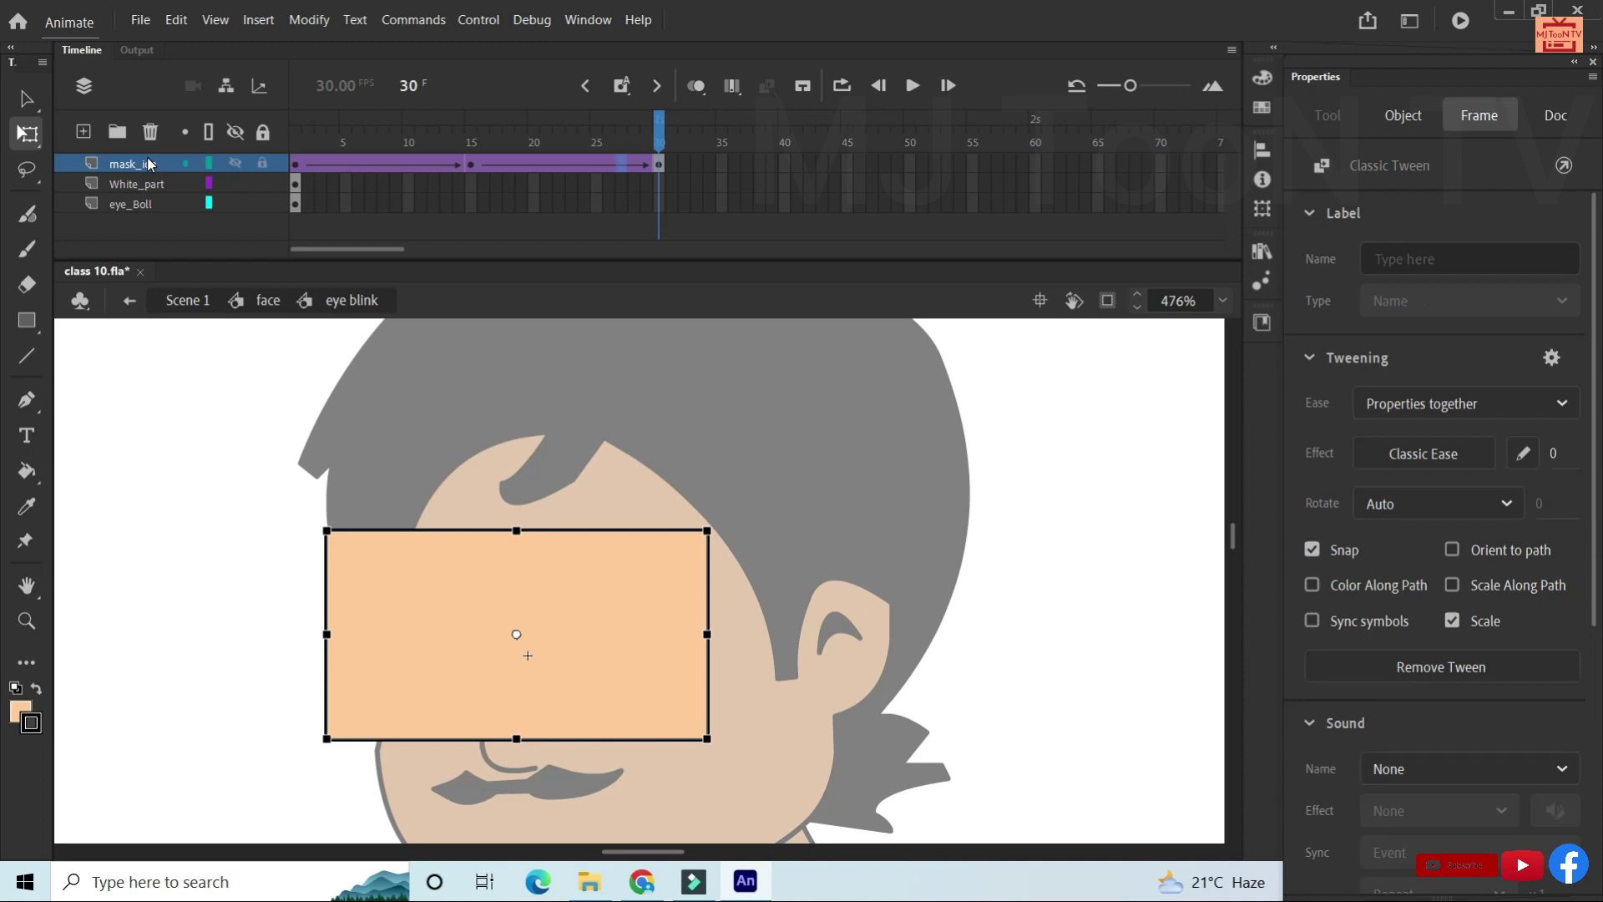
{"action": "right_click", "coordinate": [148, 163]}
{"action": "left_click", "coordinate": [191, 471]}
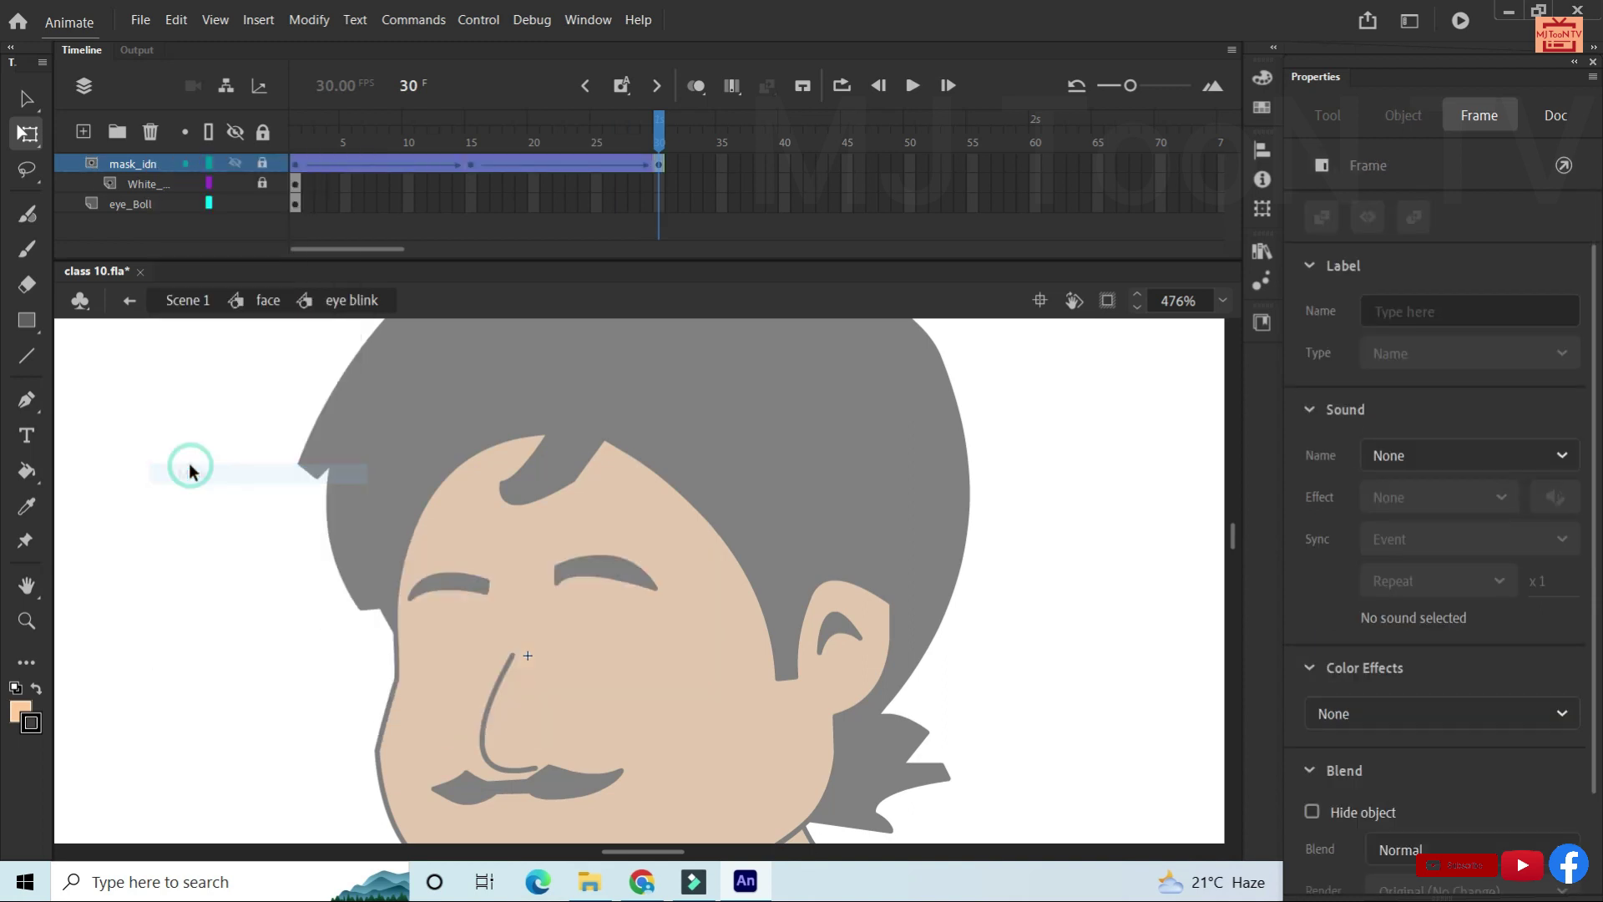
{"action": "left_click", "coordinate": [912, 86]}
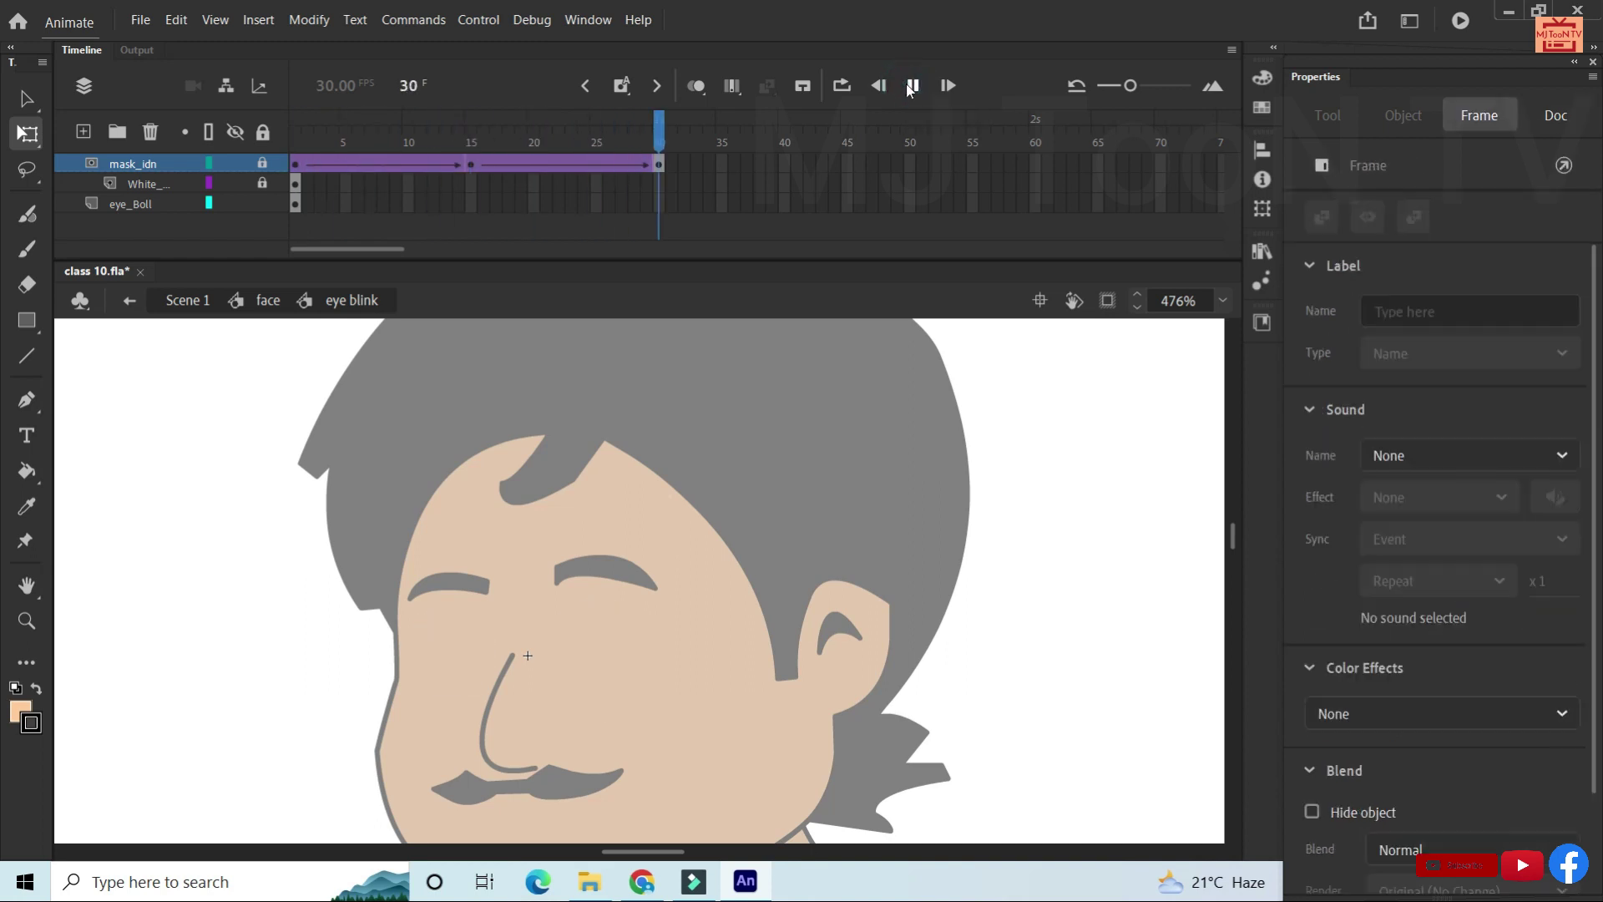
{"action": "left_click", "coordinate": [912, 86]}
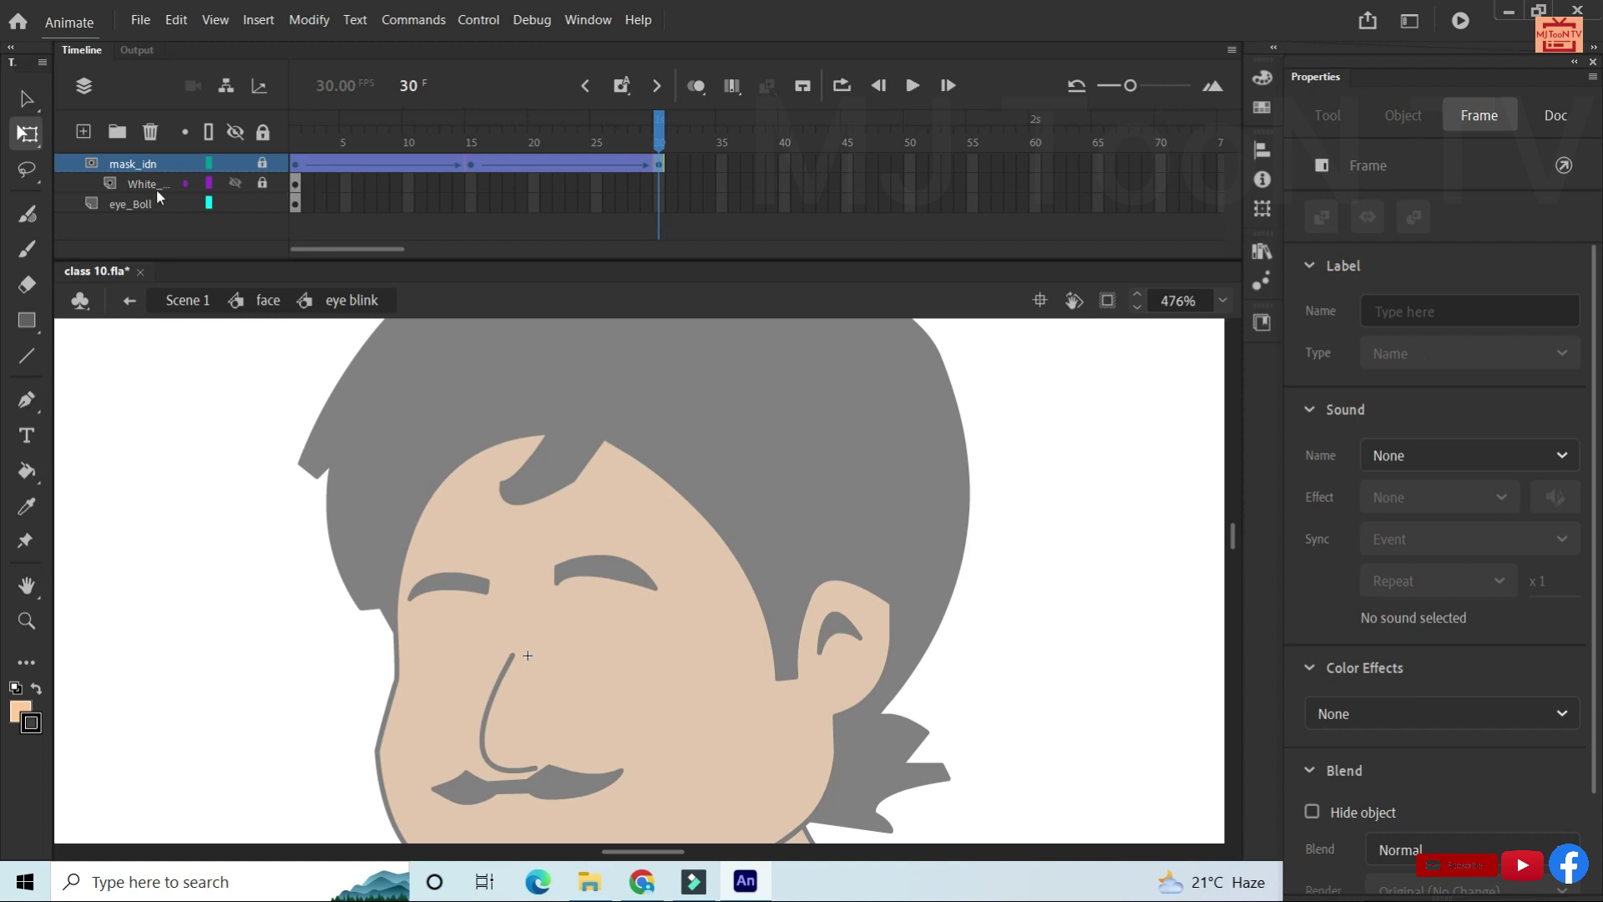
{"action": "right_click", "coordinate": [142, 163]}
{"action": "left_click", "coordinate": [192, 476]}
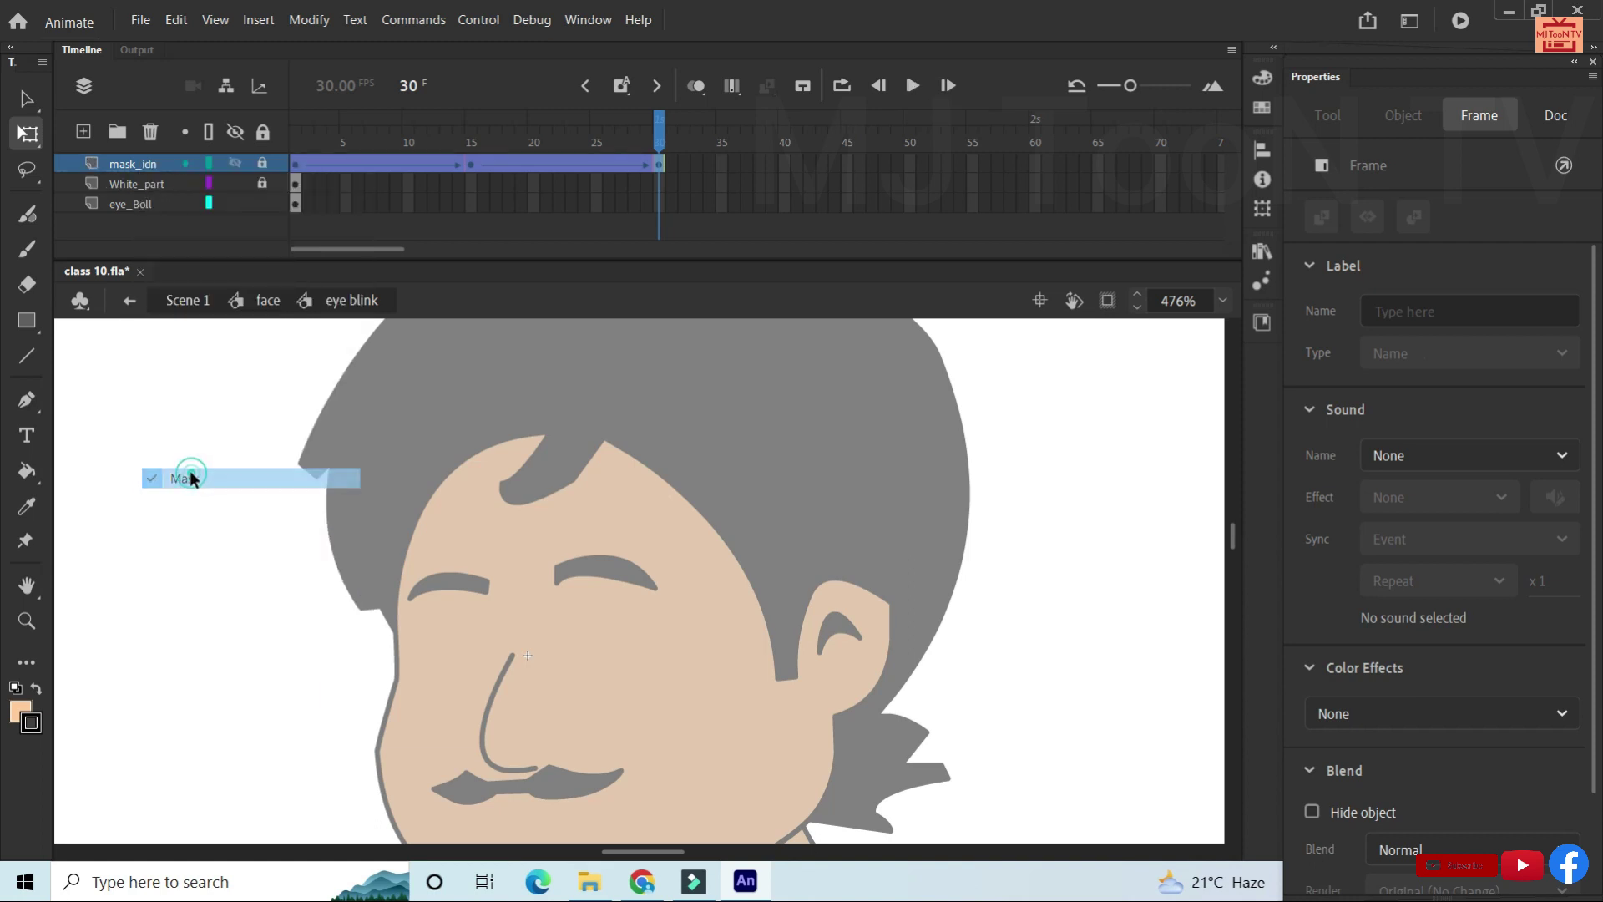
{"action": "left_click", "coordinate": [295, 164]}
{"action": "left_click", "coordinate": [262, 164]}
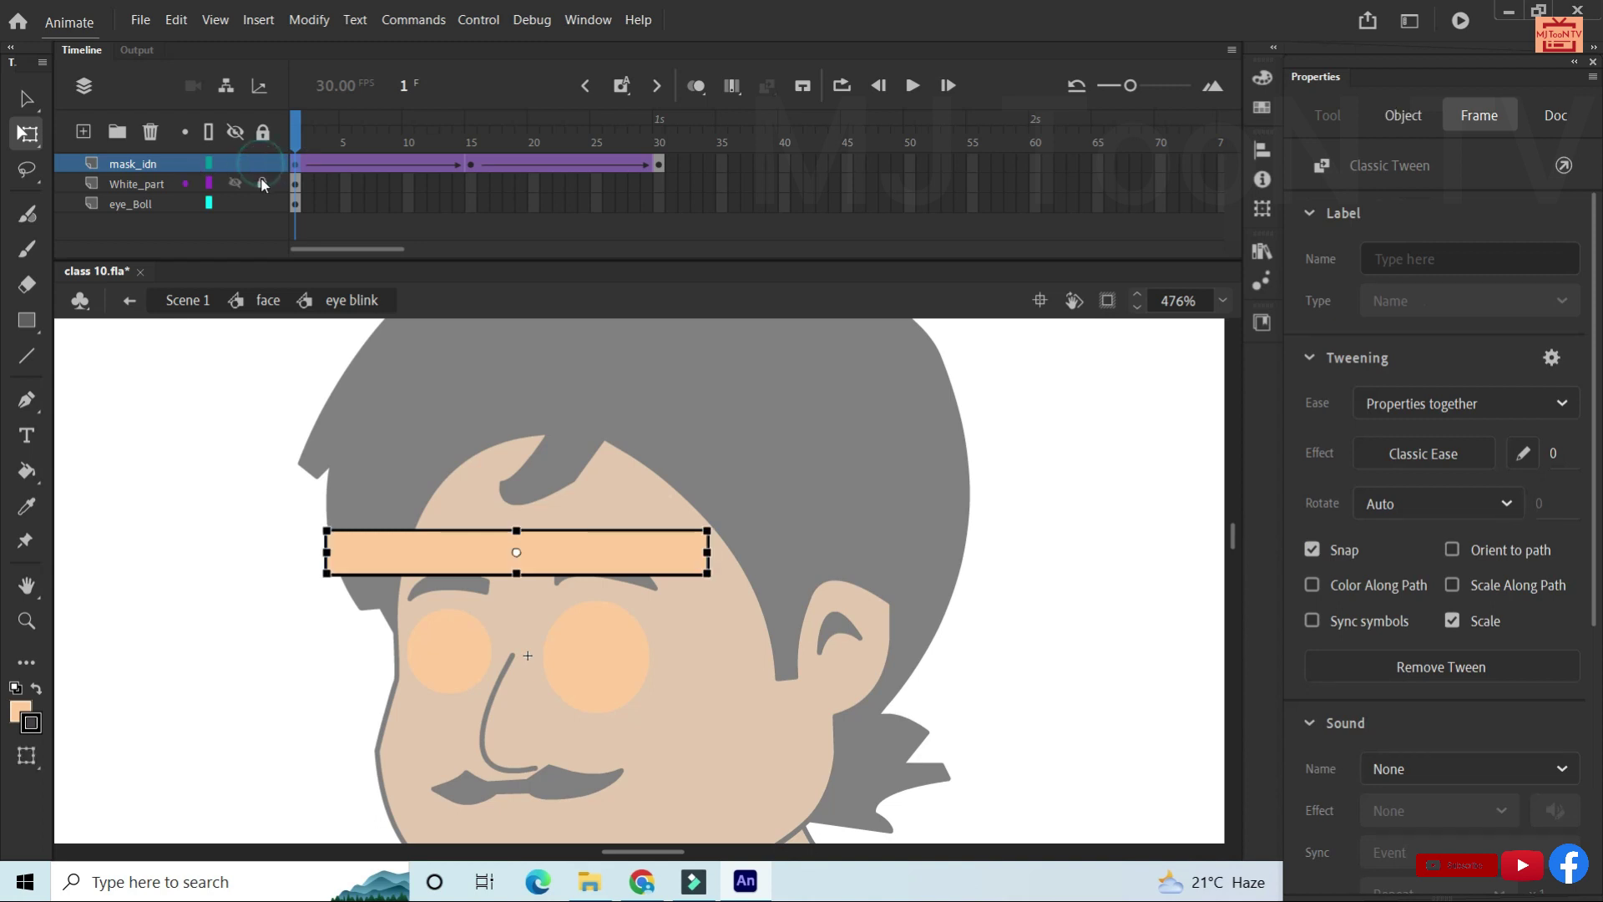
{"action": "left_click", "coordinate": [262, 183]}
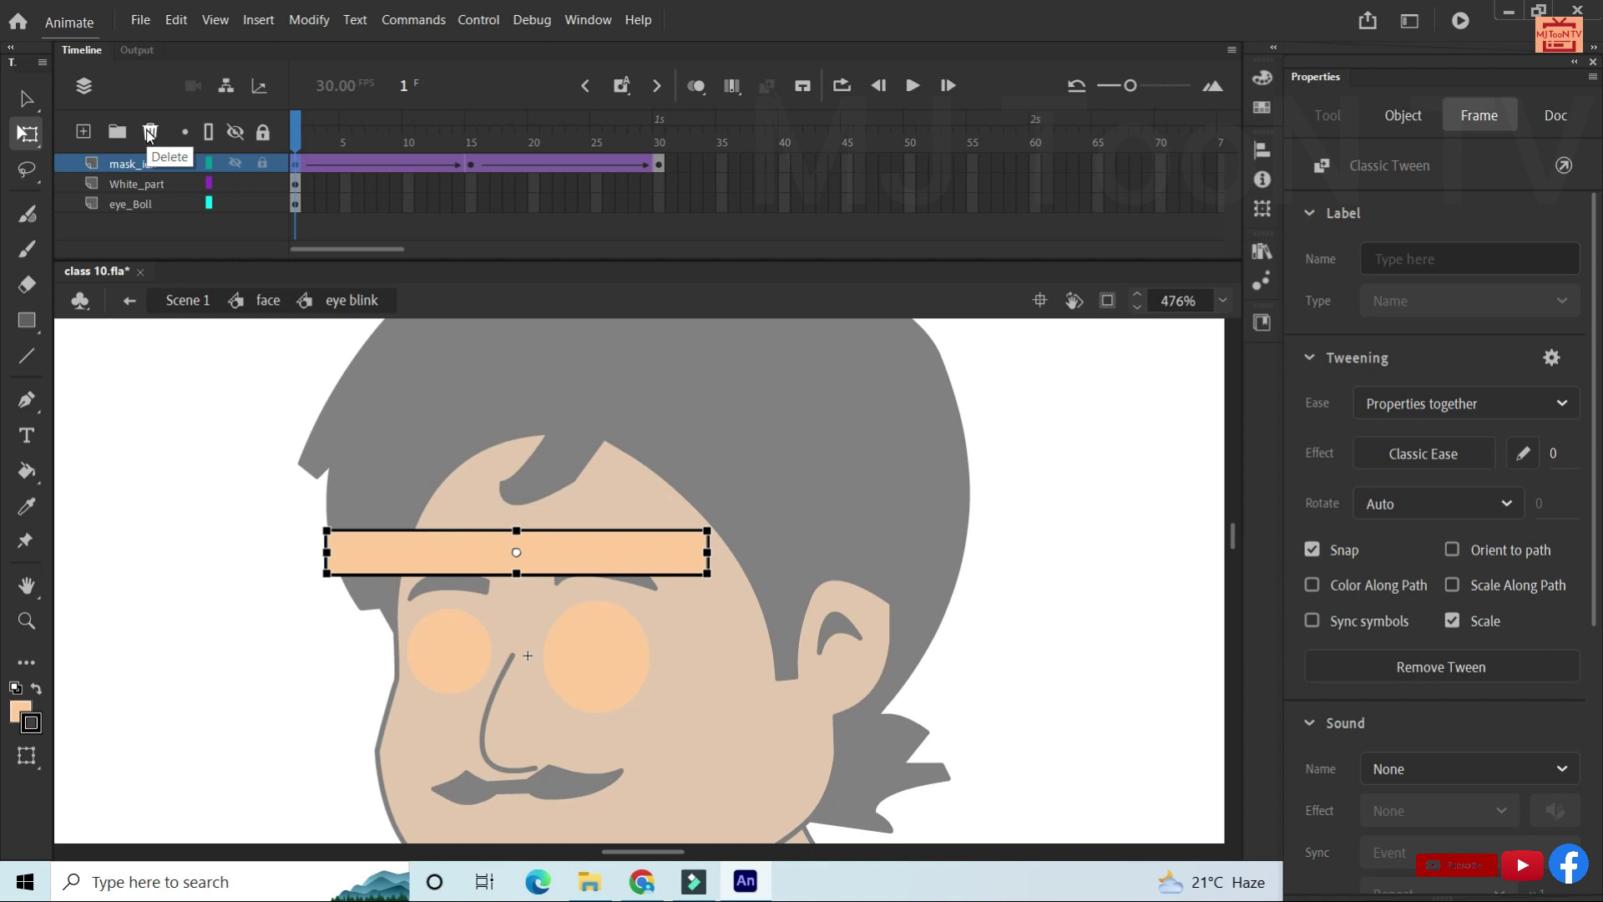
Delete the mask_idn layer and add a new layer named 'Making'.
{"action": "left_click", "coordinate": [150, 132]}
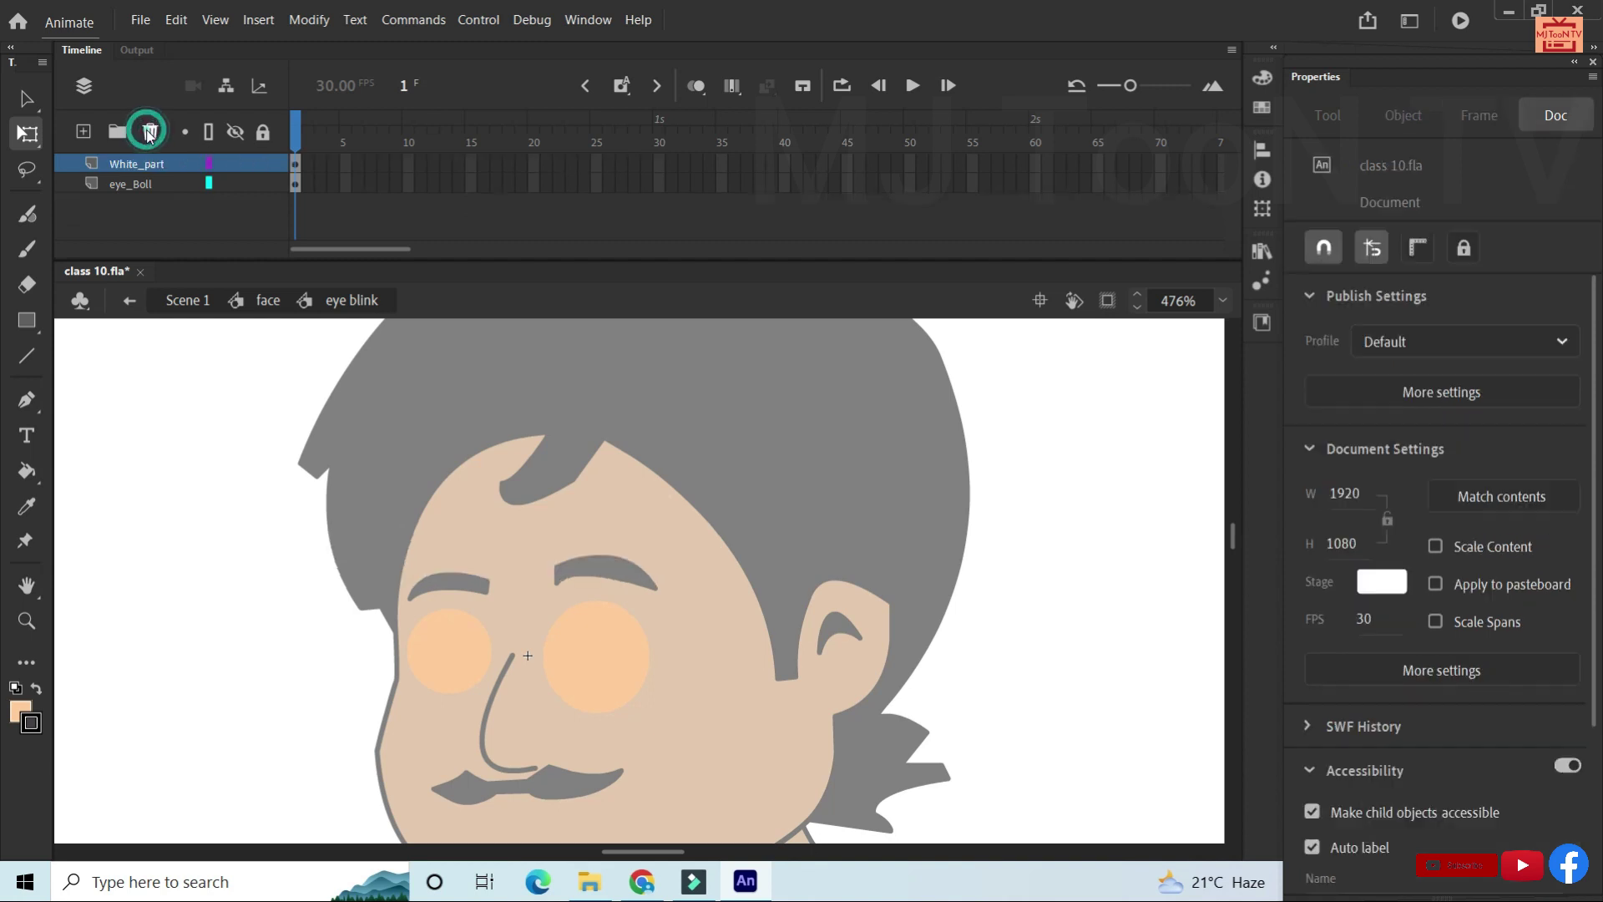
{"action": "left_click", "coordinate": [83, 133]}
{"action": "double_click", "coordinate": [130, 164]}
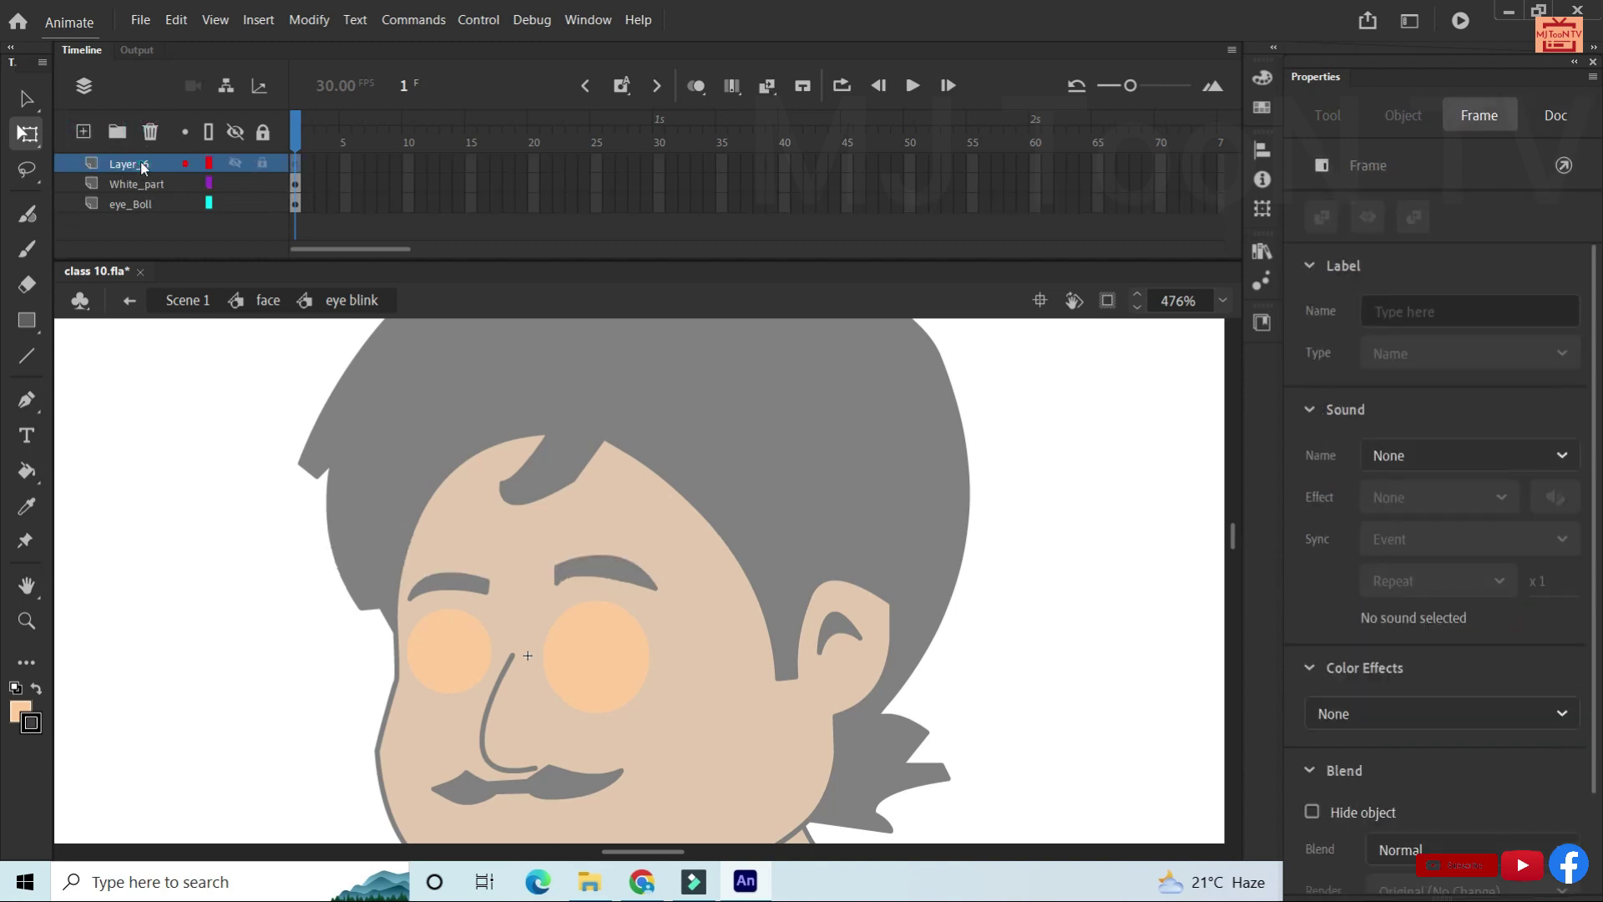
{"action": "type", "text": "Making"}
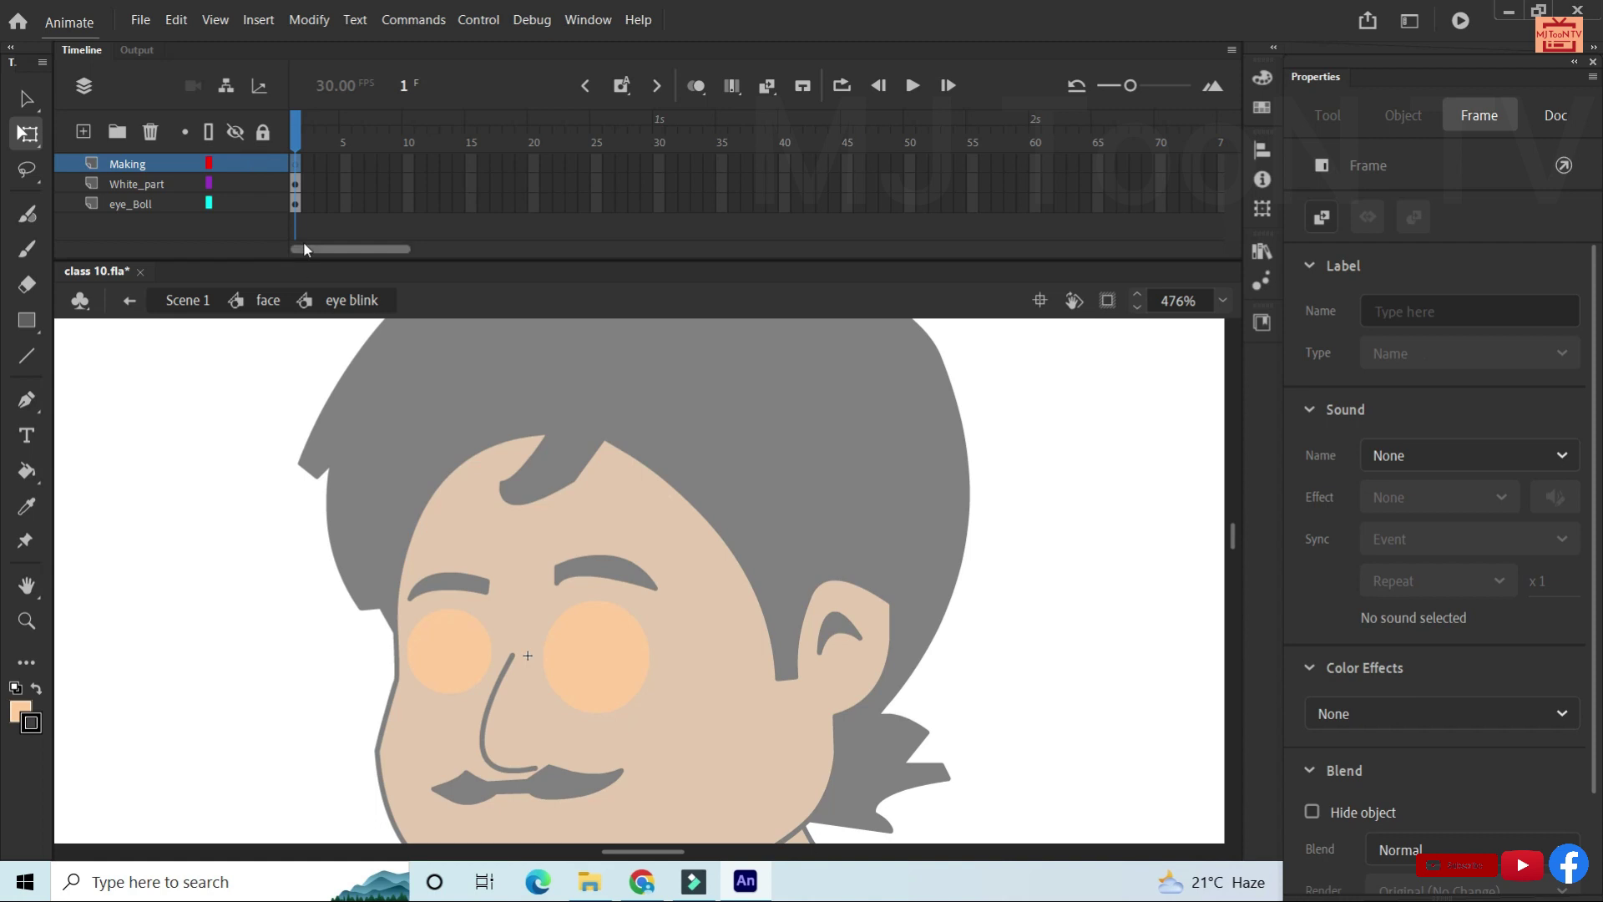
Draw a peach rectangle across the brow on Making and delete its black outline.
{"action": "left_click", "coordinate": [295, 164]}
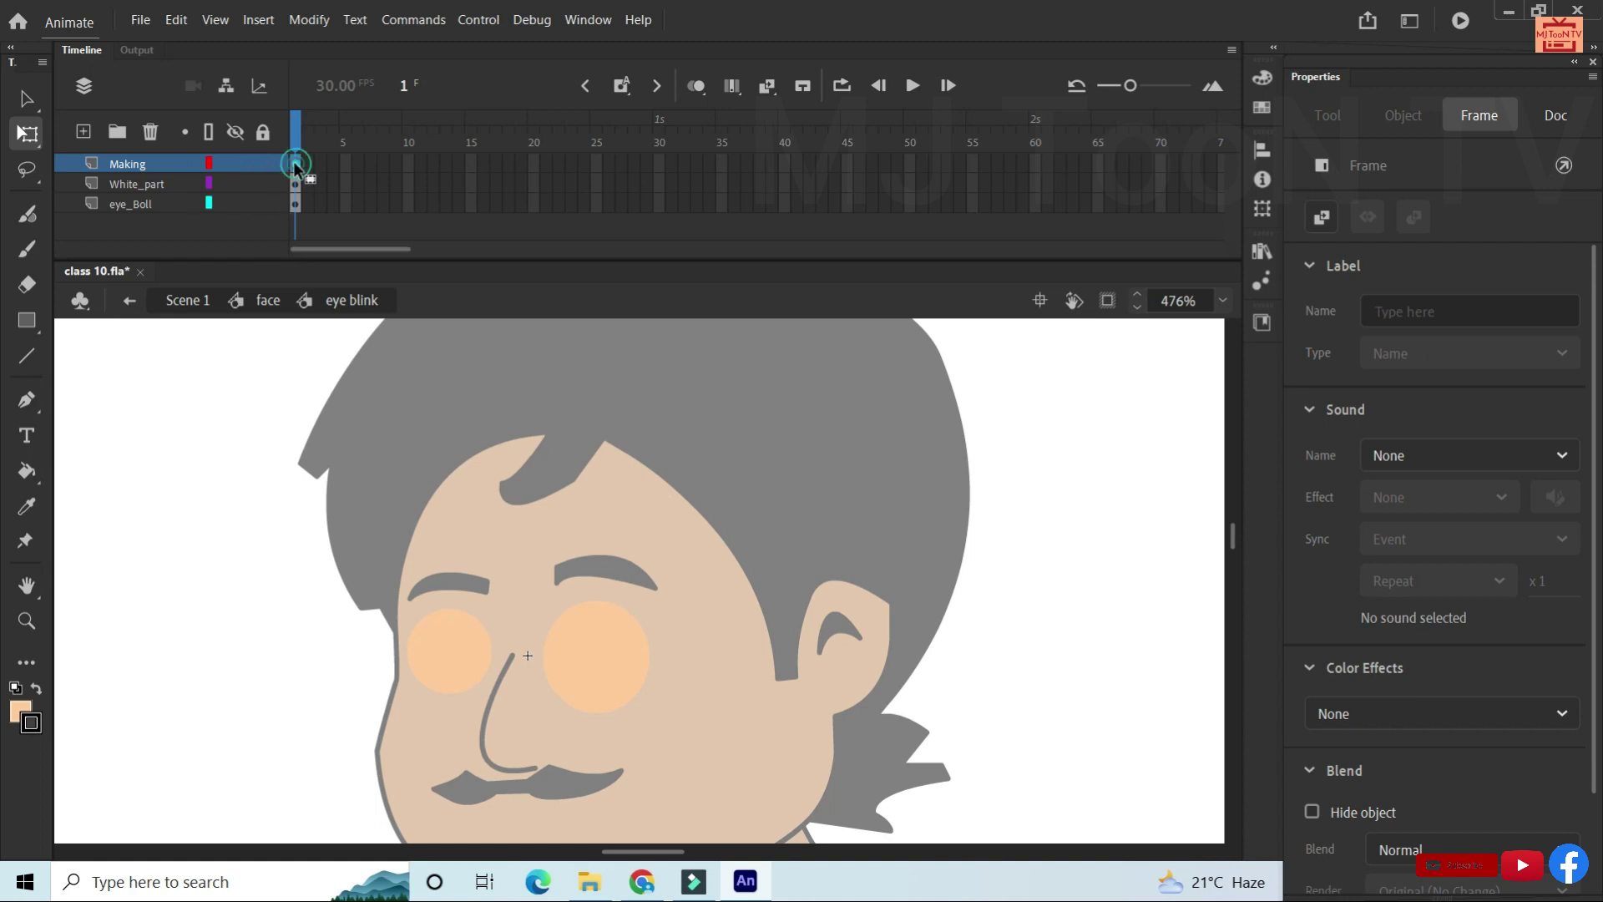
{"action": "left_click", "coordinate": [23, 324]}
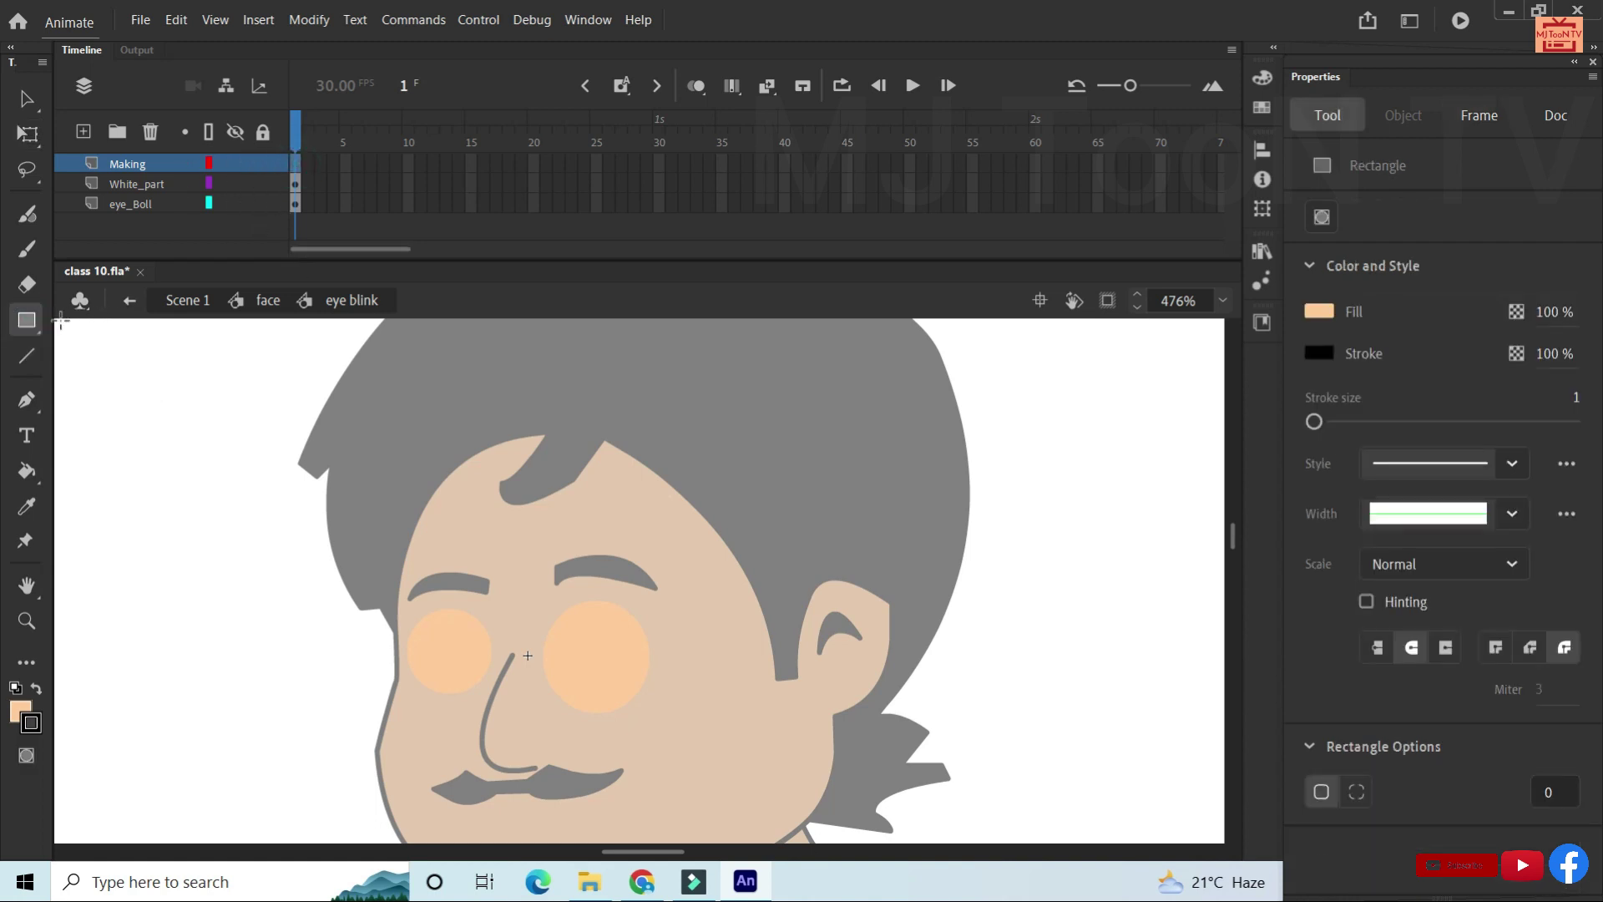
{"action": "mouse_move", "coordinate": [353, 534]}
{"action": "left_mouse_down"}
{"action": "mouse_move", "coordinate": [574, 590]}
{"action": "mouse_move", "coordinate": [690, 586]}
{"action": "left_mouse_up"}
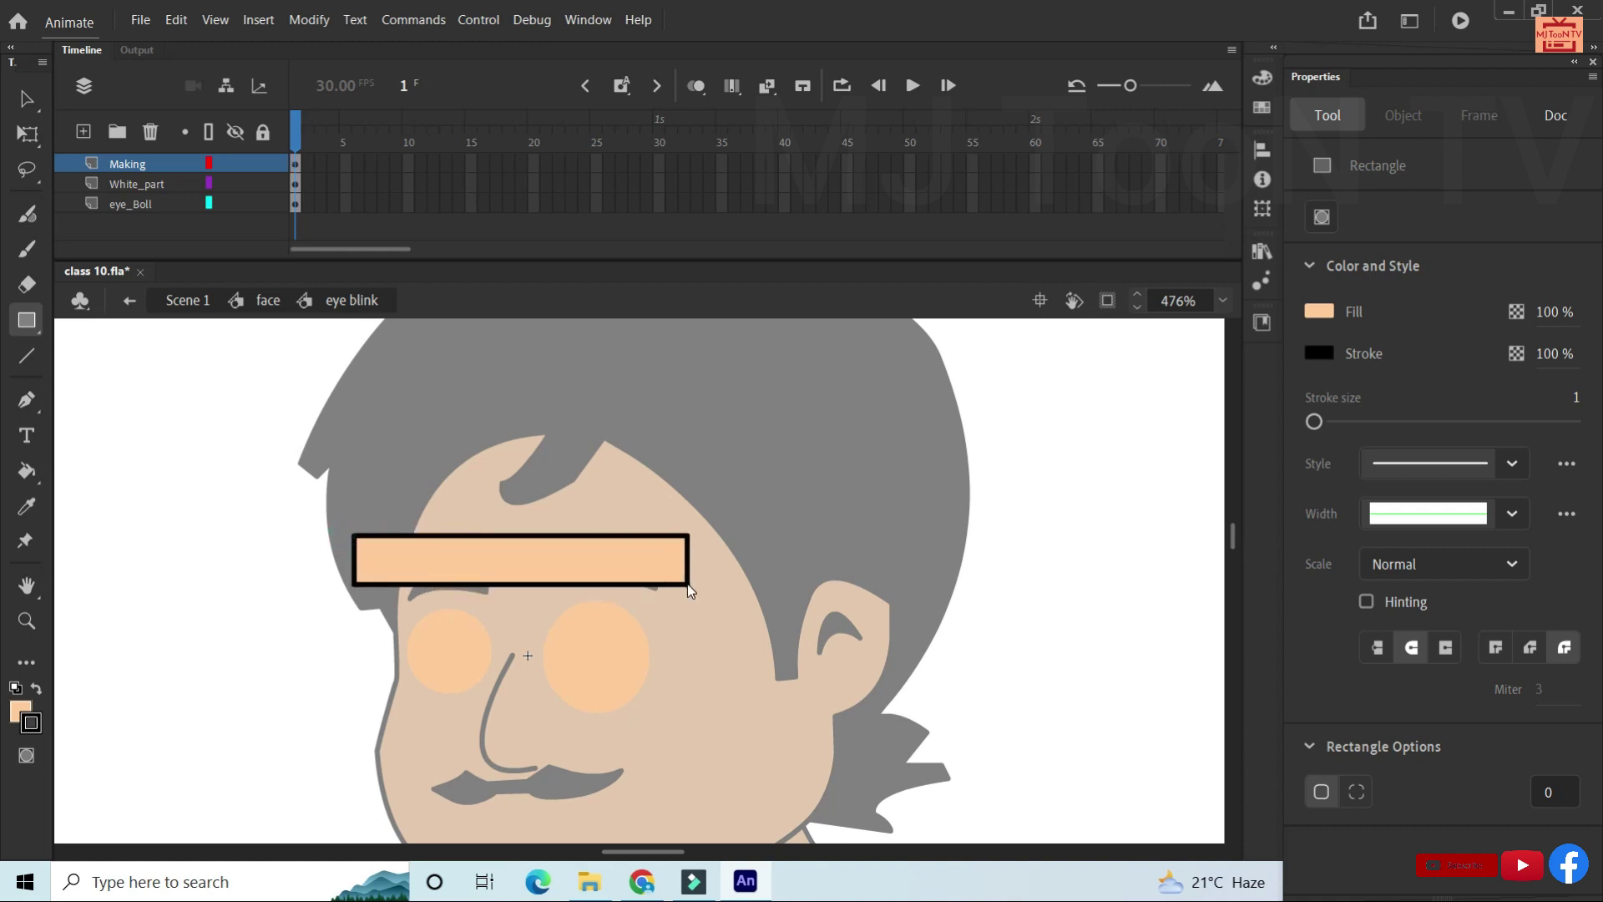
{"action": "key", "text": "v"}
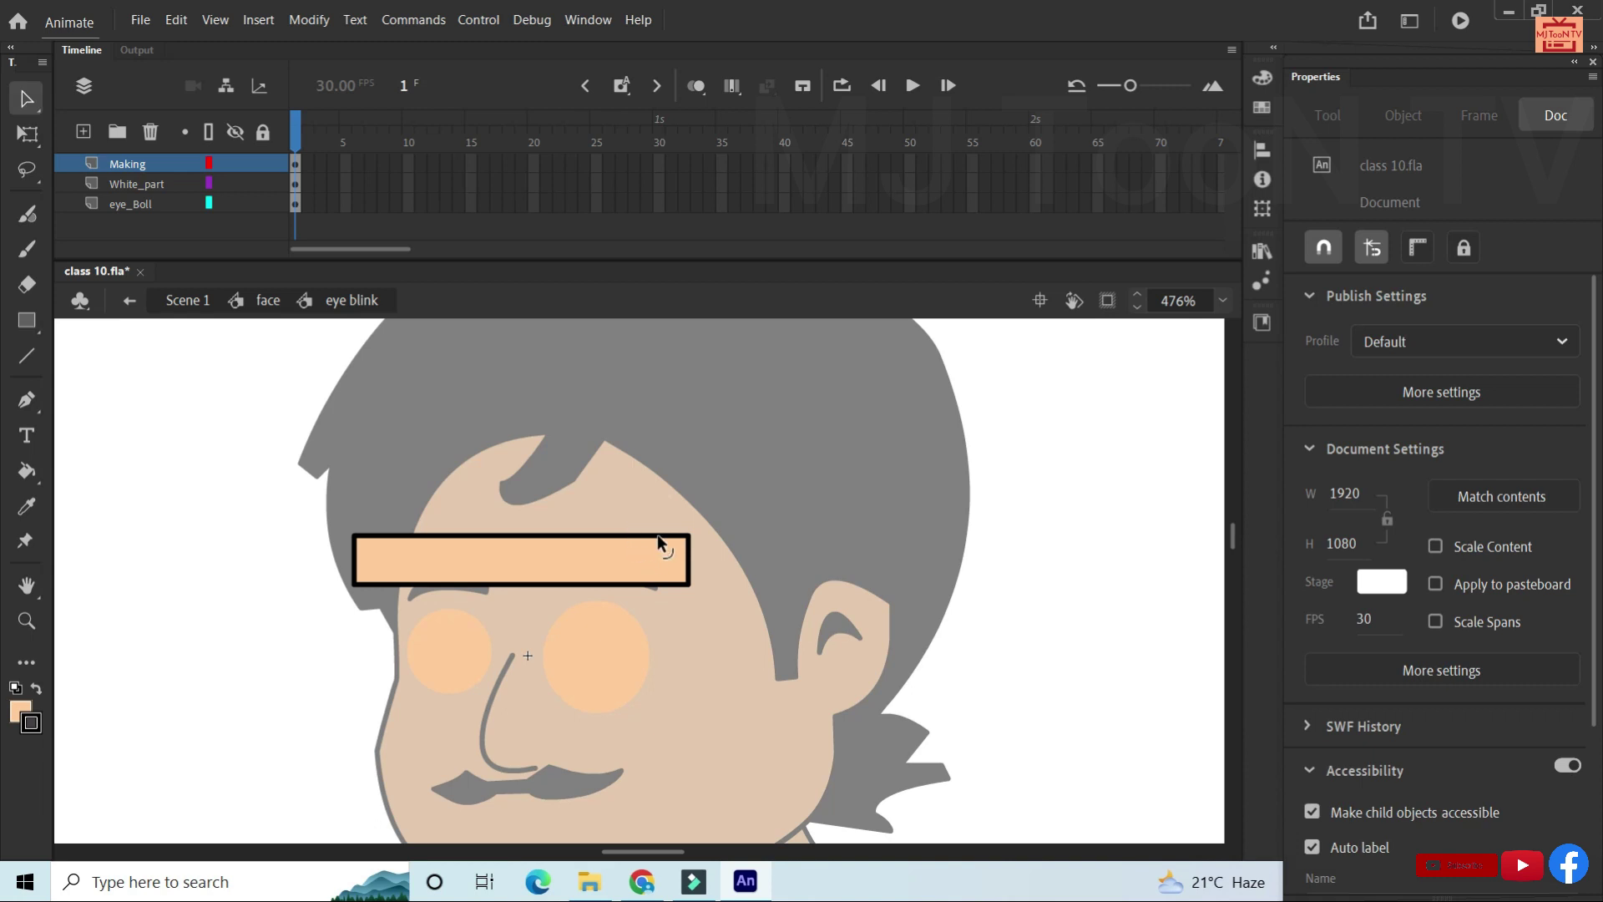
{"action": "left_click", "coordinate": [678, 536]}
{"action": "double_click", "coordinate": [678, 536]}
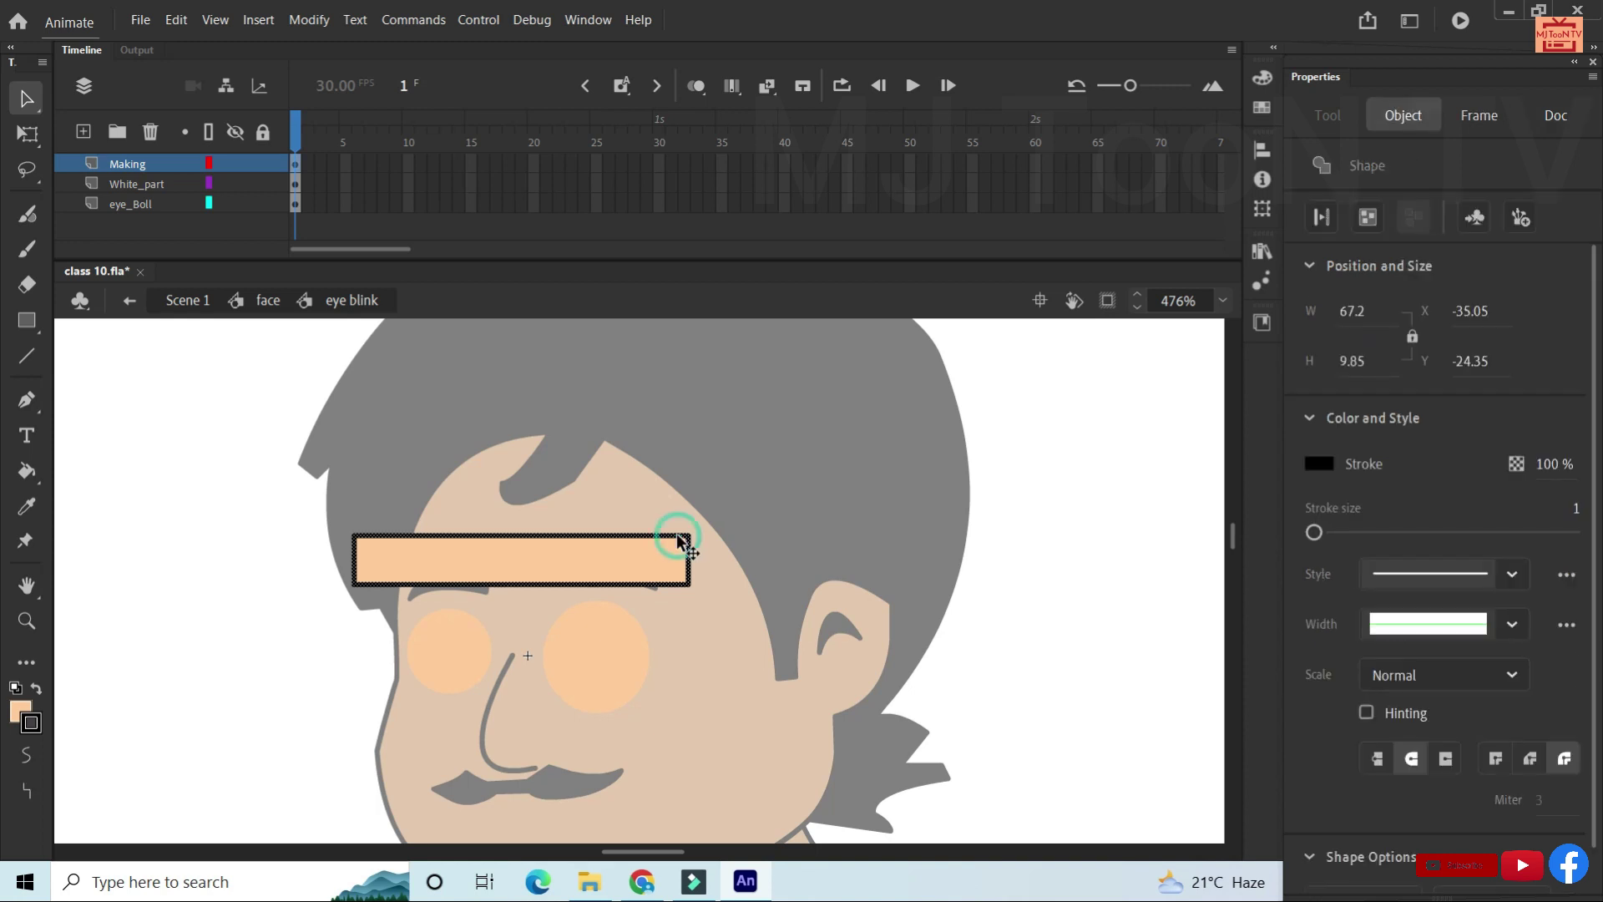
{"action": "key", "text": "Delete"}
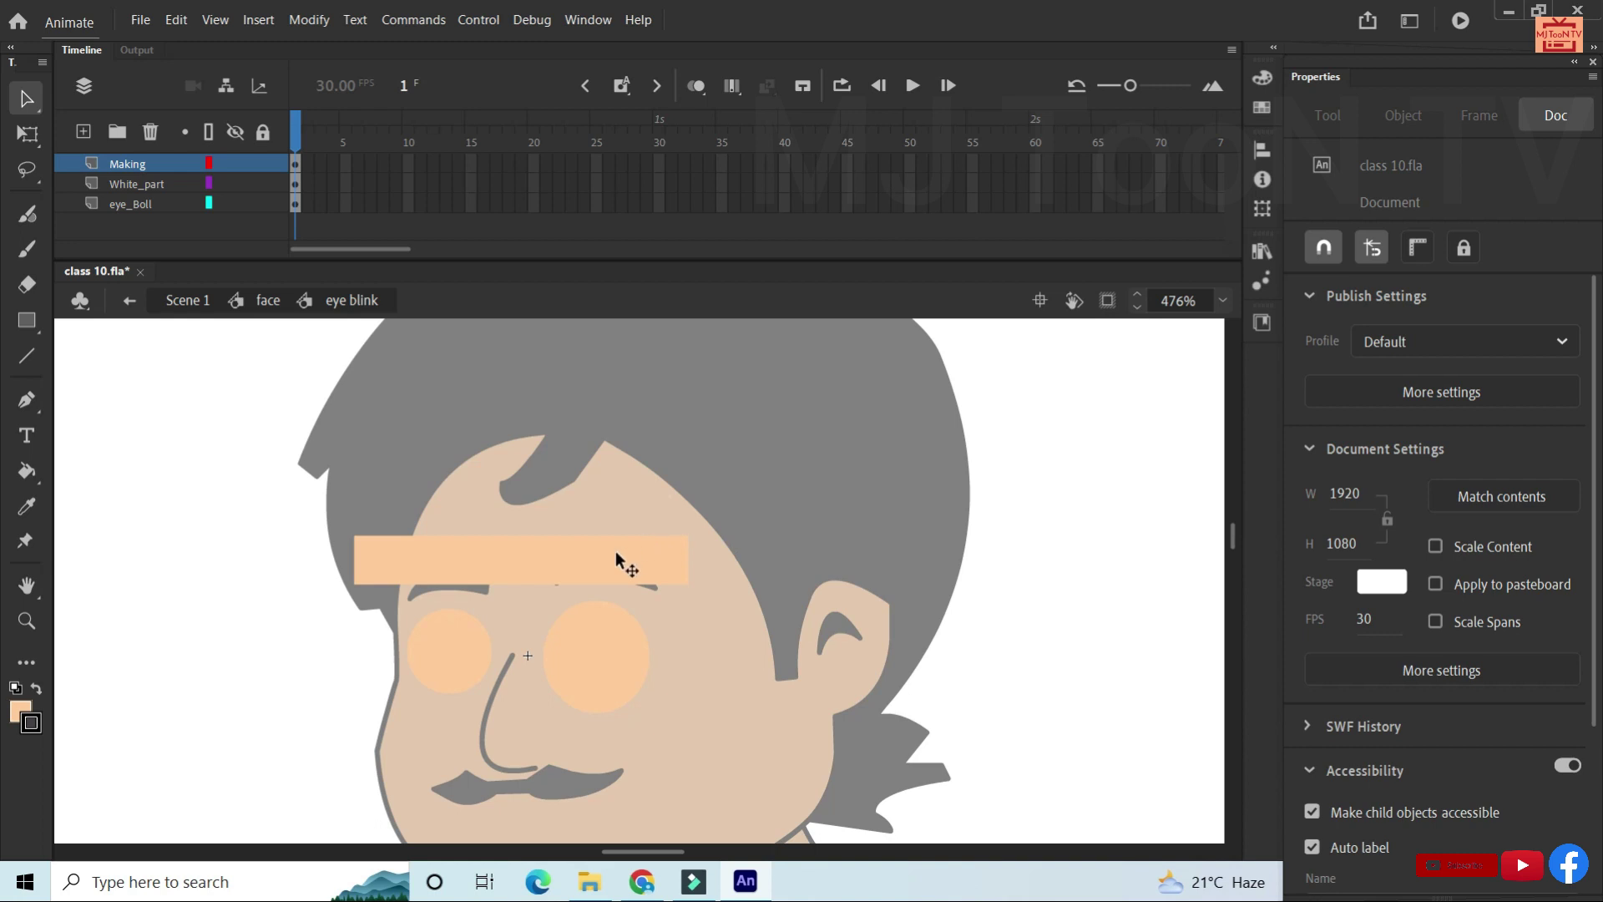
{"action": "left_click", "coordinate": [525, 555]}
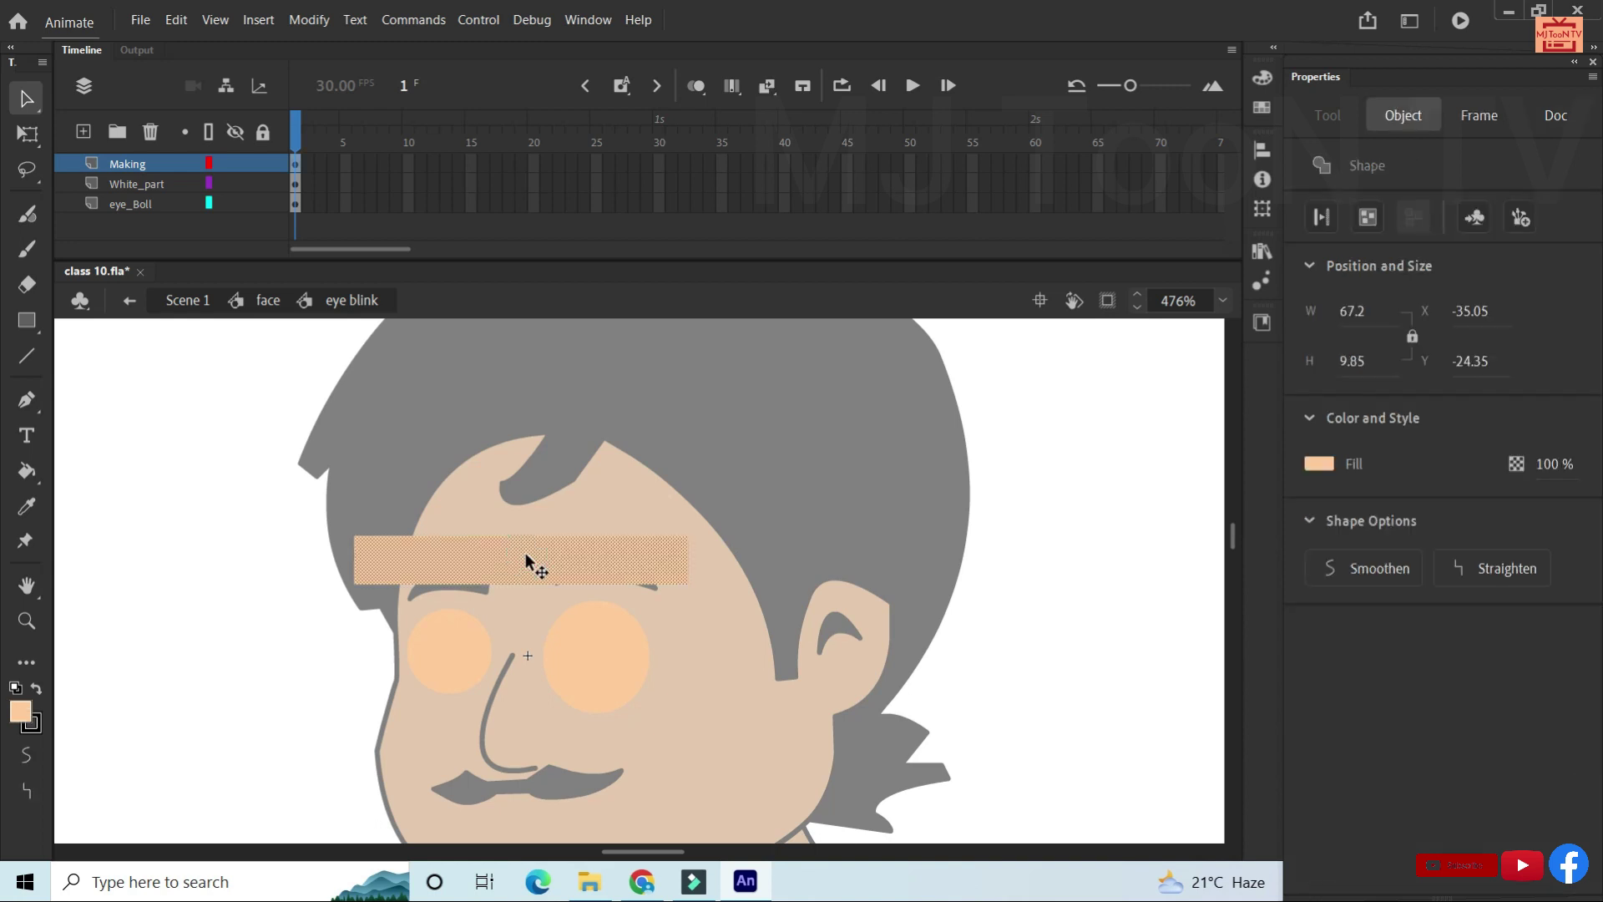
Convert the peach brow rectangle into a graphic symbol named 'mask'.
{"action": "key", "text": "F8"}
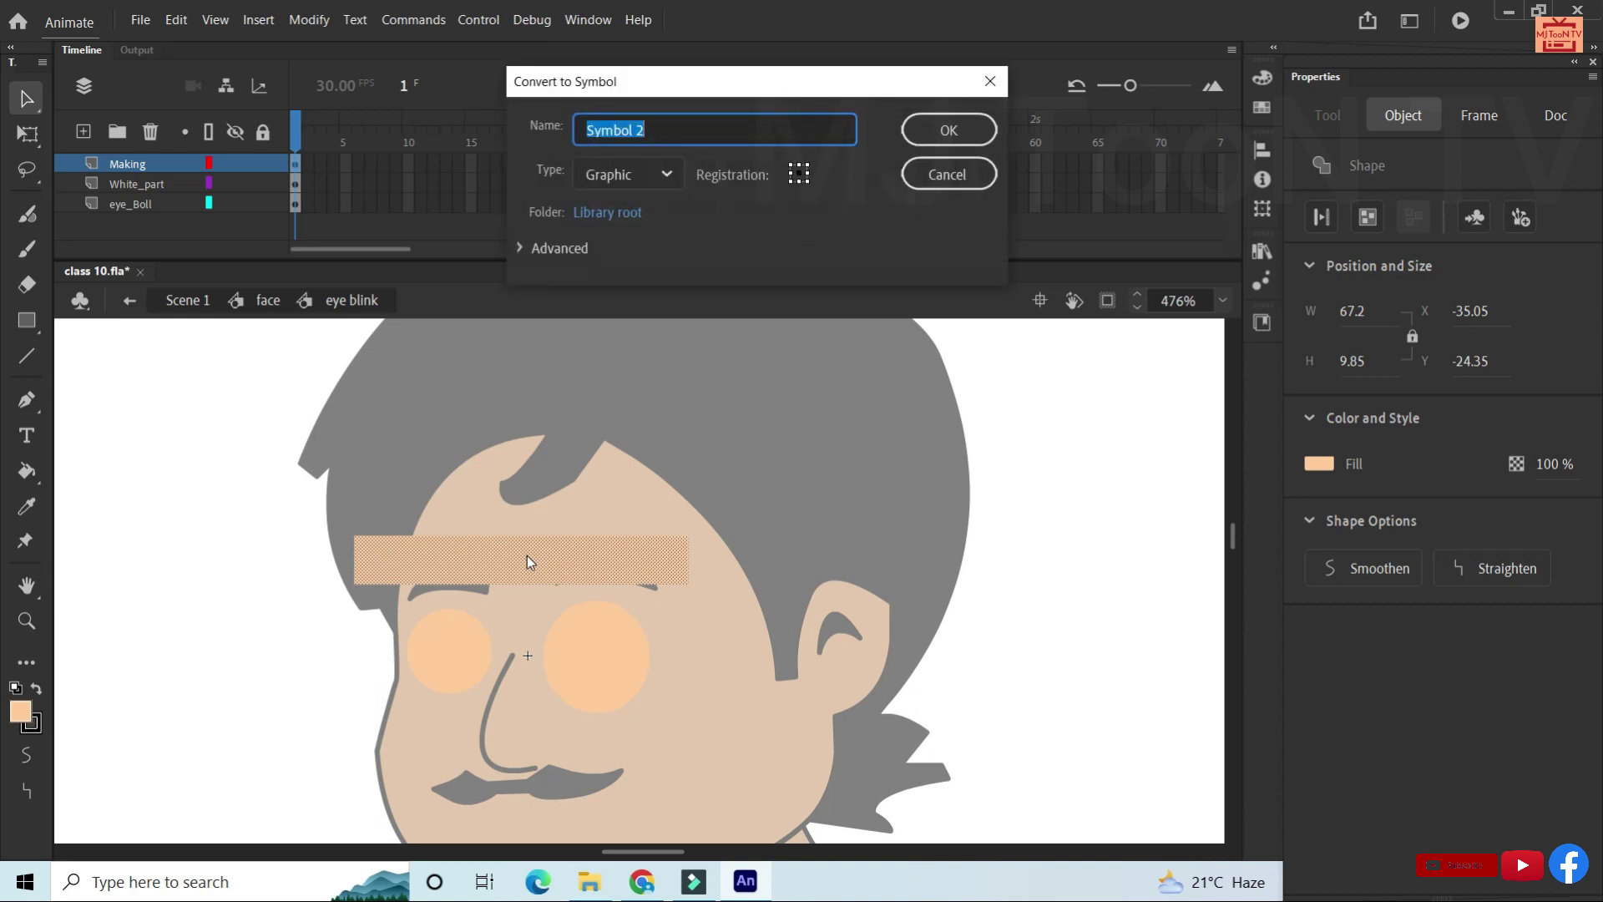
{"action": "key", "text": "BackSpace"}
{"action": "type", "text": "mask"}
{"action": "left_click", "coordinate": [953, 126]}
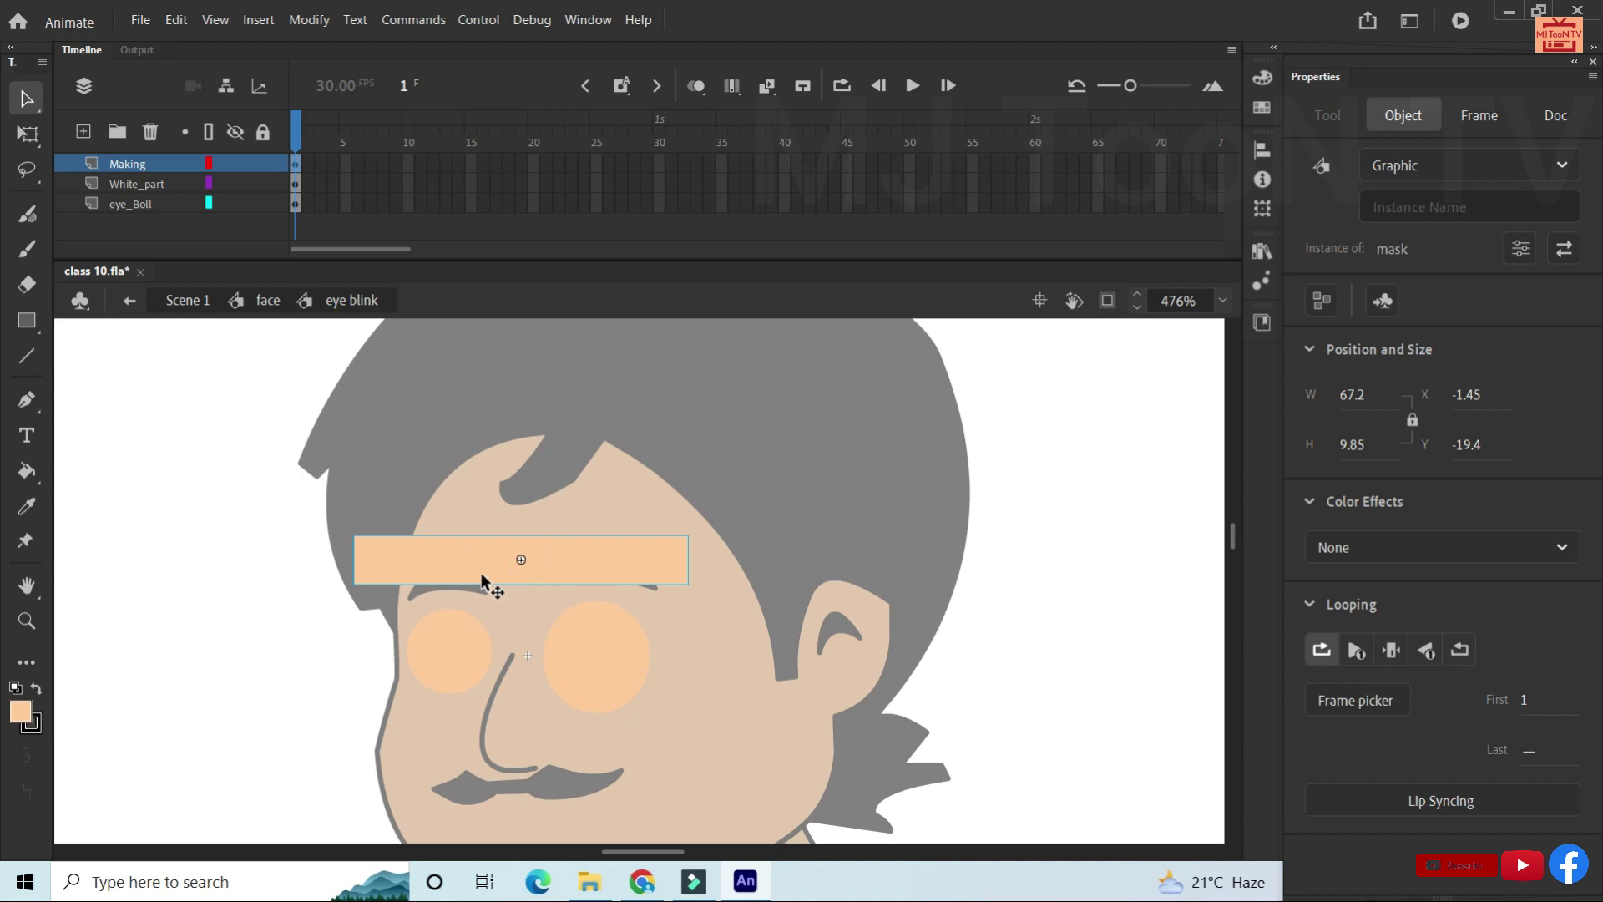
{"action": "left_click", "coordinate": [27, 135]}
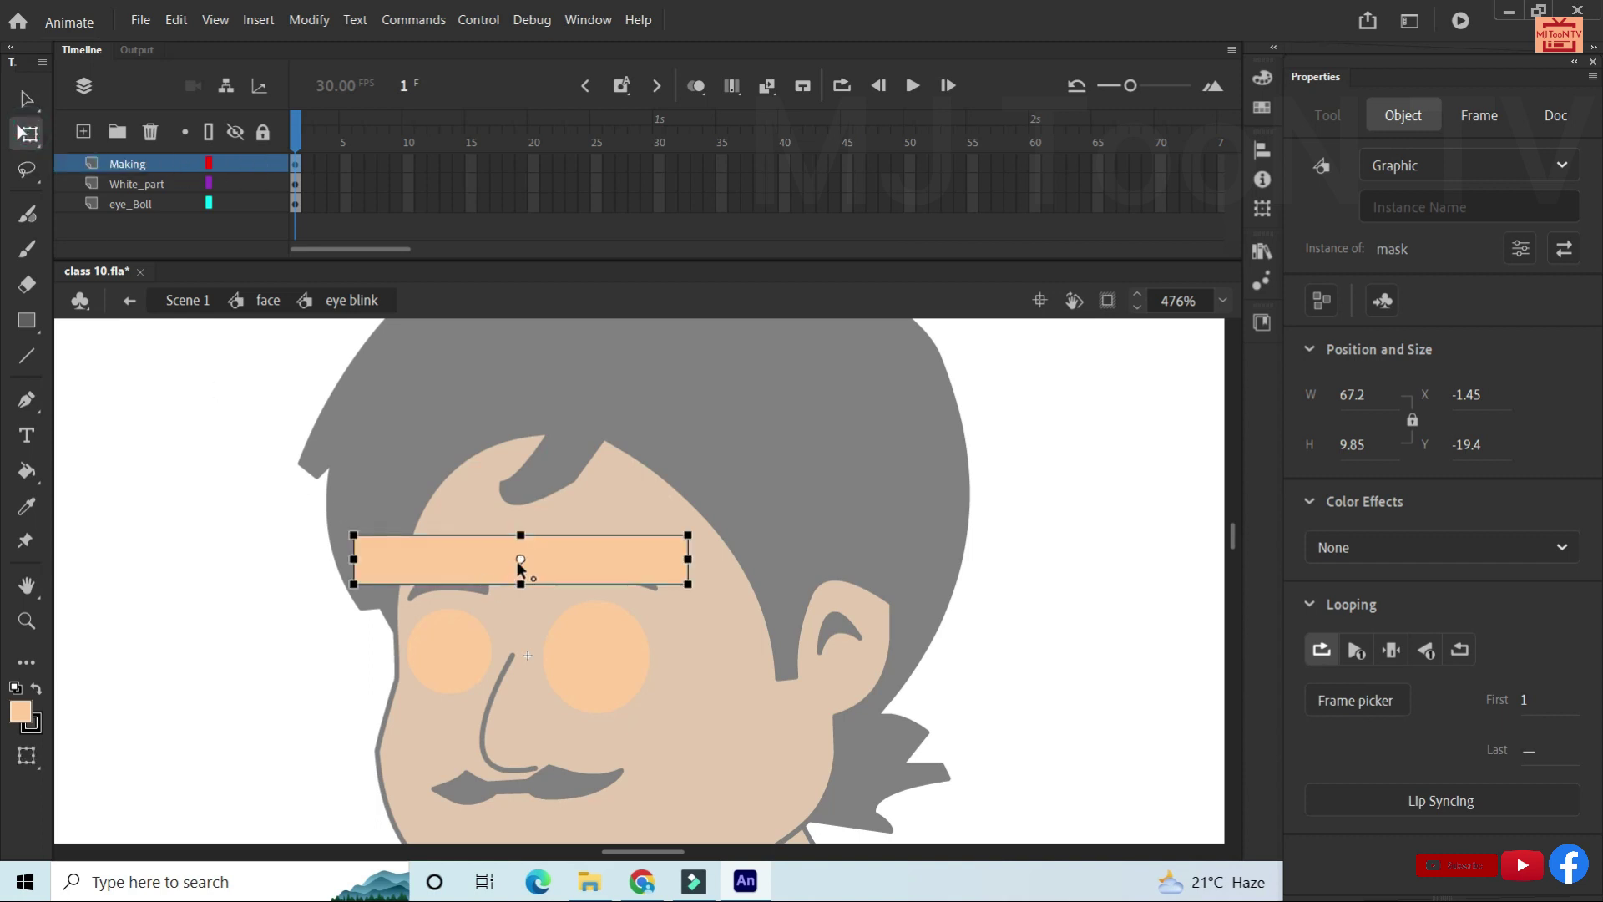
Pin the mask's pivot to its top edge and extend the Making layer to frame 30.
{"action": "left_click_drag", "start_coordinate": [519, 560], "coordinate": [520, 537]}
{"action": "key", "text": "v"}
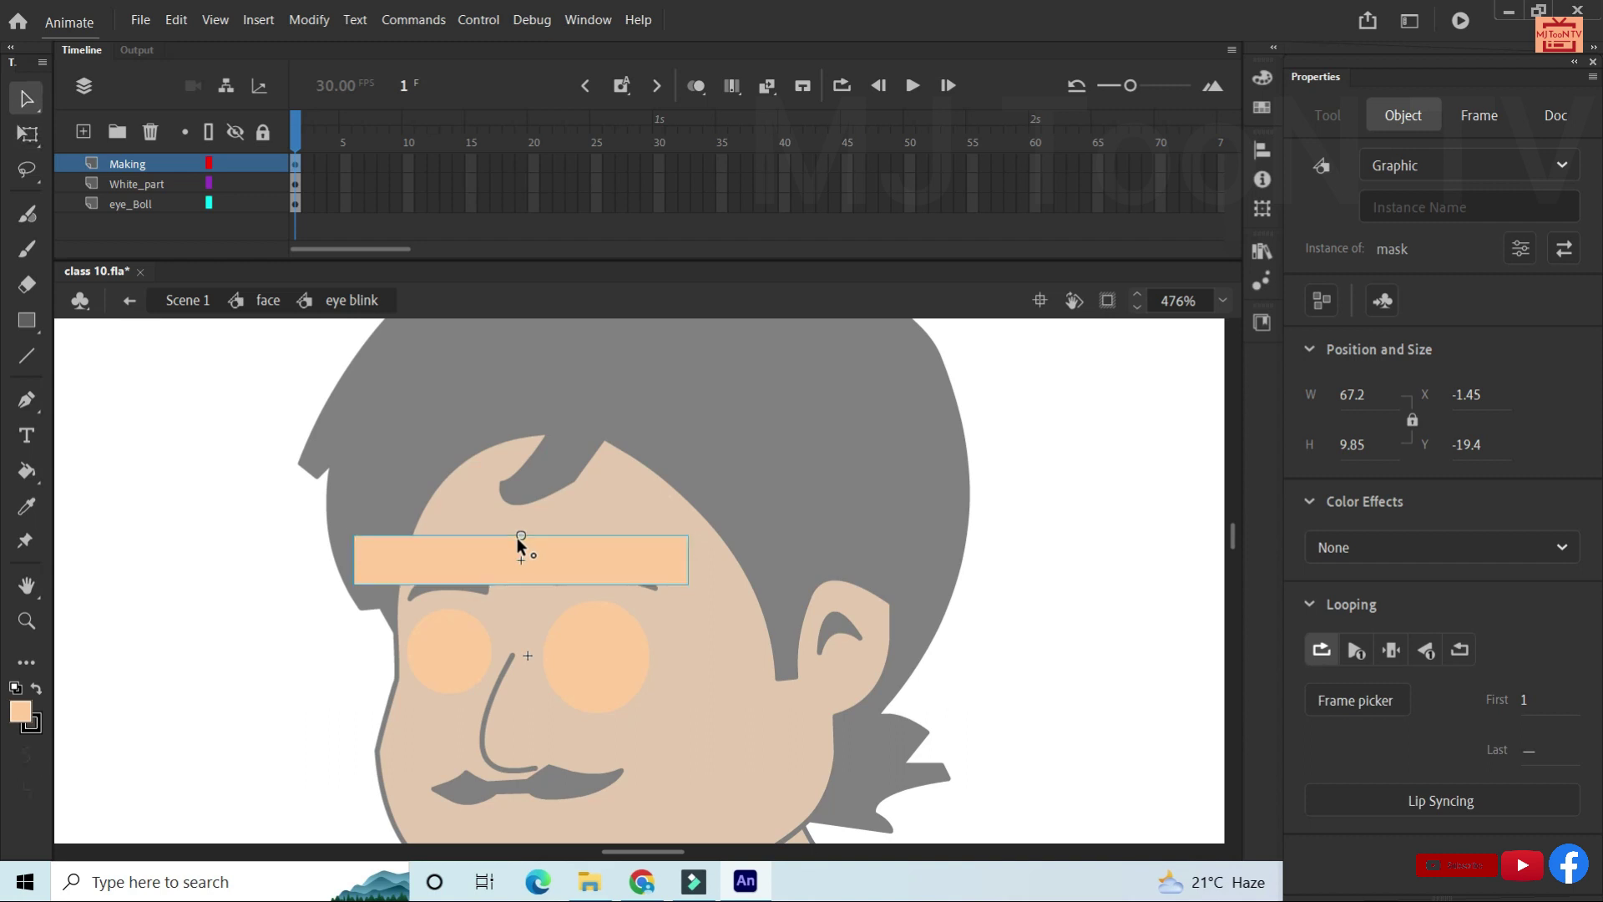
{"action": "left_click", "coordinate": [687, 377]}
{"action": "left_click", "coordinate": [661, 164]}
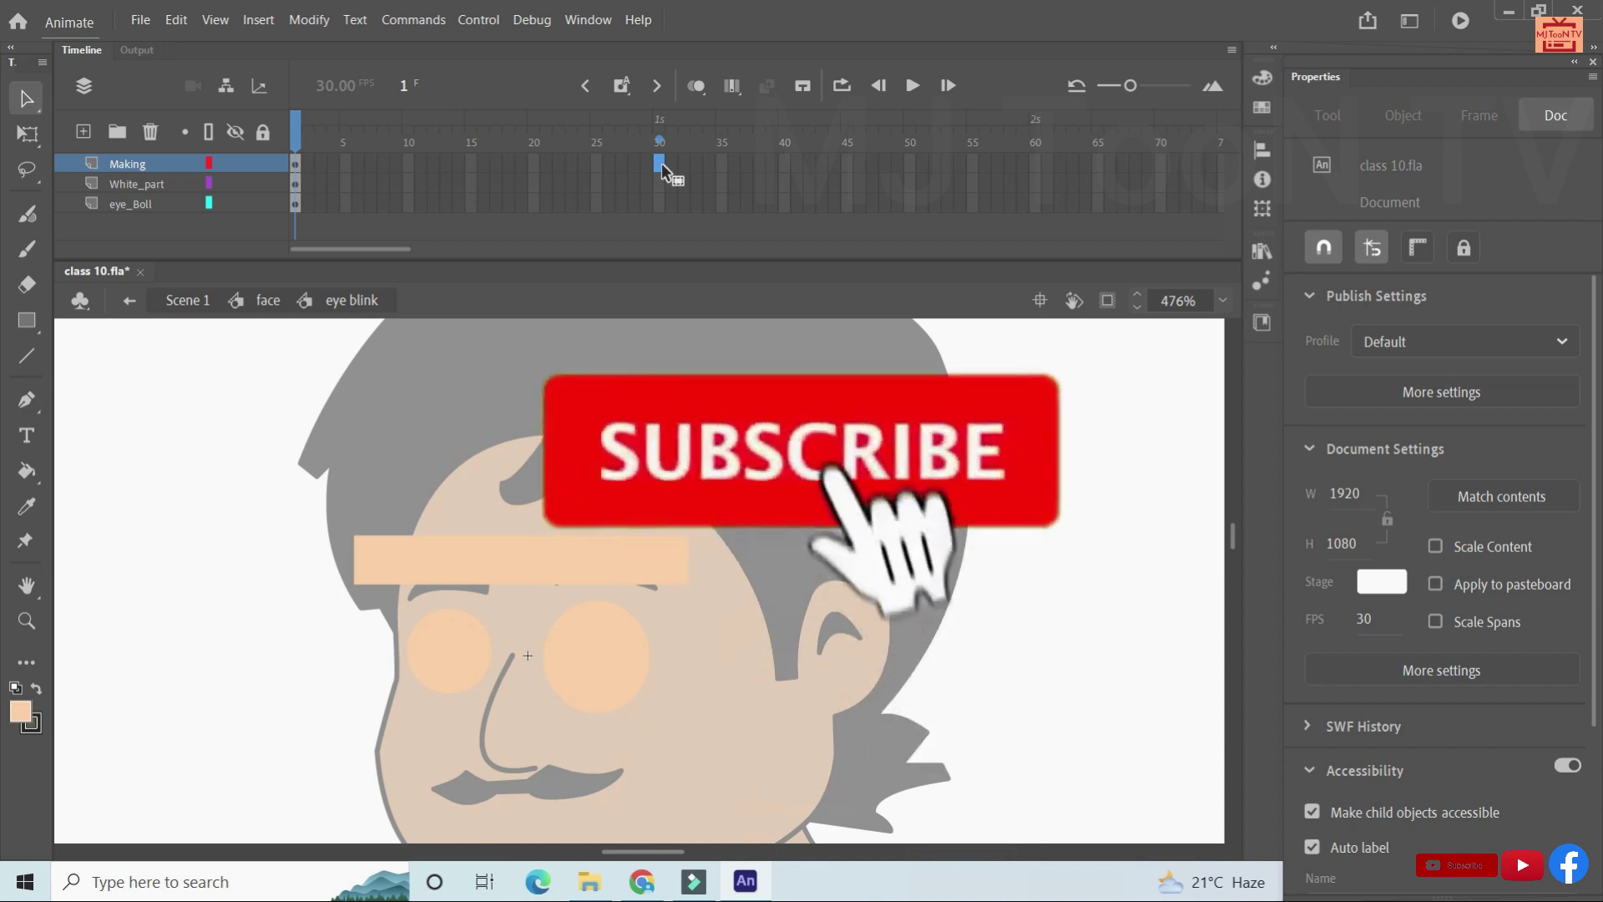
{"action": "key", "text": "F5"}
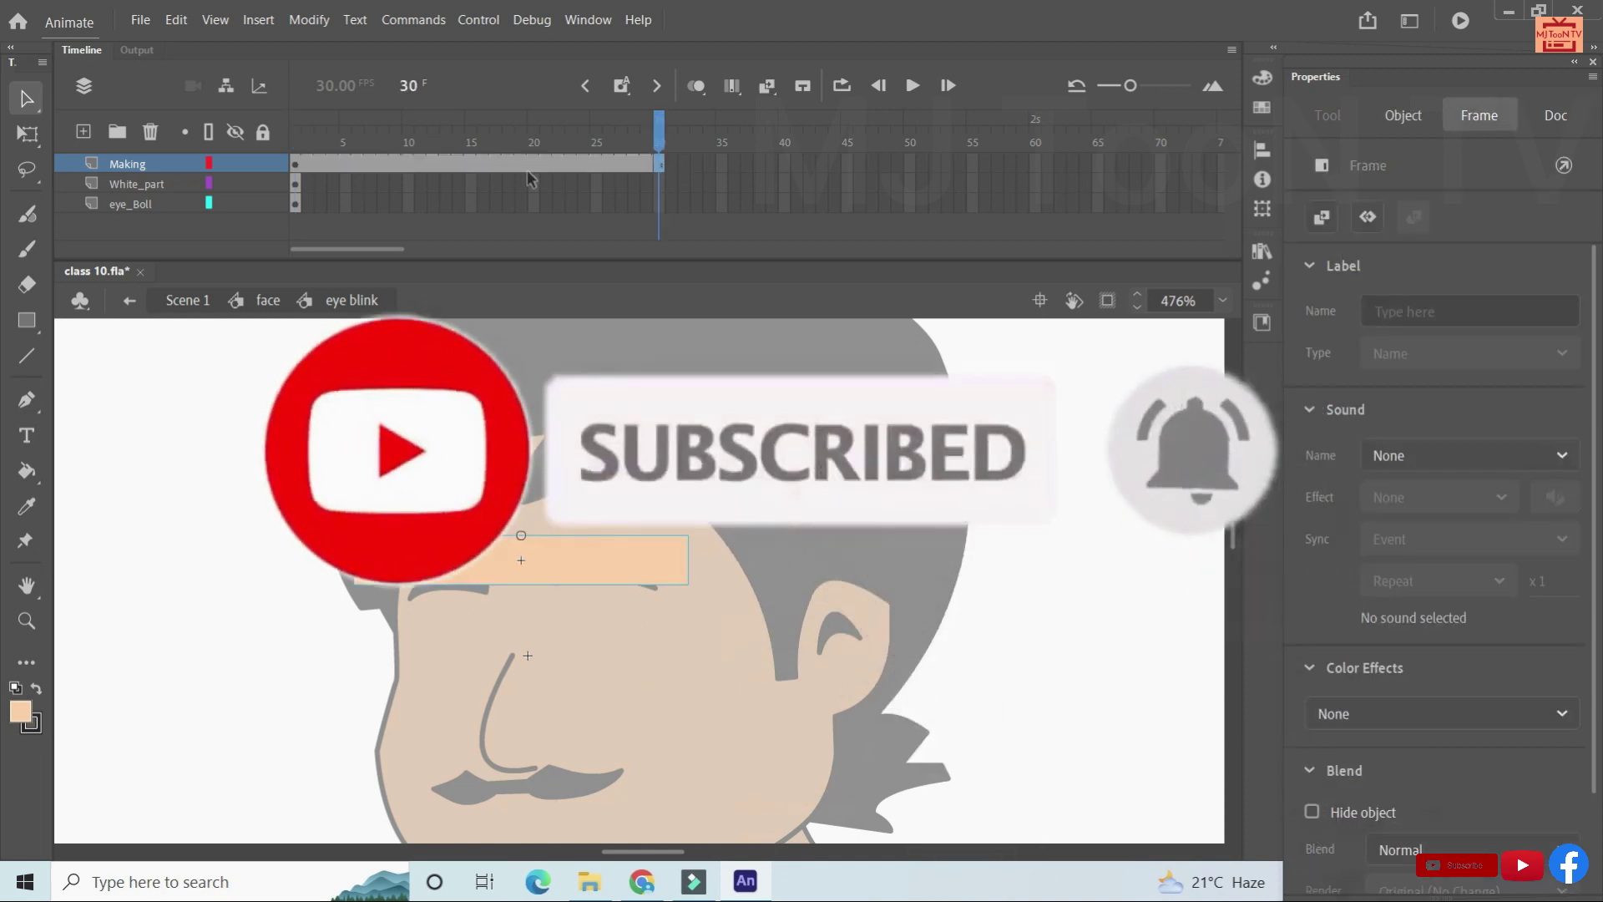
{"action": "left_click", "coordinate": [473, 167]}
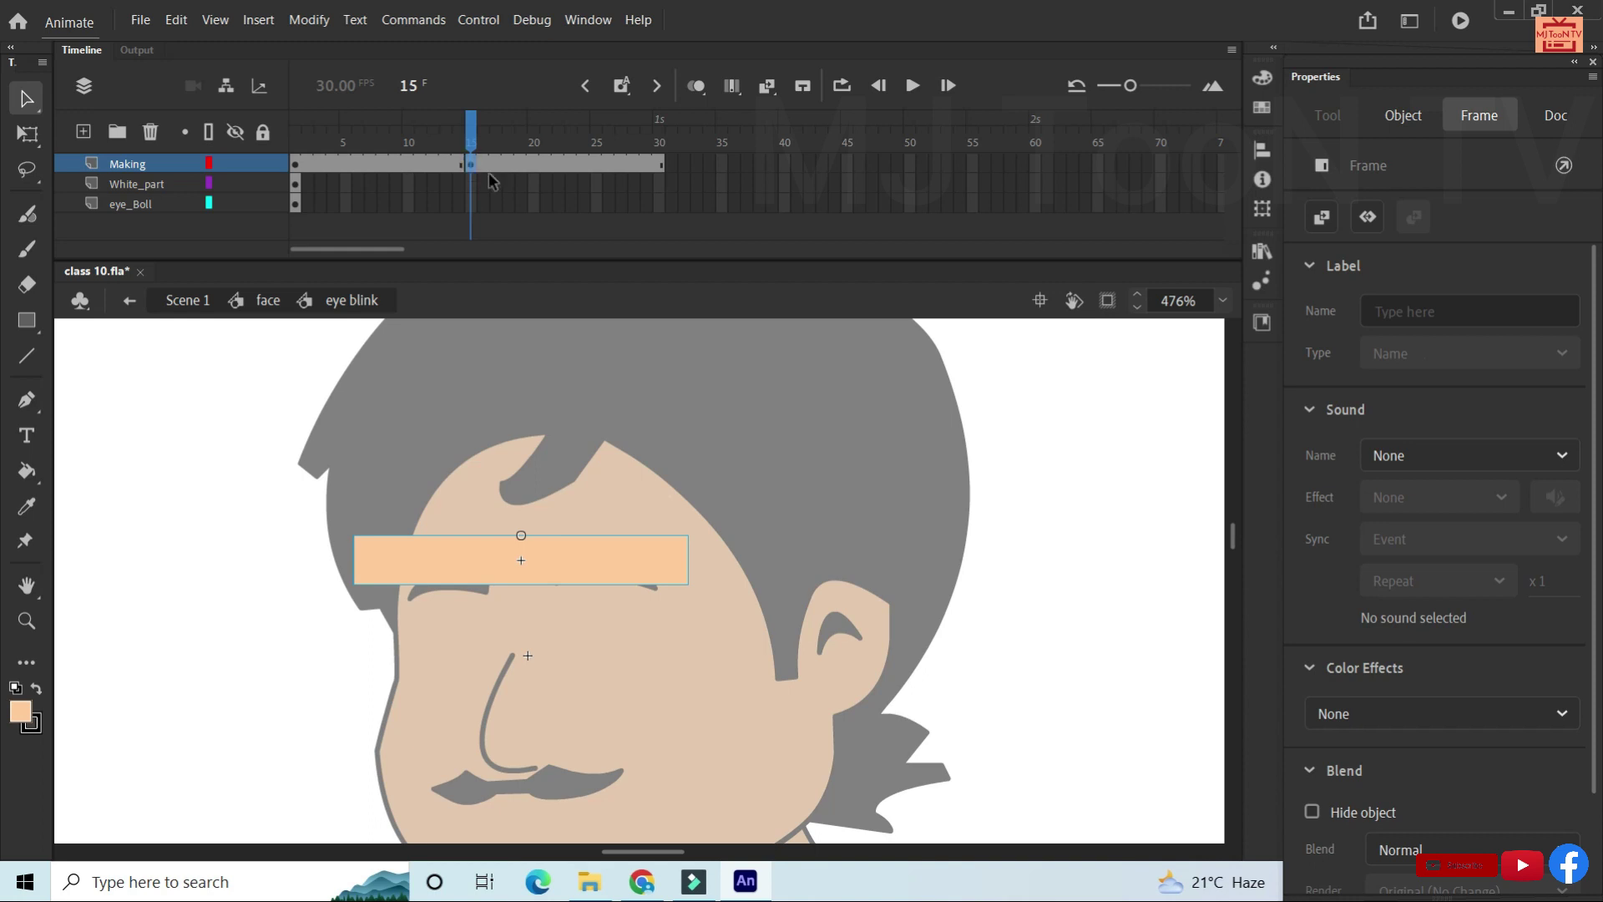
Stretch the mask over both eyes at frame 15, then squash it to a thin strip at frame 30.
{"action": "left_click", "coordinate": [541, 557]}
{"action": "key", "text": "q"}
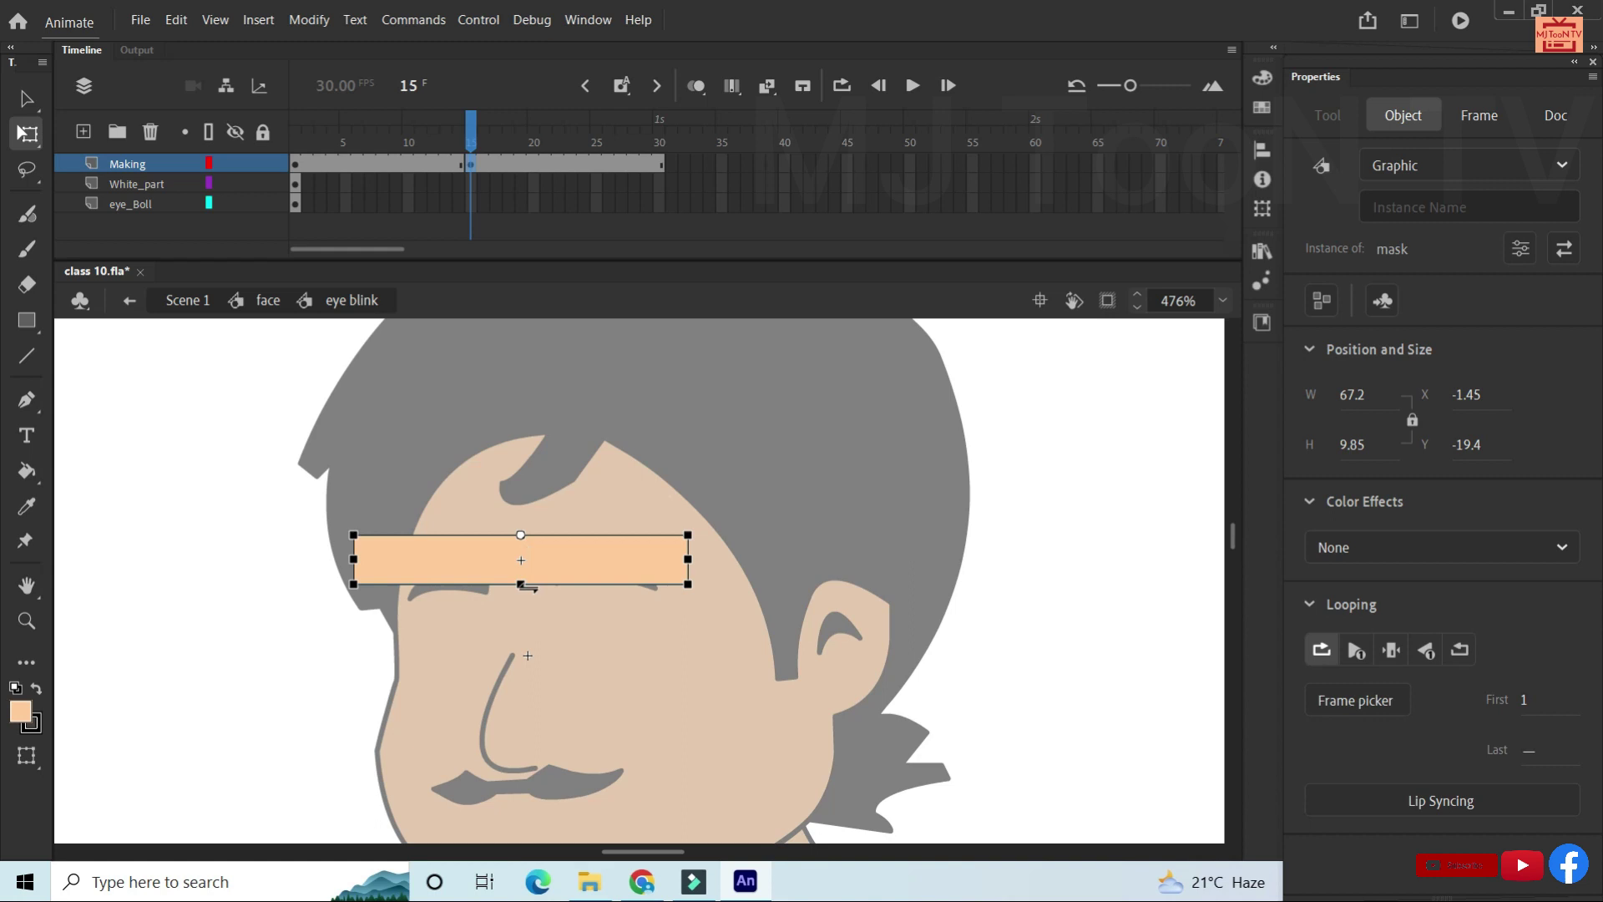
{"action": "left_click_drag", "start_coordinate": [520, 588], "coordinate": [526, 715]}
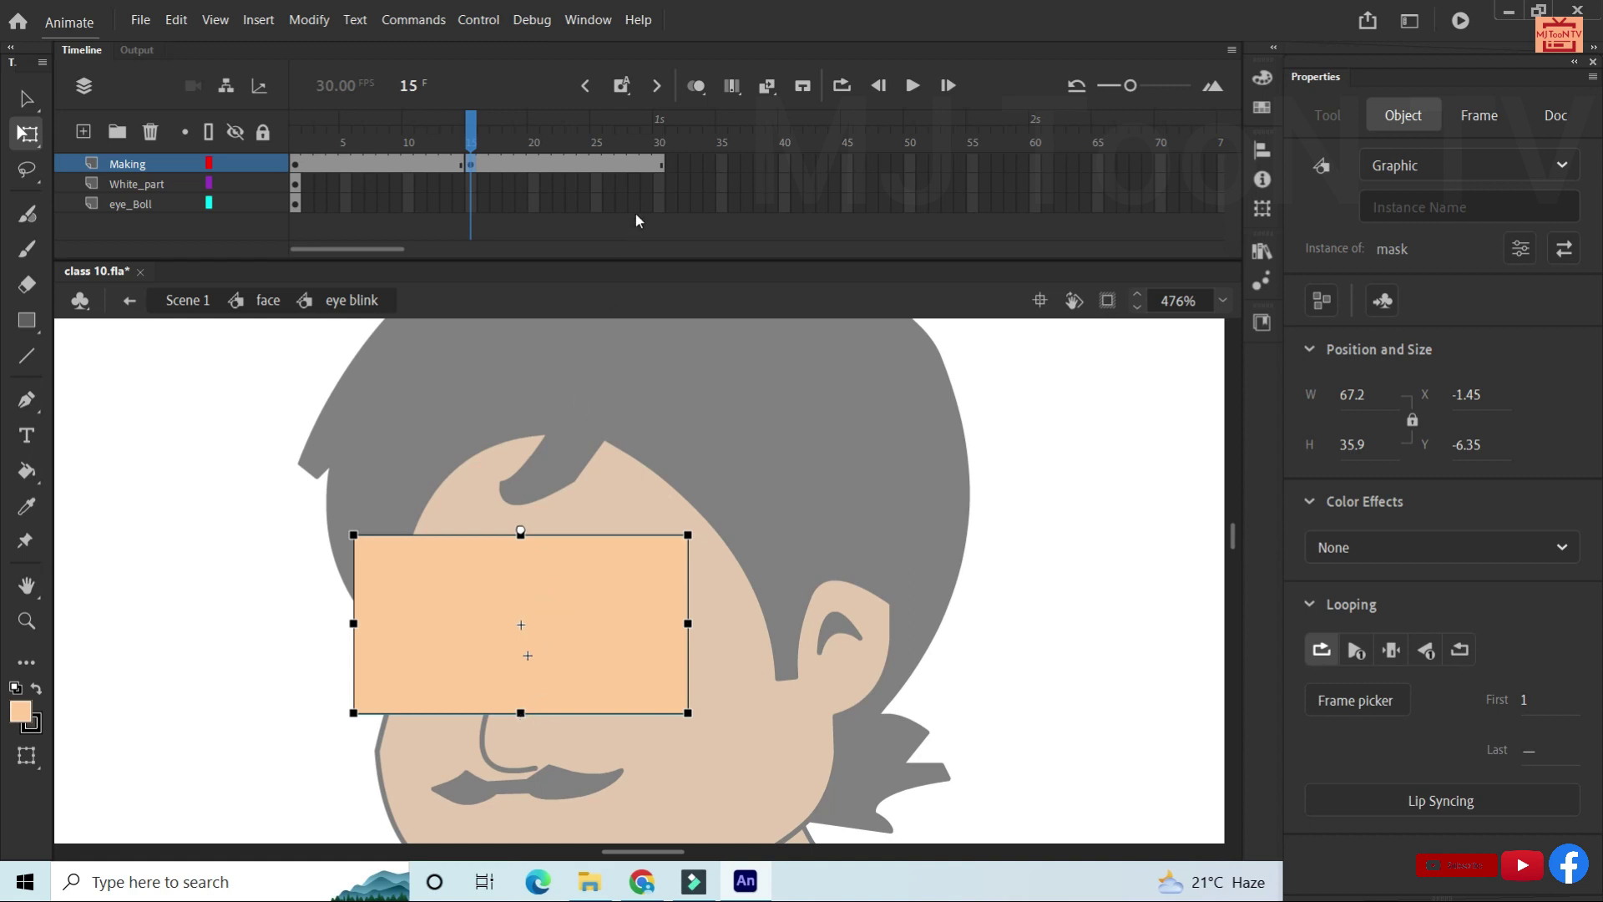
{"action": "left_click", "coordinate": [659, 166]}
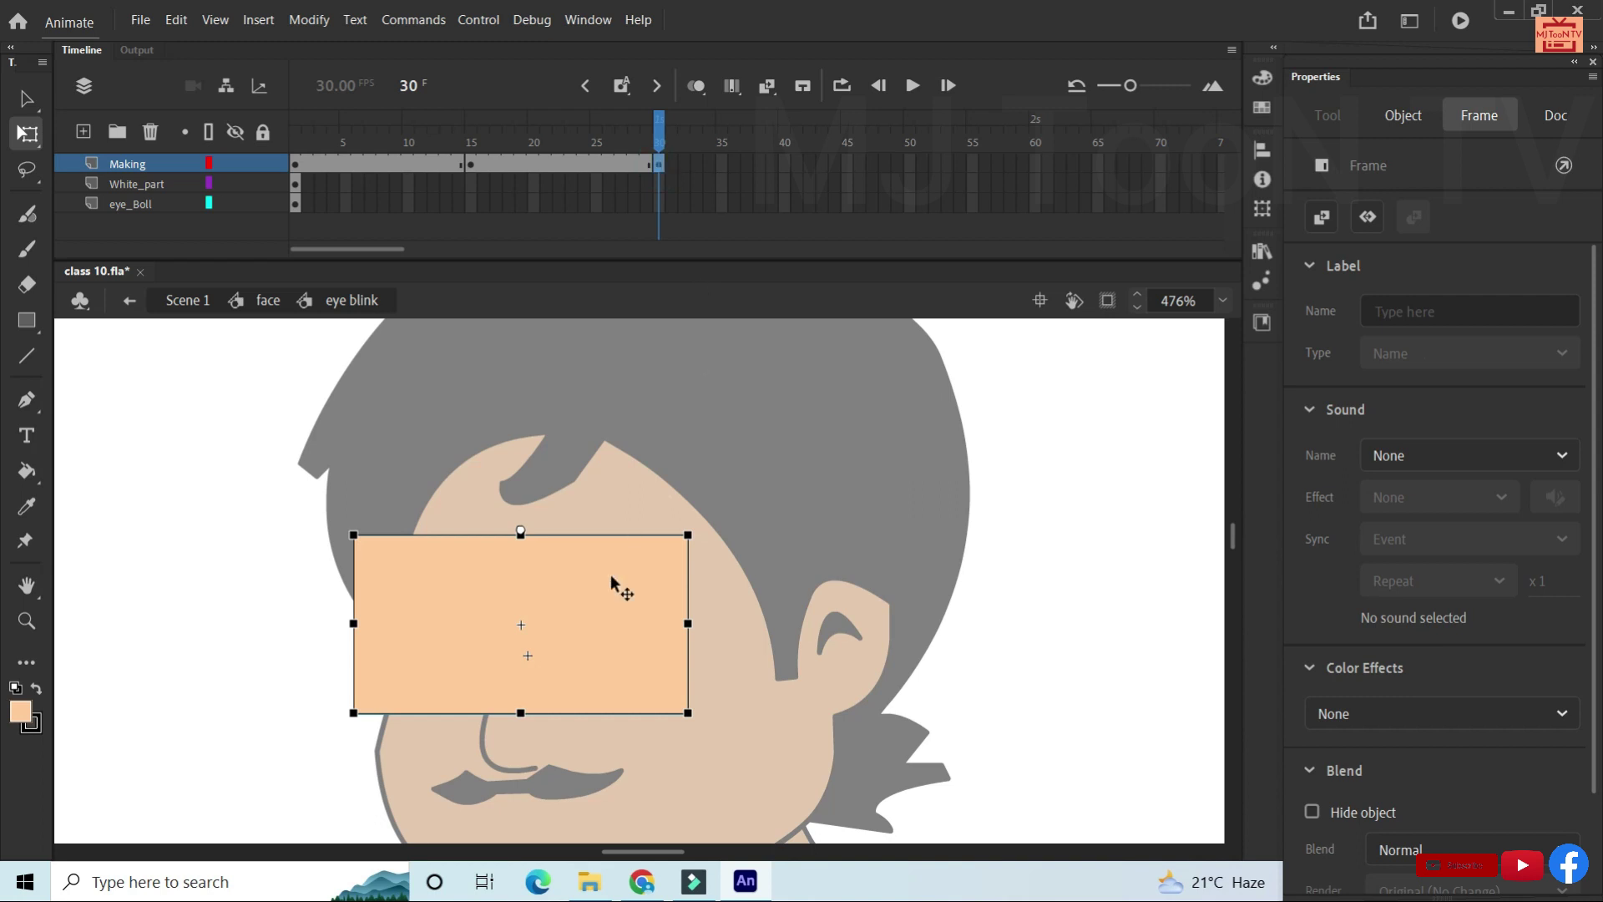
{"action": "mouse_move", "coordinate": [521, 716]}
{"action": "left_mouse_down"}
{"action": "mouse_move", "coordinate": [524, 531]}
{"action": "mouse_move", "coordinate": [530, 574]}
{"action": "left_mouse_up"}
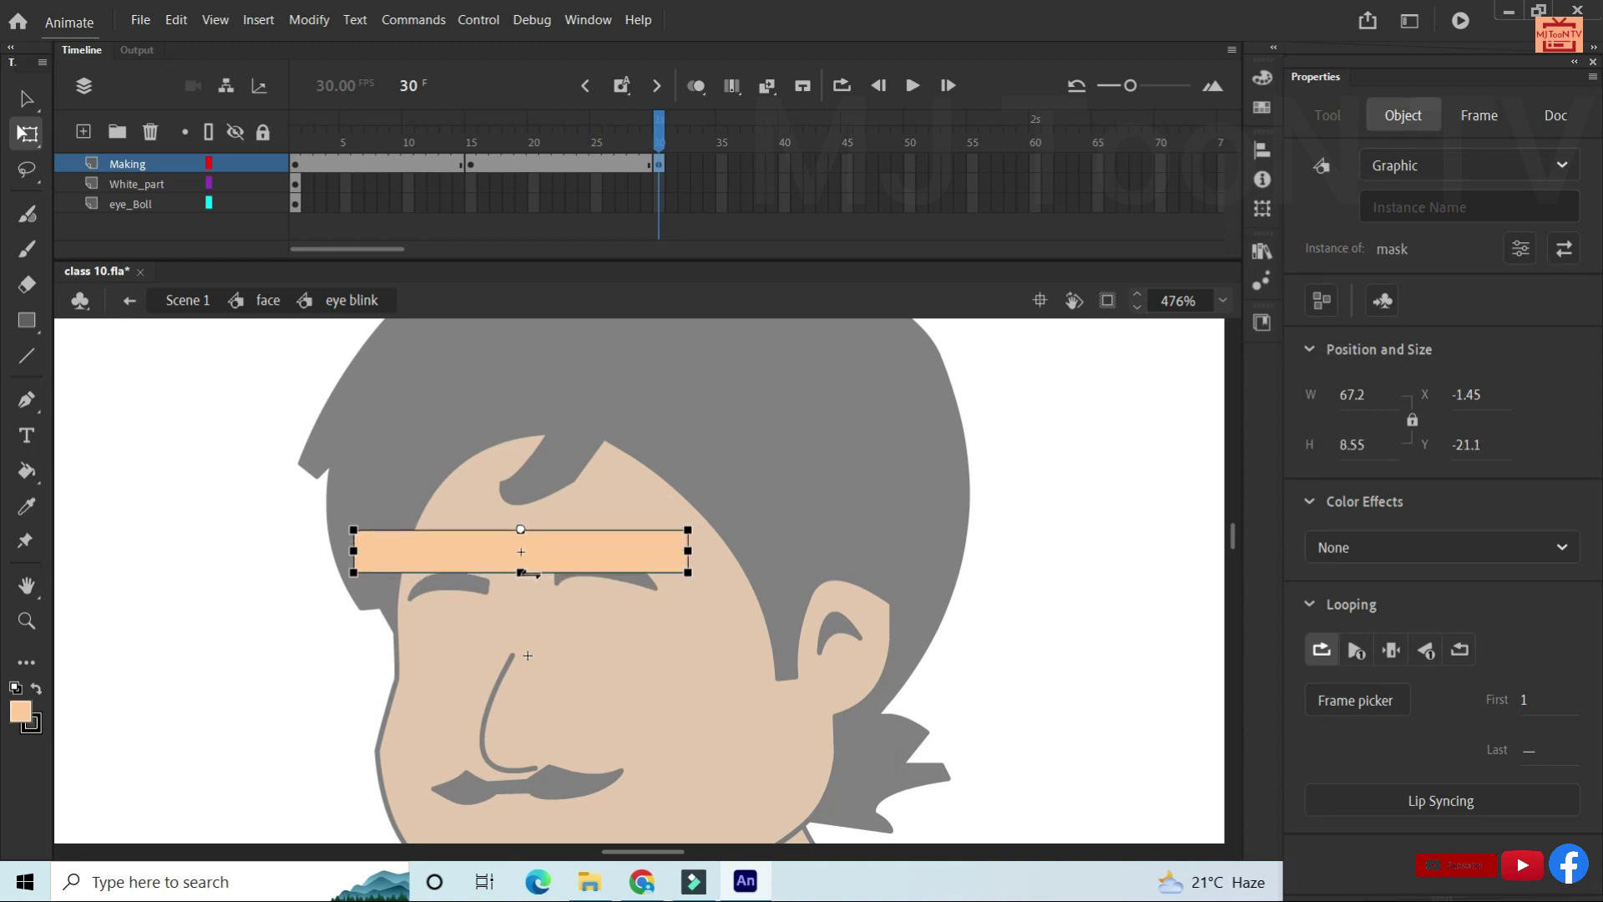
Extend the eye layers to frame 30.
{"action": "left_click", "coordinate": [671, 203]}
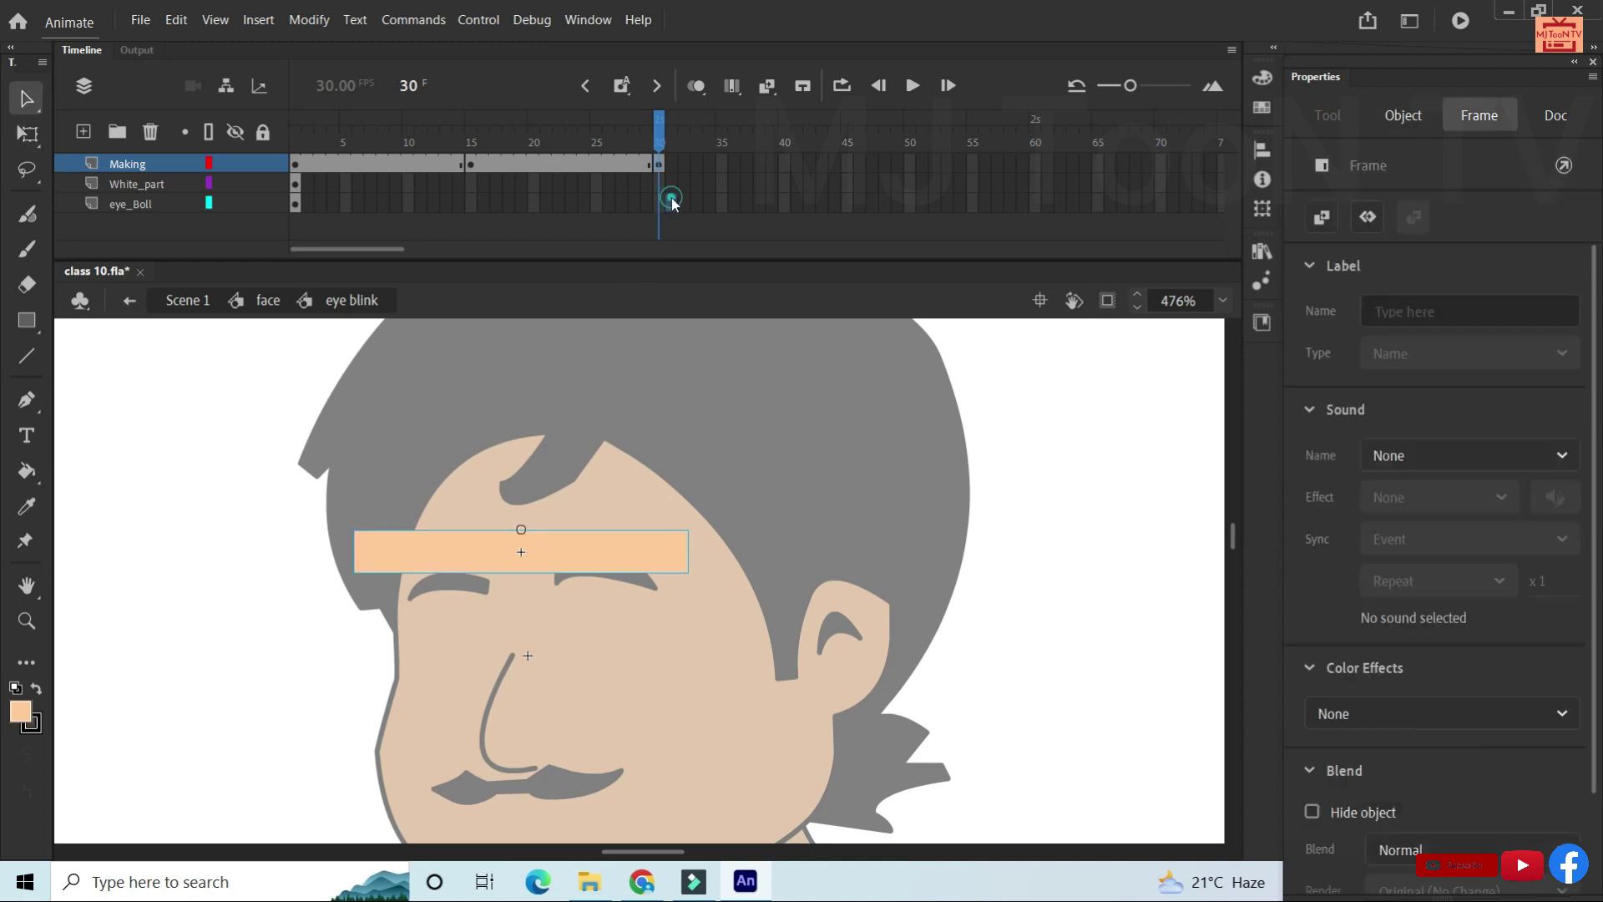
{"action": "left_click", "coordinate": [660, 183]}
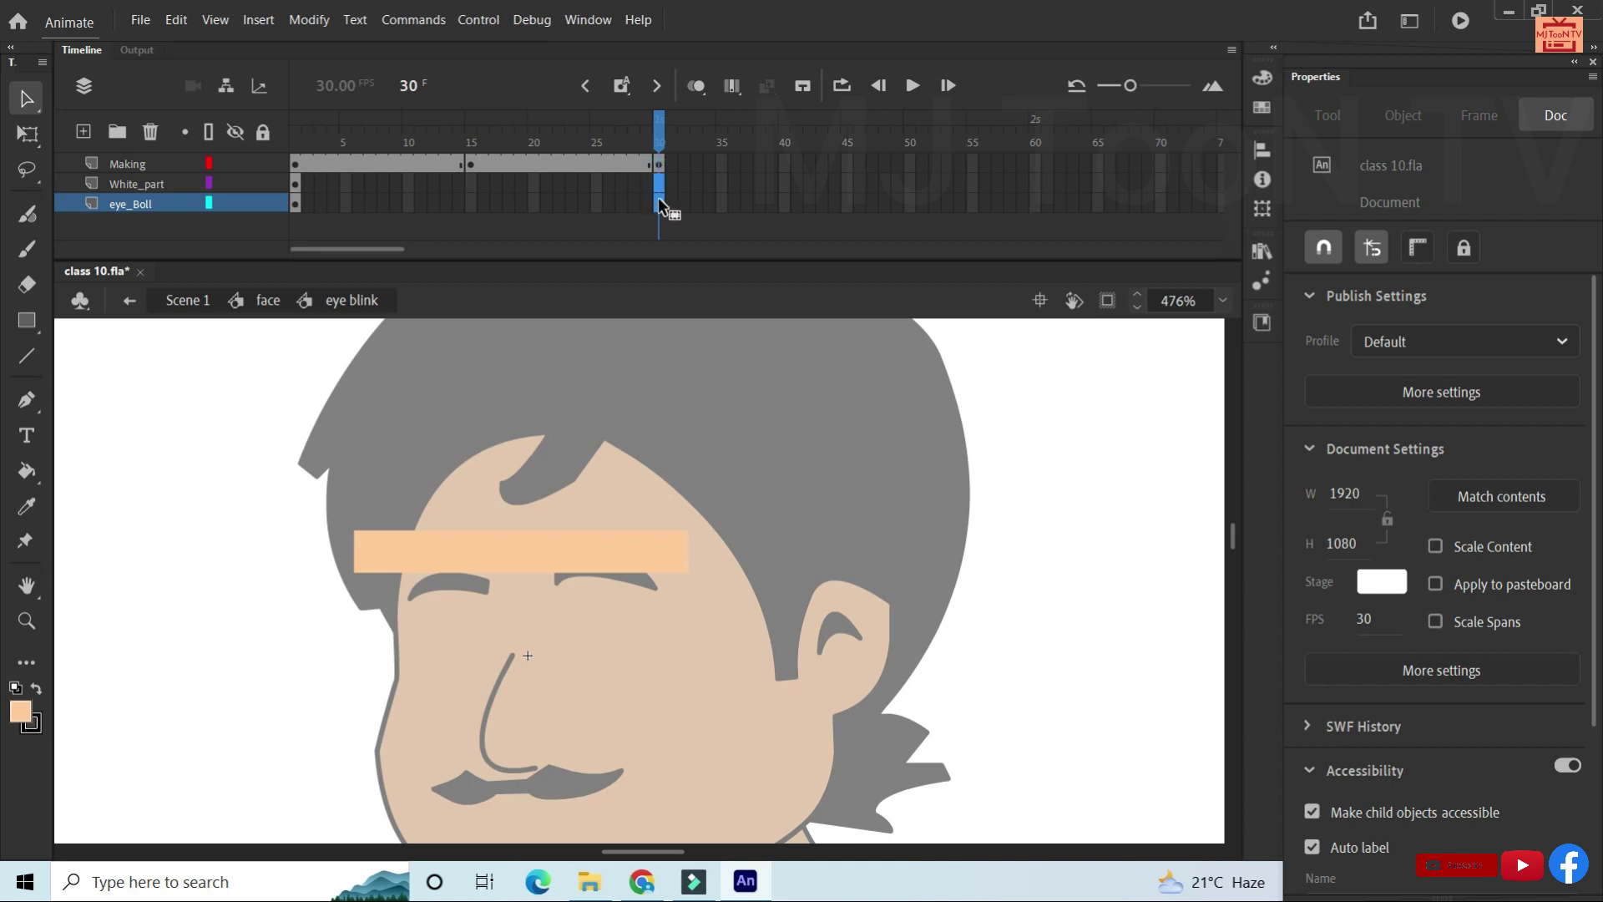
{"action": "key", "text": "F5"}
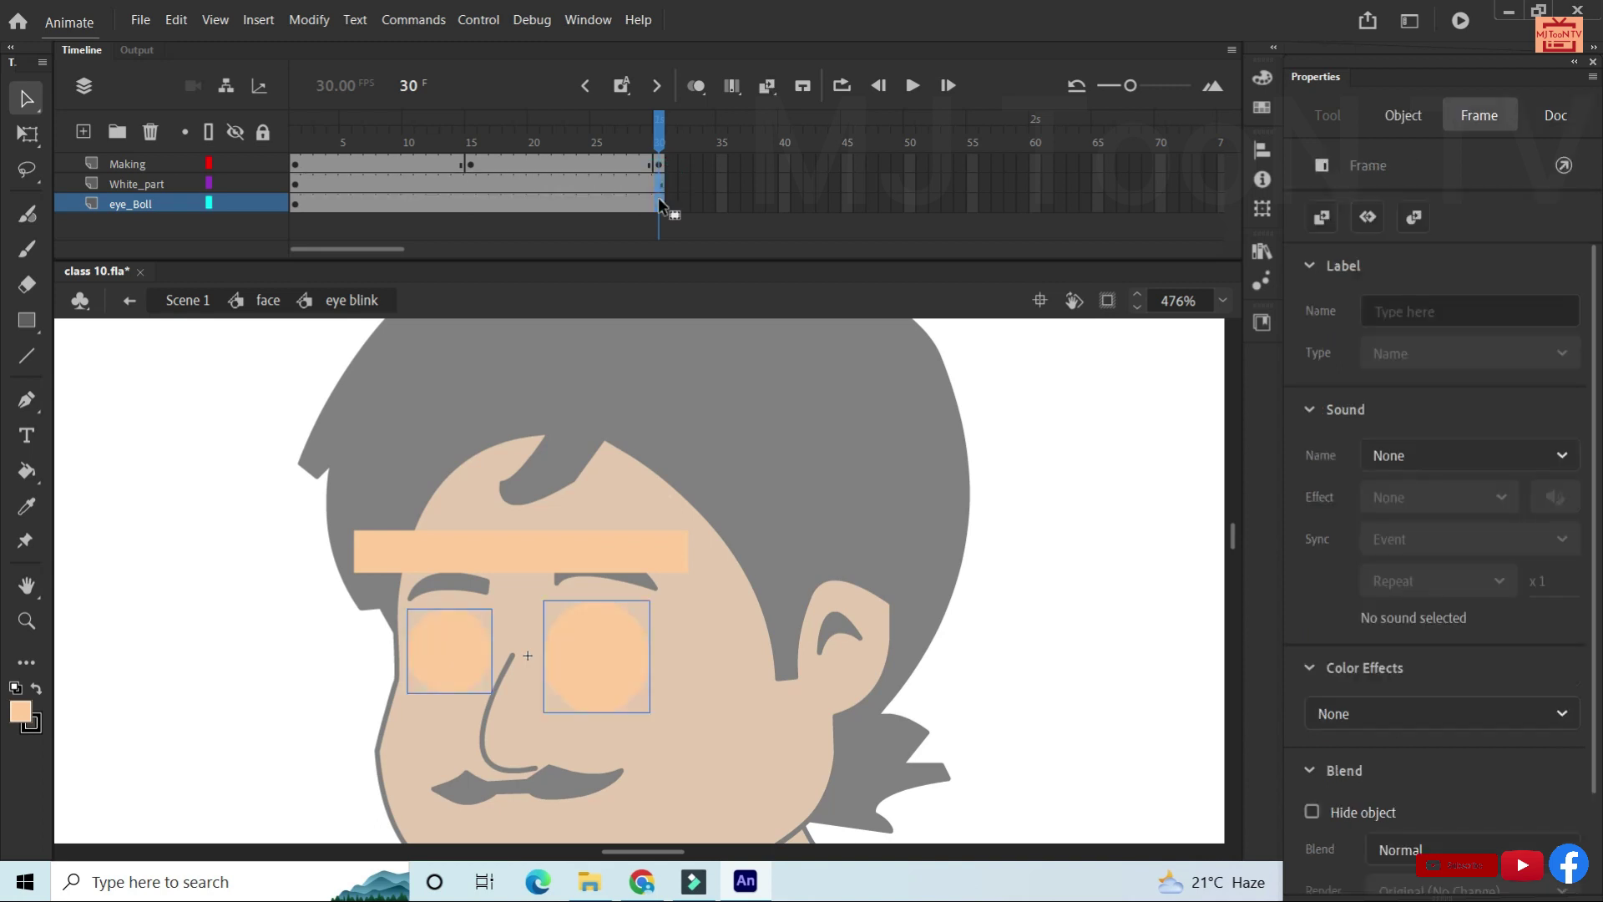
Add classic tweens on Making for frames 1–15 and 15–30, then preview playback.
{"action": "left_click", "coordinate": [431, 160]}
{"action": "right_click", "coordinate": [431, 161]}
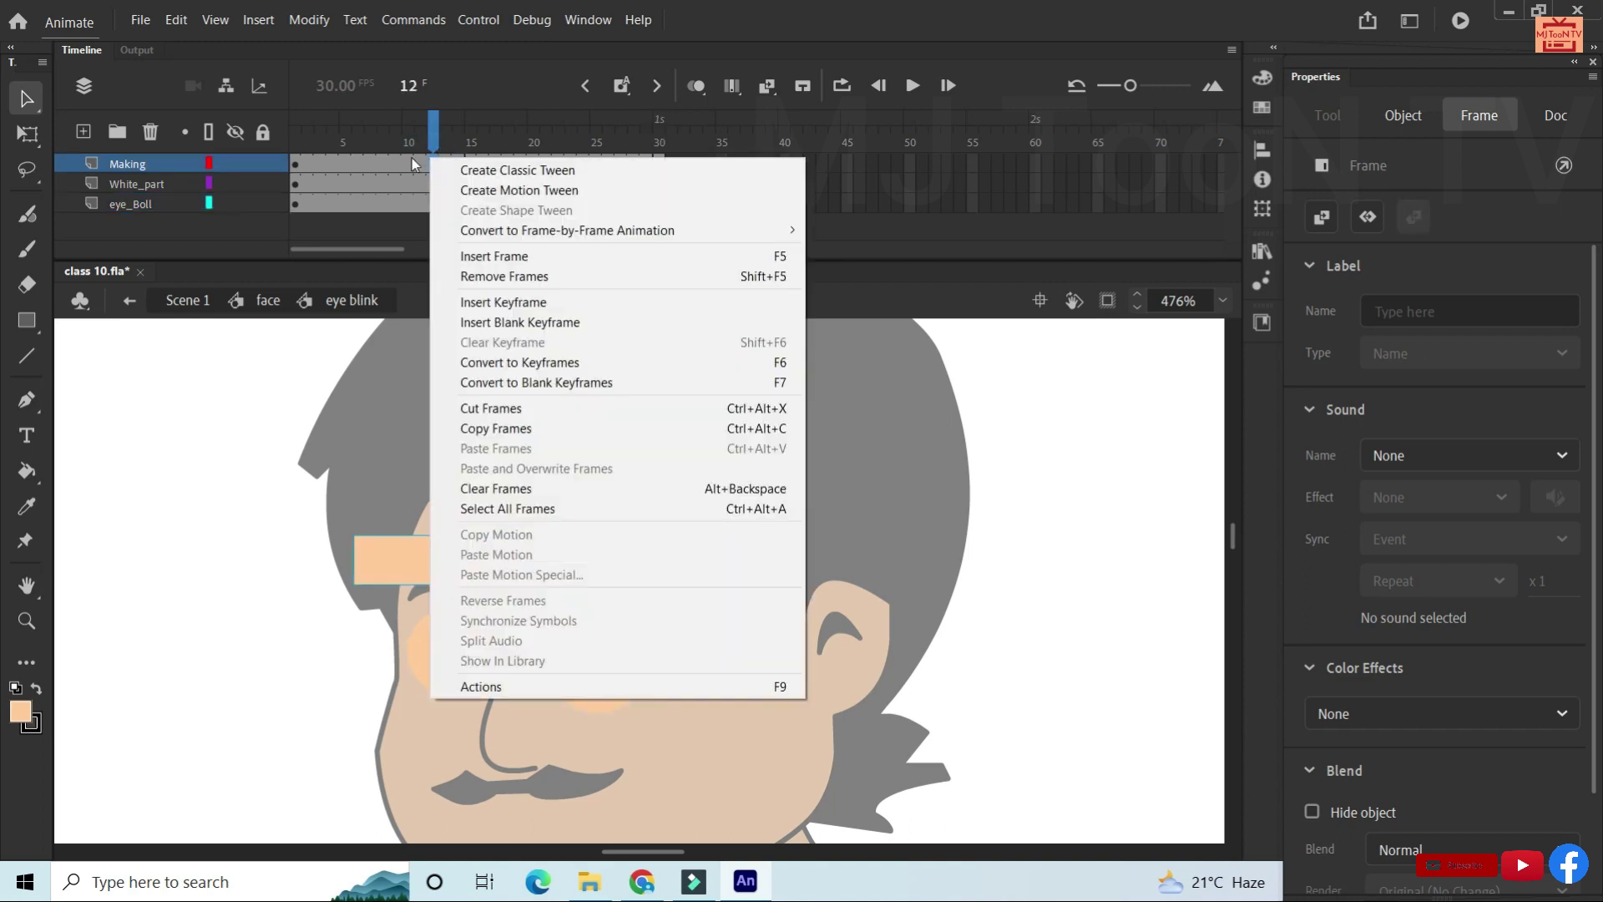
{"action": "left_click", "coordinate": [413, 162]}
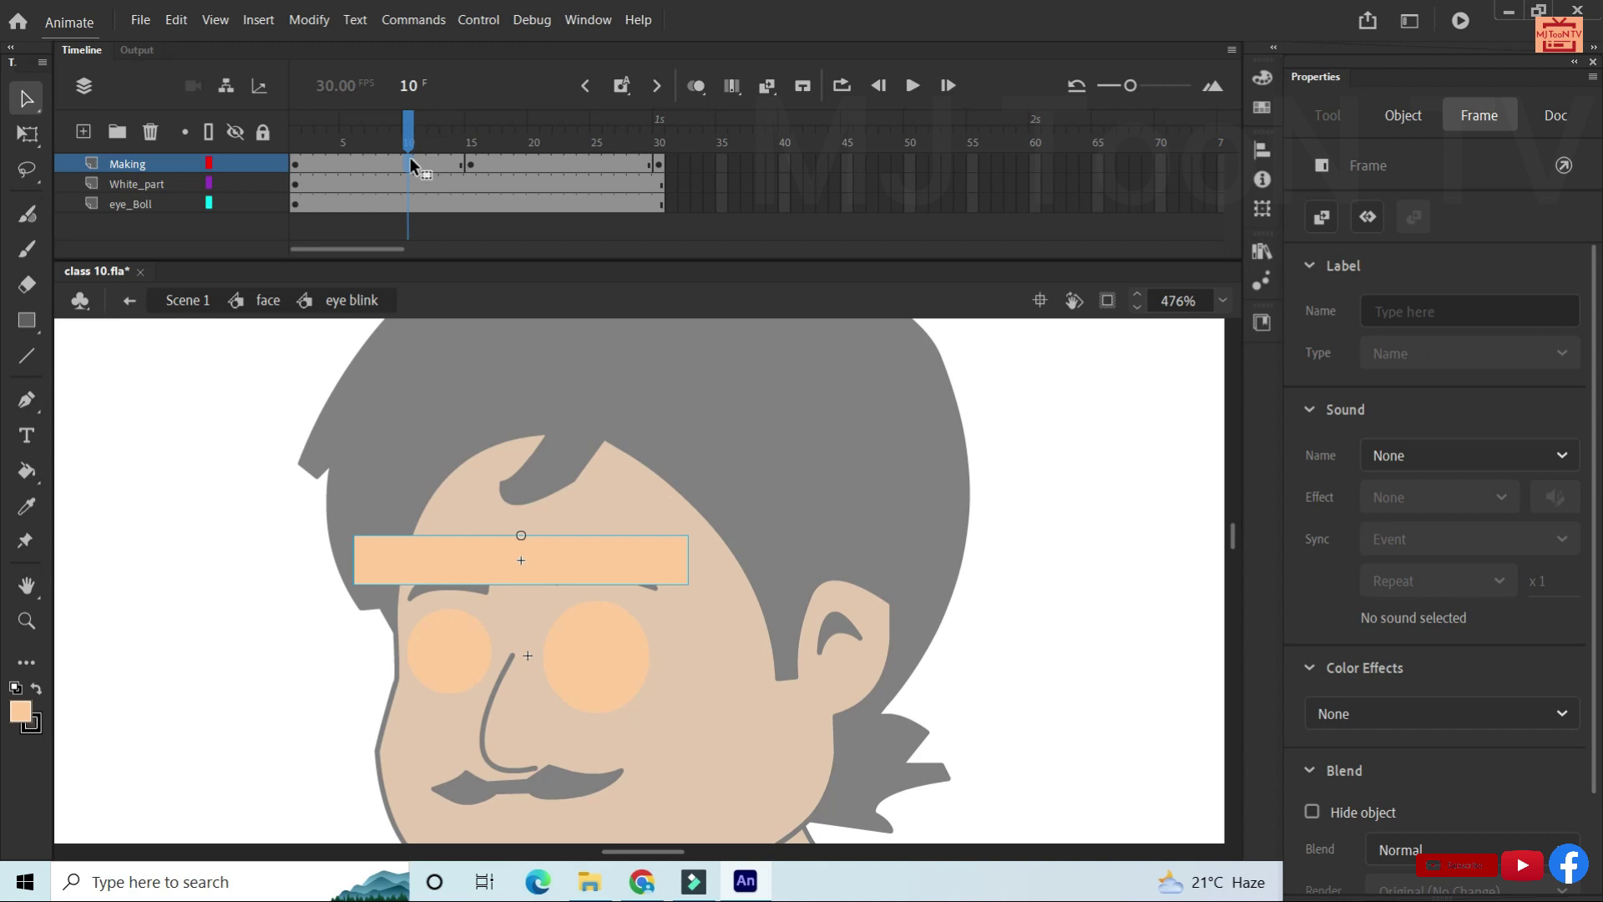
{"action": "right_click", "coordinate": [409, 159]}
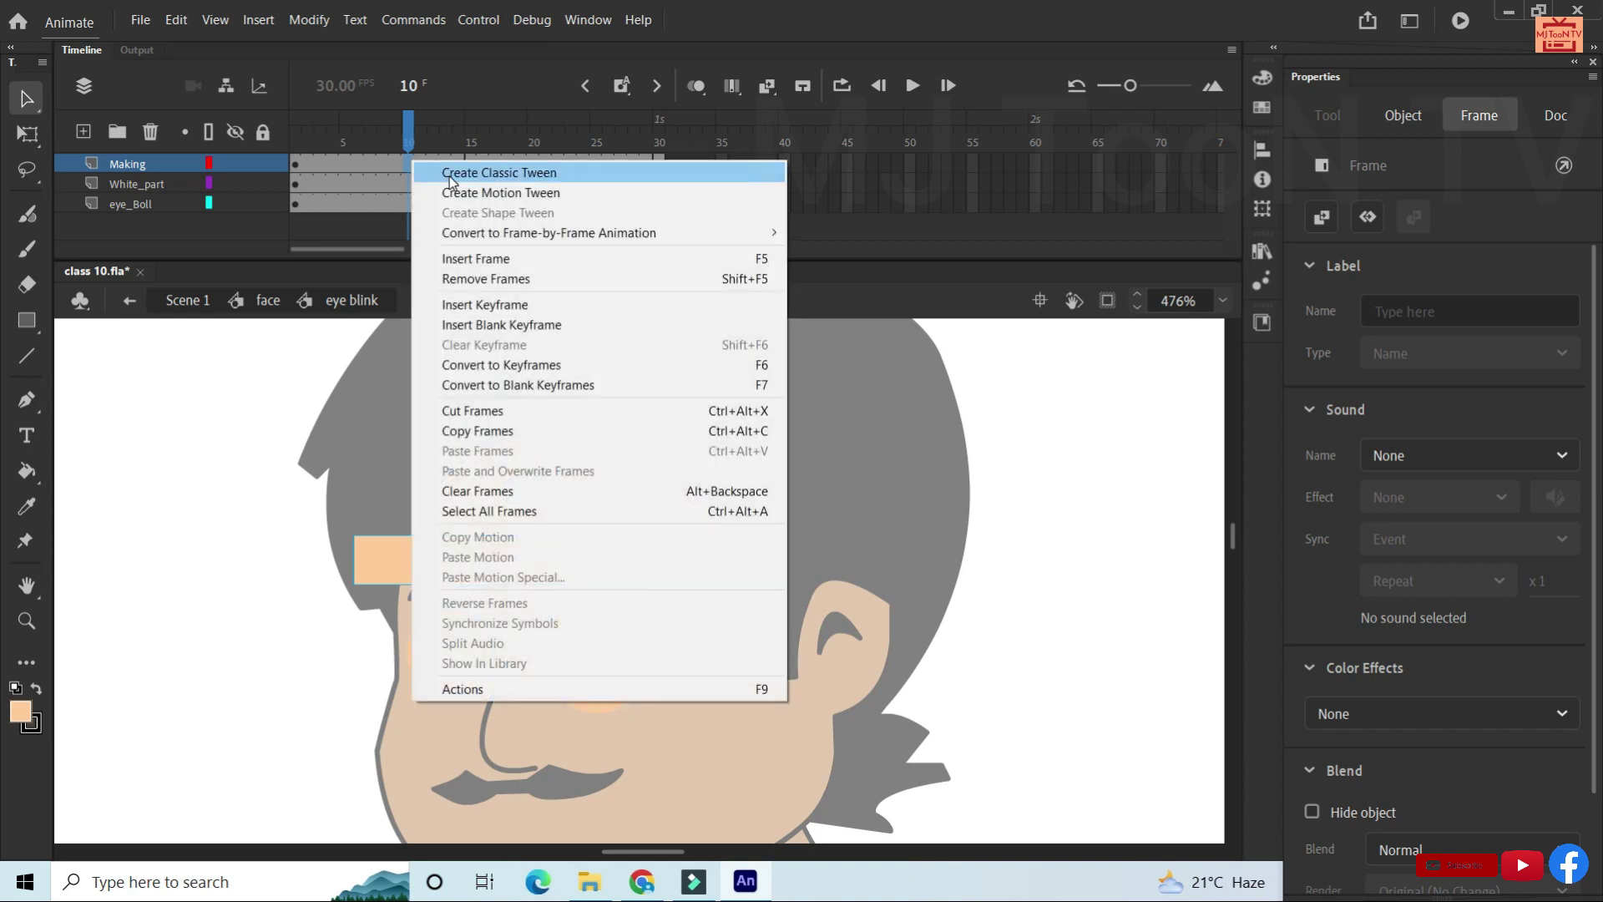
{"action": "left_click", "coordinate": [451, 175]}
{"action": "left_click", "coordinate": [499, 160]}
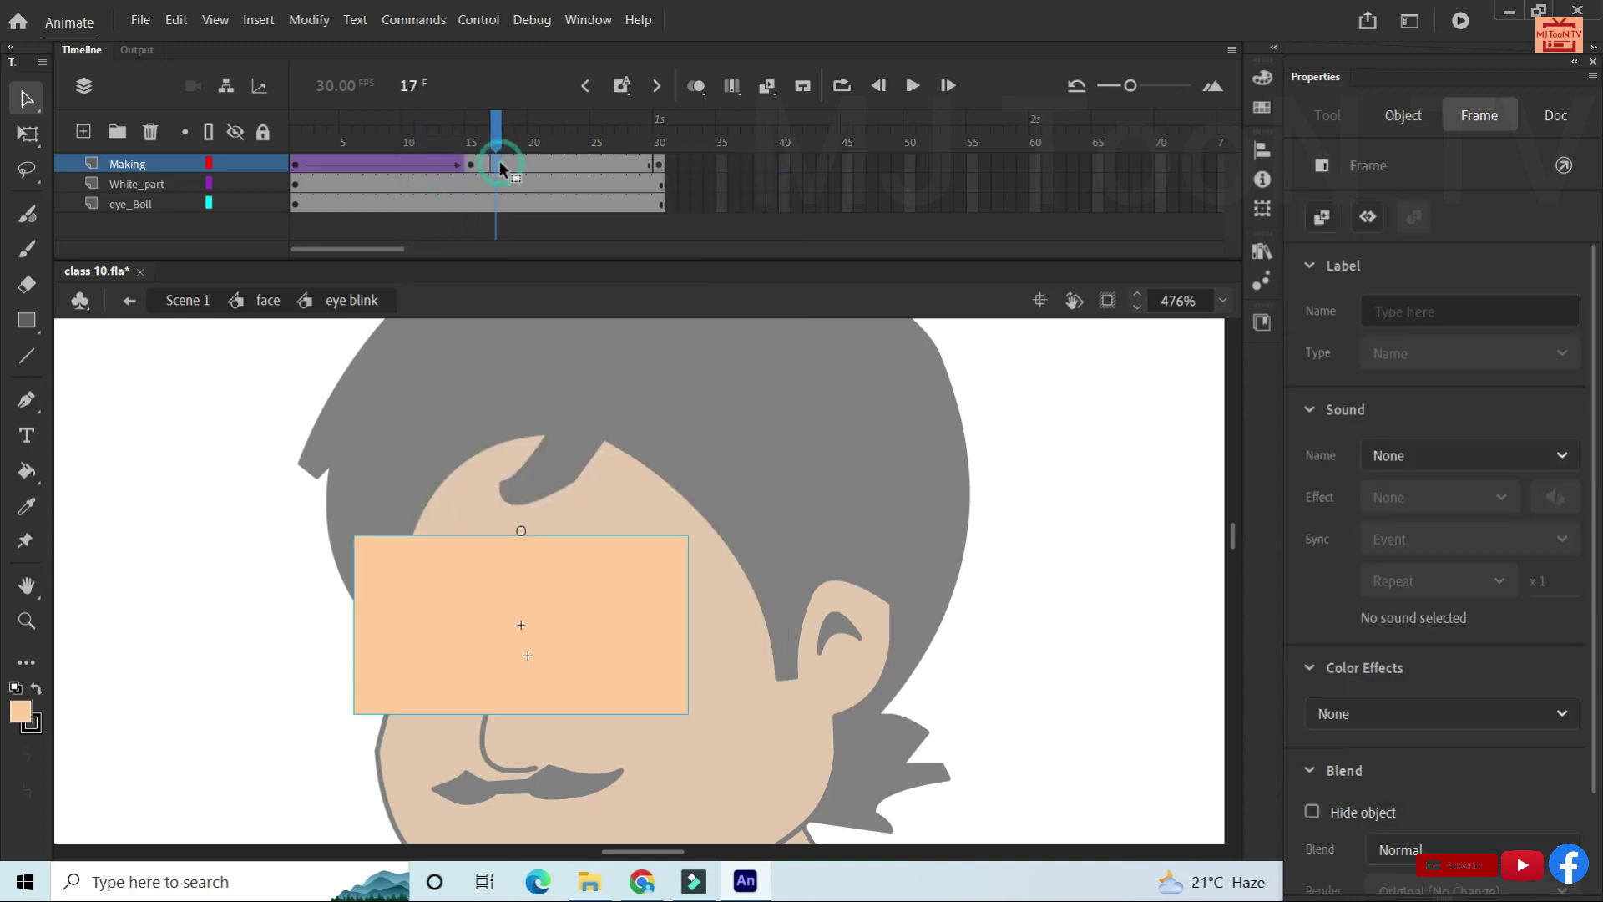
{"action": "right_click", "coordinate": [517, 162]}
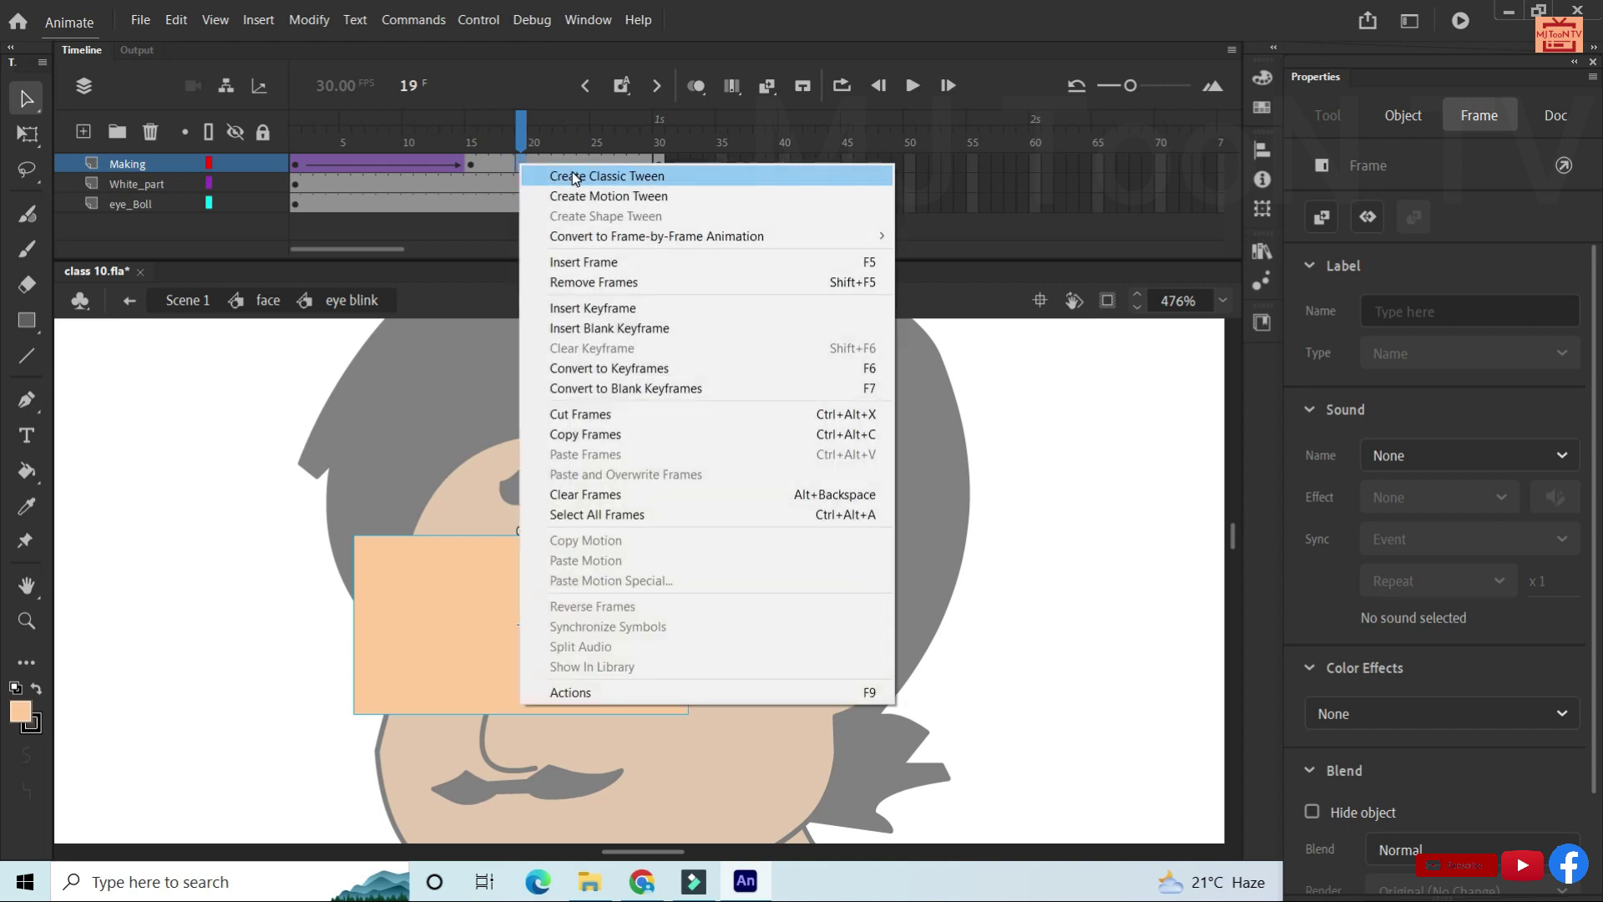
{"action": "left_click", "coordinate": [576, 176]}
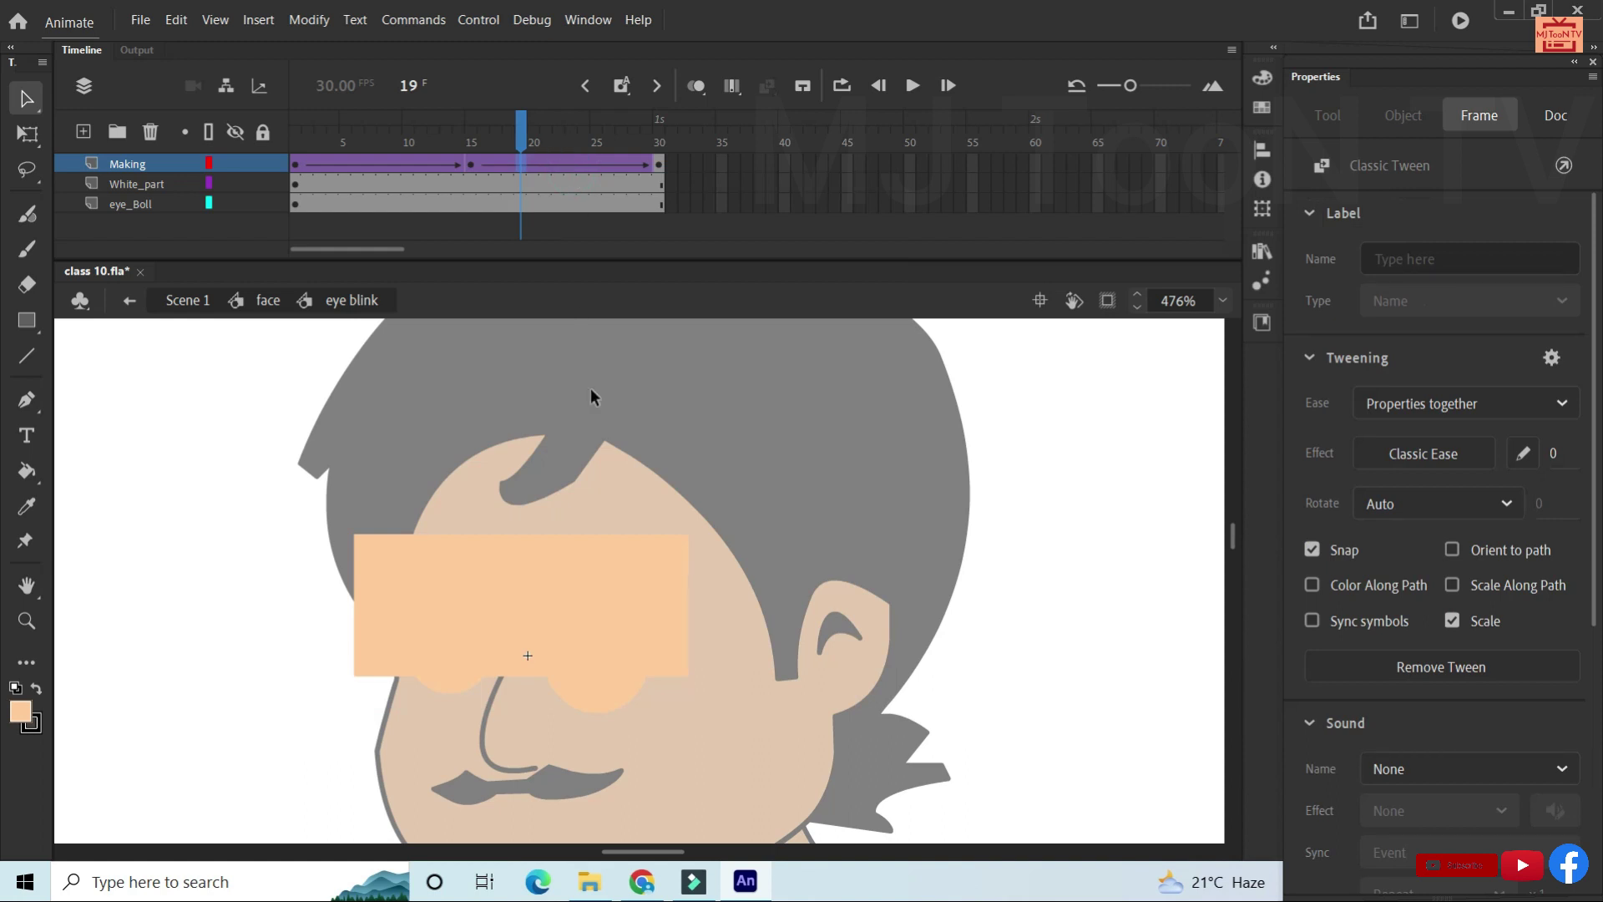
{"action": "left_click", "coordinate": [914, 86]}
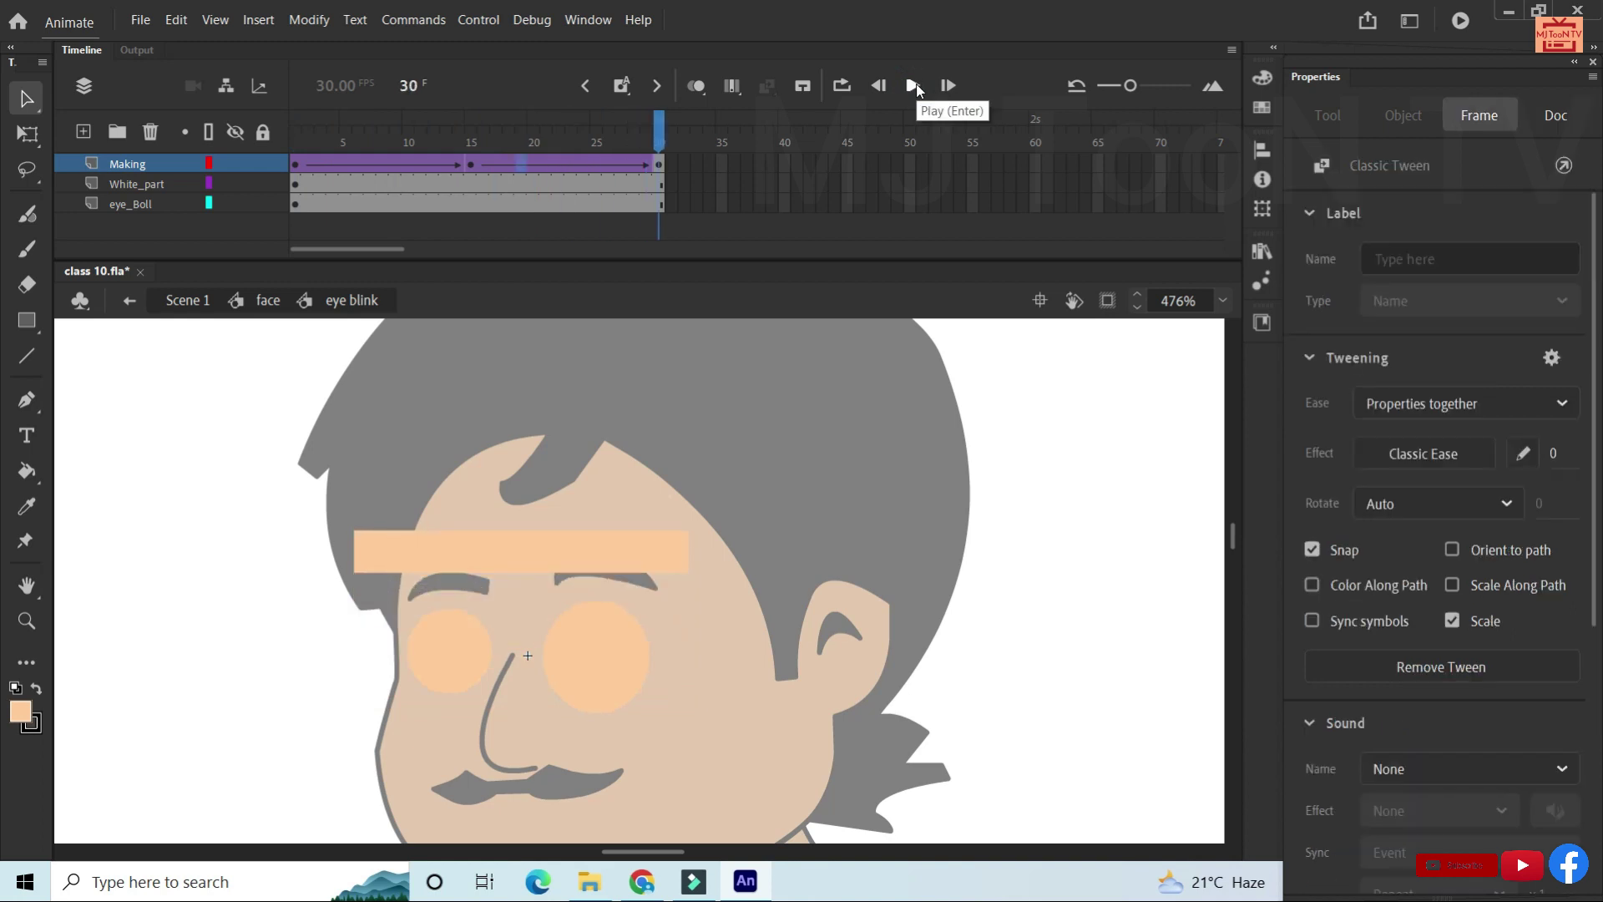
{"action": "left_click", "coordinate": [914, 86]}
{"action": "left_click", "coordinate": [914, 86]}
{"action": "right_click", "coordinate": [115, 162]}
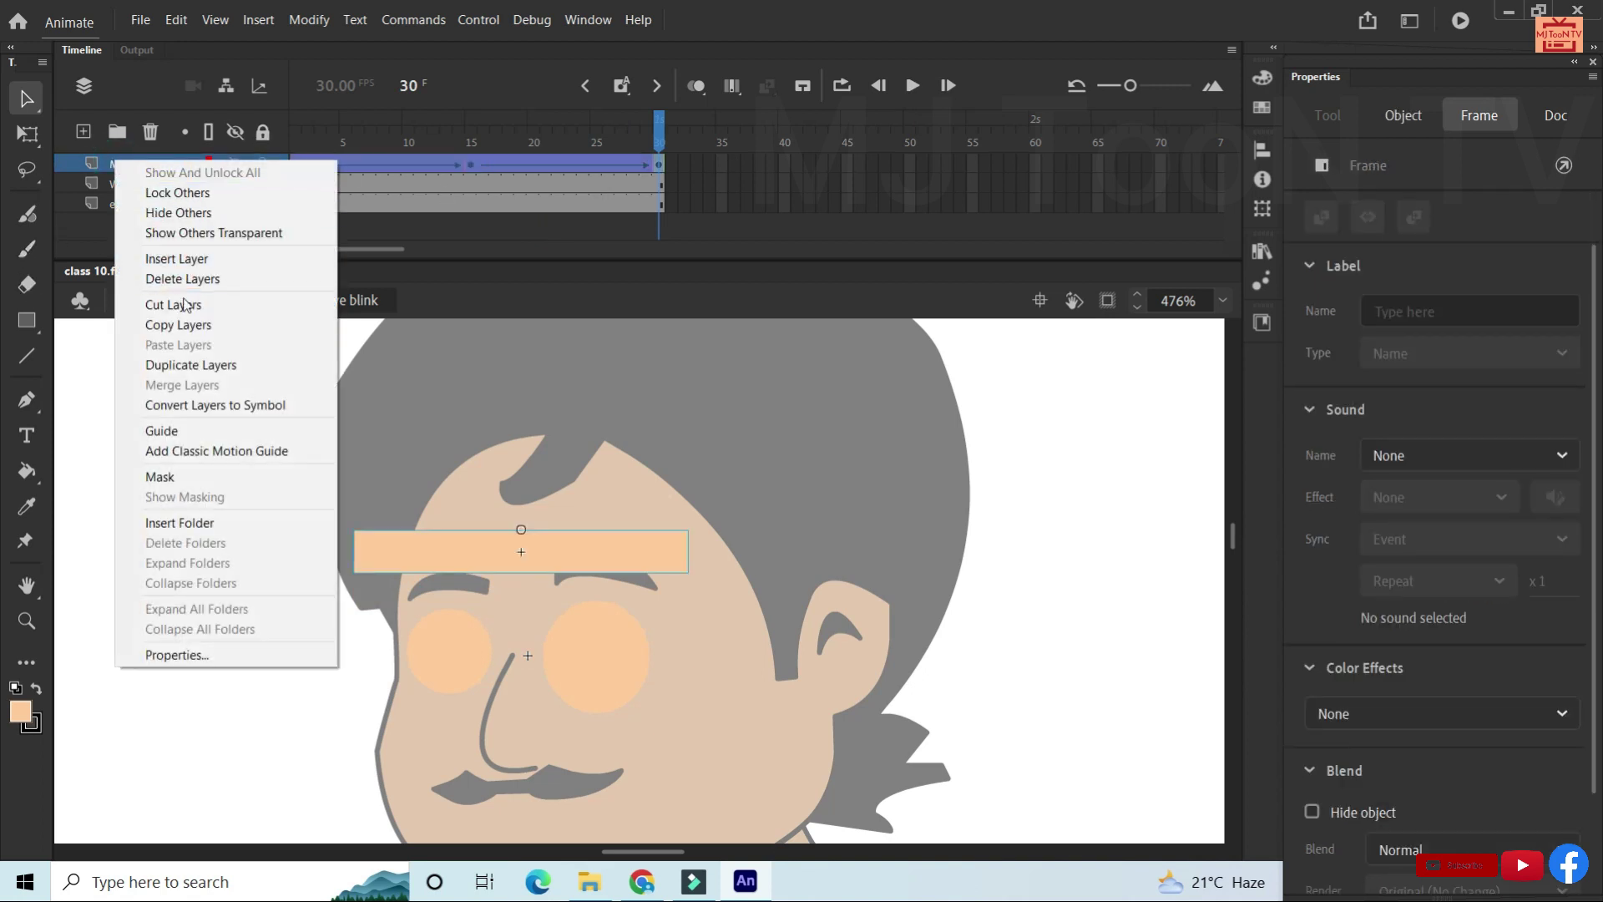
{"action": "left_click", "coordinate": [155, 477]}
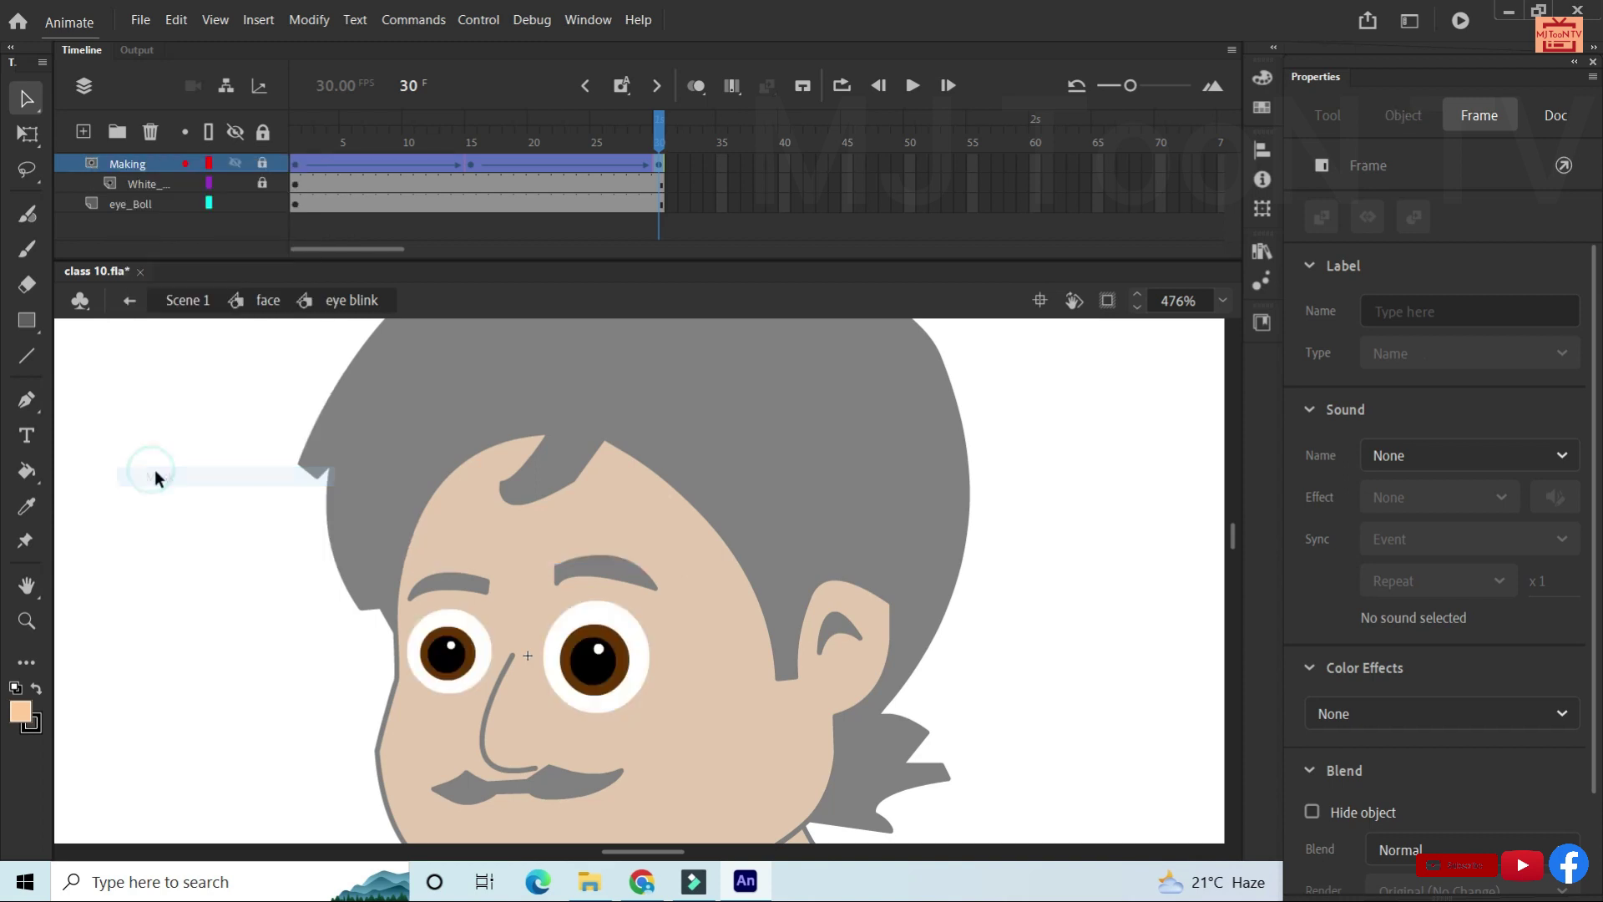
{"action": "left_click", "coordinate": [911, 86]}
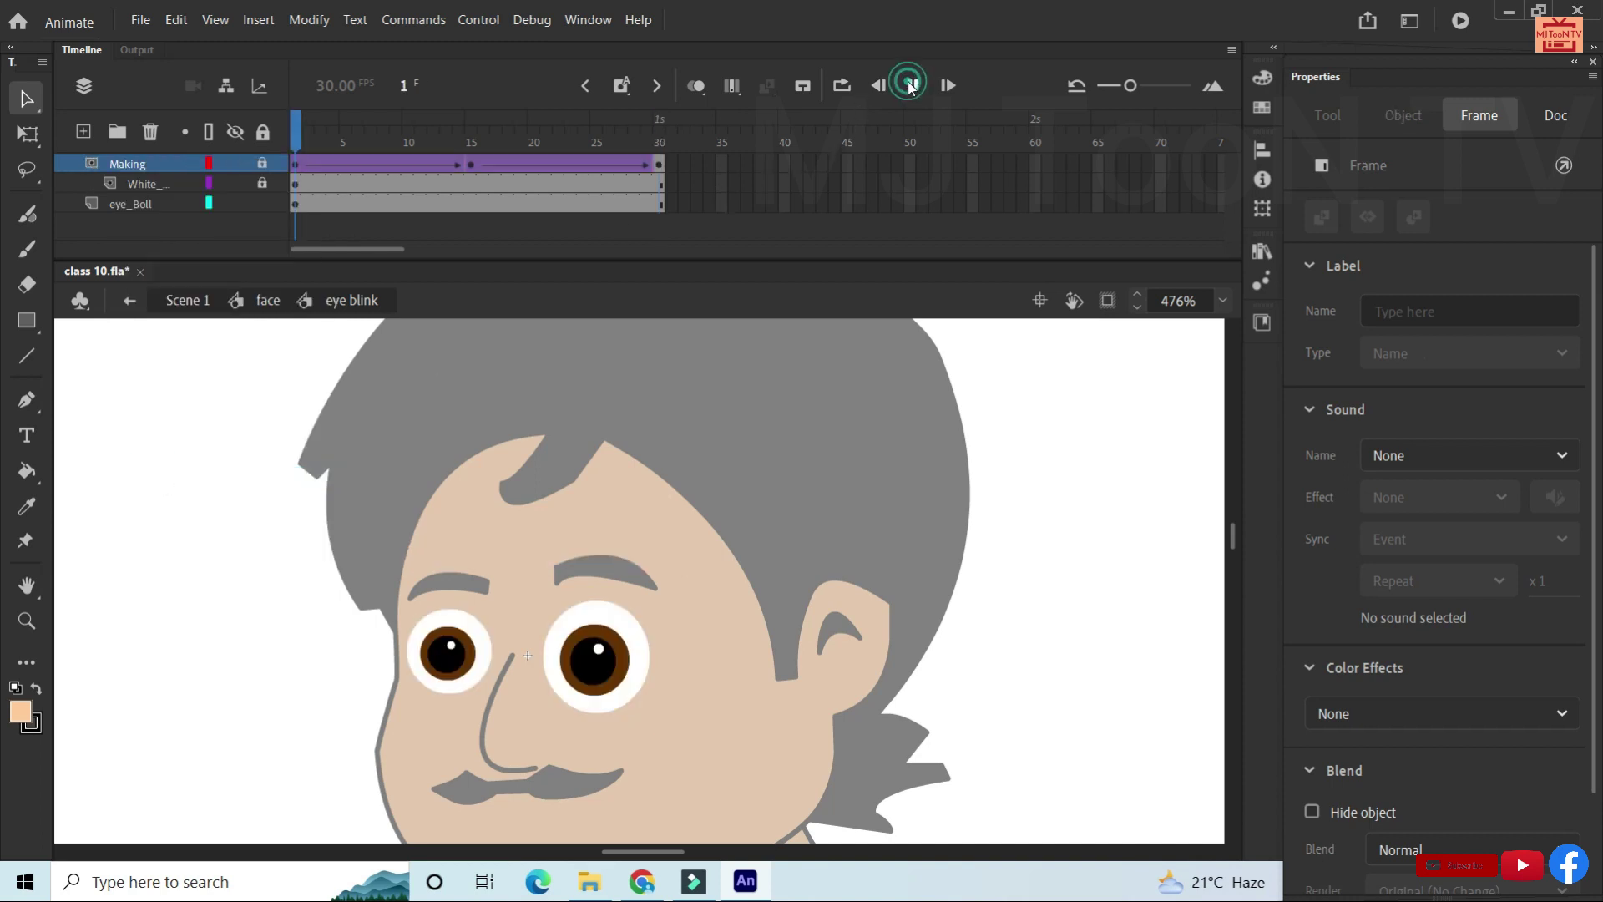
{"action": "left_click", "coordinate": [911, 87]}
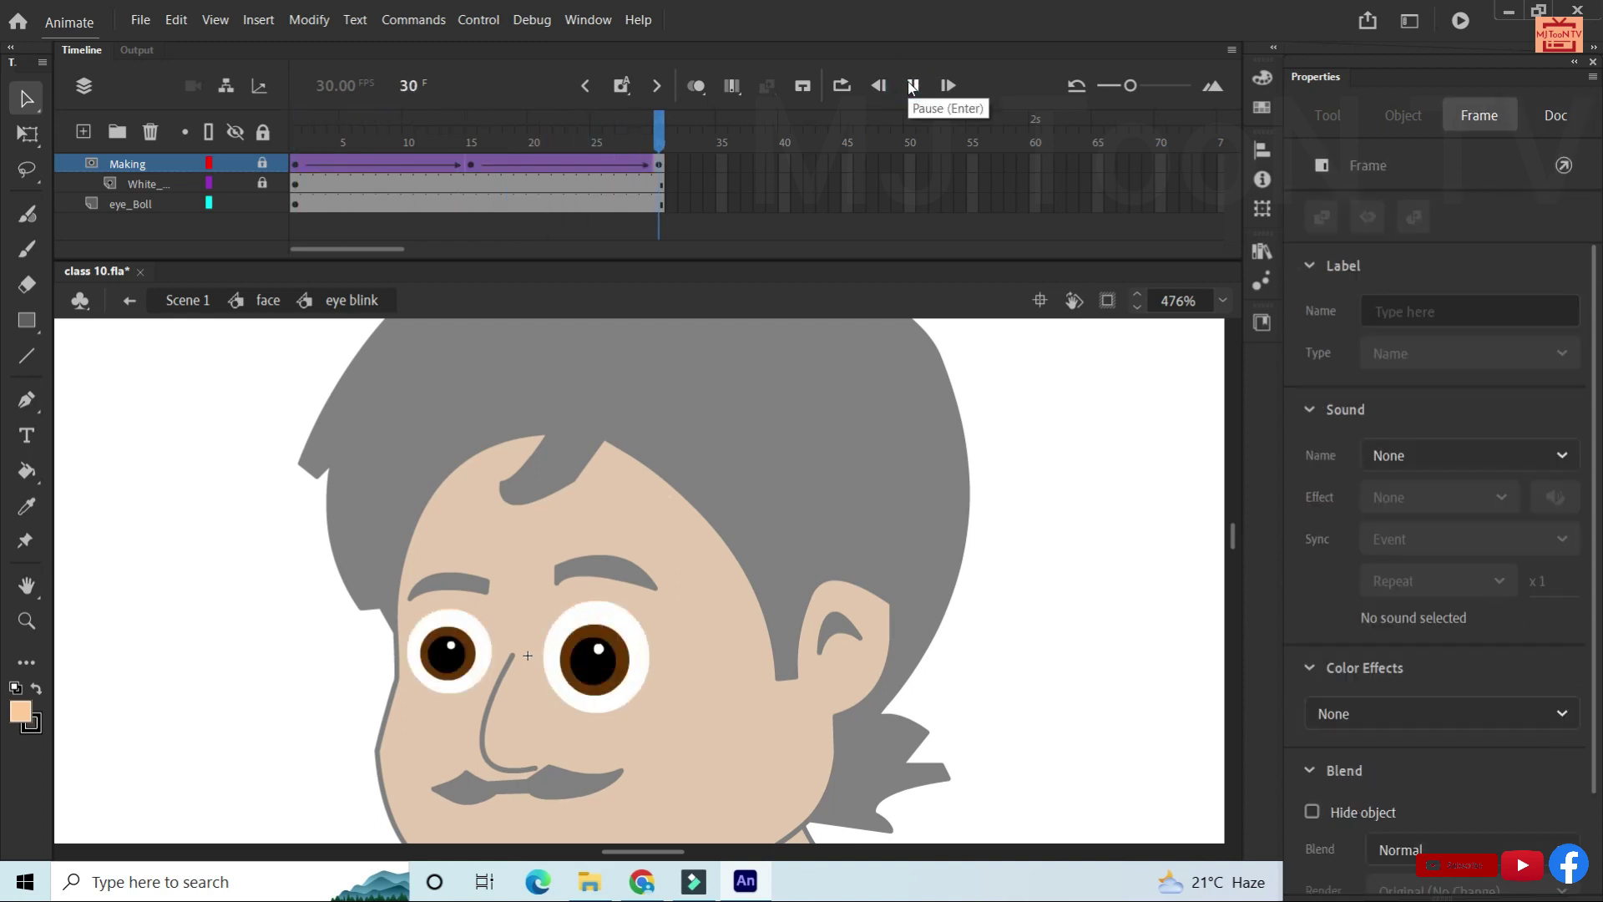
{"action": "left_click", "coordinate": [911, 86]}
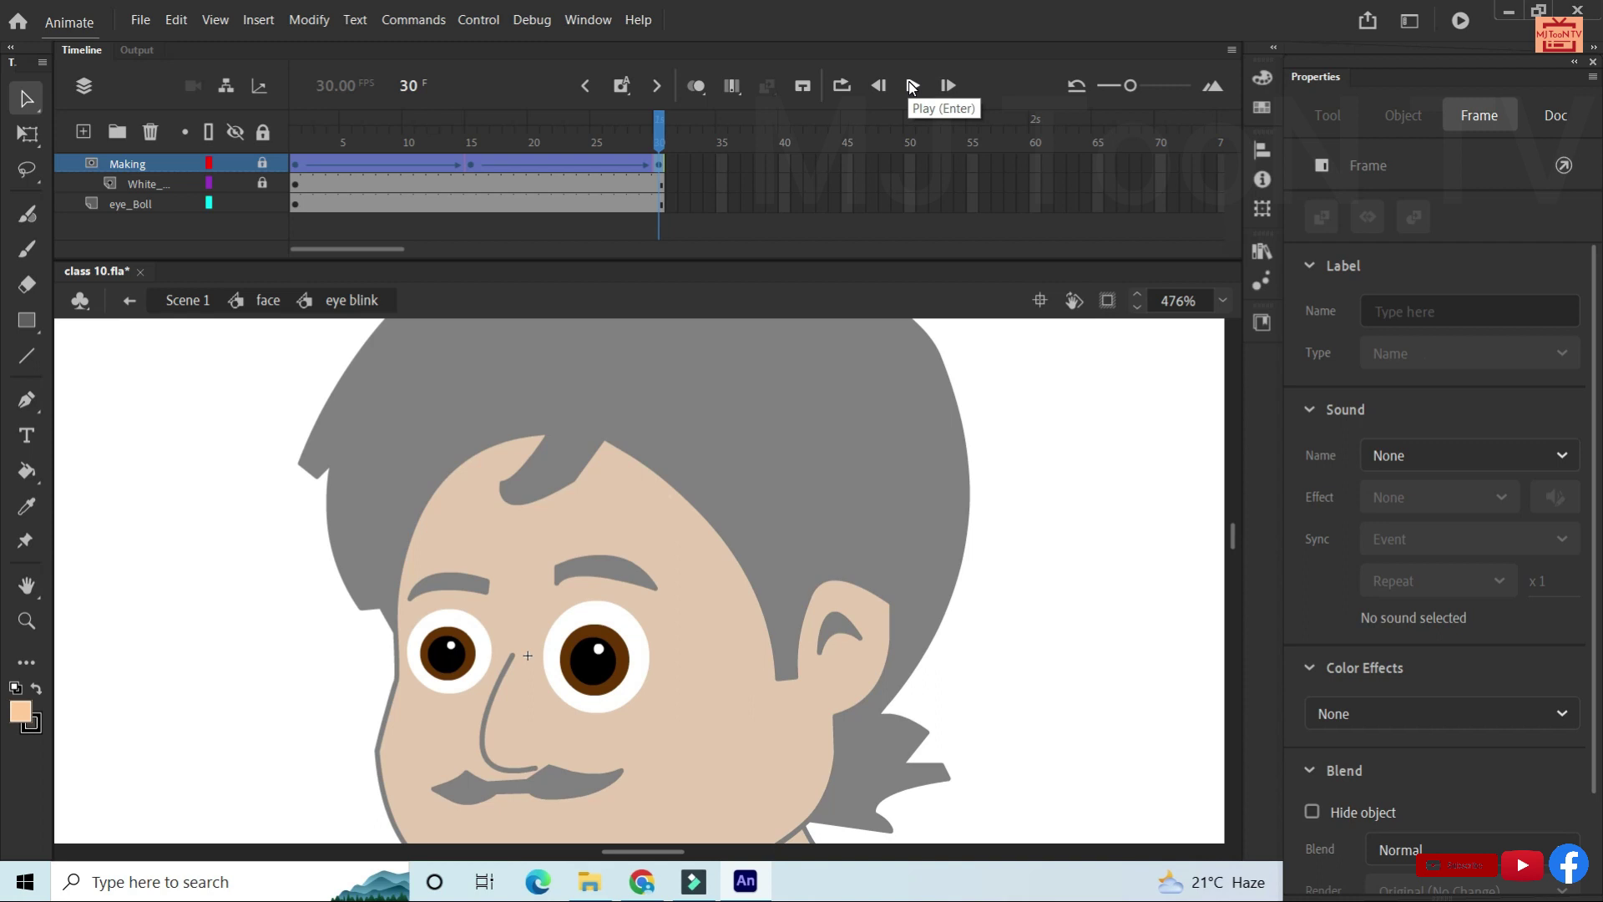
{"action": "left_click", "coordinate": [912, 86]}
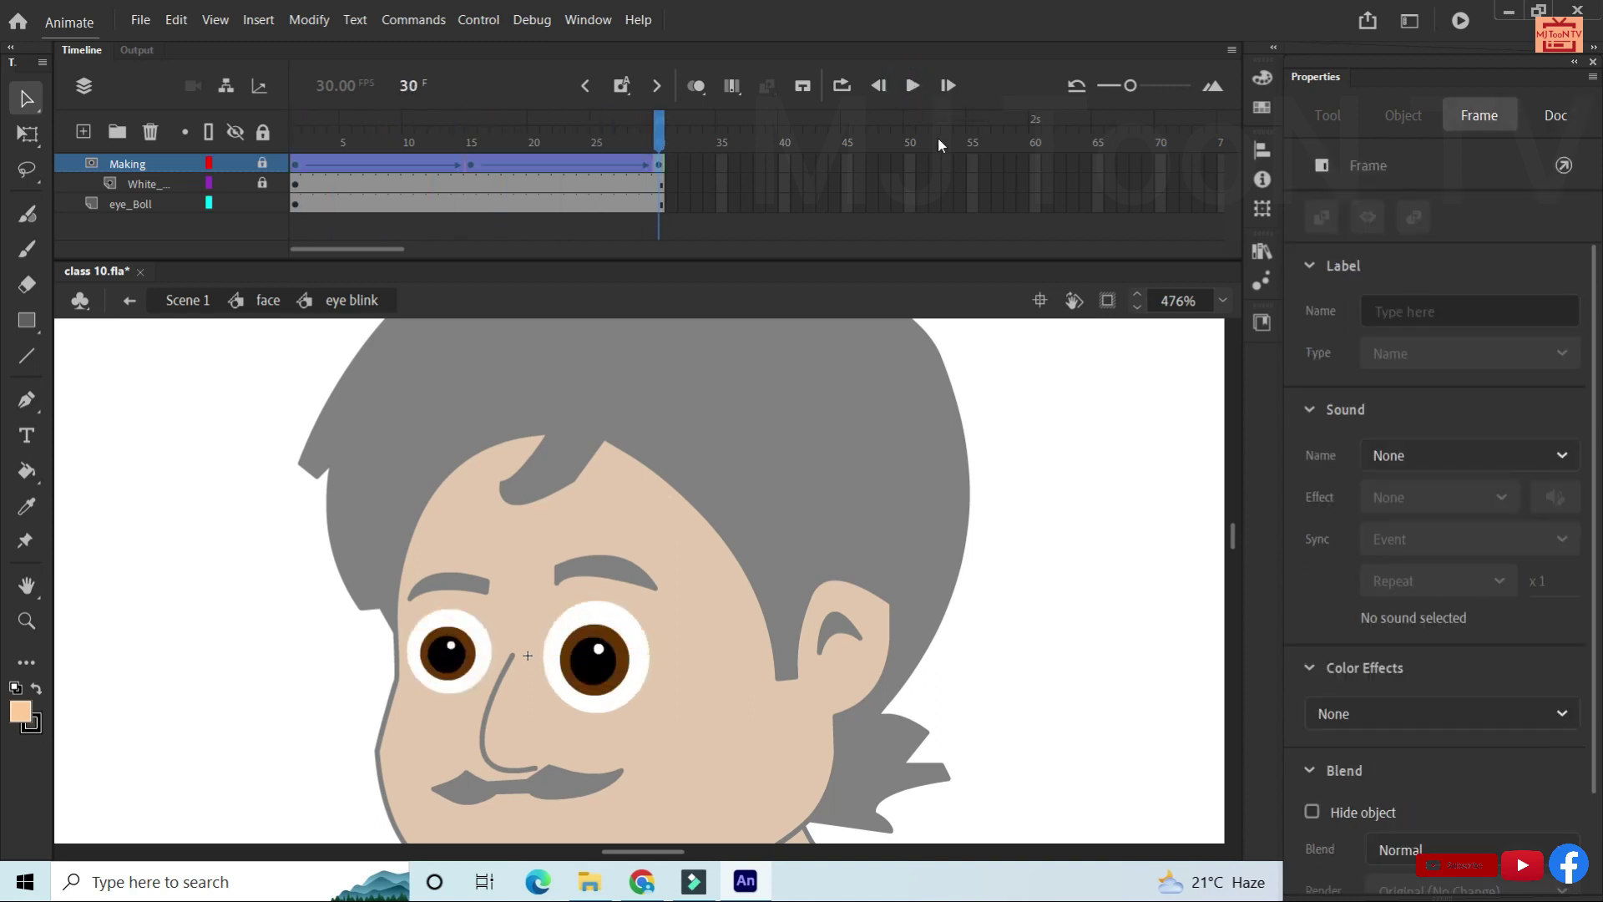
Extend all three eye blink layers to frame 60.
{"action": "left_click", "coordinate": [1034, 165]}
{"action": "left_click_drag", "start_coordinate": [1039, 213], "coordinate": [1036, 212]}
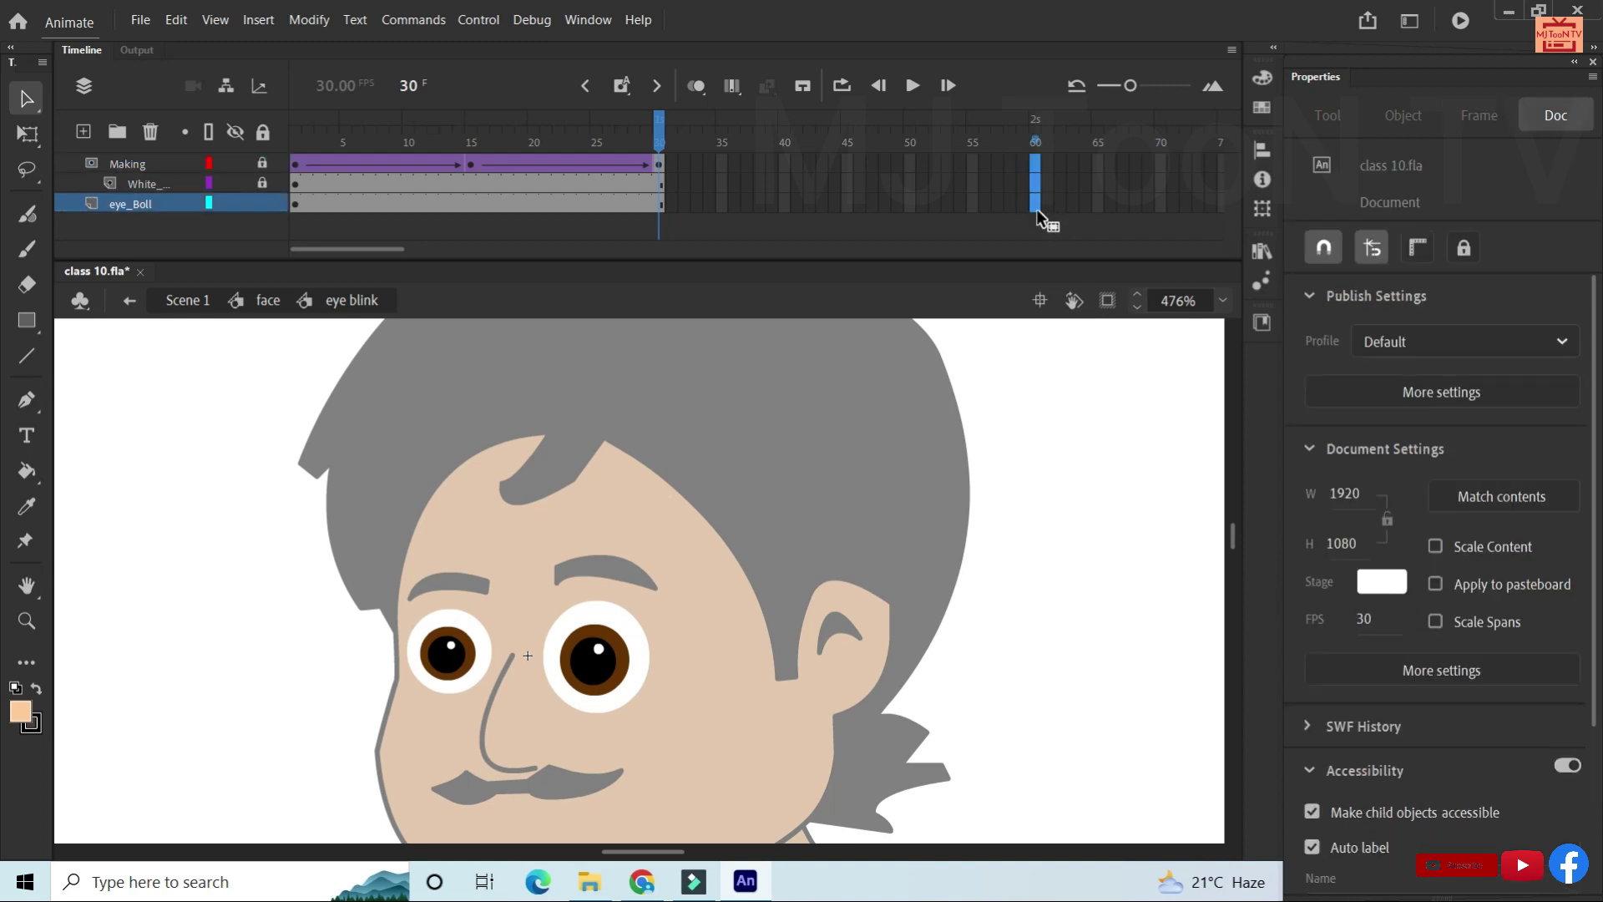
{"action": "key", "text": "F5"}
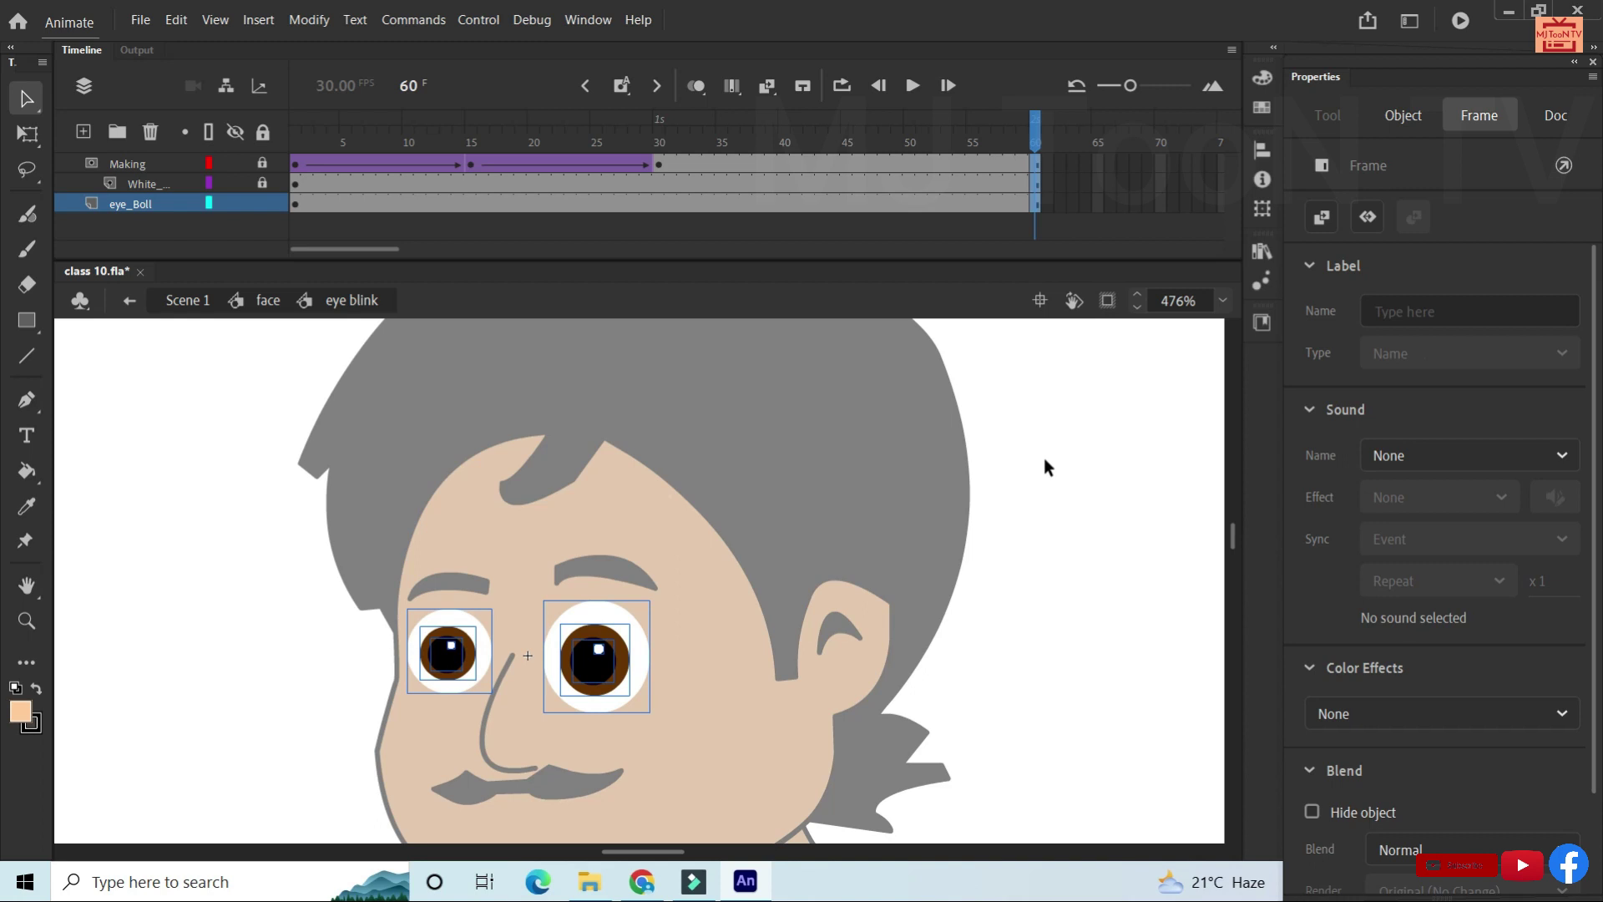
Preview the lengthened blink animation, then return to the face symbol.
{"action": "left_click", "coordinate": [910, 86]}
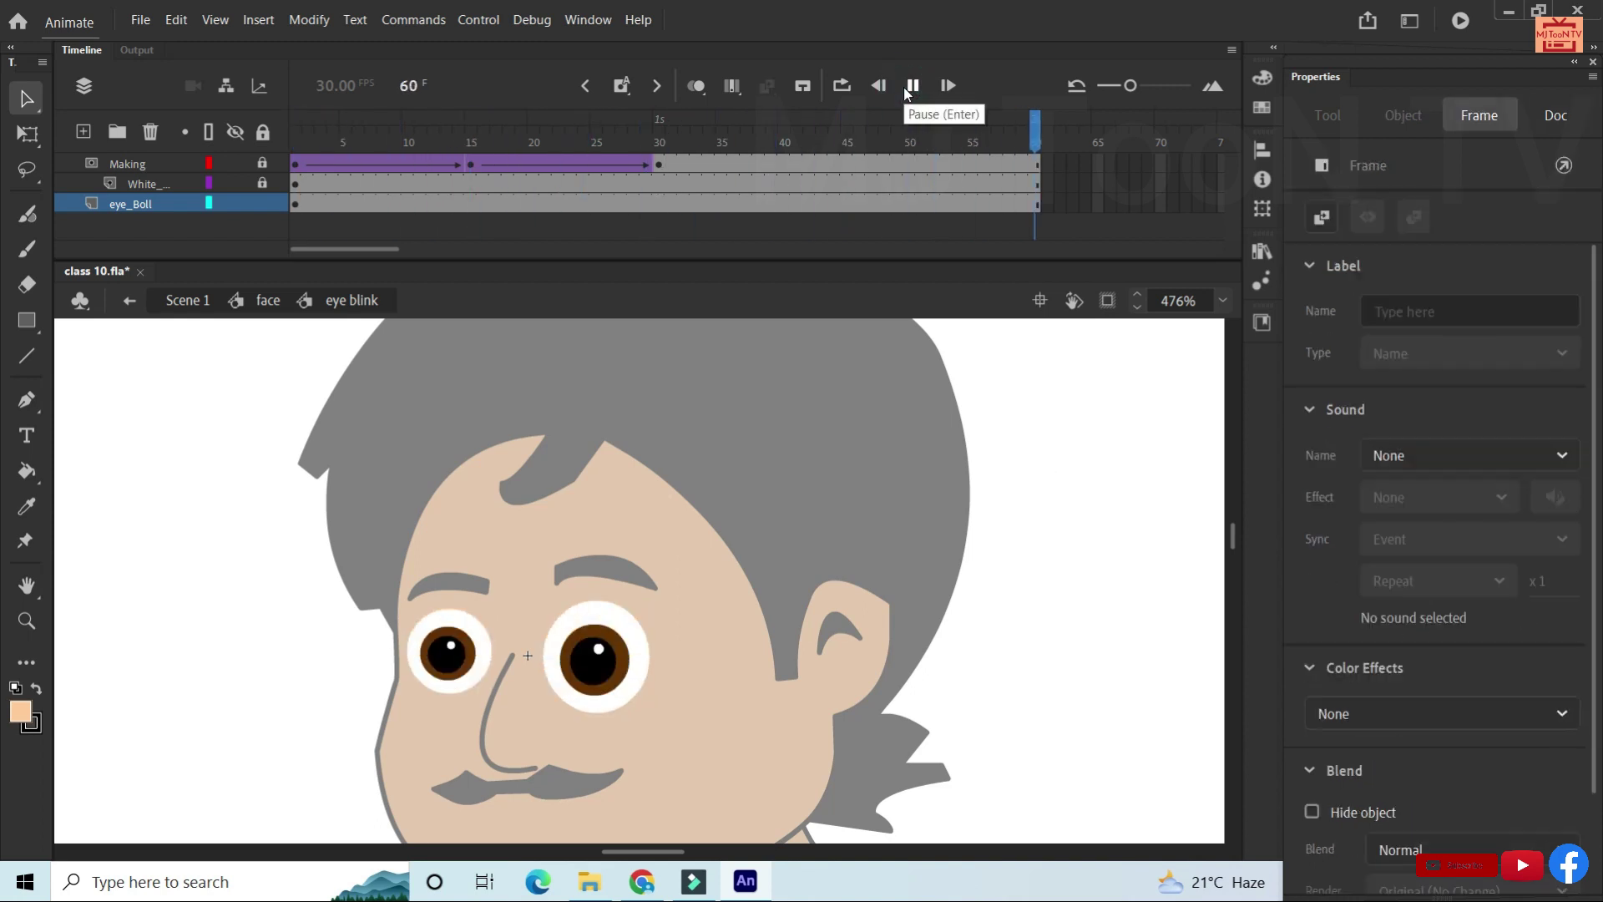
{"action": "left_click", "coordinate": [911, 85]}
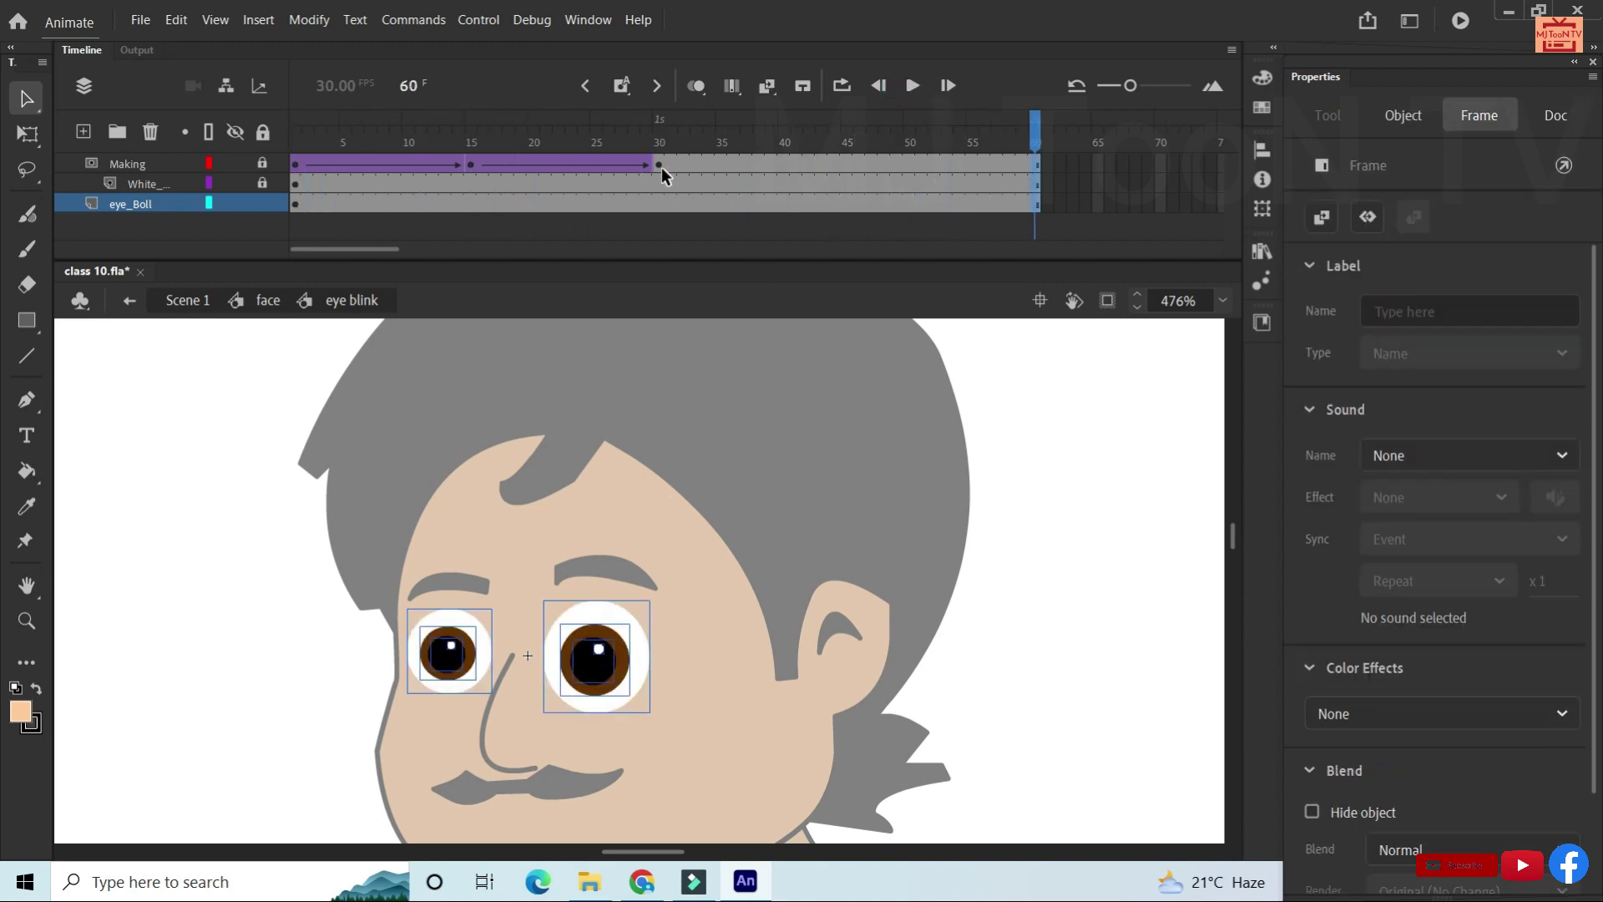
{"action": "left_click", "coordinate": [913, 85]}
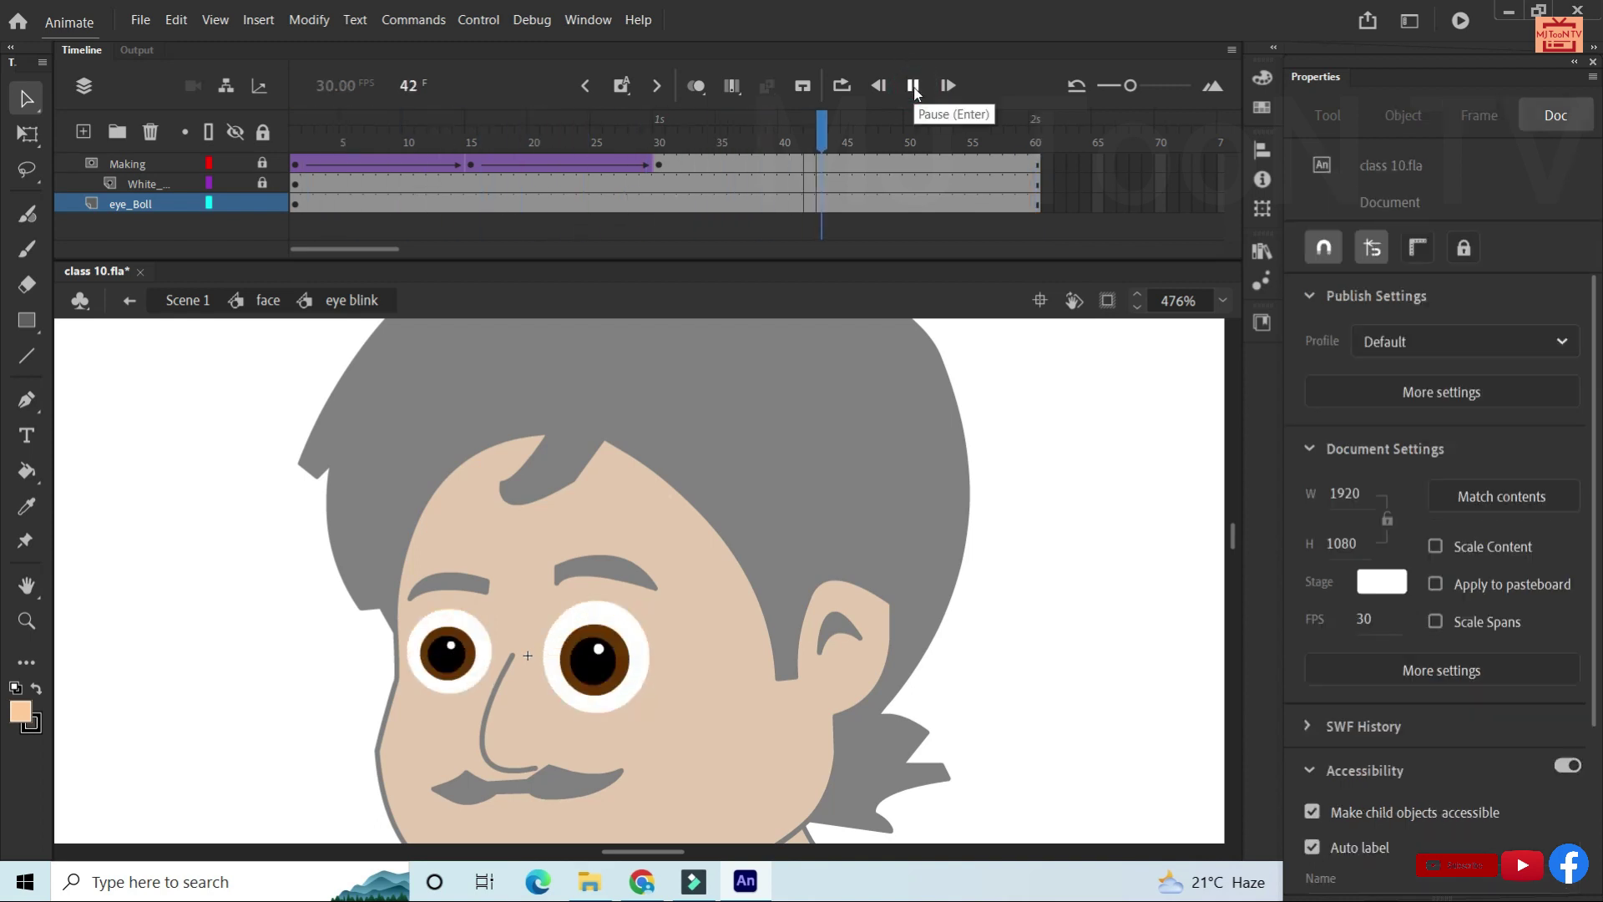
{"action": "left_click", "coordinate": [268, 300]}
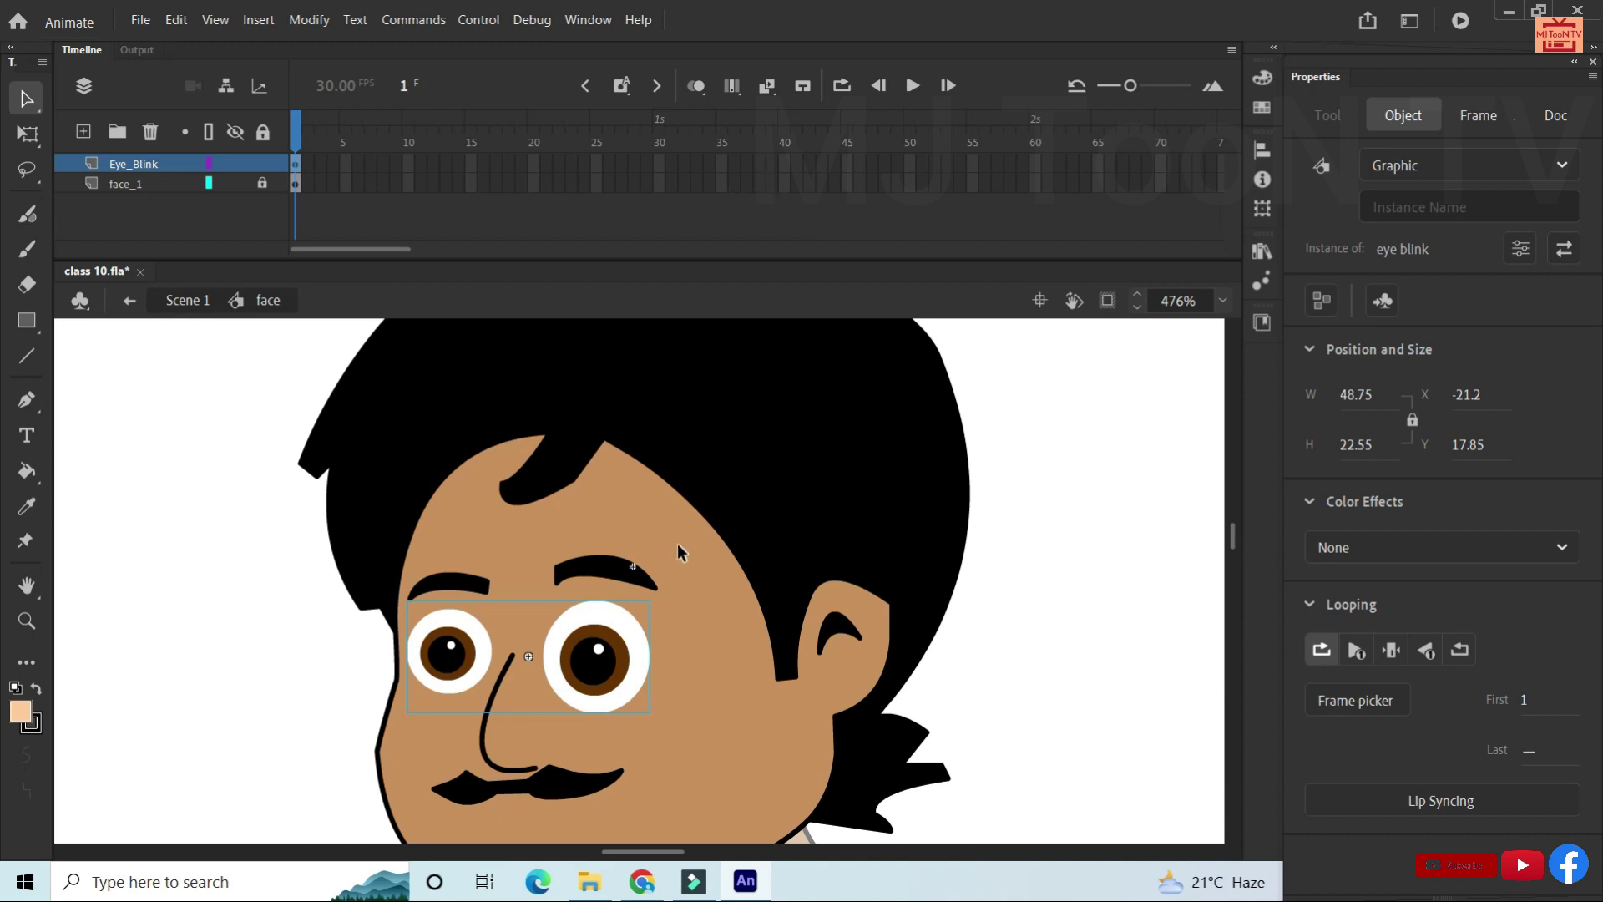
Extend both face symbol layers, then all Scene 1 layers through Leg_right, to frame 60.
{"action": "left_click_drag", "start_coordinate": [1035, 164], "coordinate": [1037, 185]}
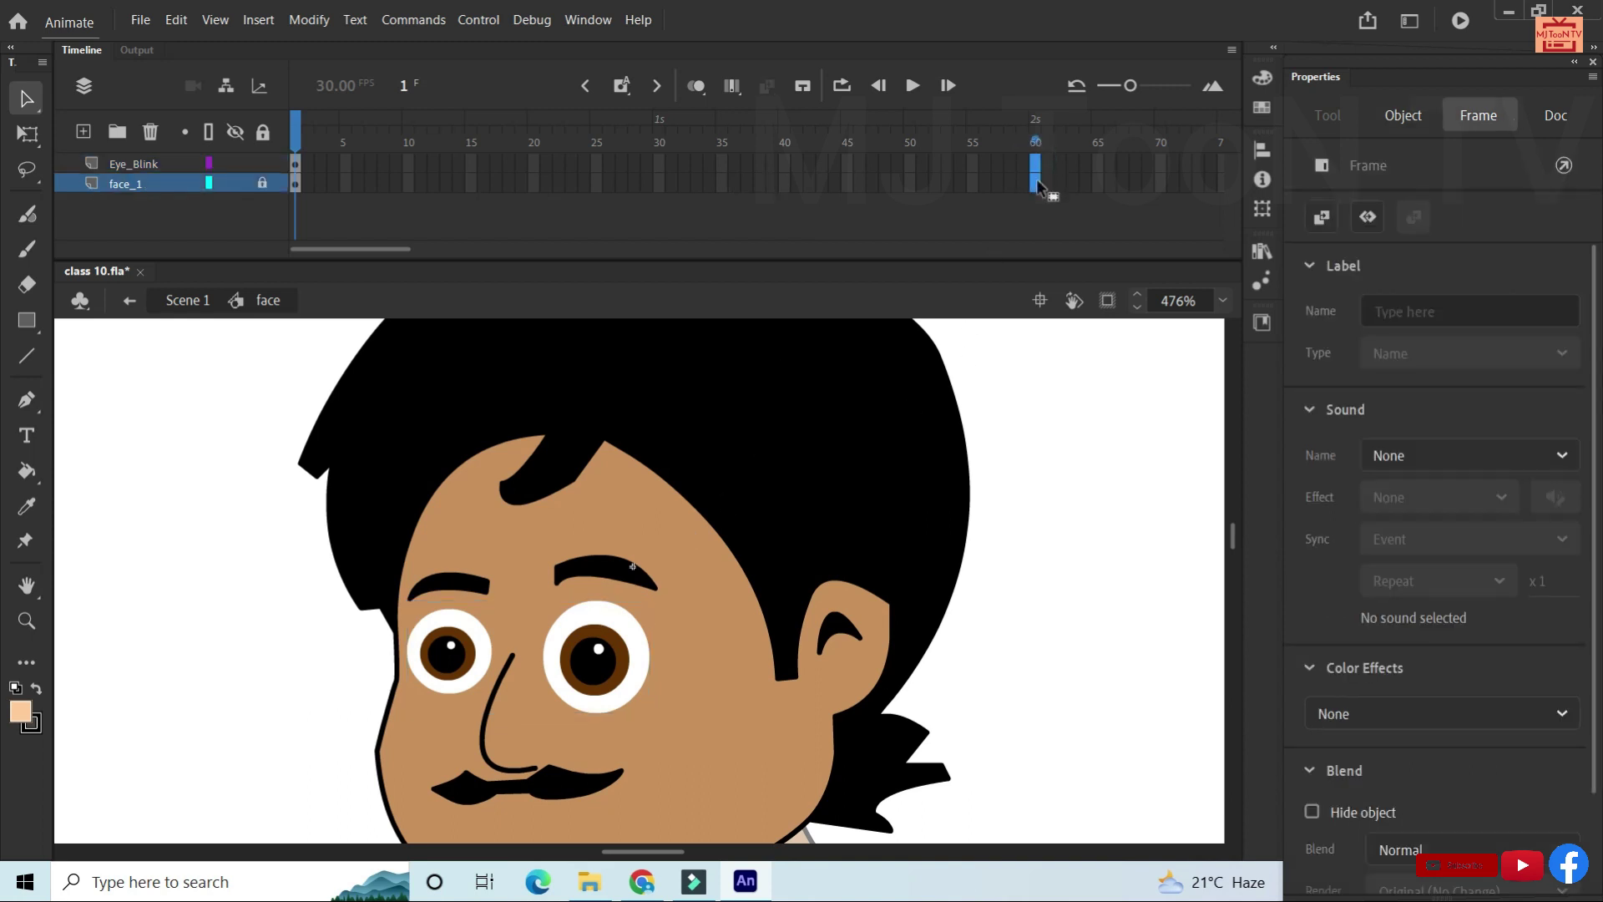
{"action": "key", "text": "F5"}
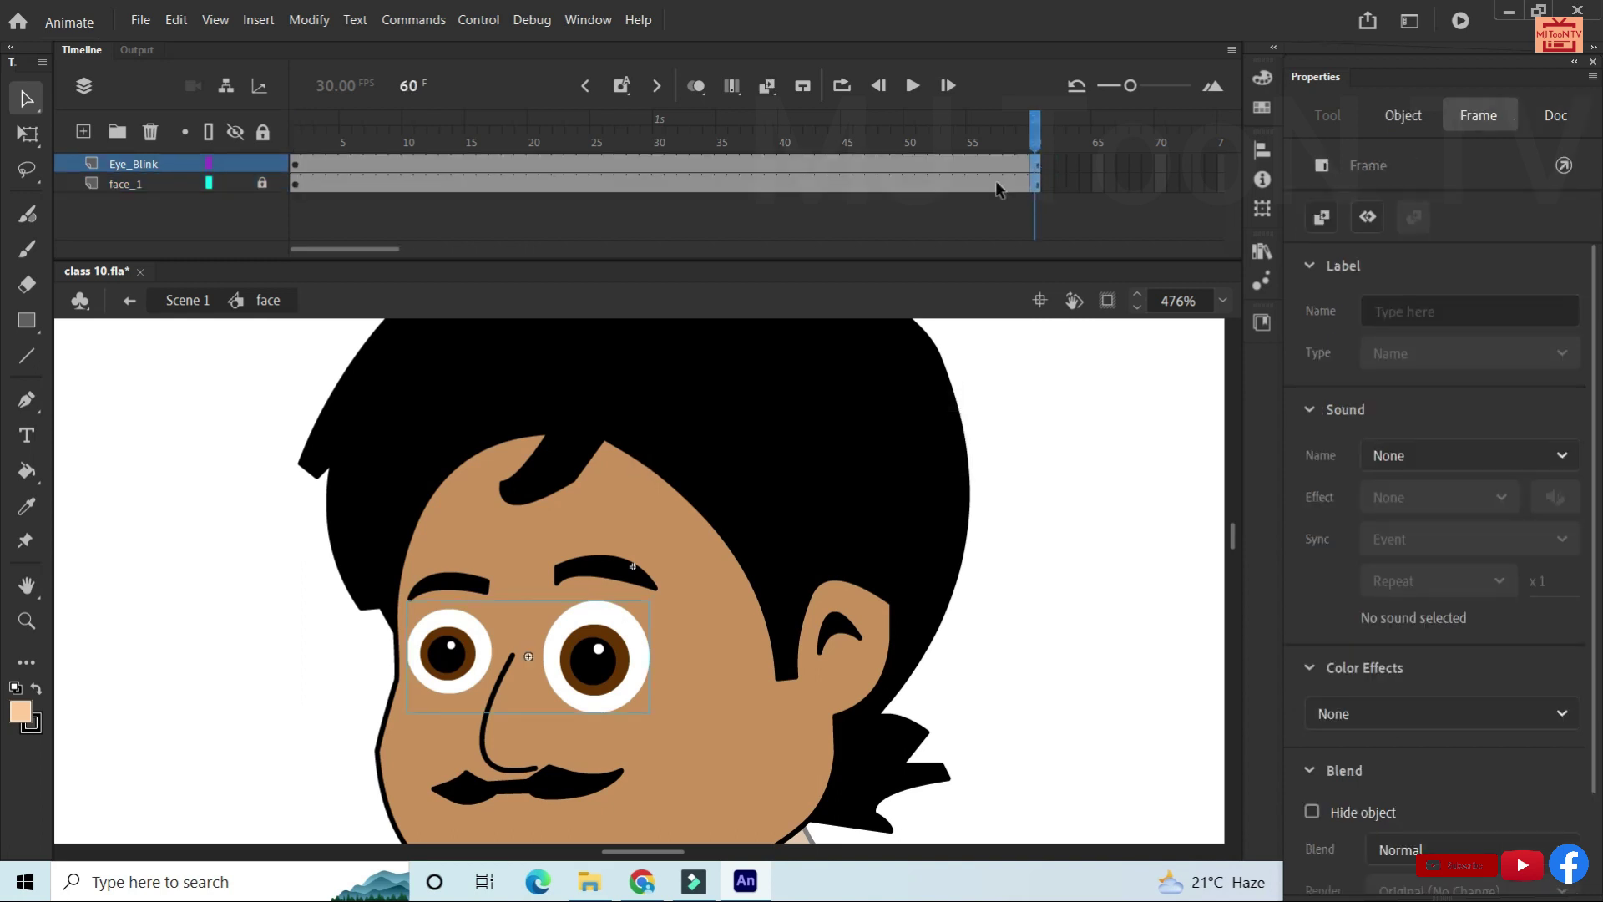
{"action": "left_click", "coordinate": [187, 300]}
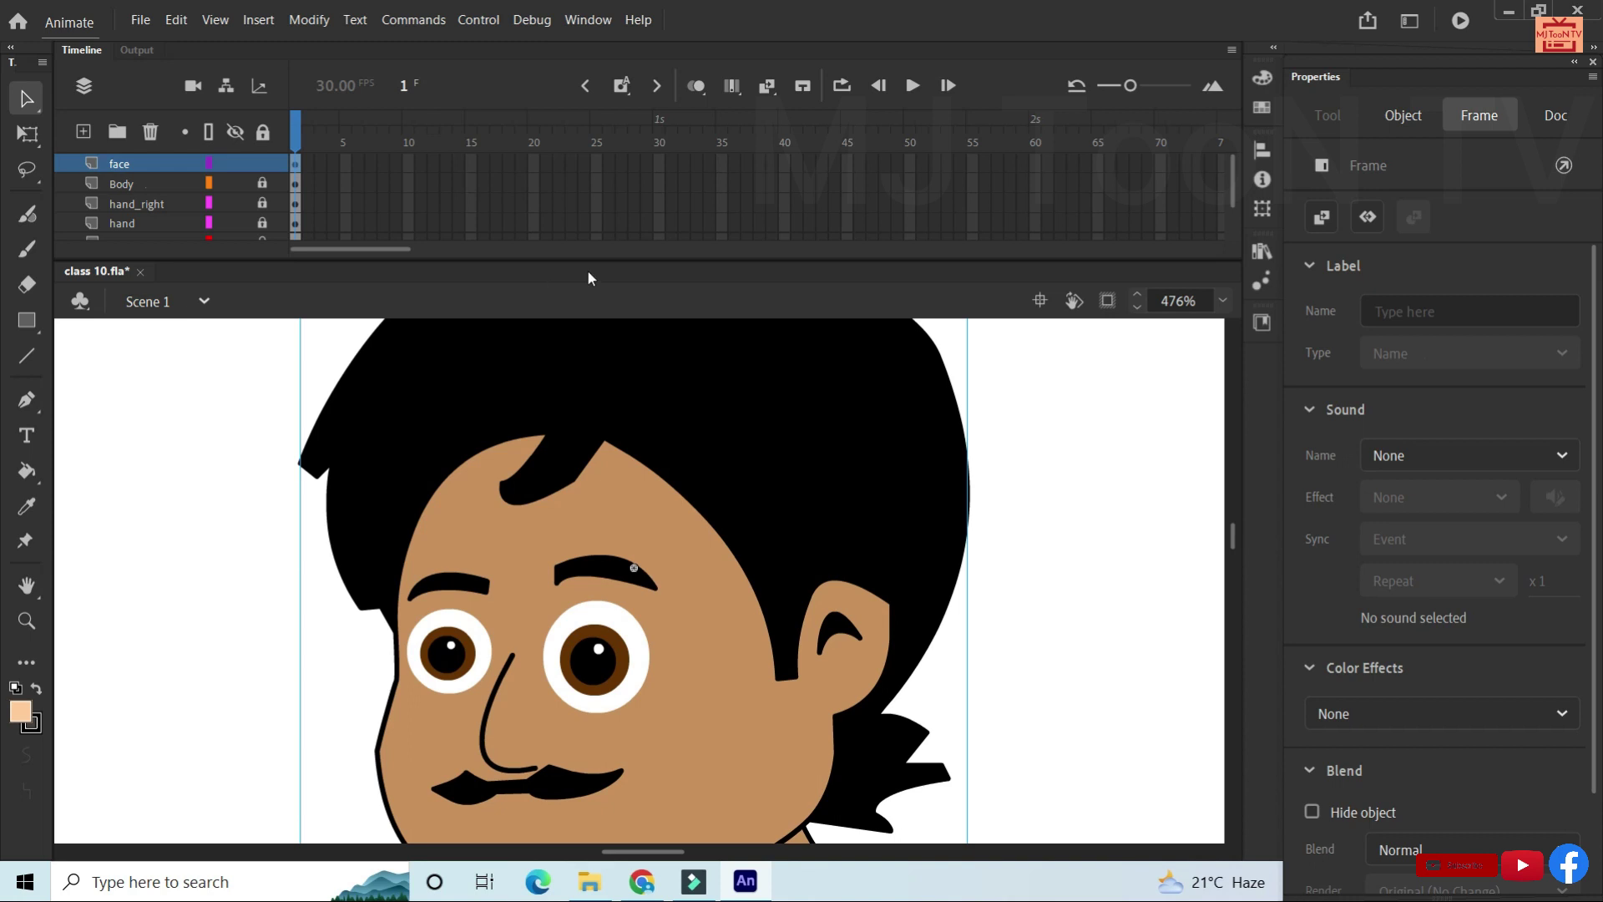
{"action": "left_click_drag", "start_coordinate": [1040, 163], "coordinate": [1040, 243]}
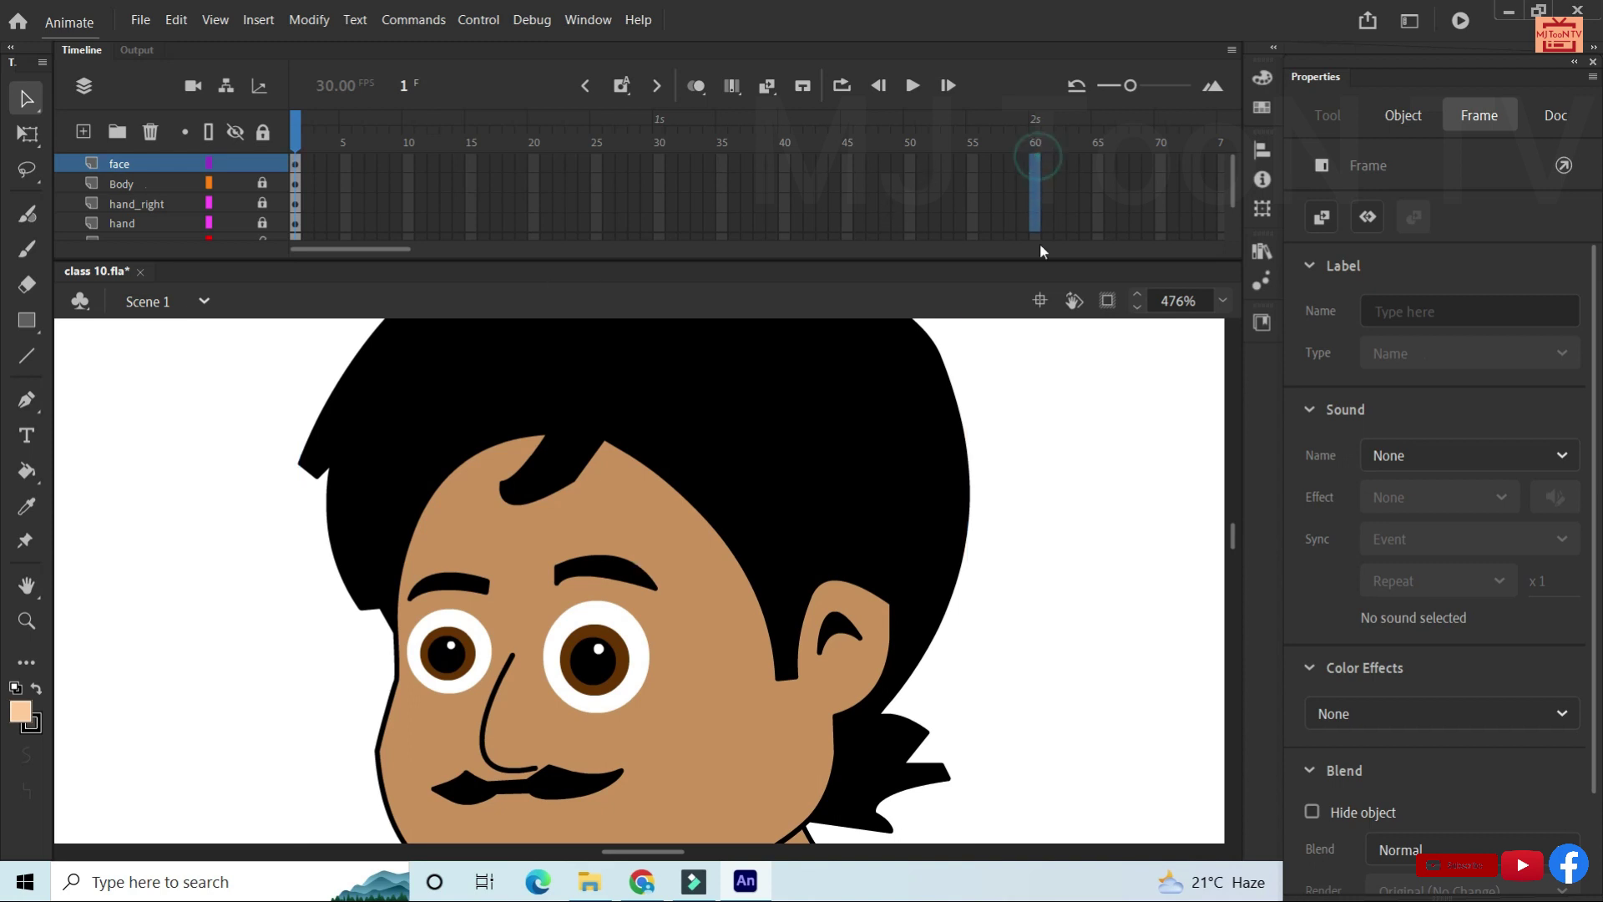
{"action": "left_click", "coordinate": [1033, 330]}
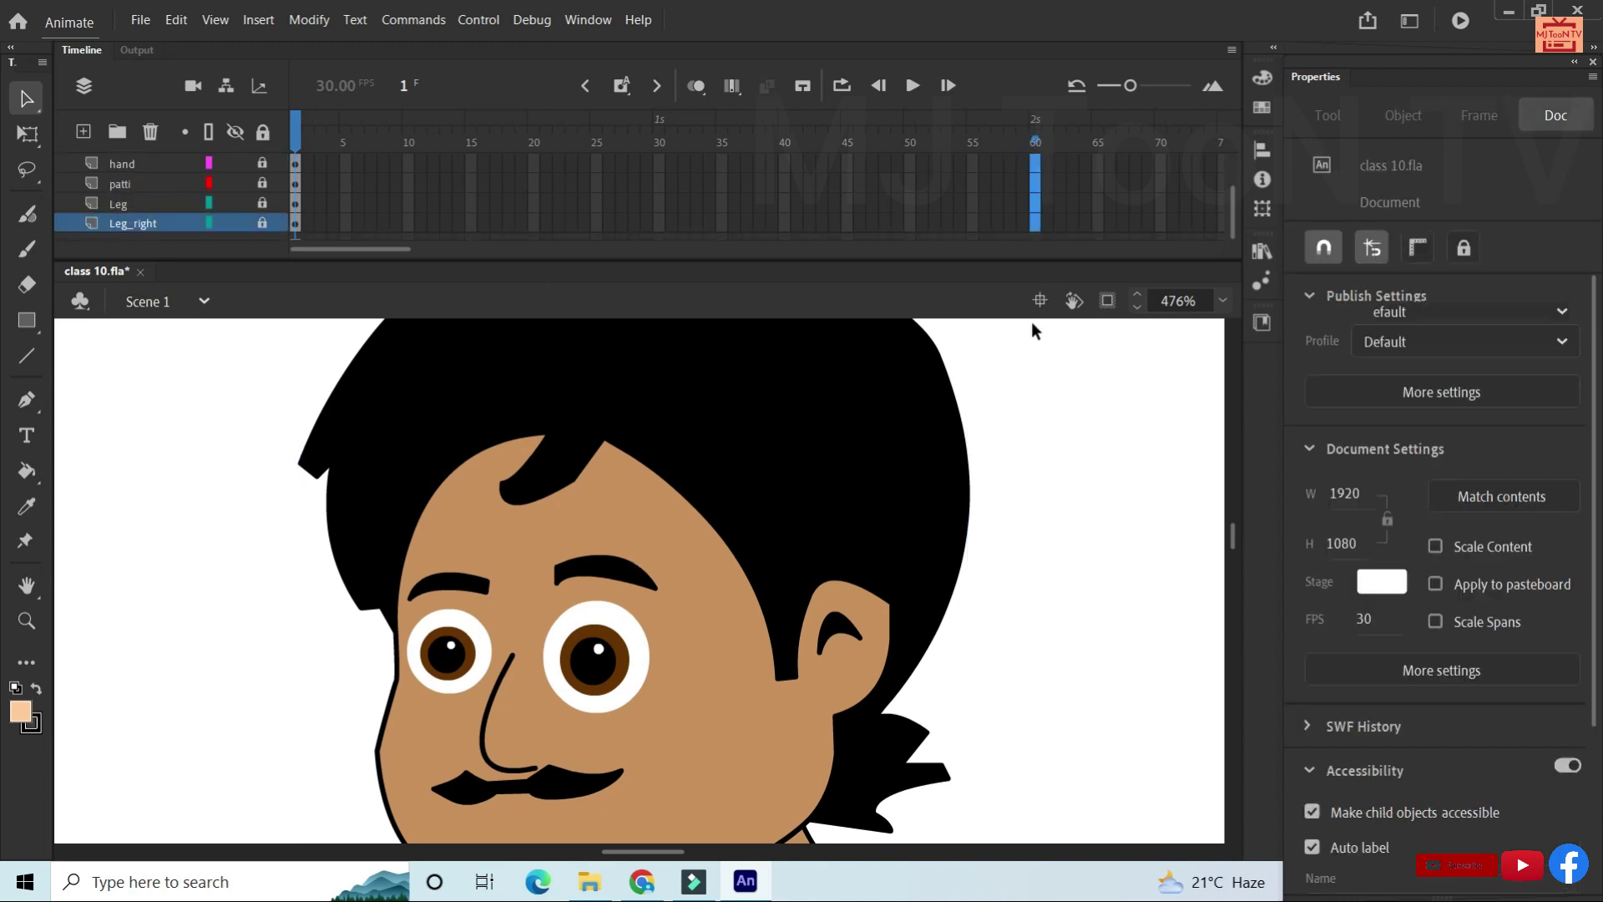
{"action": "key", "text": "F5"}
{"action": "scroll", "coordinate": [1027, 193], "scroll_direction": "up", "scroll_amount": 2}
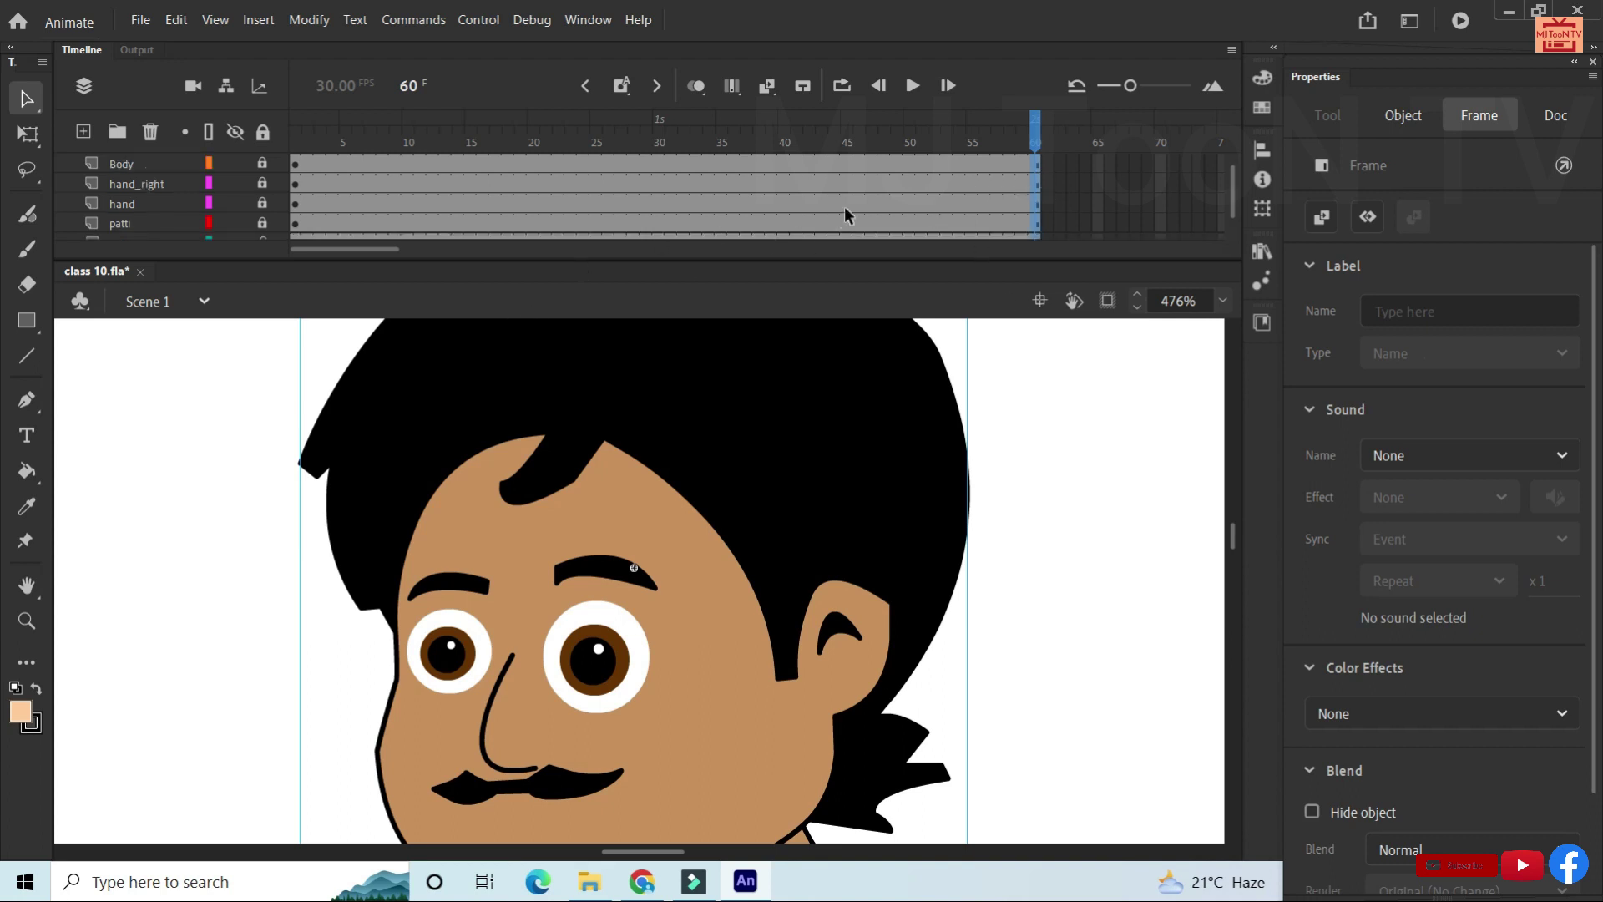
{"action": "scroll", "coordinate": [846, 216], "scroll_direction": "up", "scroll_amount": 1}
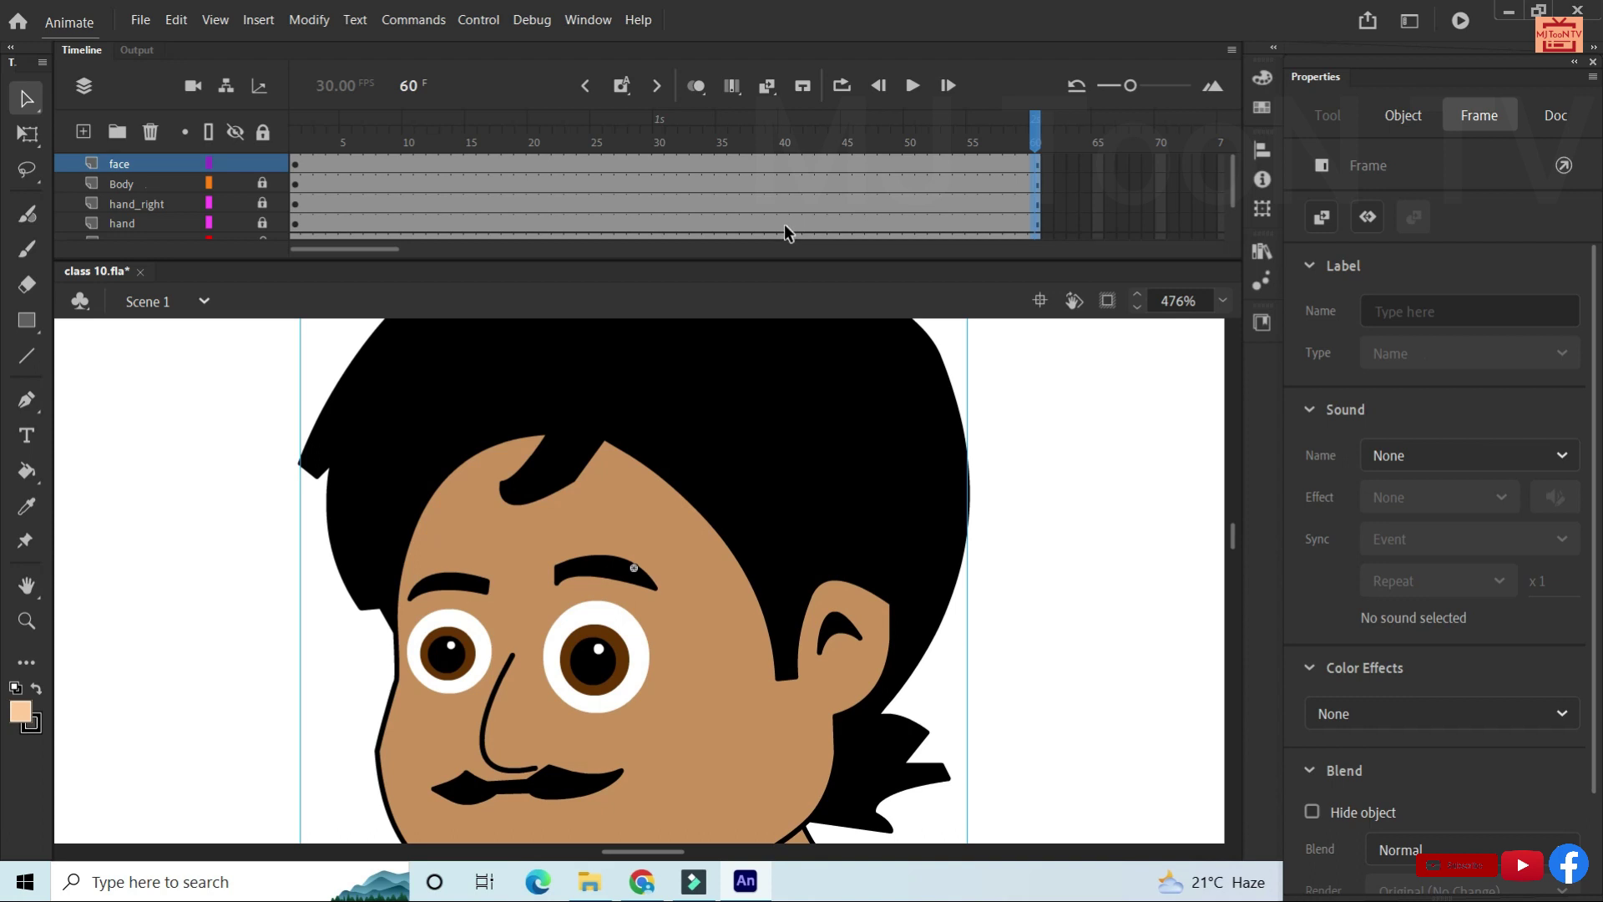
{"action": "key", "text": "ctrl+Return"}
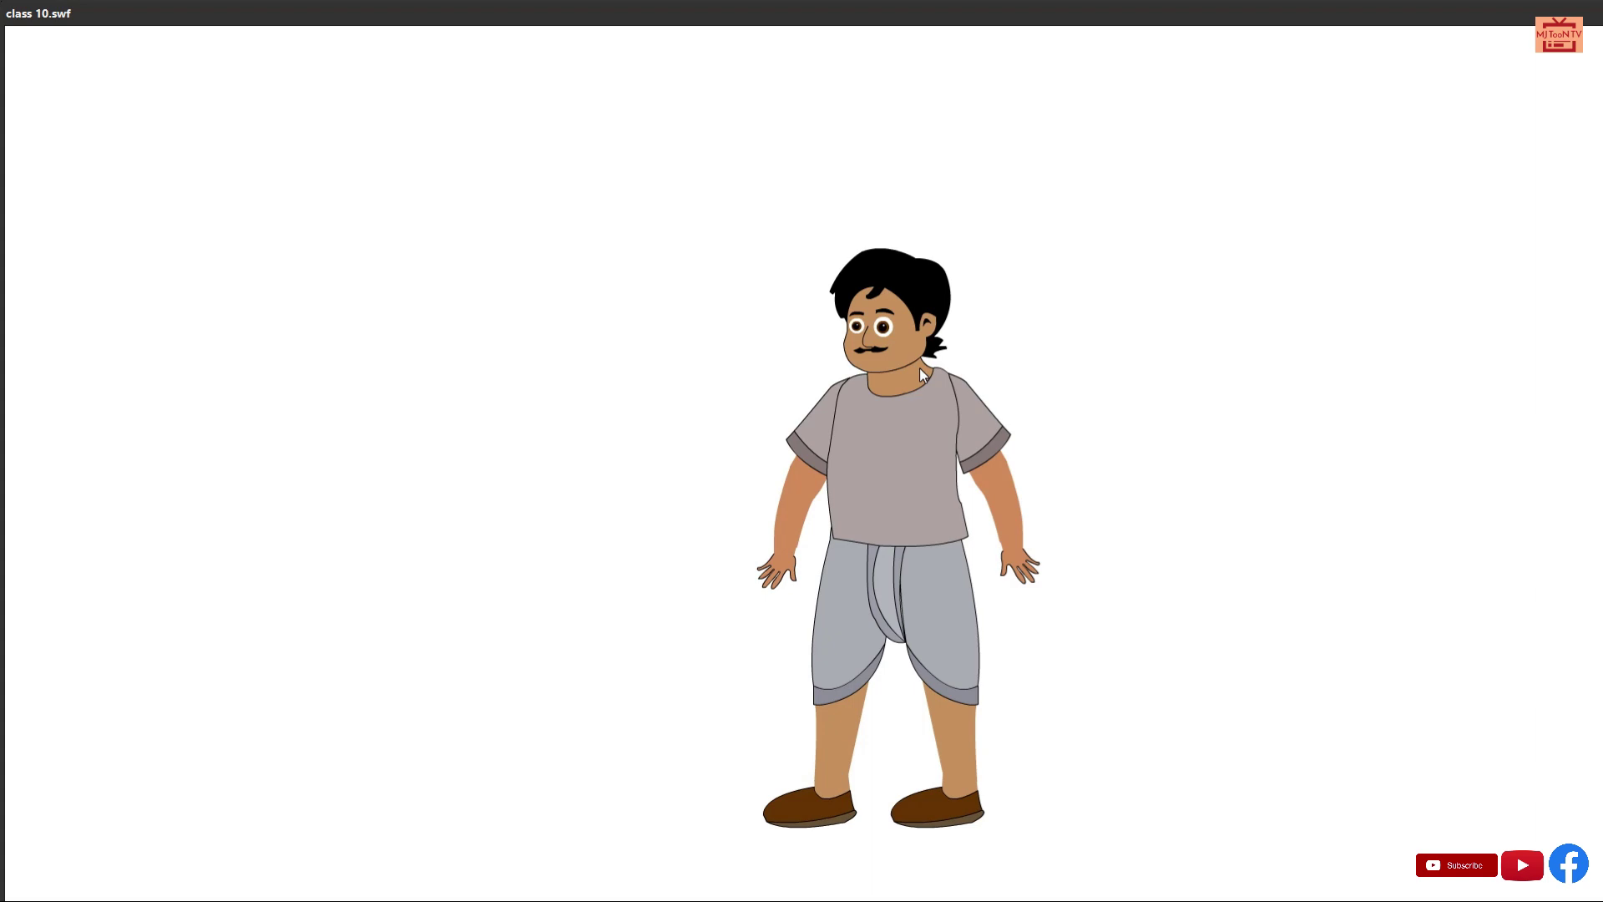
{"action": "double_click", "coordinate": [822, 18]}
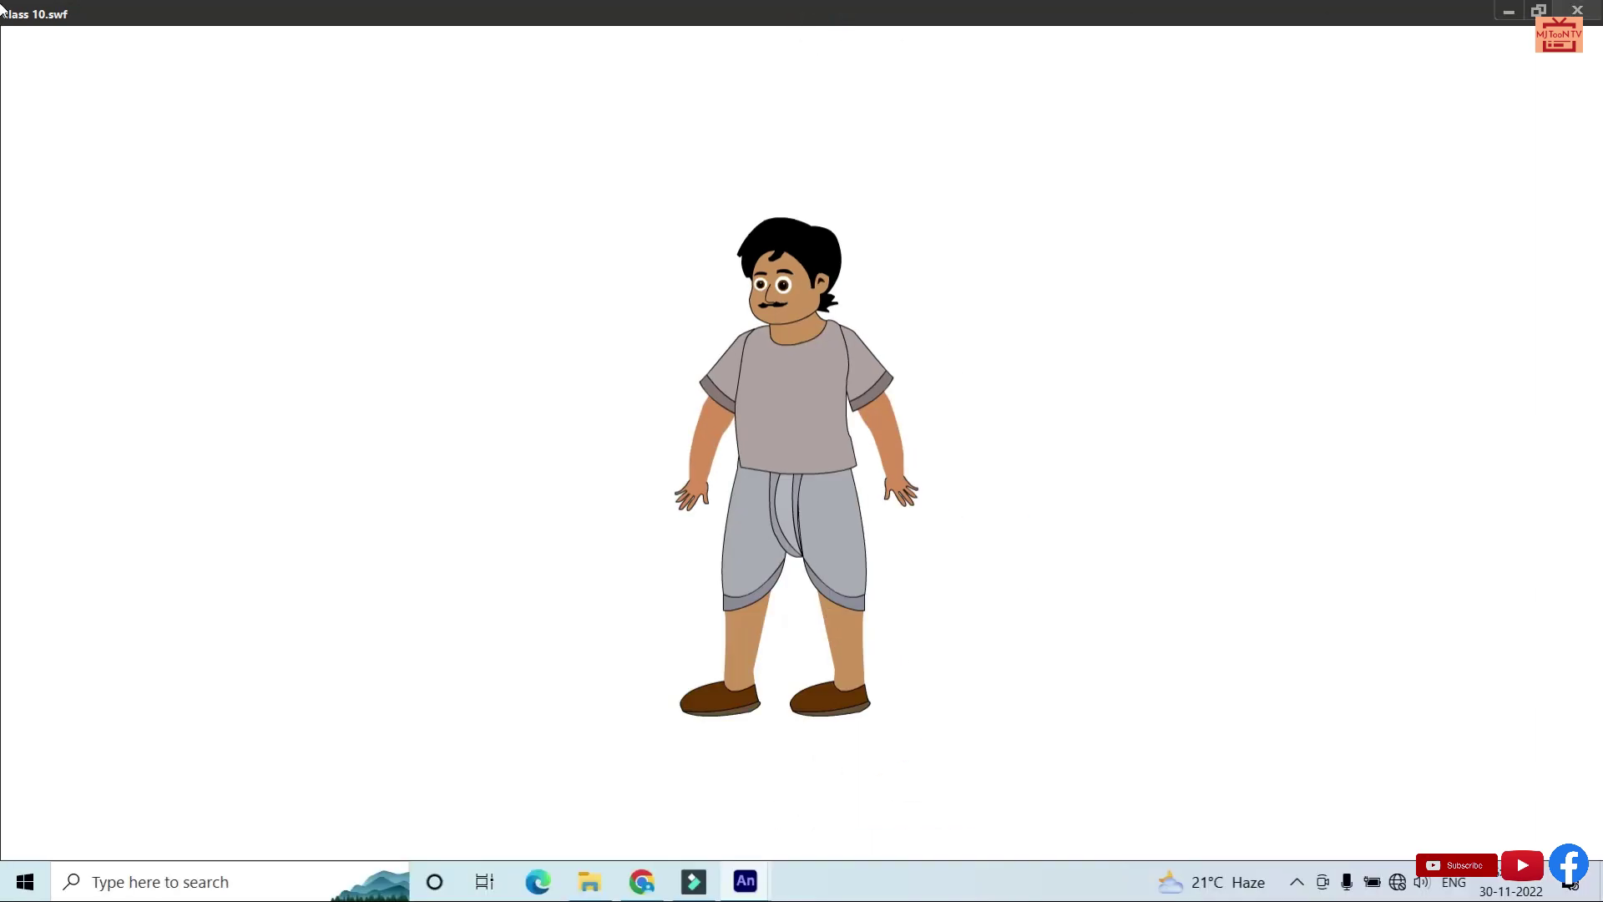
{"action": "key", "text": "ctrl+w"}
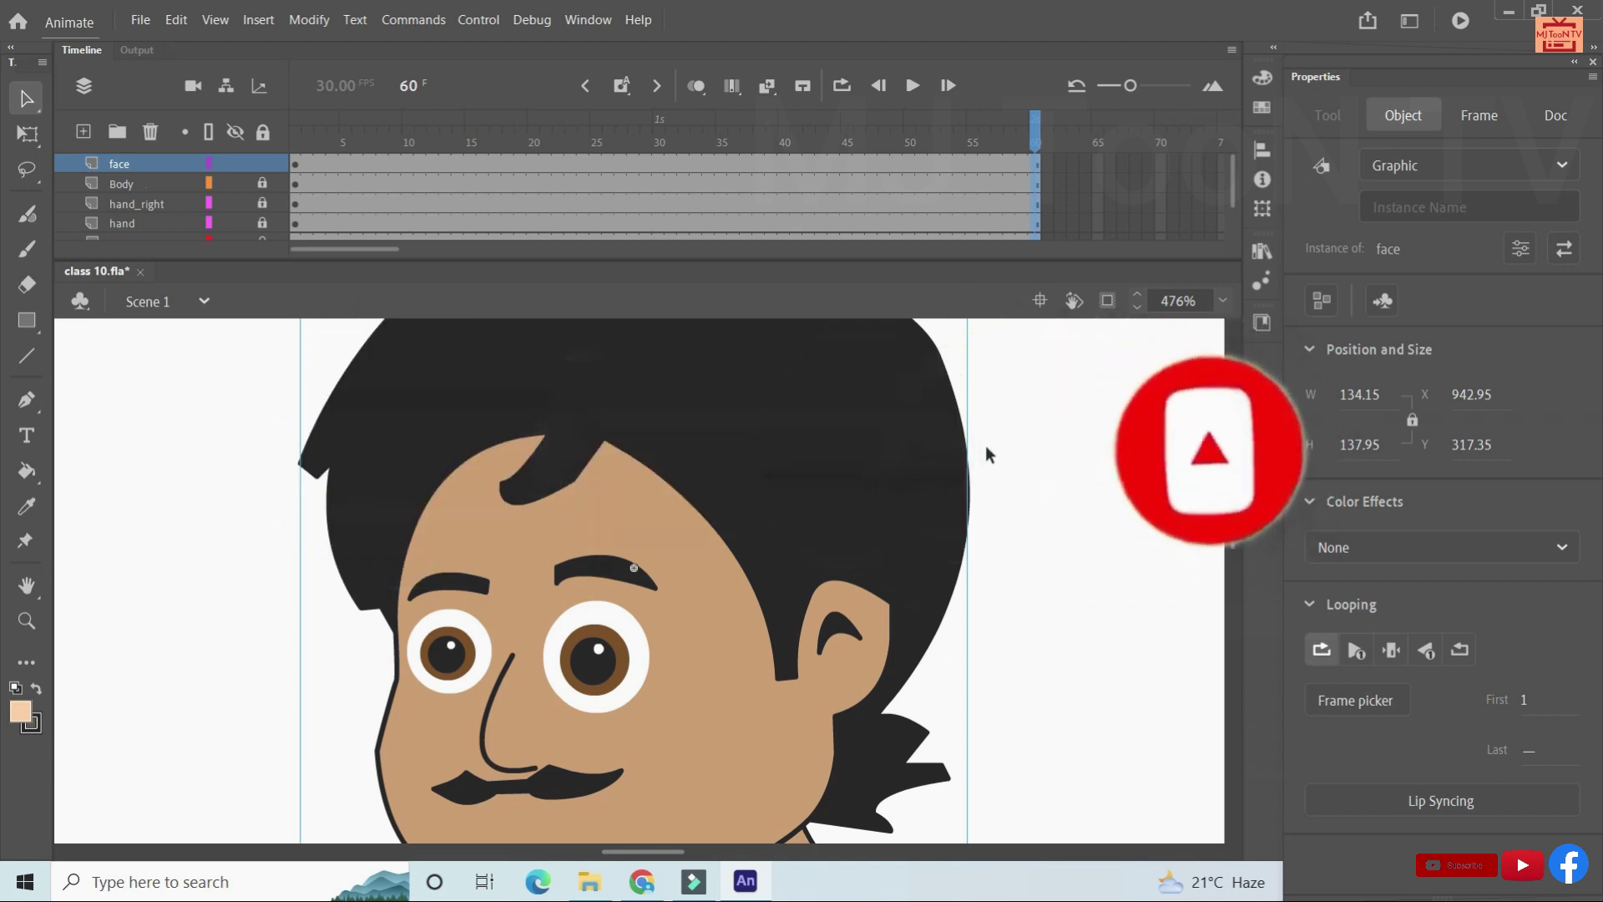
Zoom out to show the whole face and bring up the File menu.
{"action": "scroll", "coordinate": [1012, 479], "scroll_direction": "down", "scroll_amount": 2}
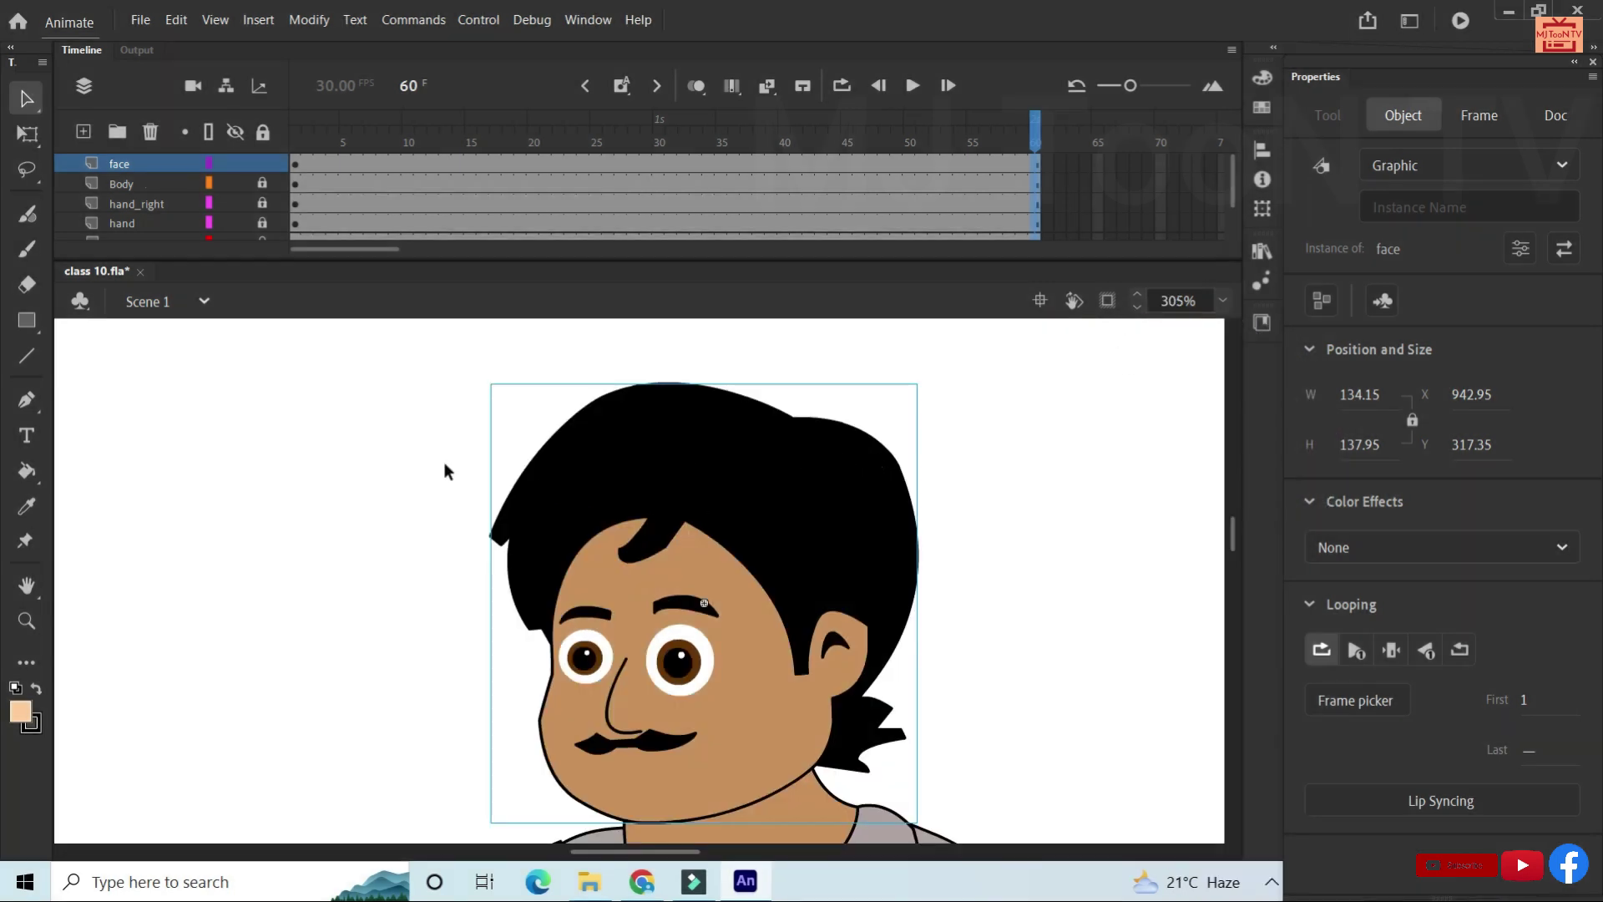
{"action": "scroll", "coordinate": [410, 505], "scroll_direction": "down", "scroll_amount": 3}
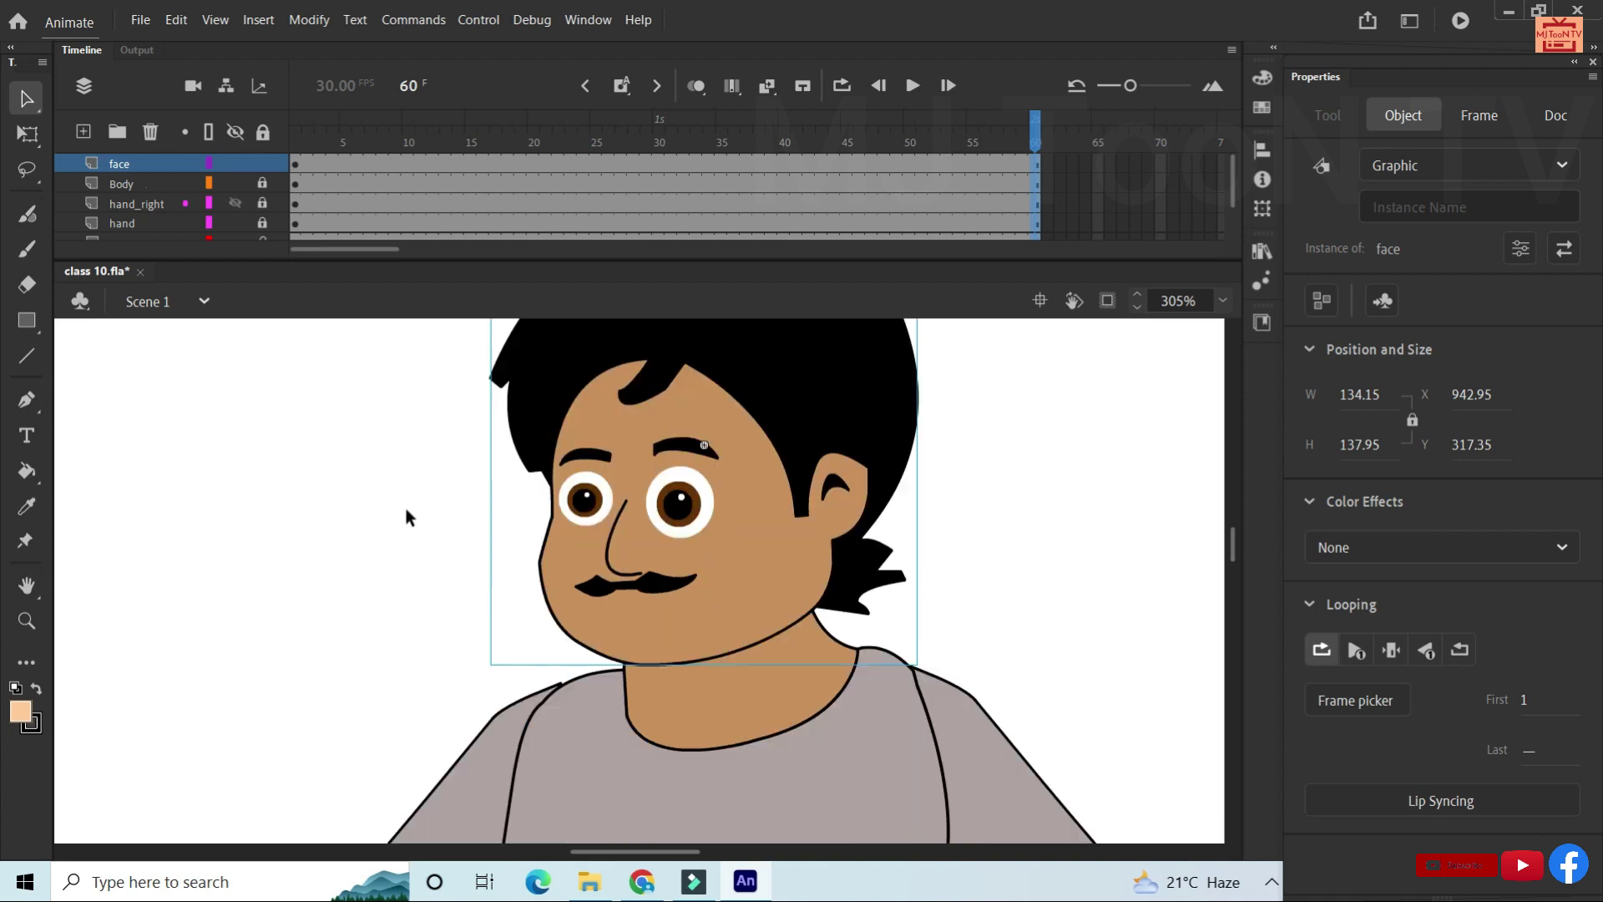
{"action": "scroll", "coordinate": [407, 511], "scroll_direction": "up", "scroll_amount": 3}
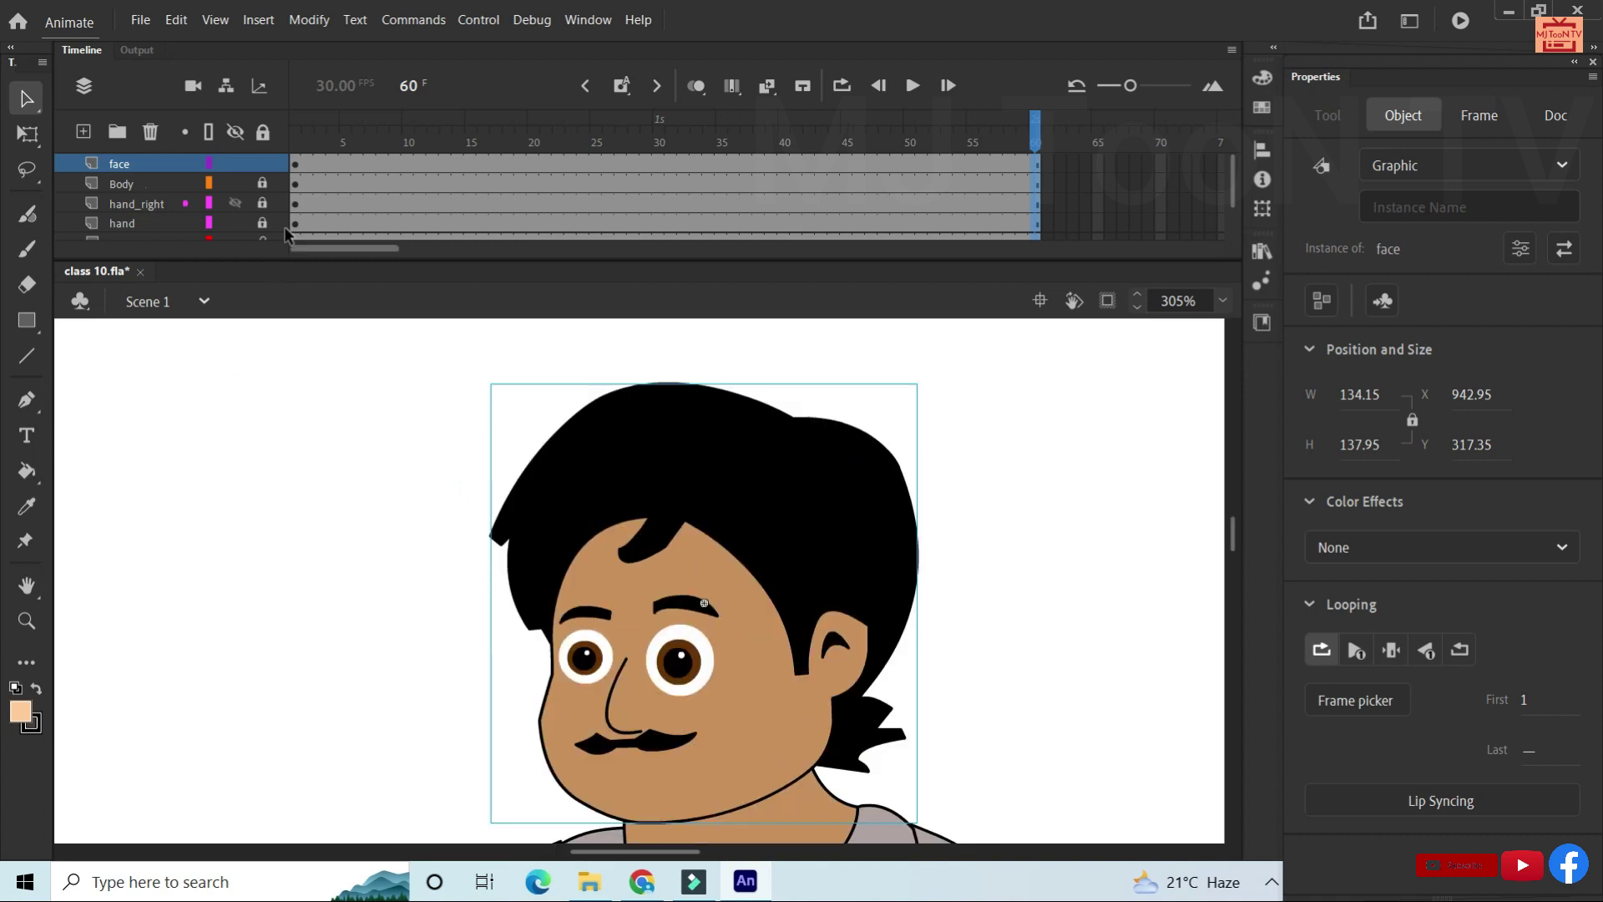
{"action": "left_click", "coordinate": [149, 22]}
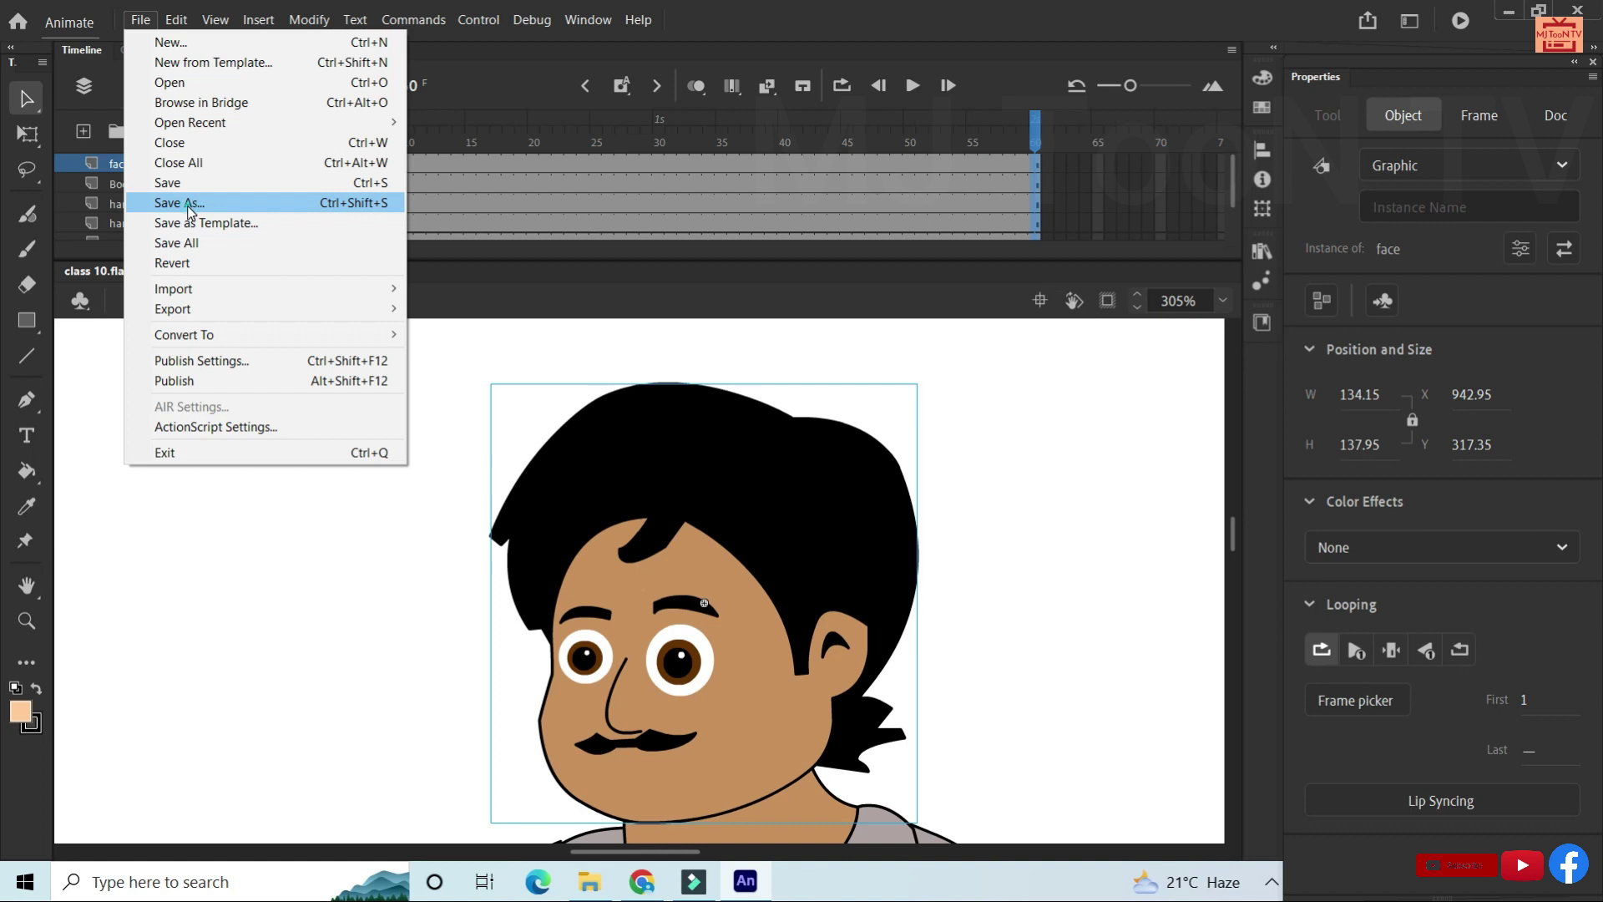
Use Save As to store the project as 'calss 11'.
{"action": "left_click", "coordinate": [180, 203]}
{"action": "type", "text": "calss "}
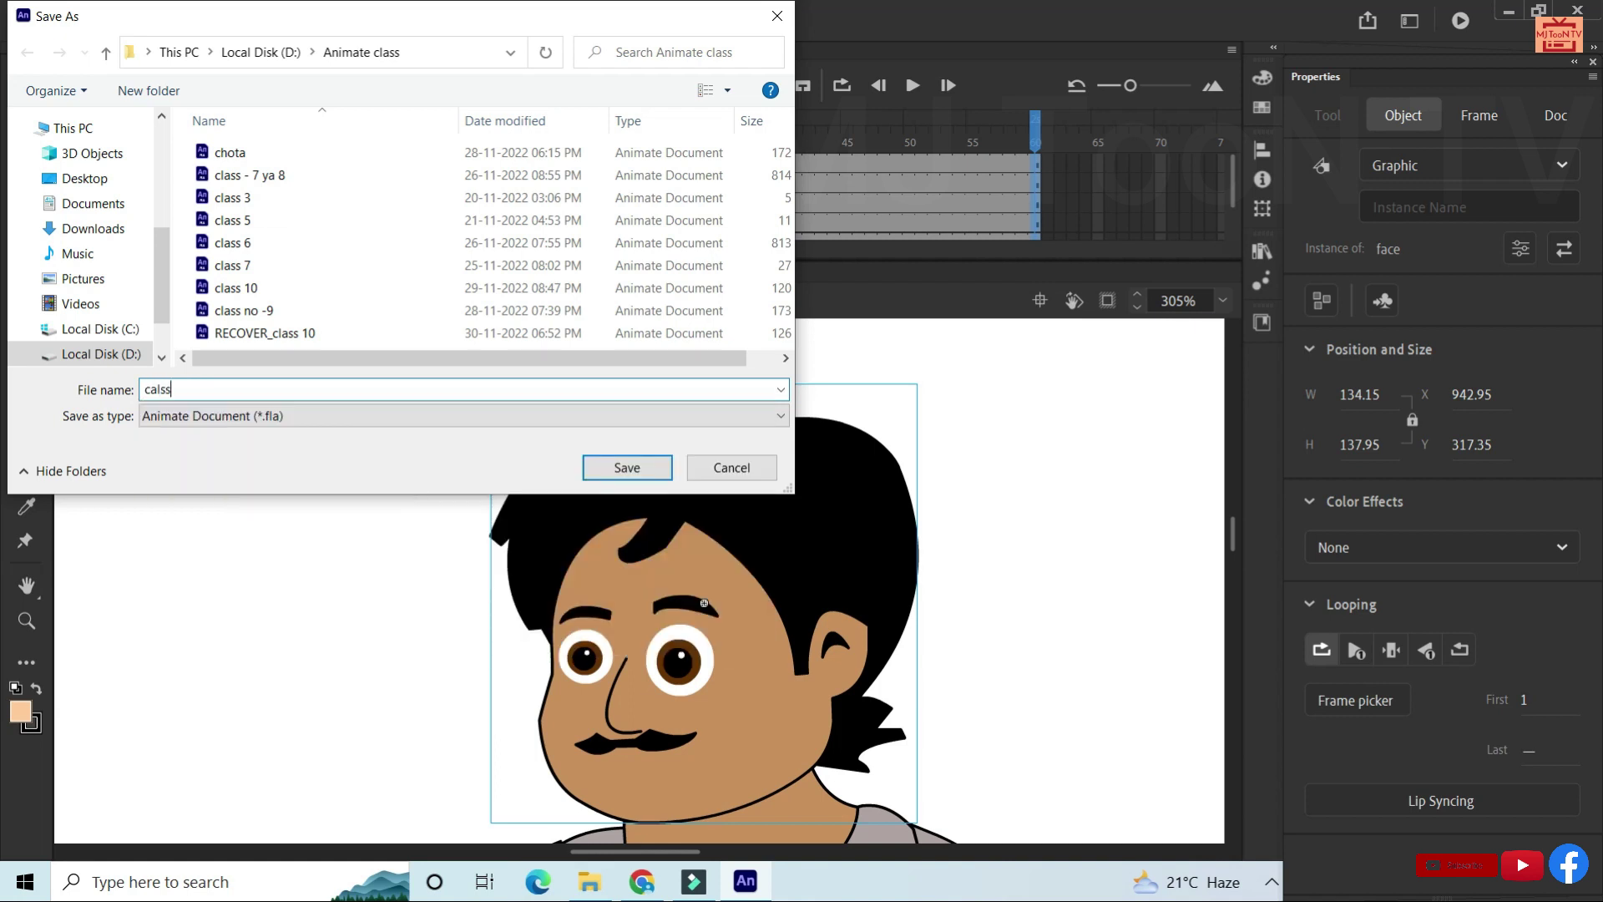
{"action": "type", "text": "11"}
{"action": "left_click", "coordinate": [595, 470]}
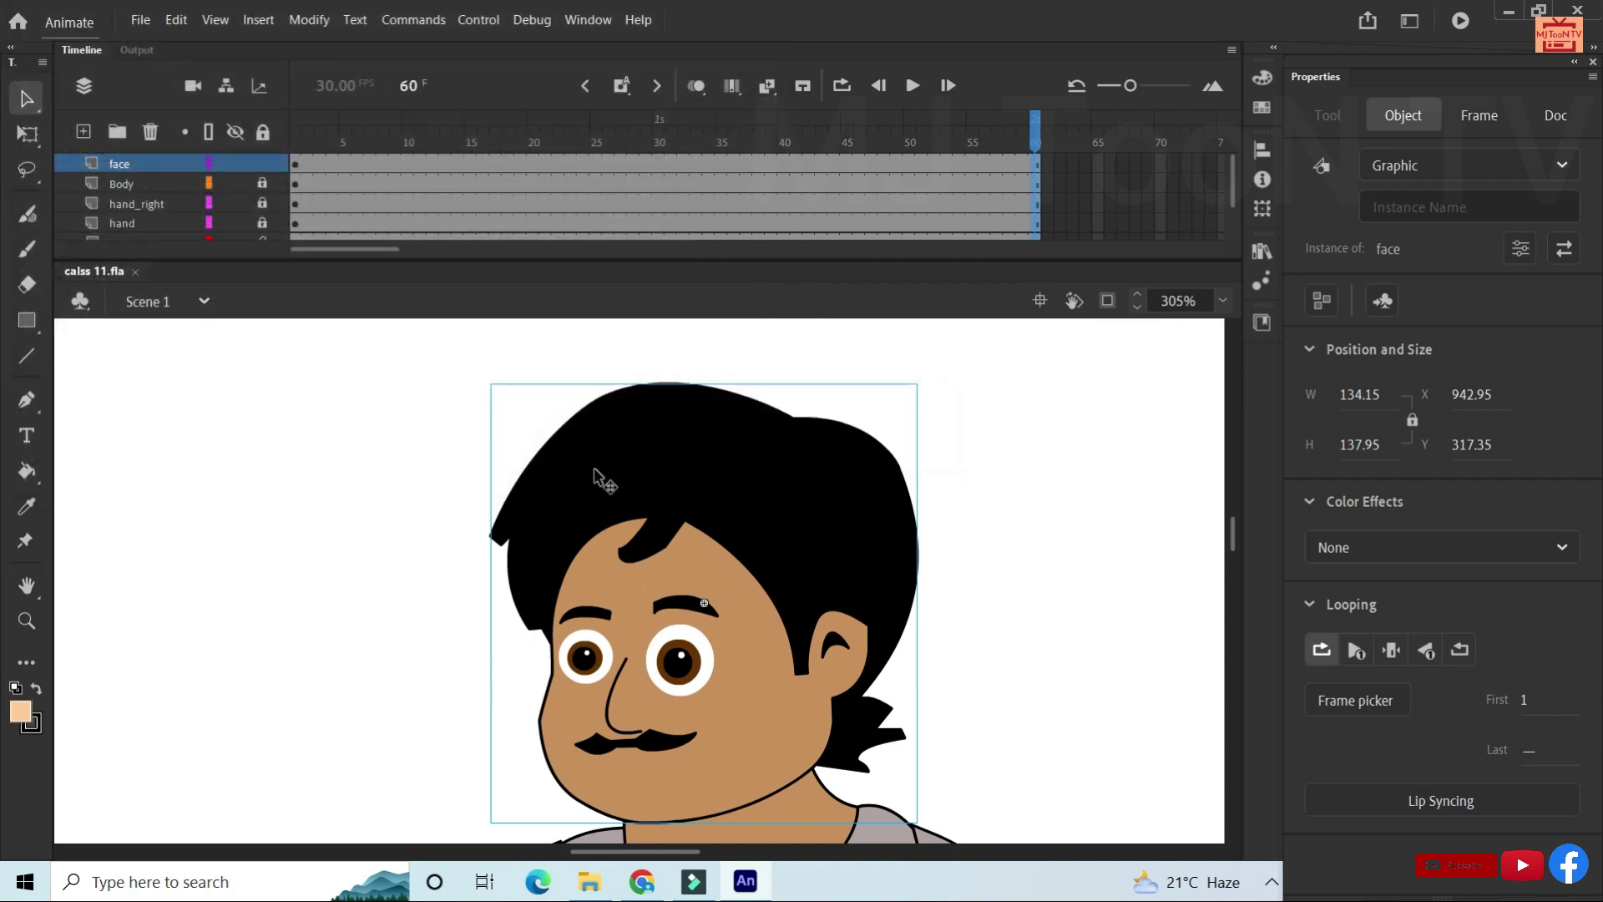